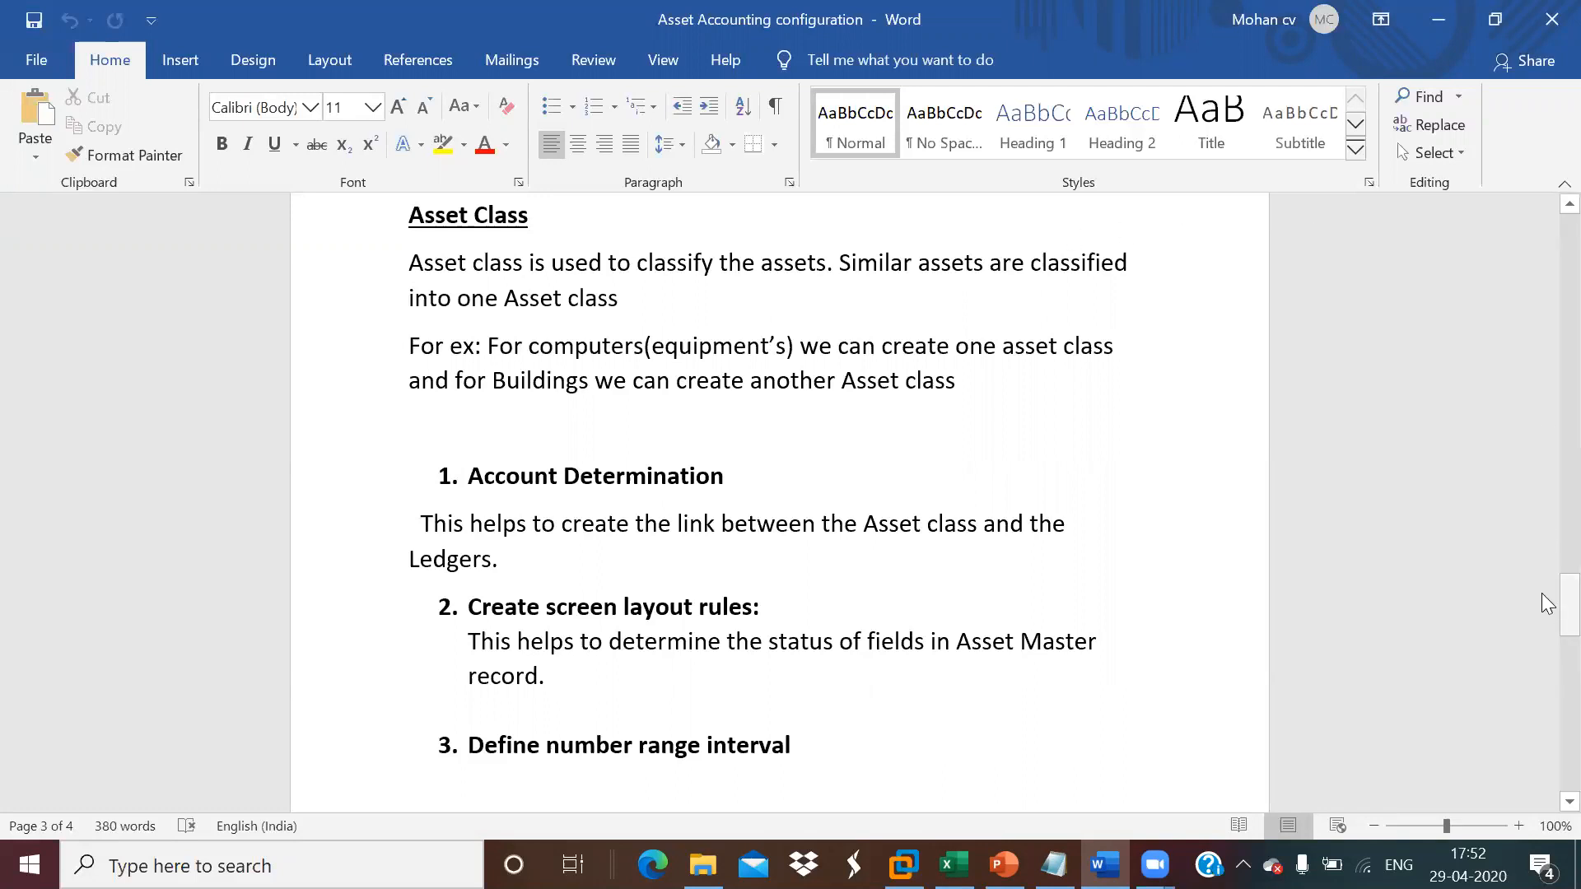
- Review the asset class notes, switch to SAP, and open Specify Account Determination under Asset Accounting's Asset Classes
left_click_drag(1545, 613, 1547, 690)
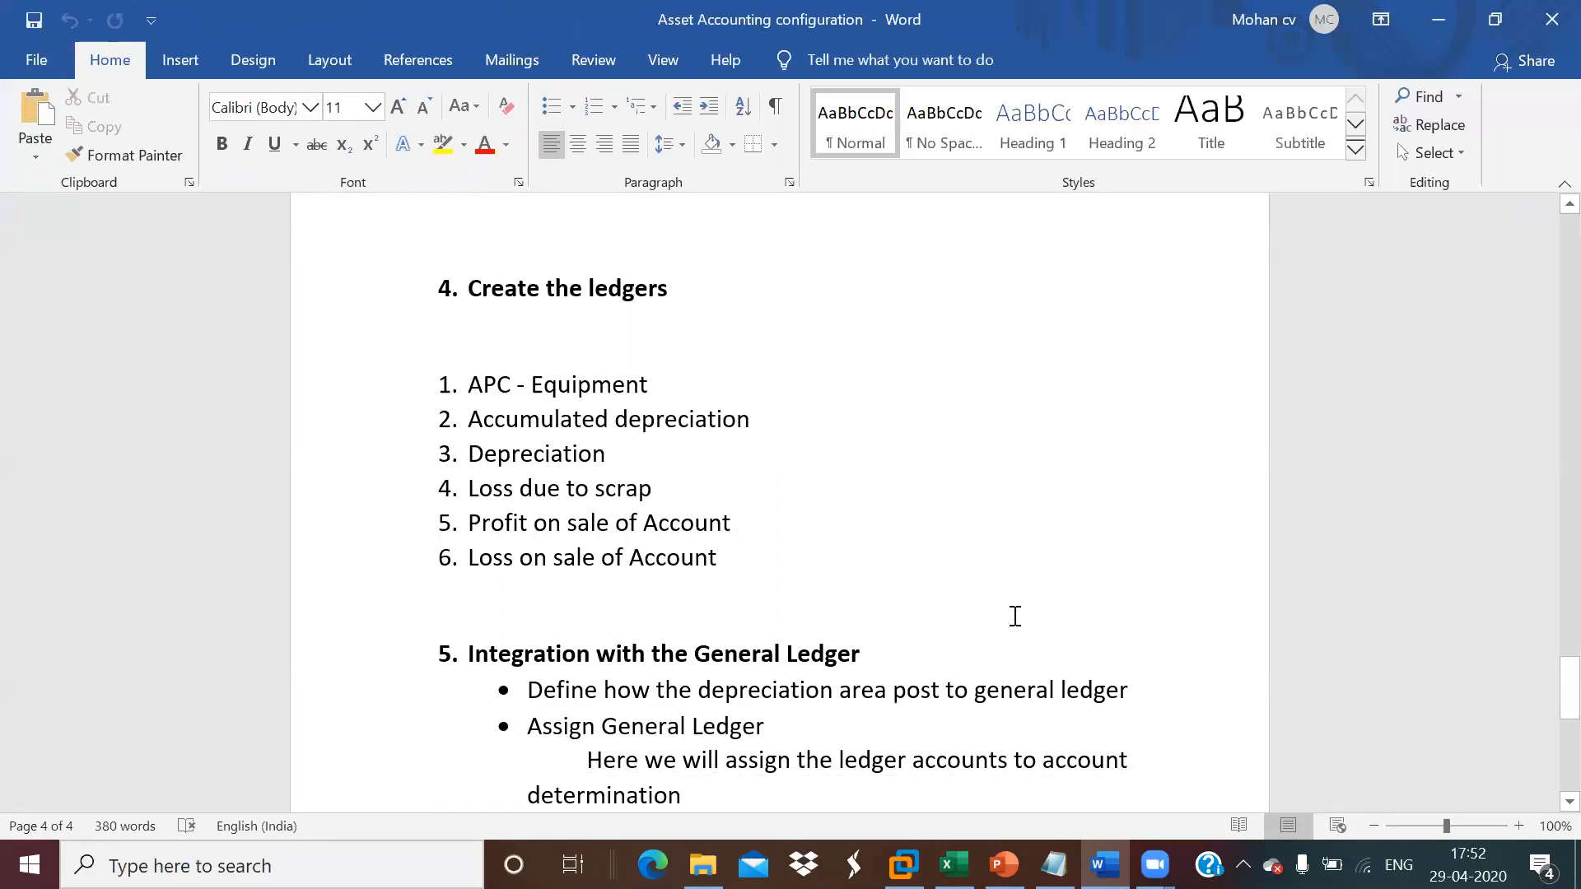
left_click_drag(1547, 712, 1549, 626)
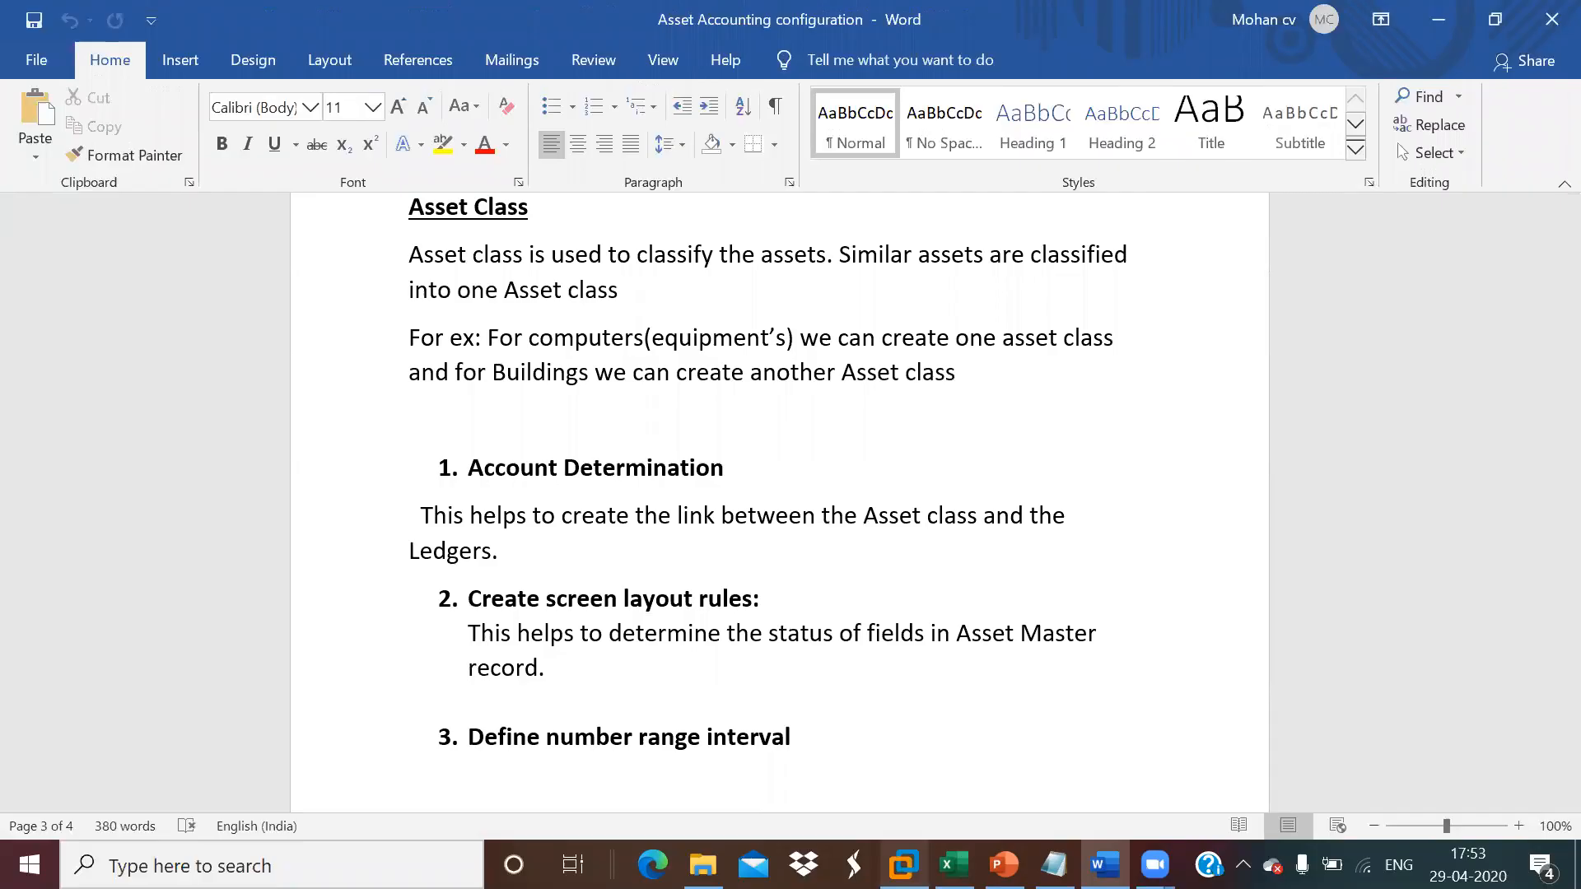
left_click(904, 862)
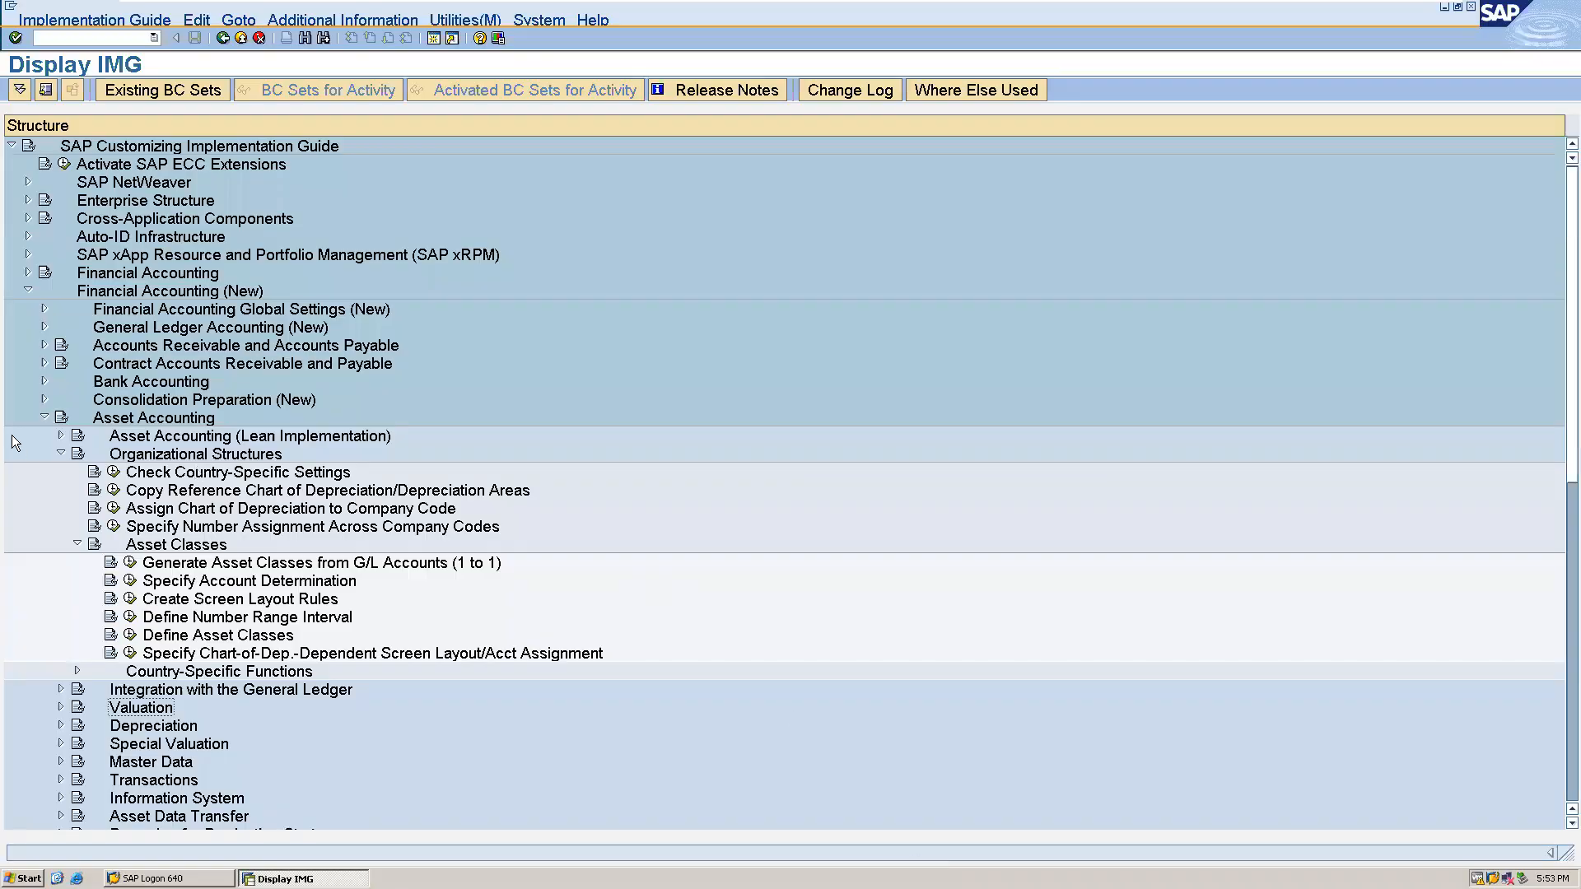
left_click(44, 417)
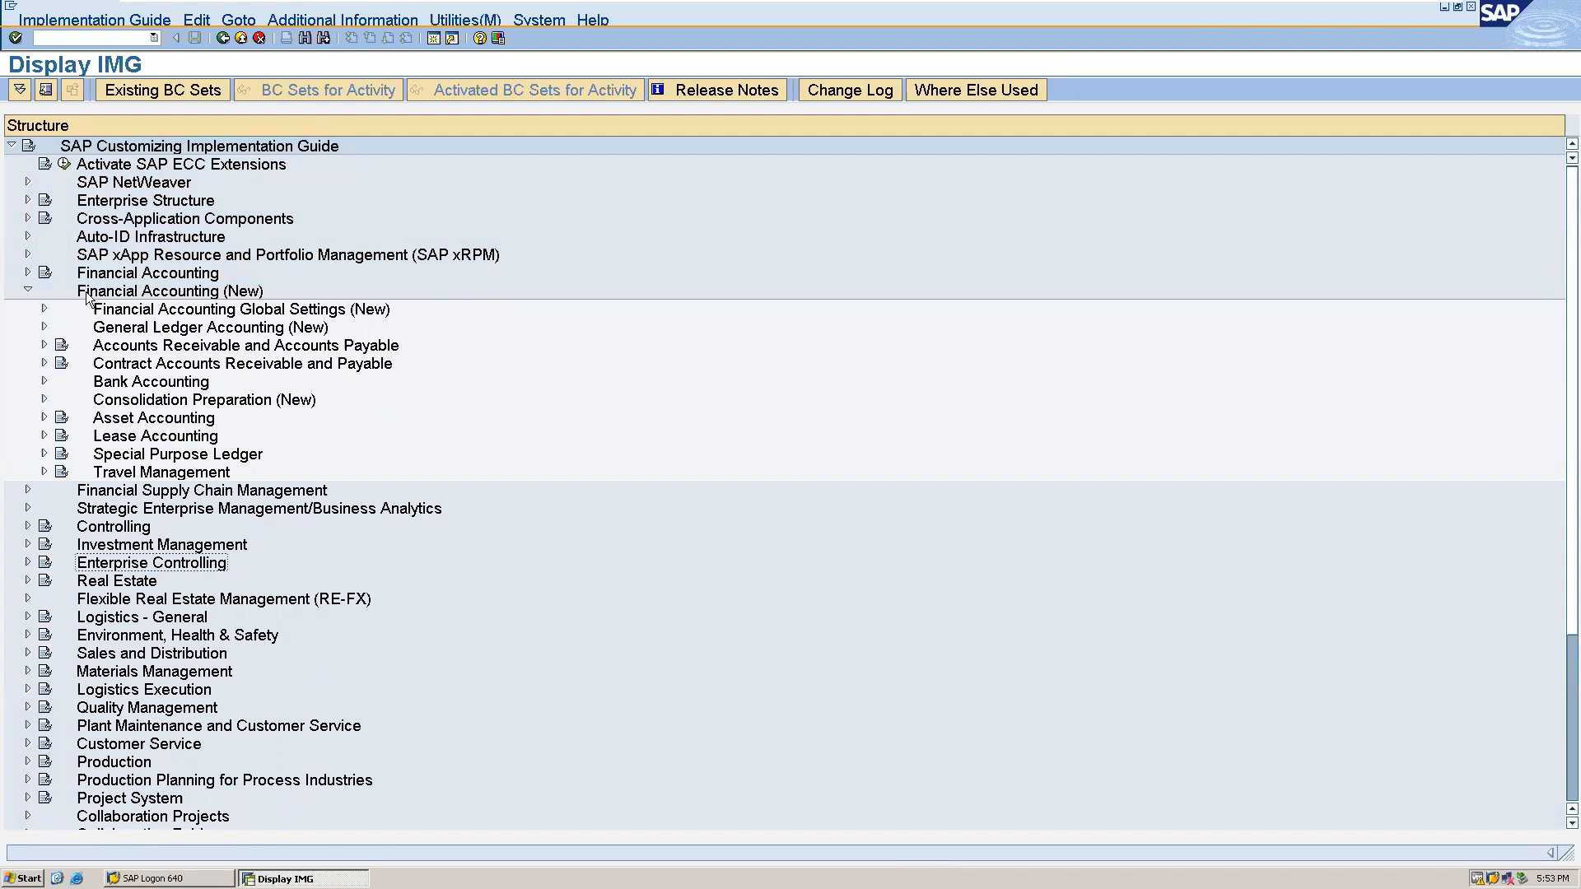
left_click(41, 420)
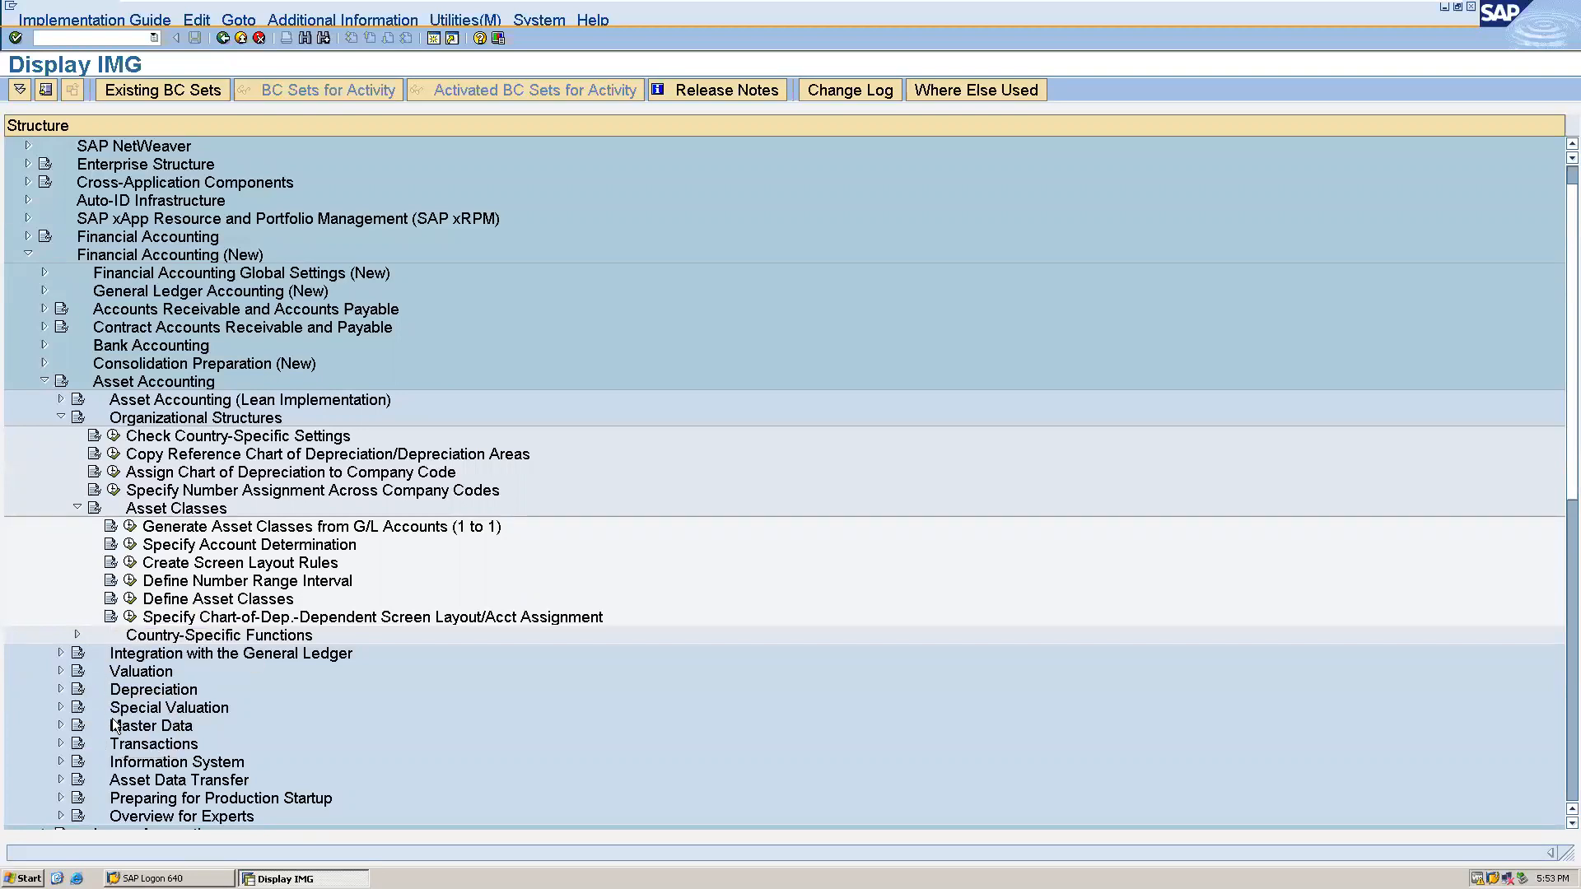
left_click(130, 546)
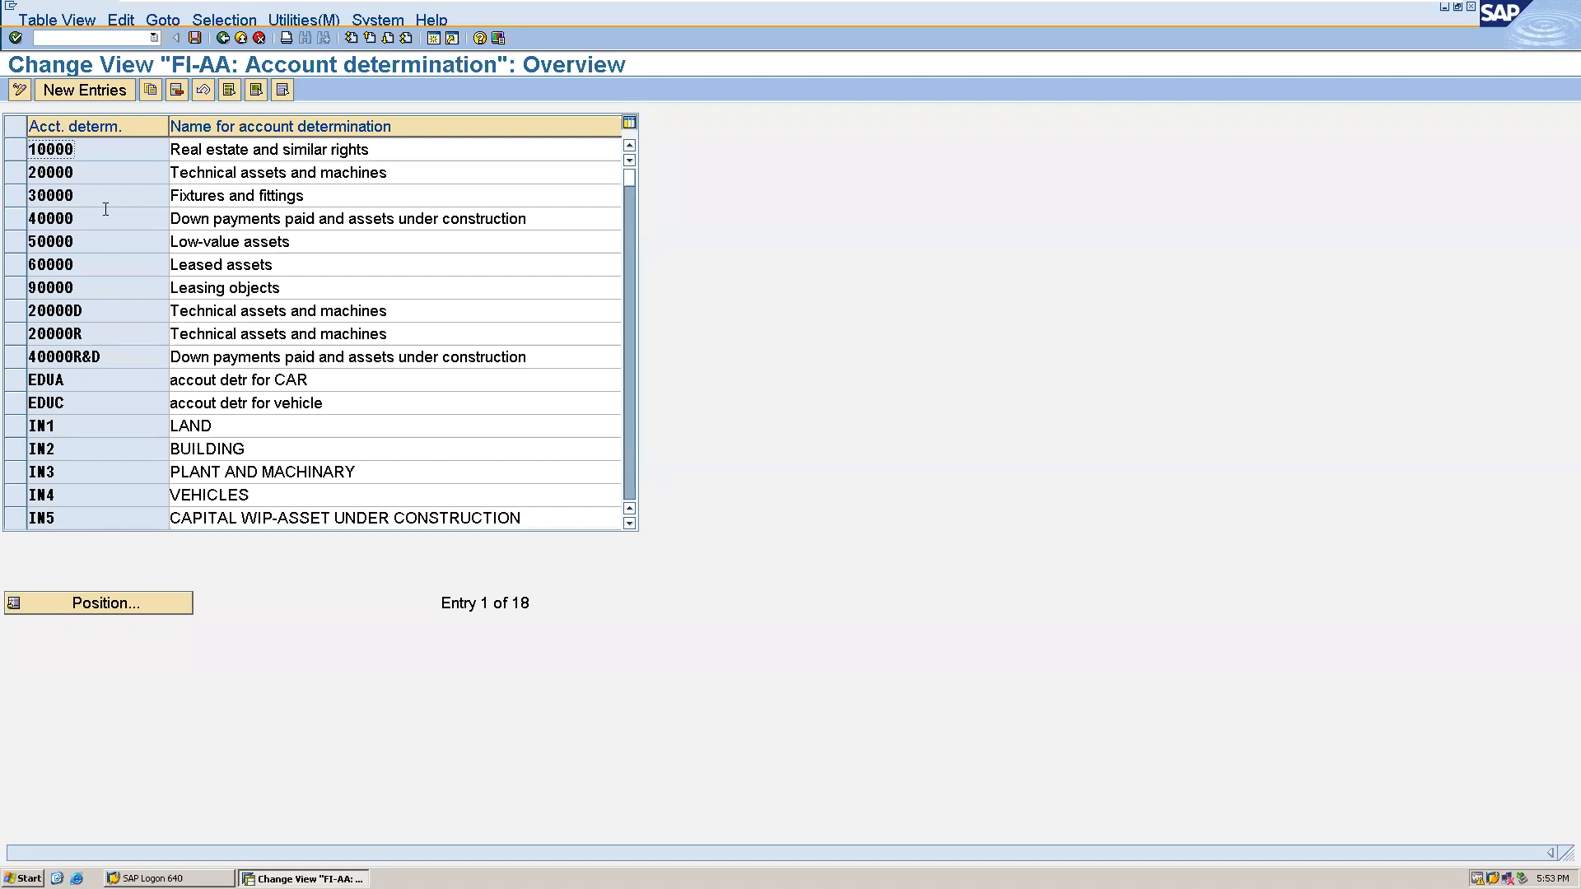
- Add a new account determination 1015 named "ALLO Account determination for Equipment"
left_click(72, 87)
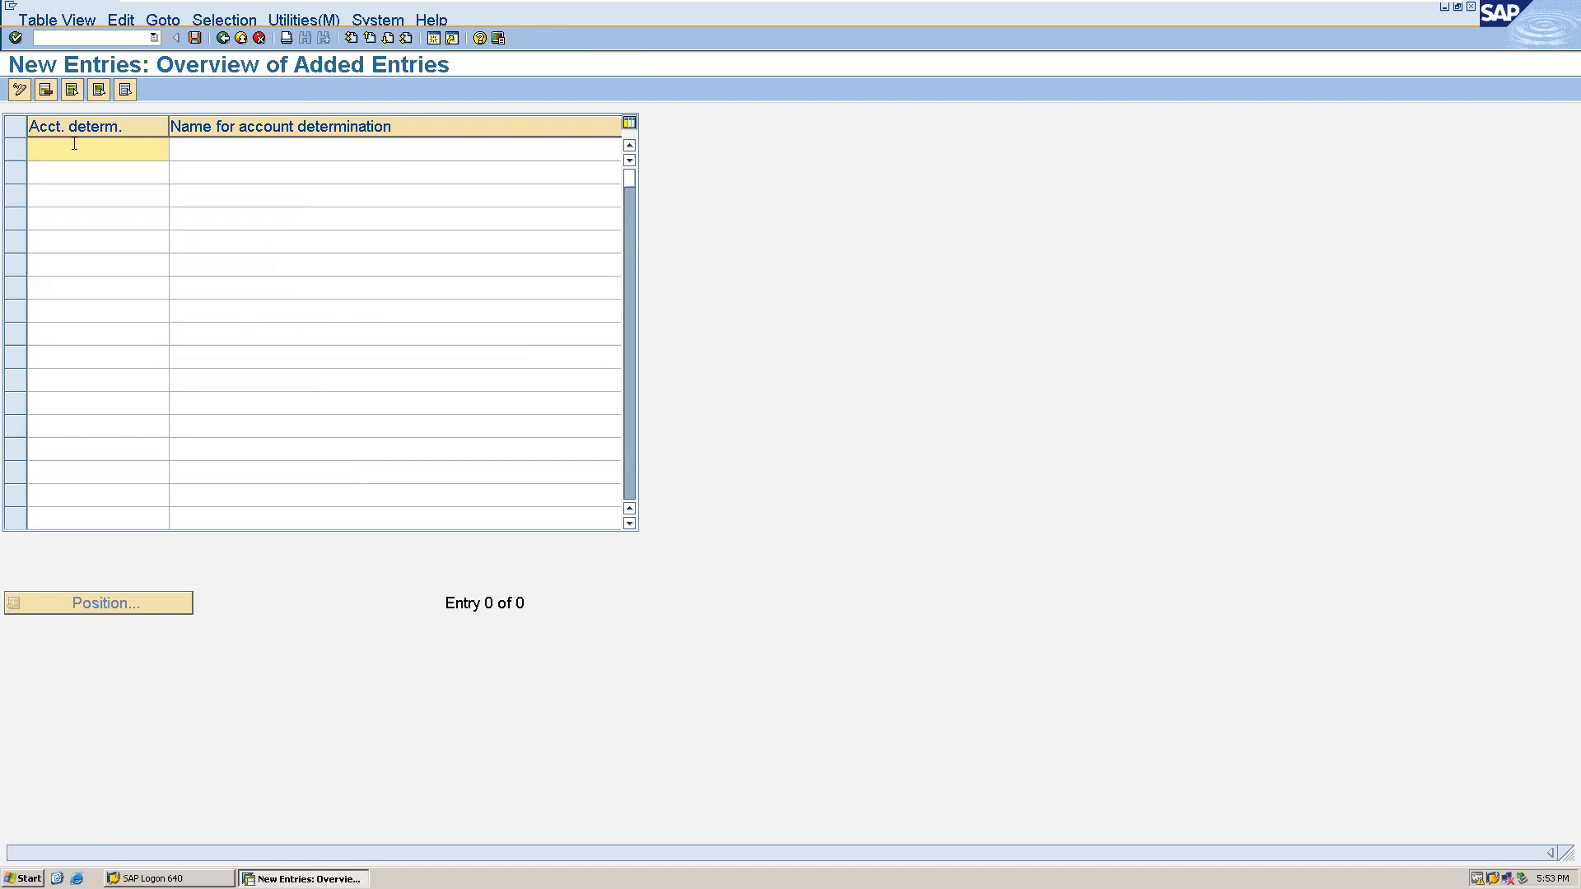
type("1015")
left_click(245, 157)
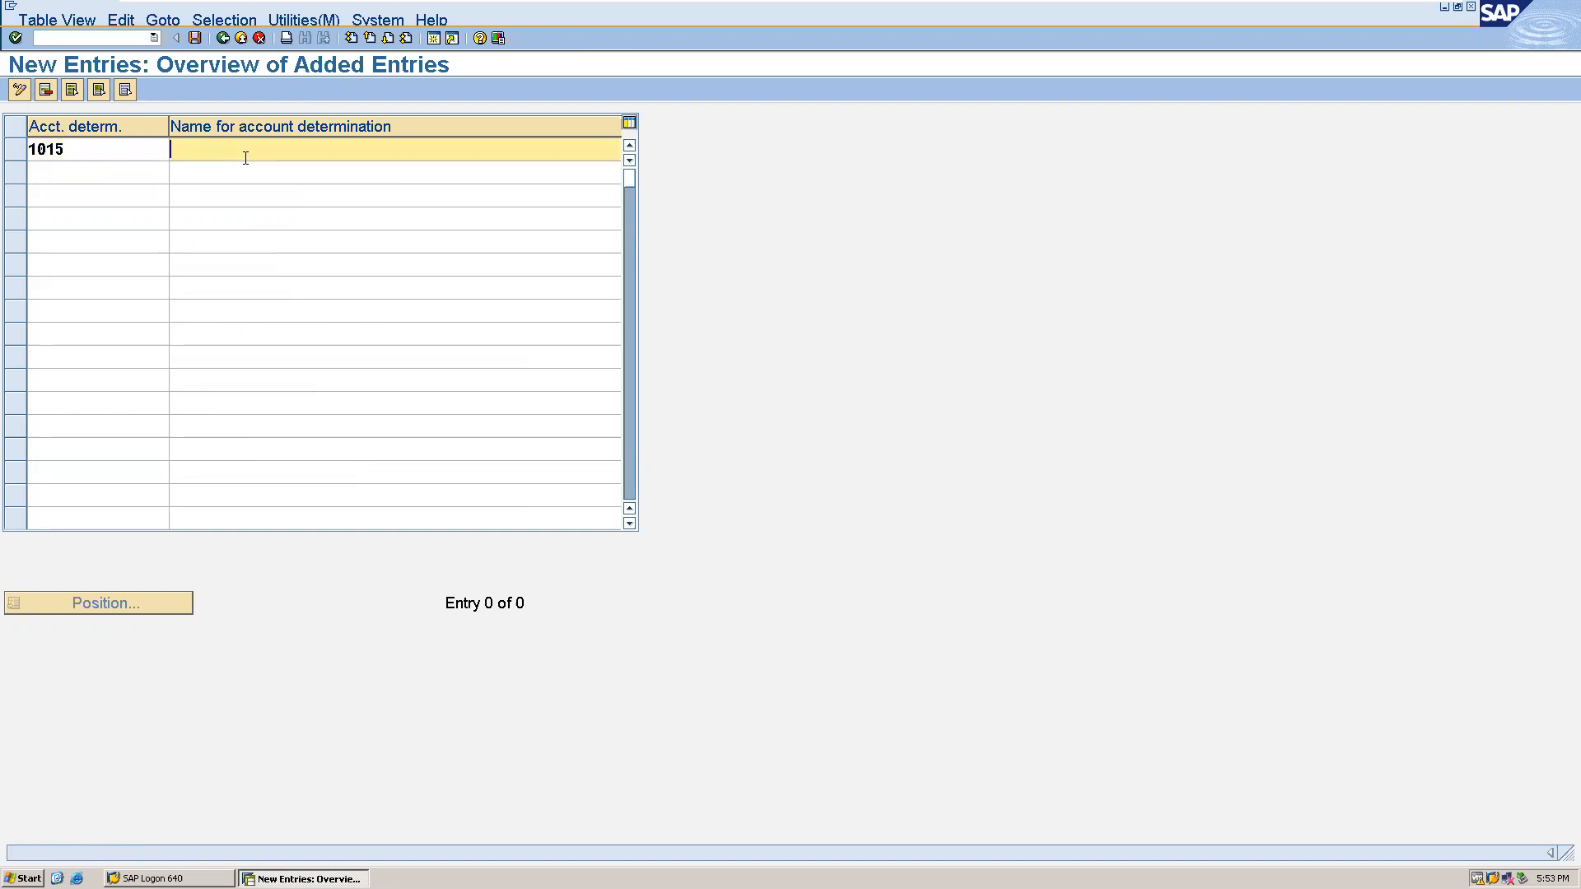
type("ALLO Account determination for")
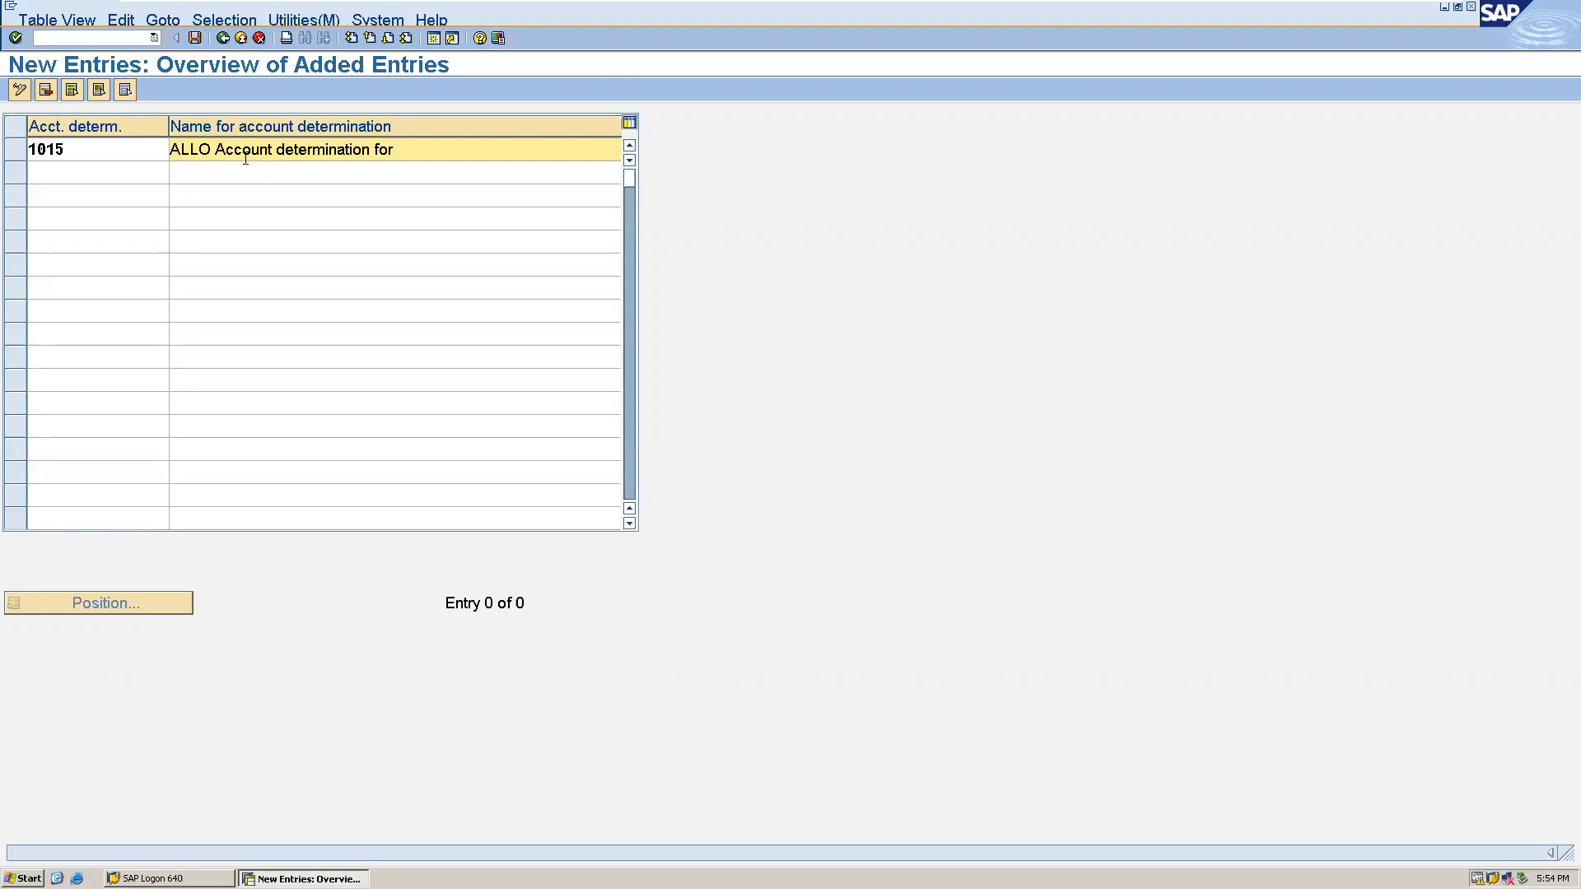
type(" Equipment")
- Save the new account determination under the proposed customizing request and return to the implementation guide
left_click(194, 41)
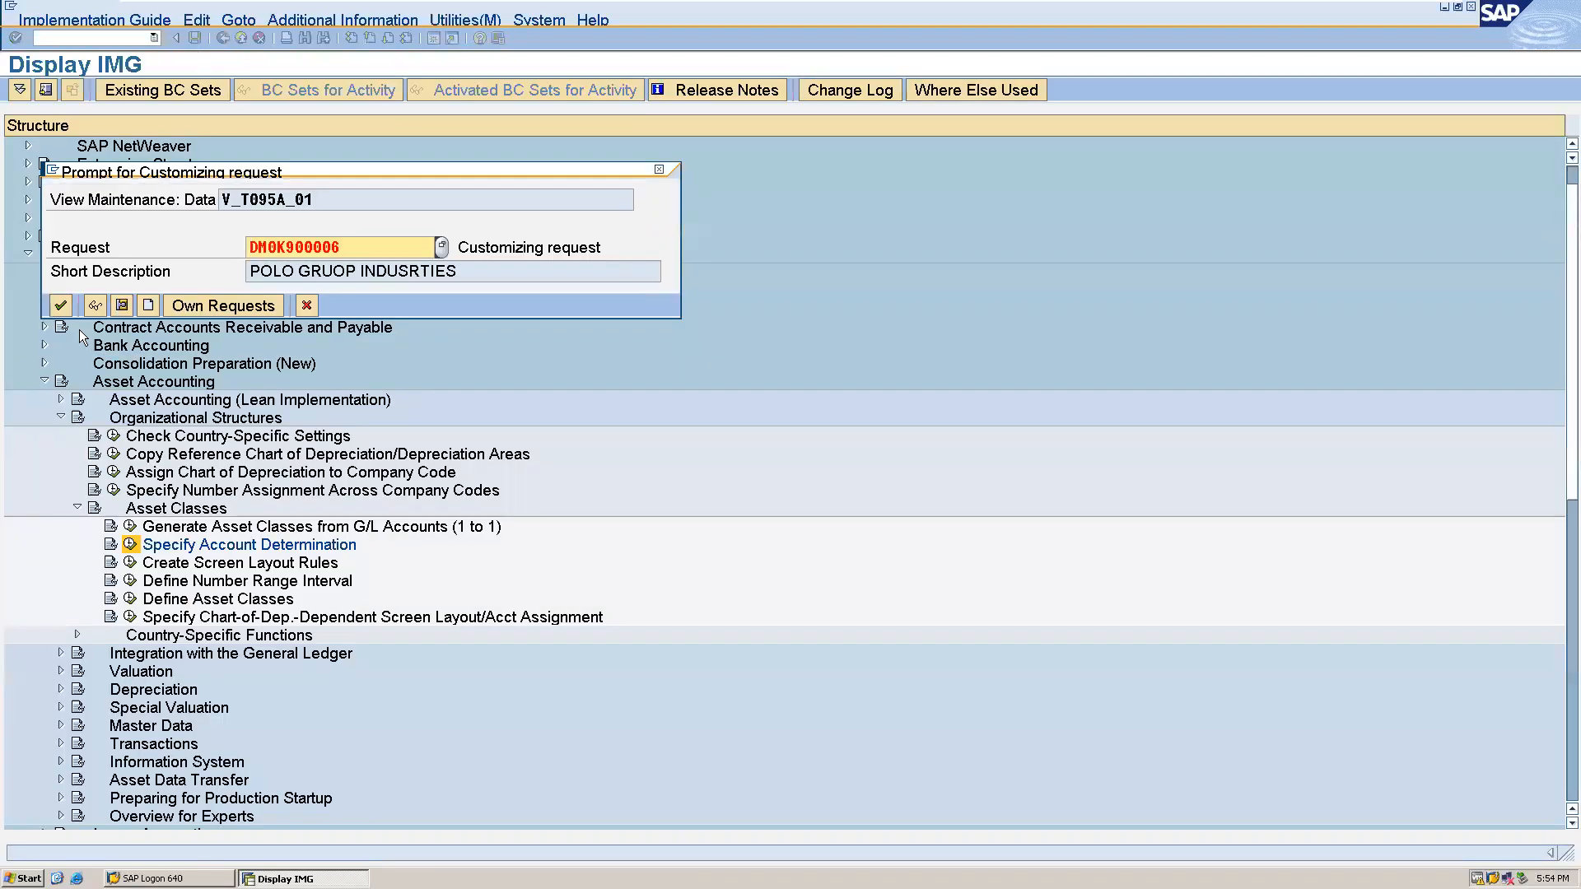
left_click(63, 306)
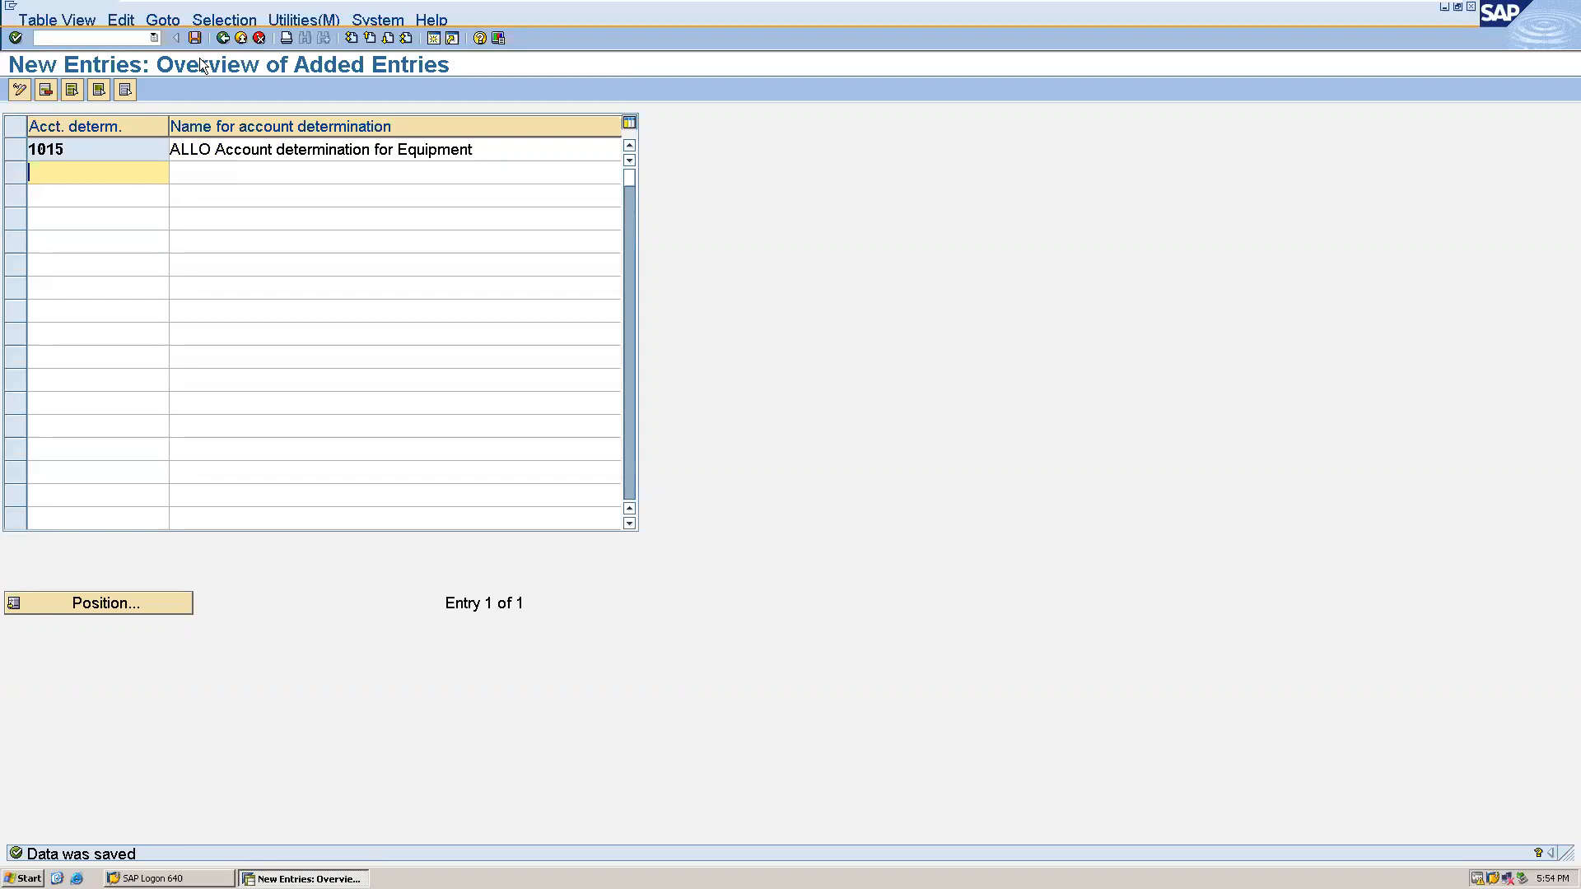
left_click(222, 38)
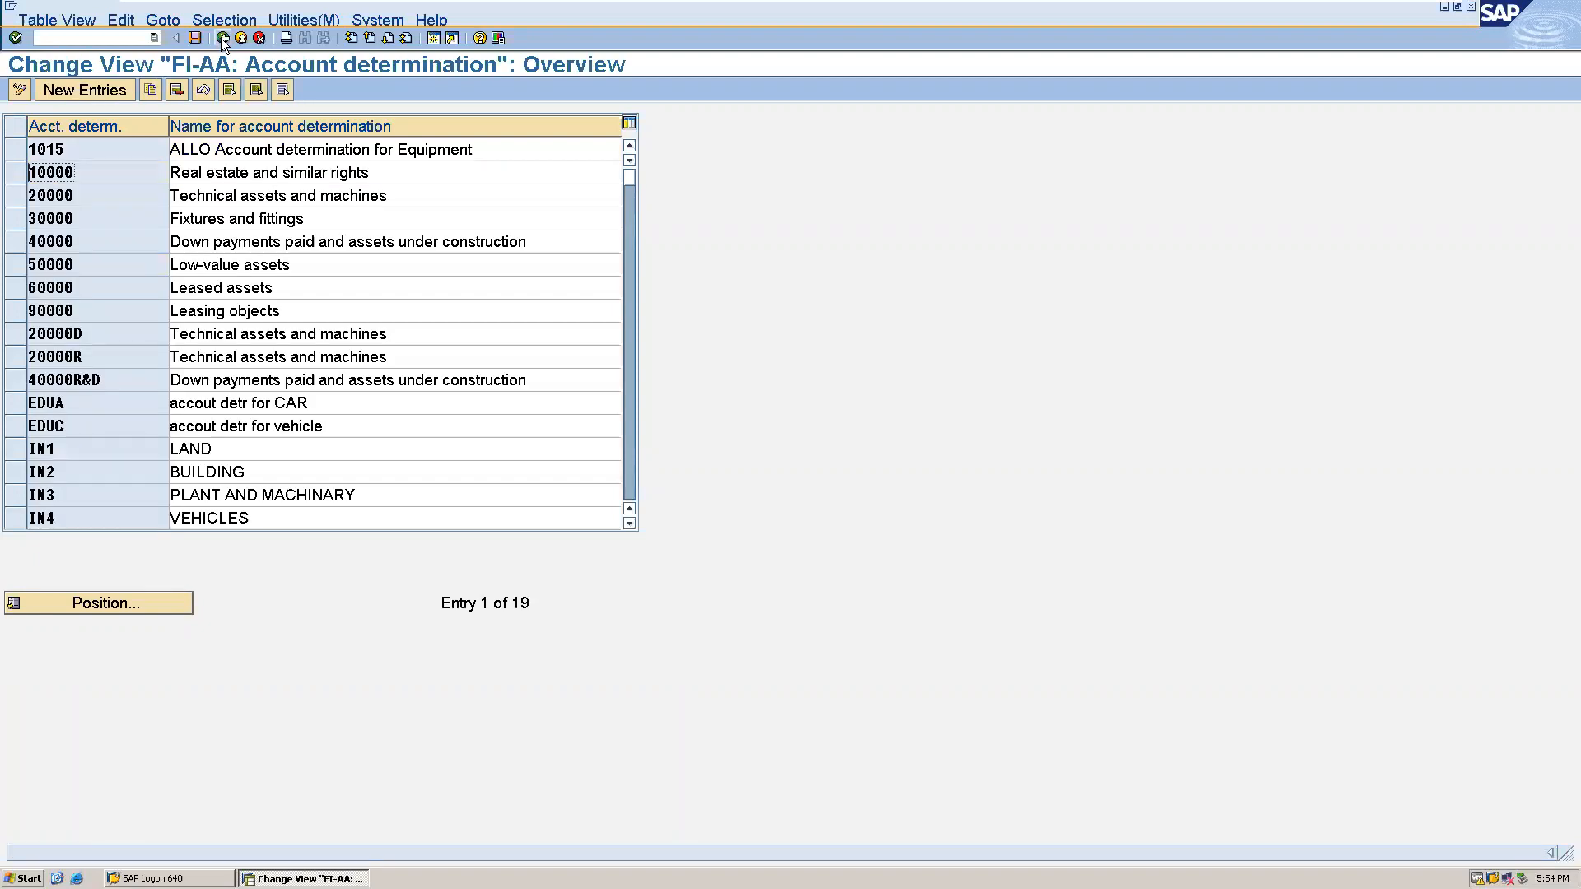
left_click(222, 38)
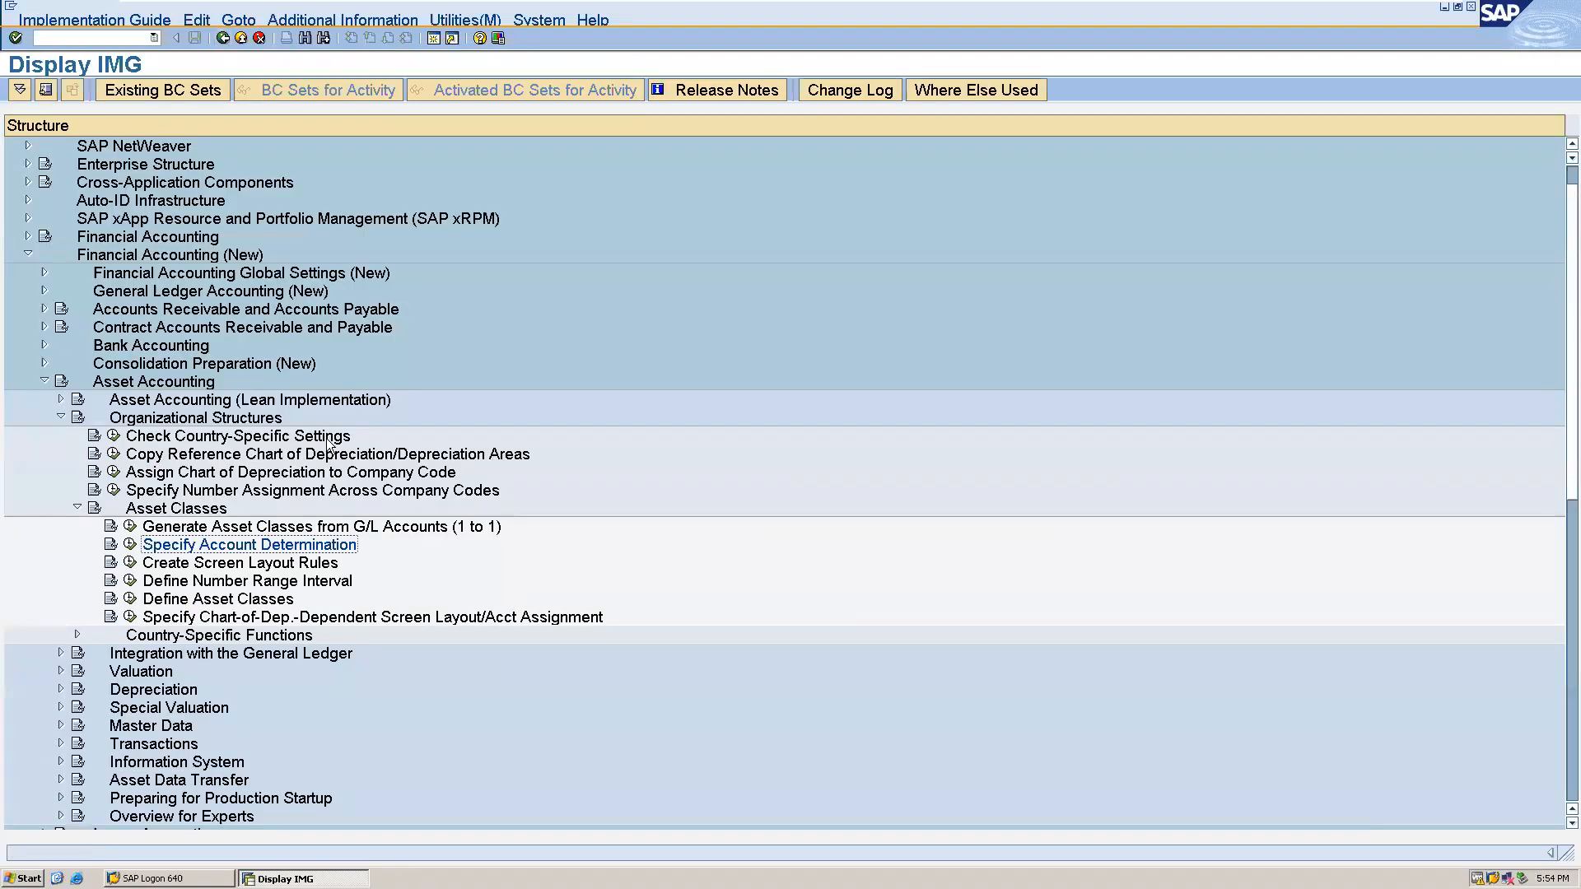
- In Create Screen Layout Rules, copy the 2000 General machines rule and set the copy's key to 2015
left_click(132, 563)
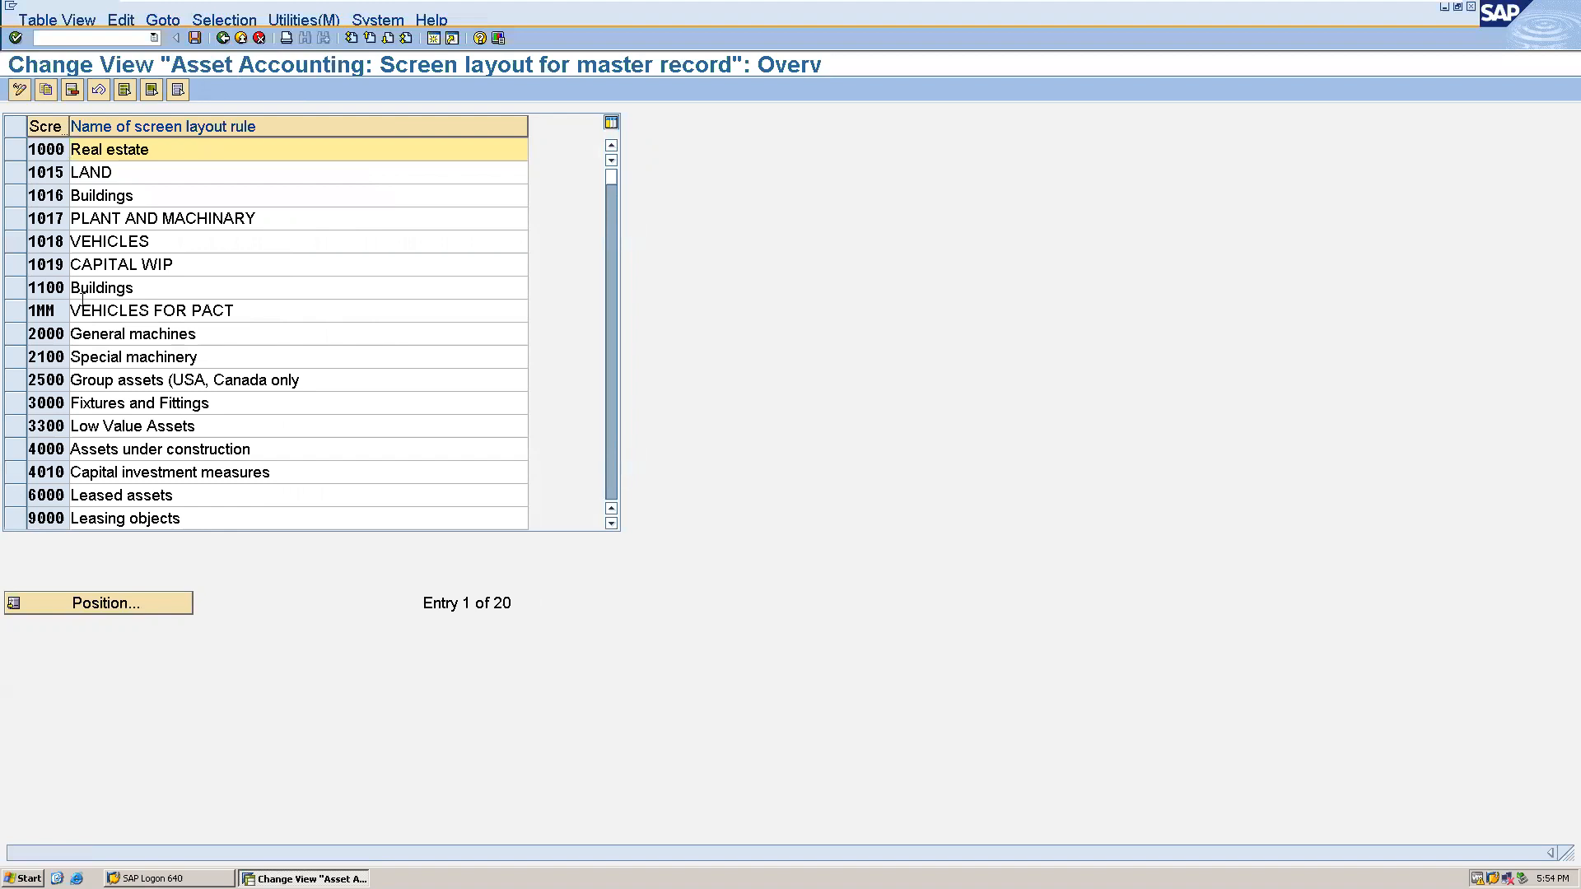
left_click(18, 341)
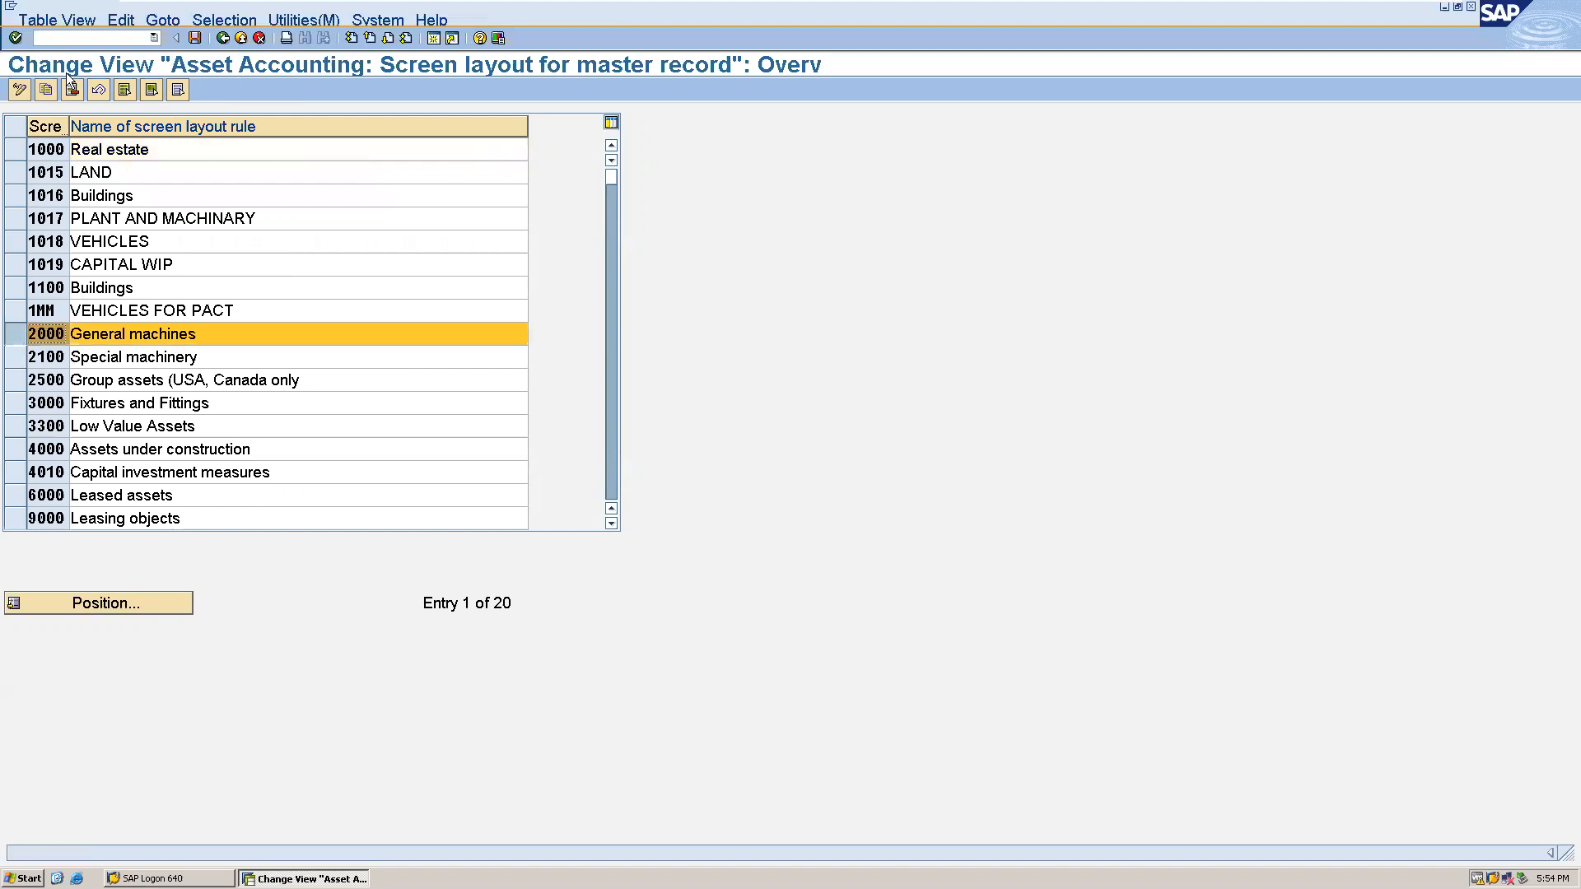
left_click(42, 90)
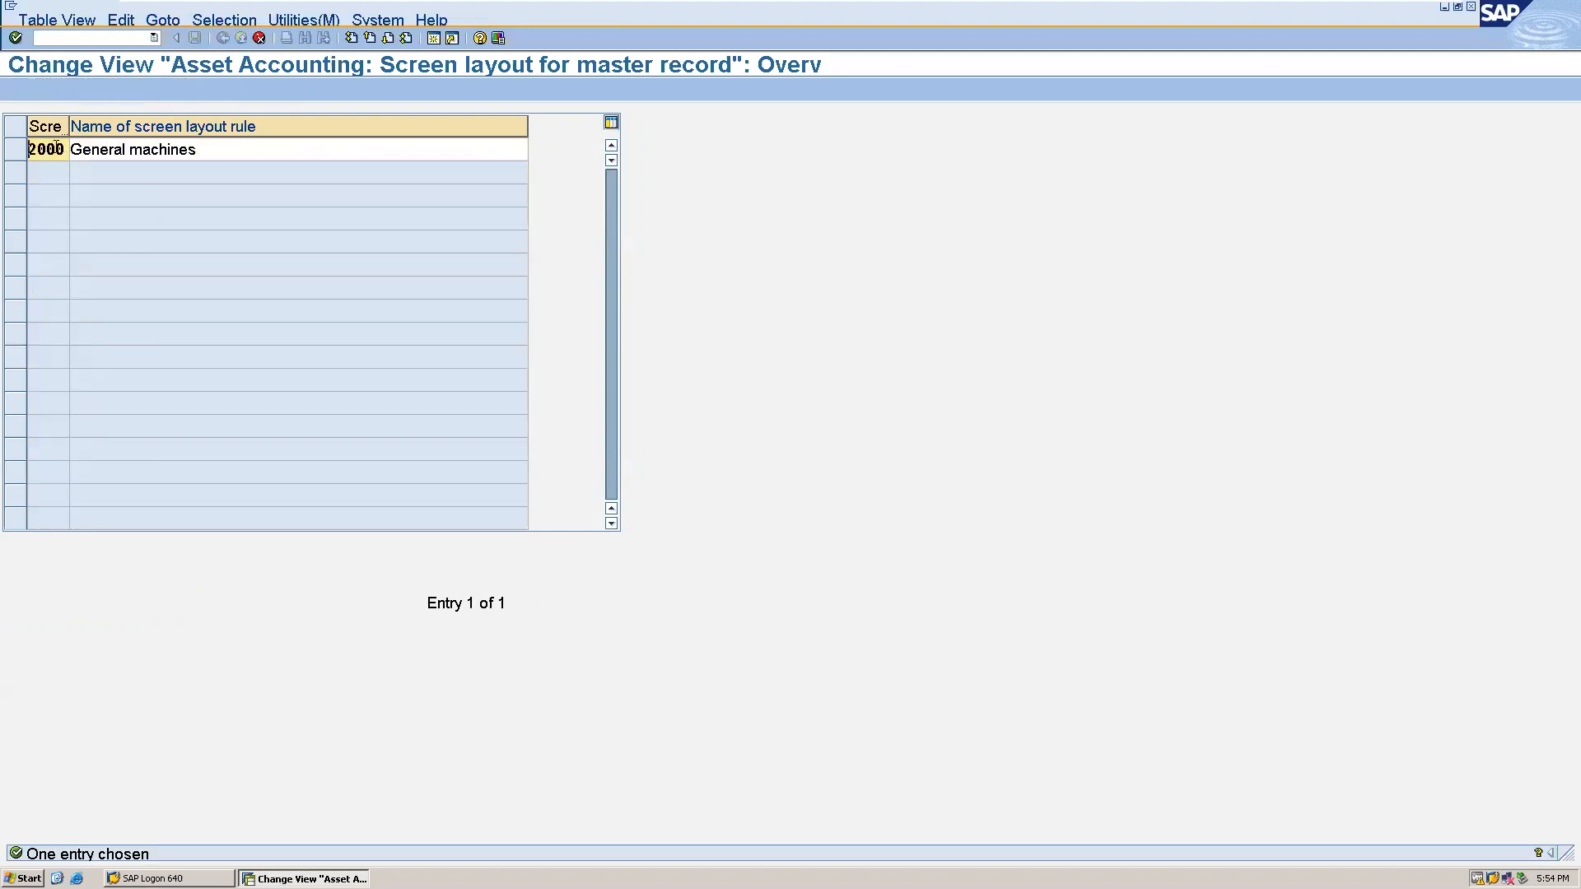
key("BackSpace")
key("BackSpace")
key("BackSpace")
key("BackSpace")
type("2015")
- Replace the copied screen layout rule's name with "equipment" and confirm the copy
left_click(240, 145)
key("BackSpace")
key("BackSpace")
key("BackSpace")
key("BackSpace")
key("BackSpace")
key("BackSpace")
key("BackSpace")
key("BackSpace")
key("BackSpace")
key("BackSpace")
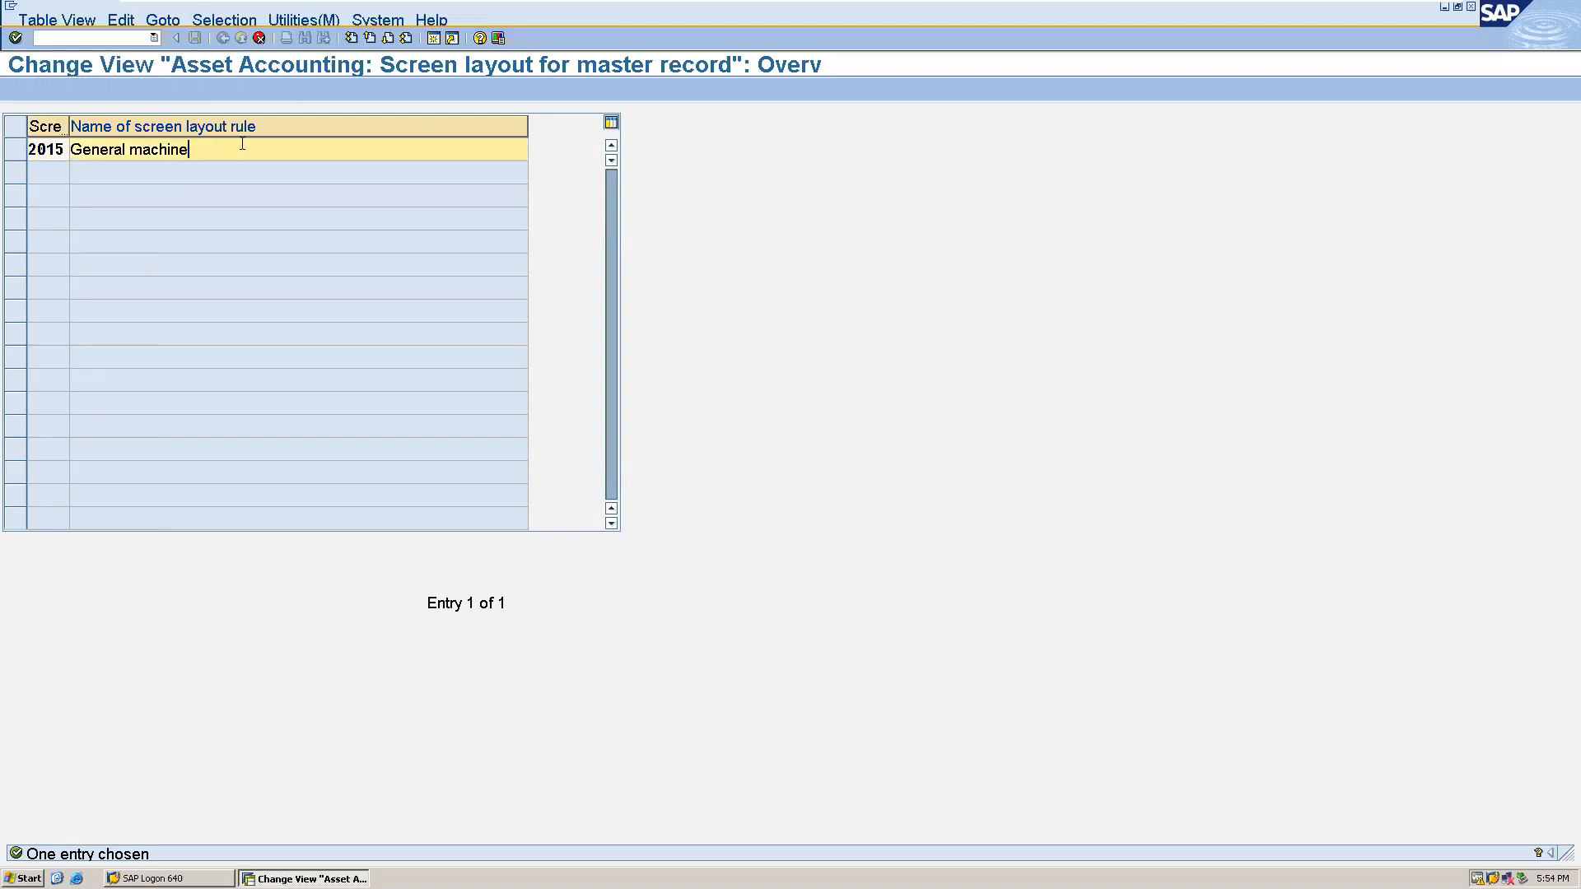
key("BackSpace")
key("BackSpace")
key("BackSpace")
key("BackSpace")
key("BackSpace")
key("BackSpace")
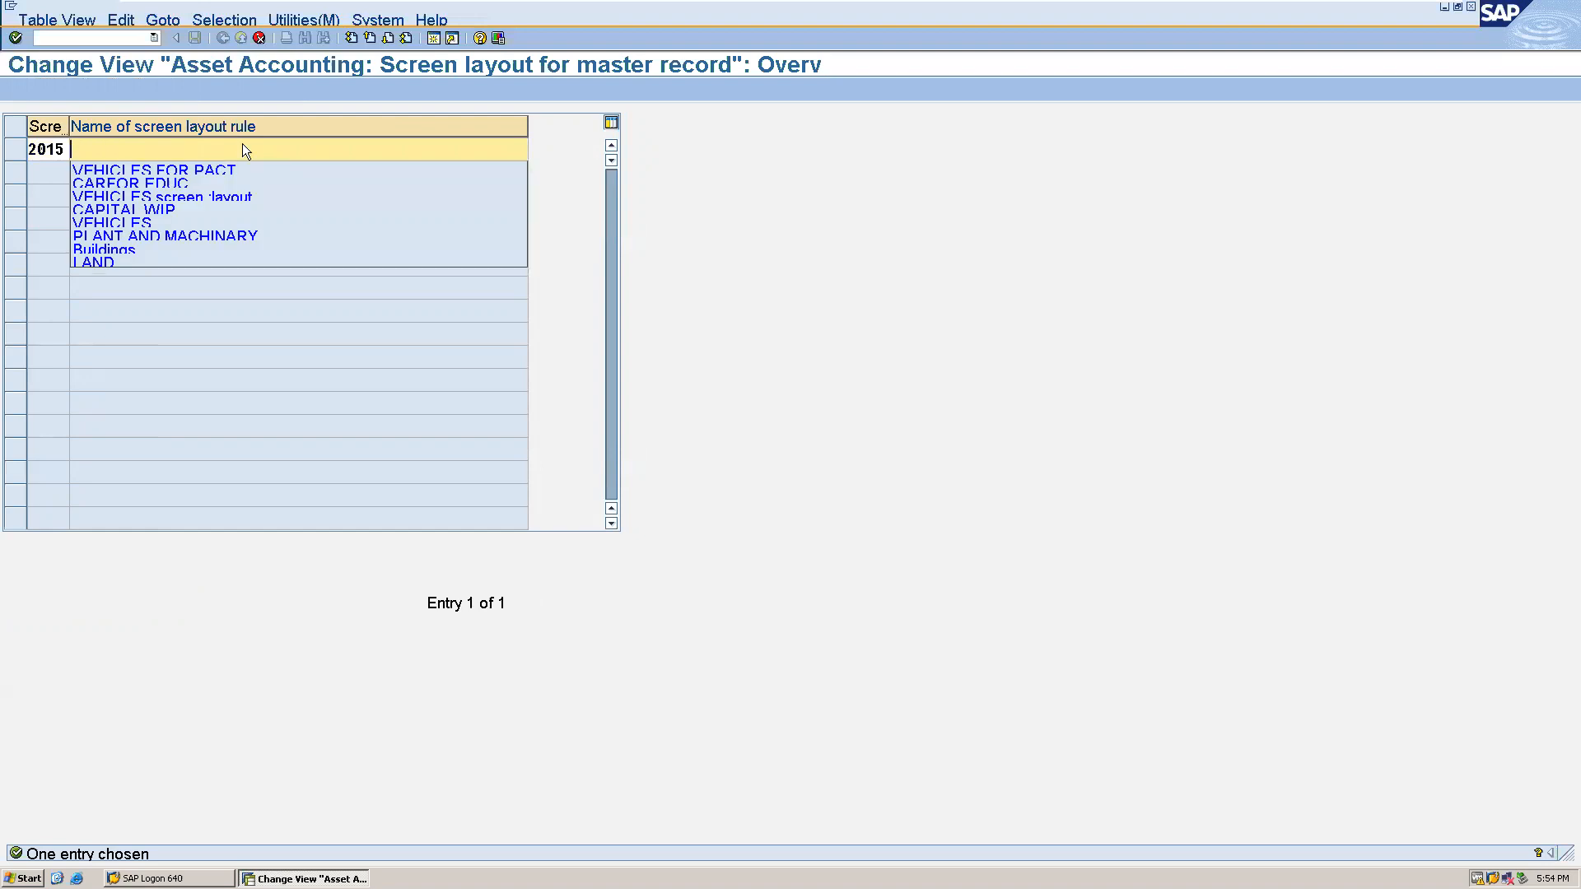
type("equ")
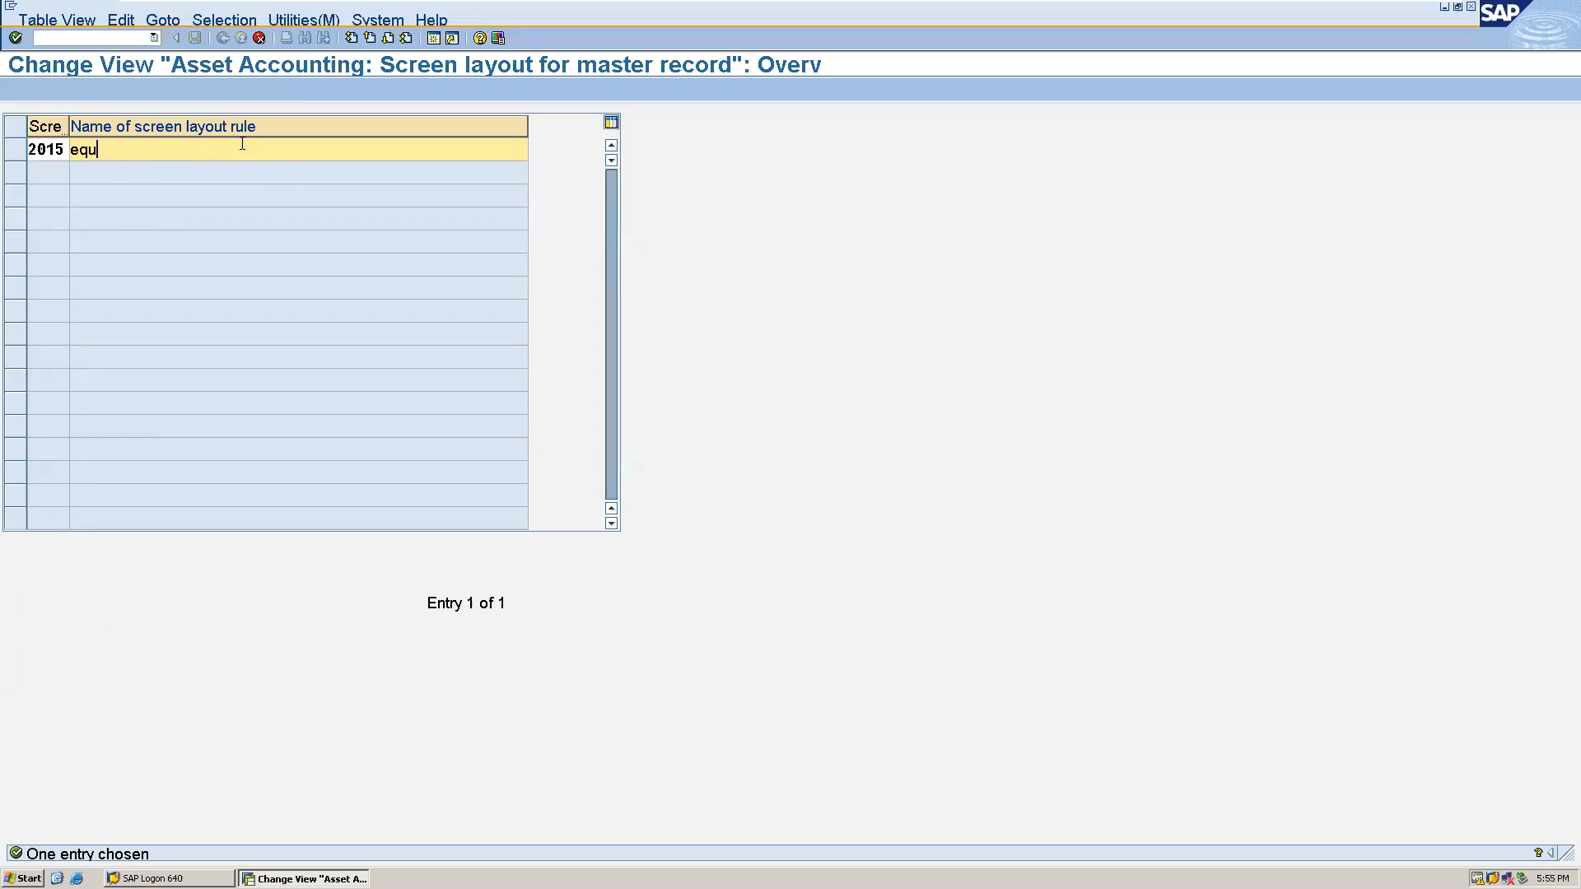
type("ipment")
key("Return")
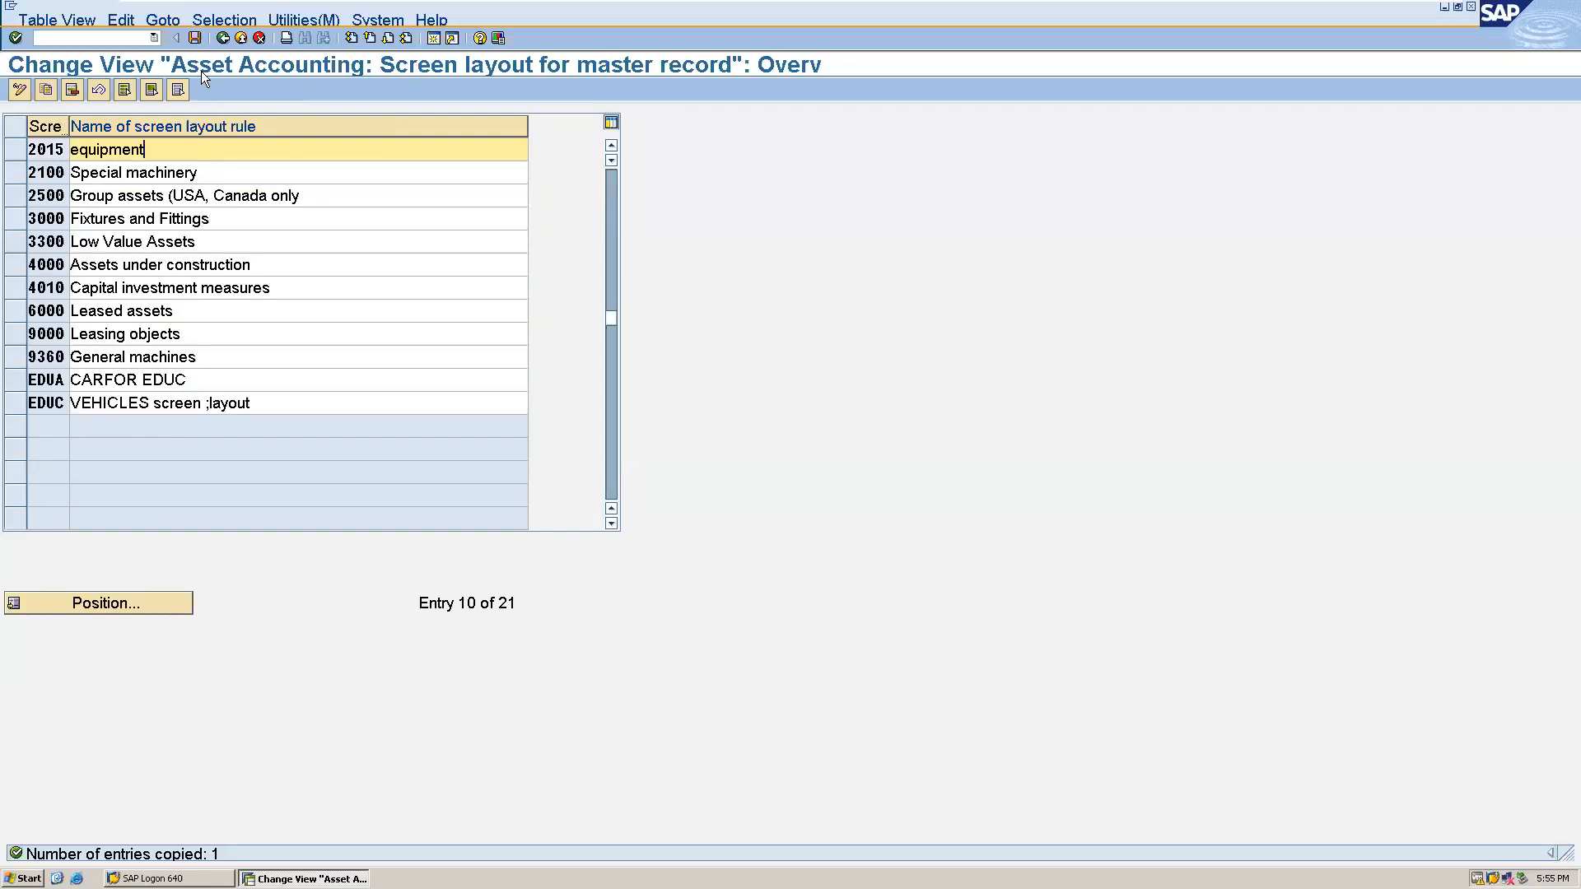
- Save the copied screen layout rule under the proposed customizing request and return to the implementation guide
mouse_move(169, 8)
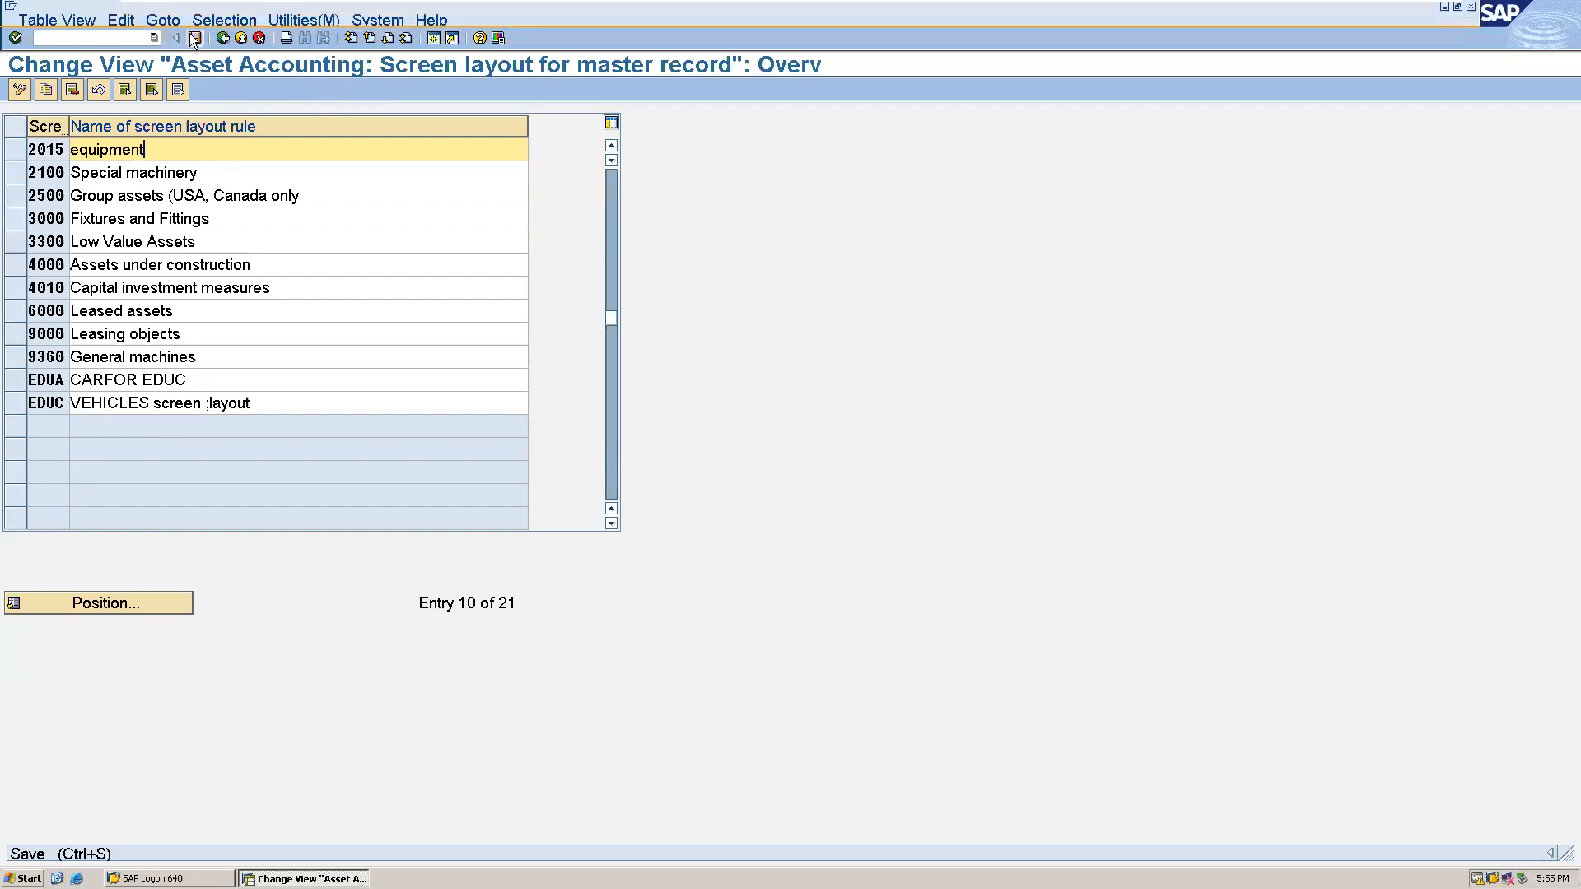
left_click(193, 37)
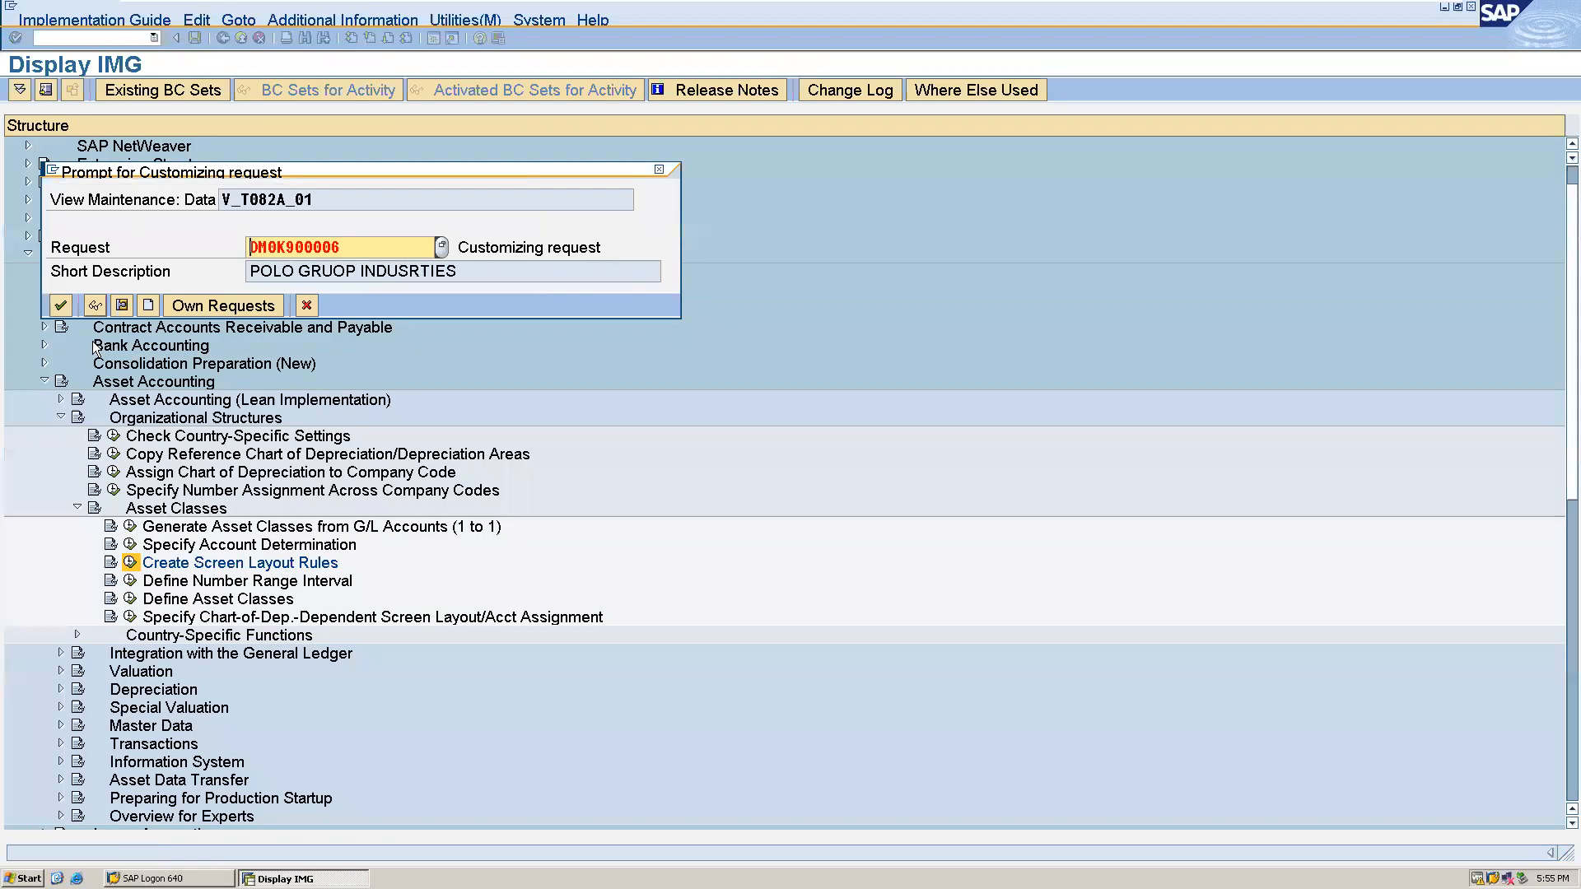
left_click(60, 305)
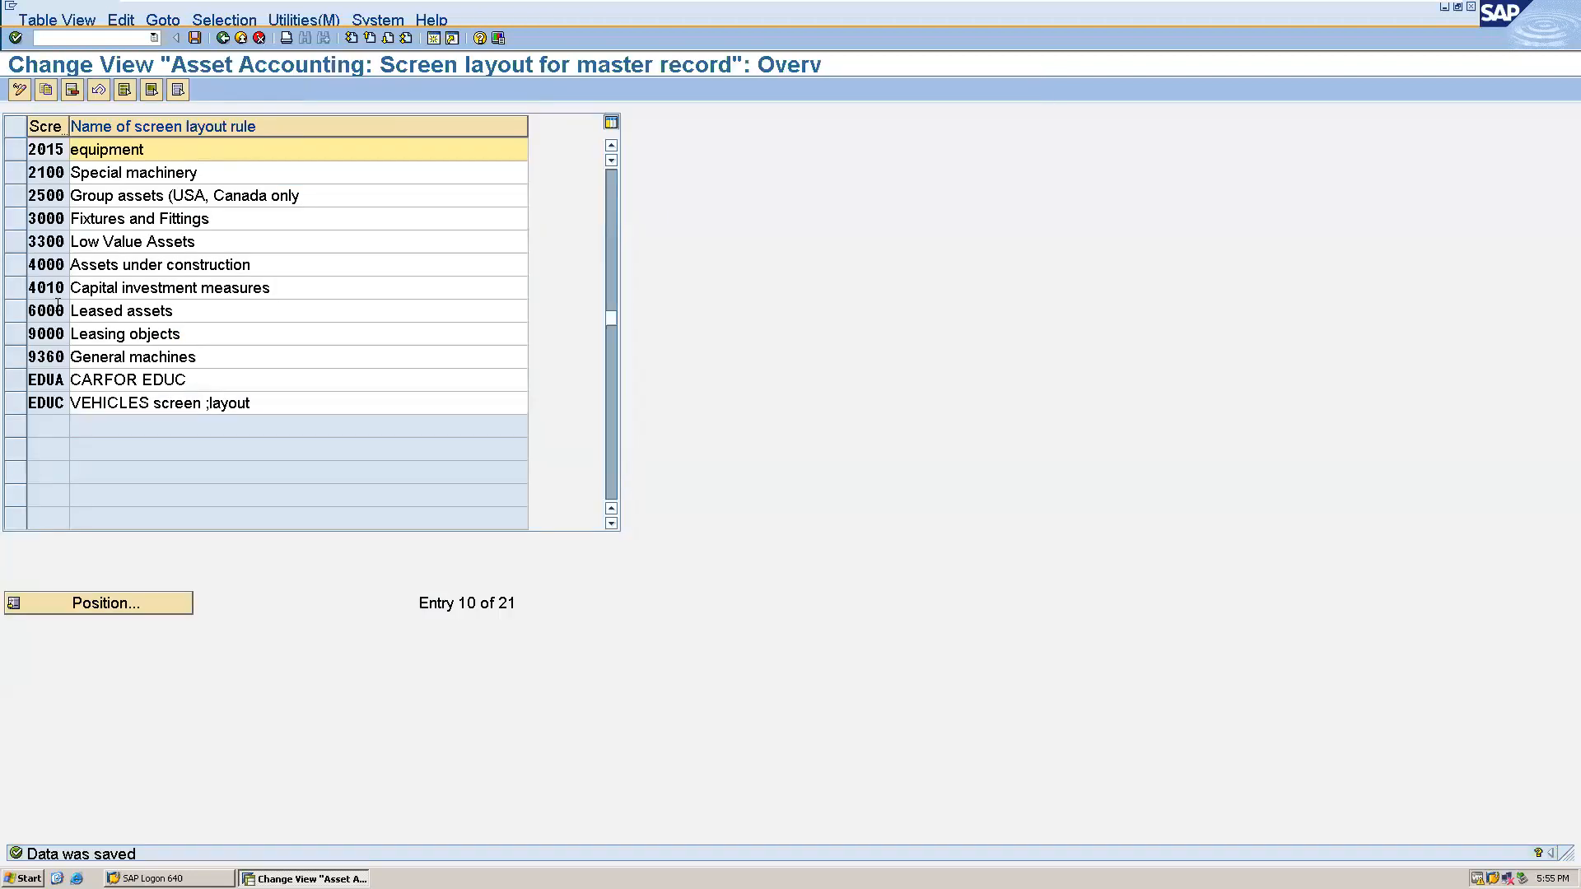
left_click(223, 37)
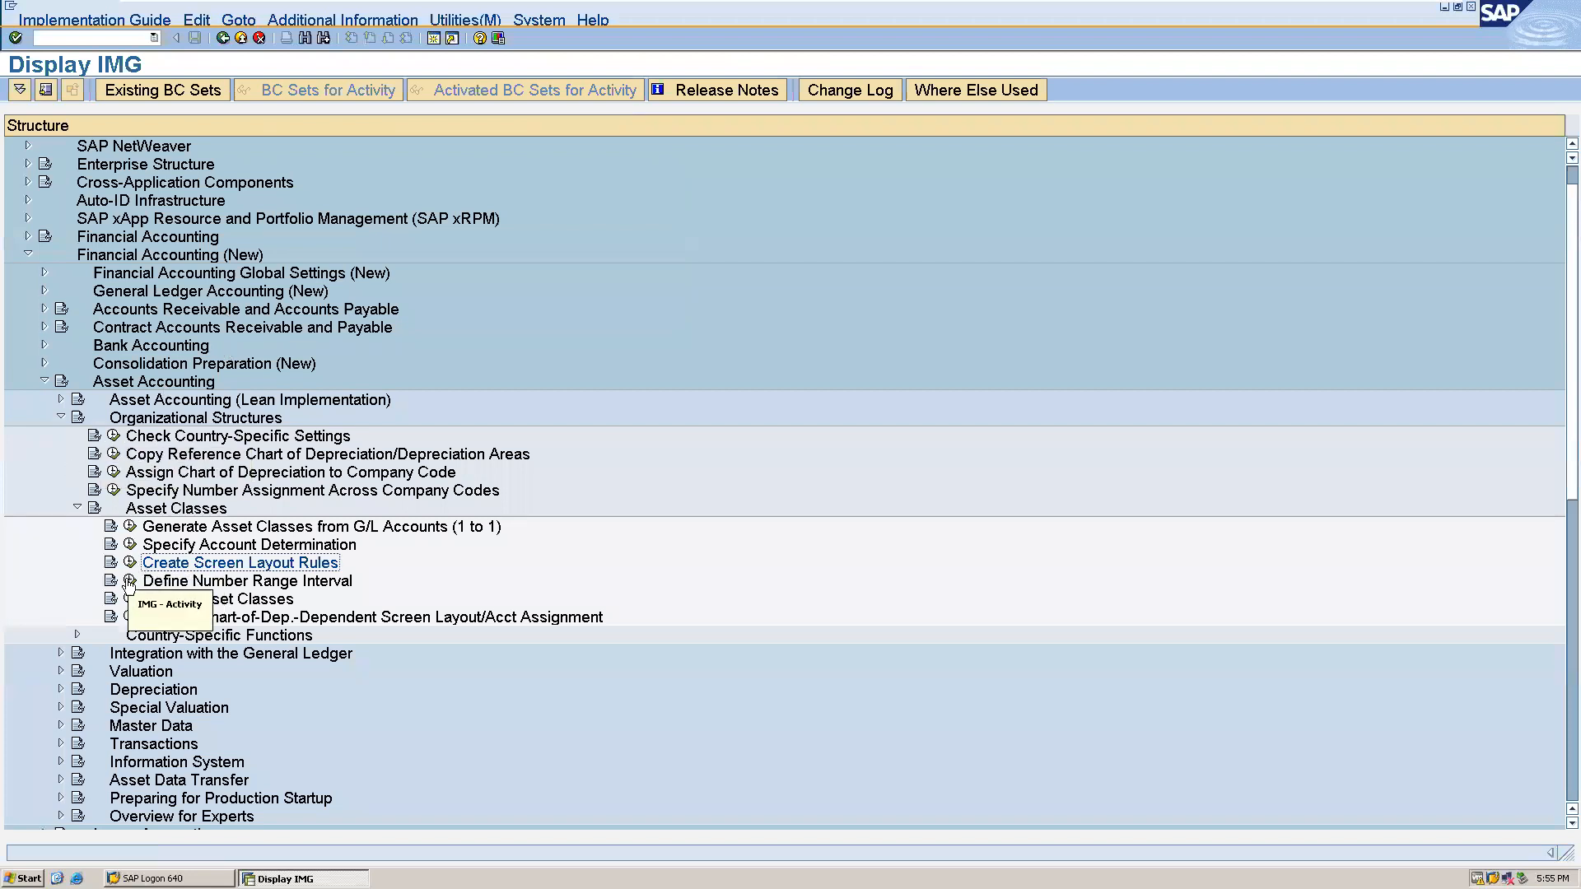
- Open Define Number Range Interval and start maintaining the asset number intervals for company code ALLO
left_click(130, 582)
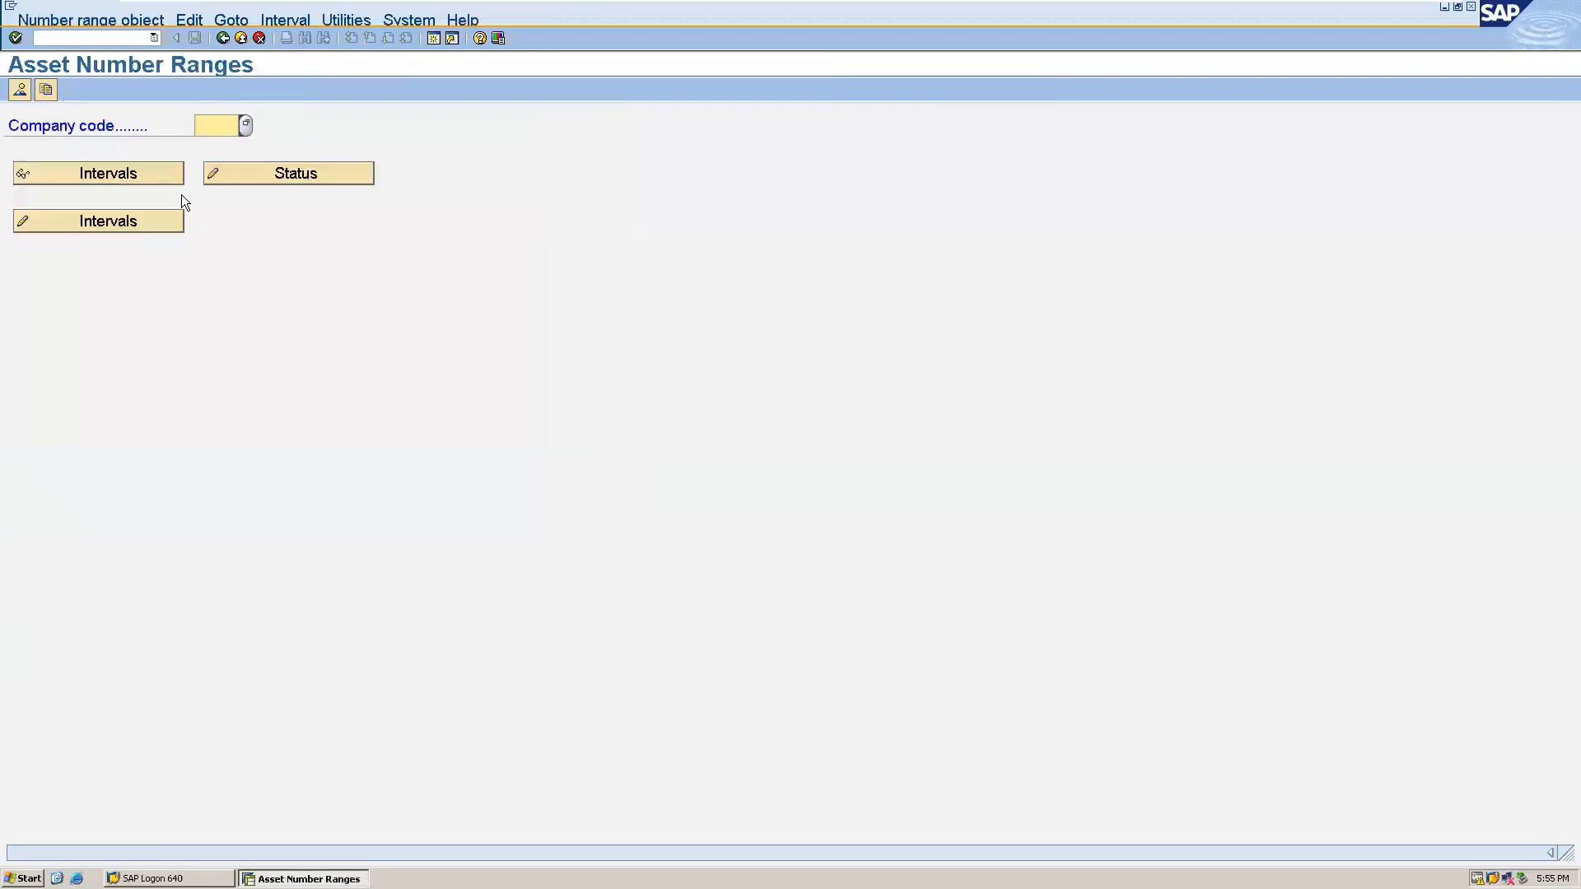
left_click(224, 113)
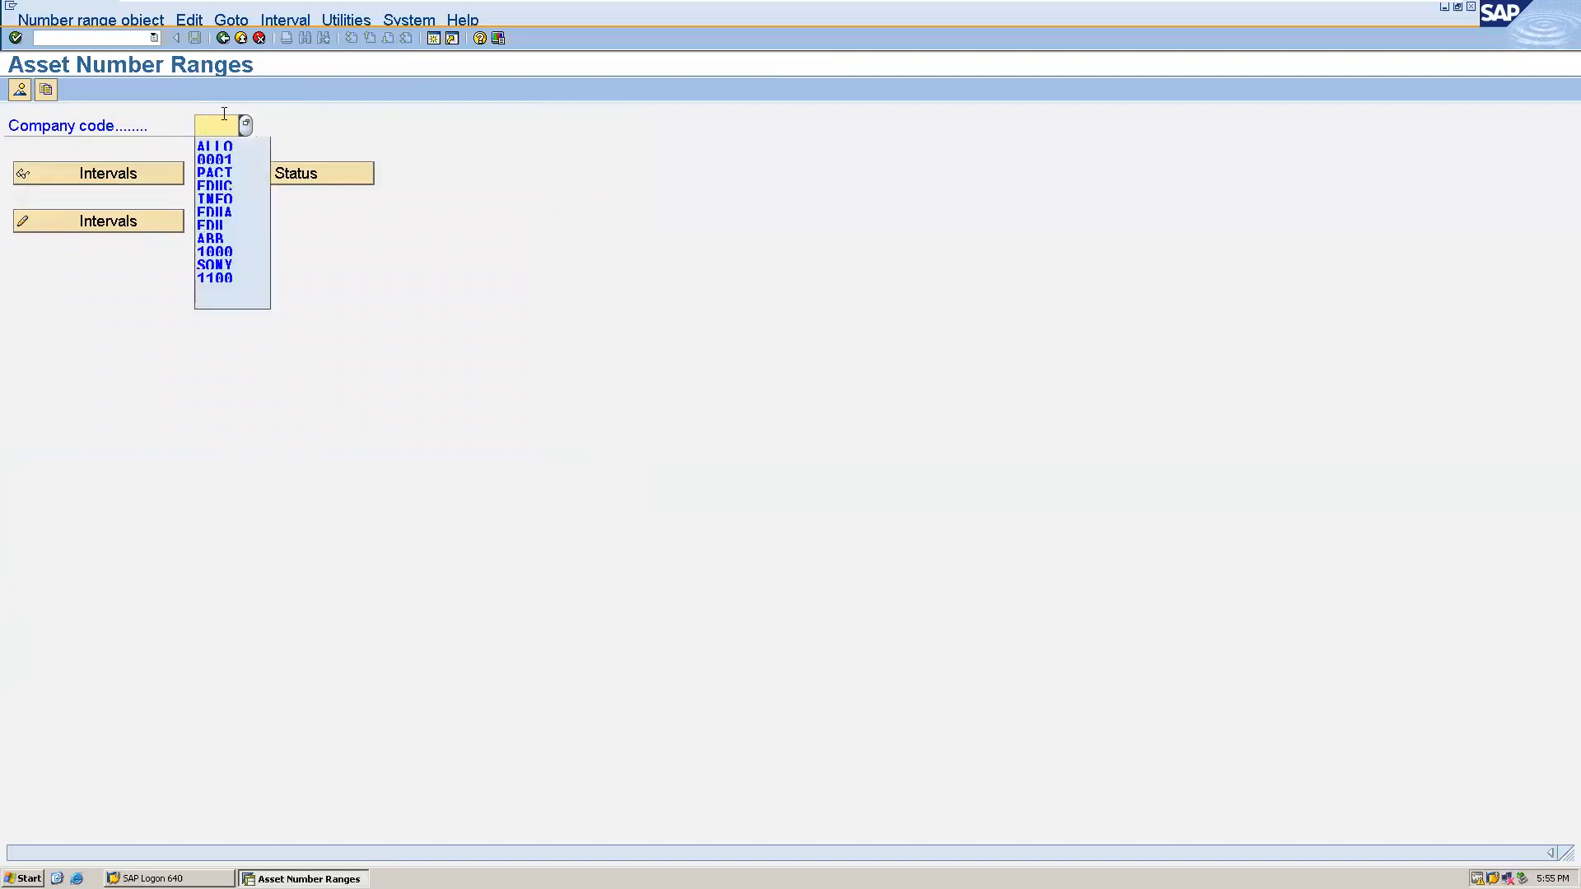
key("Down")
left_click(226, 148)
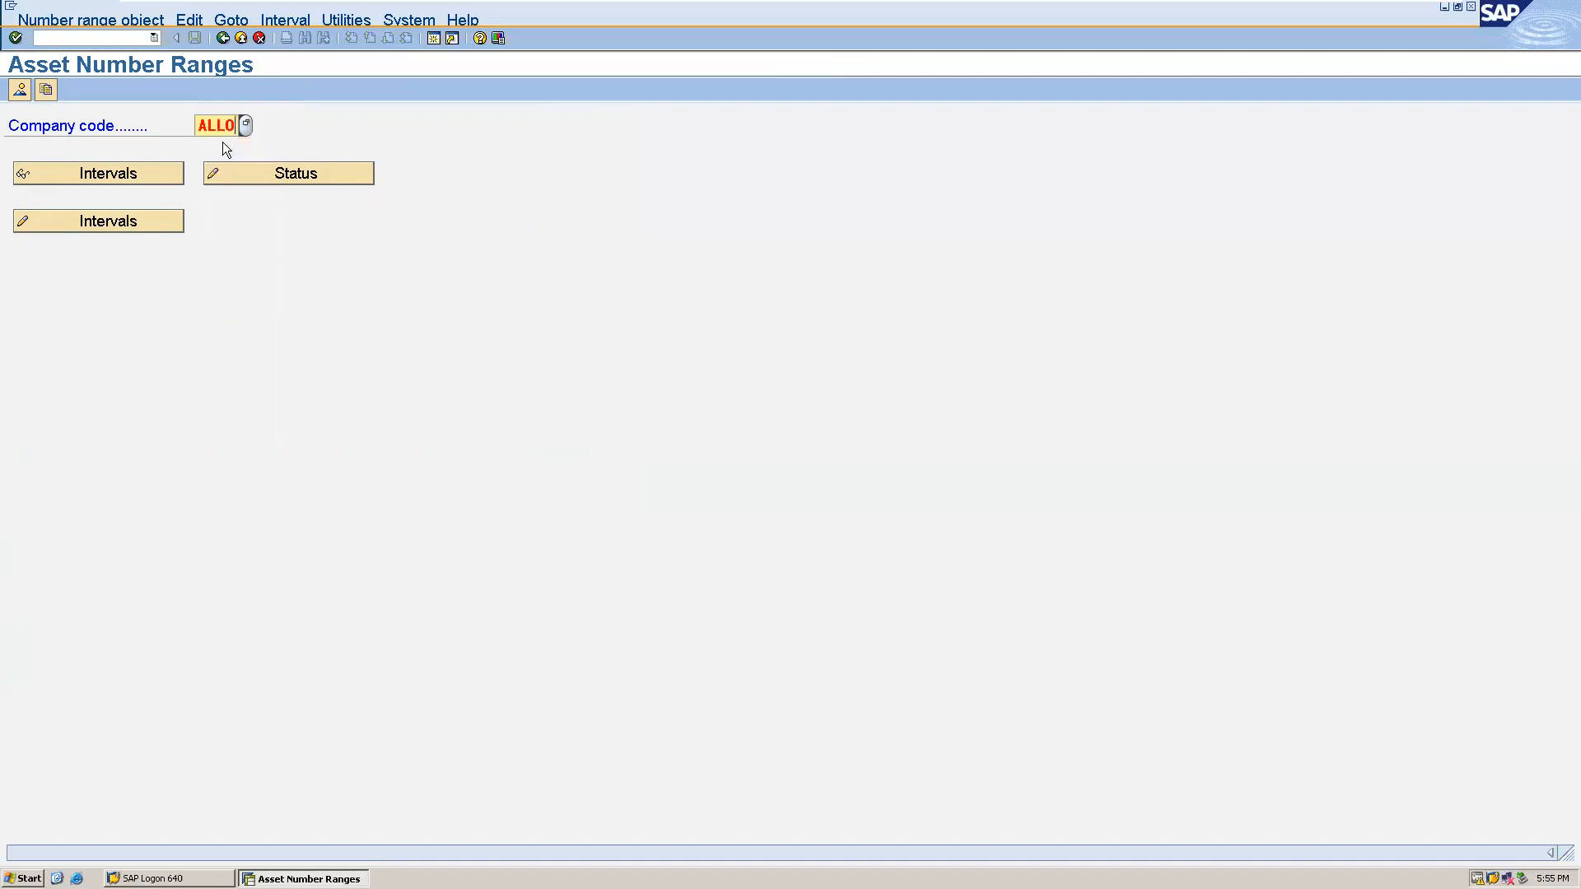
left_click(140, 219)
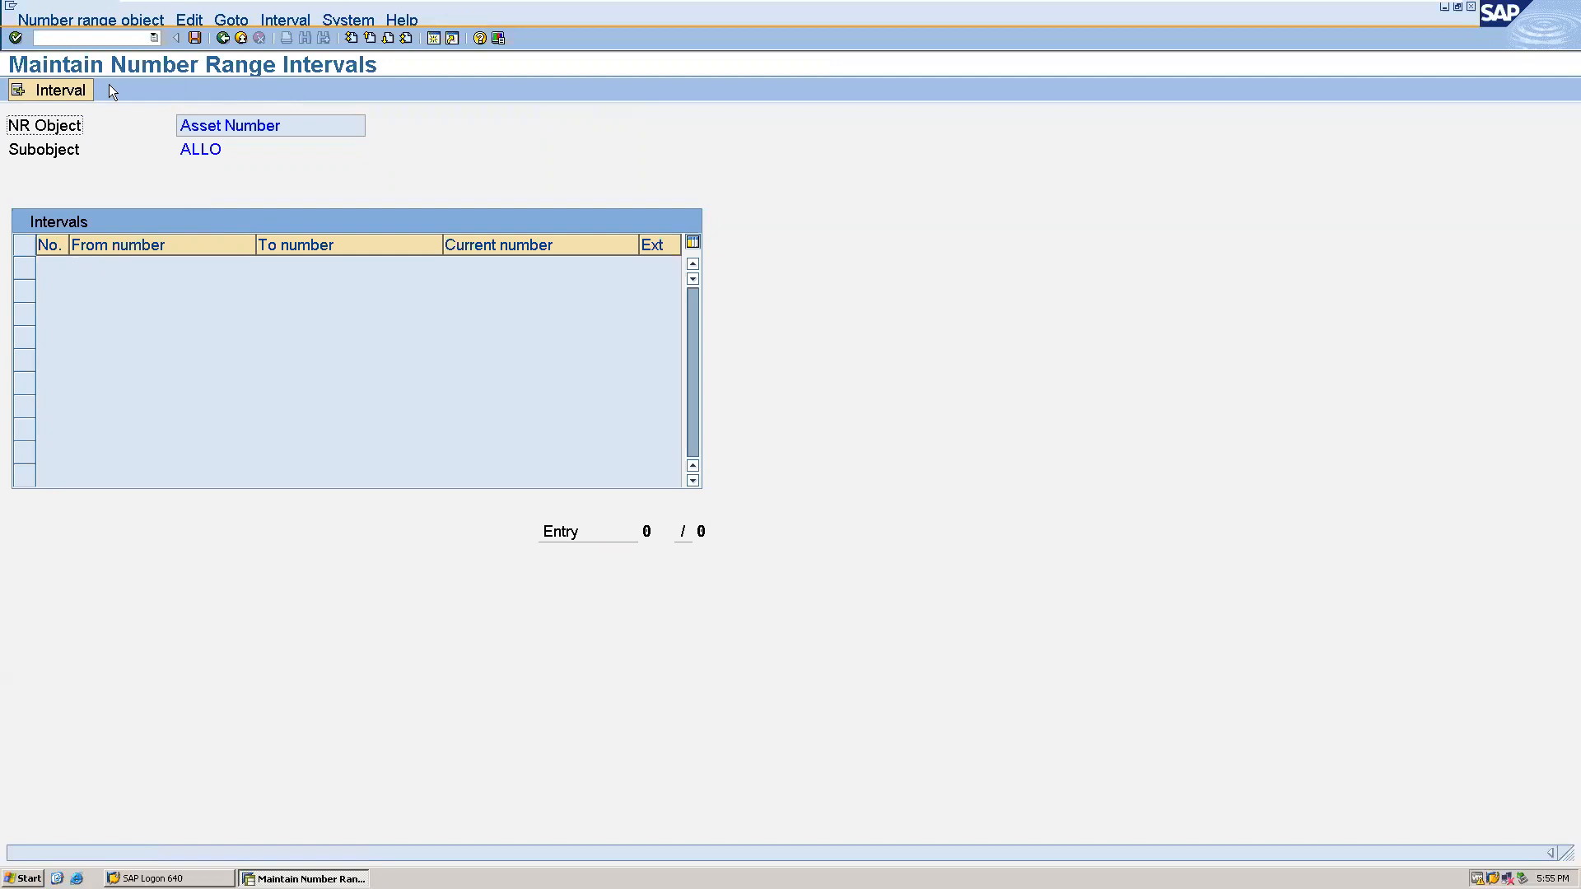
- Insert asset number interval 01 running from 100 to 200
left_click(66, 87)
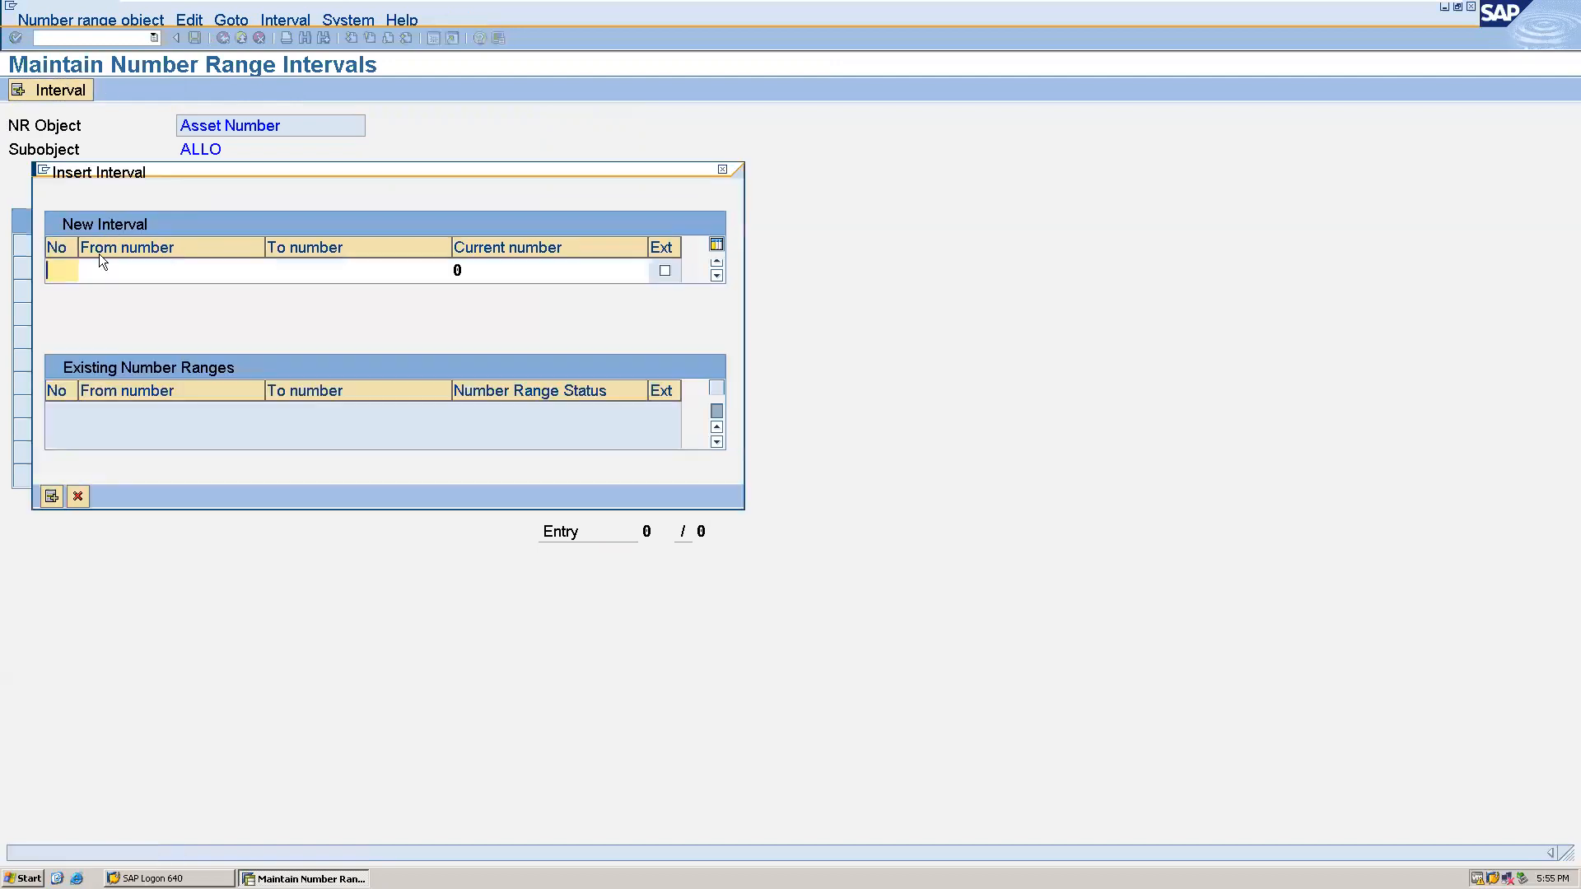
type("01")
left_click(91, 269)
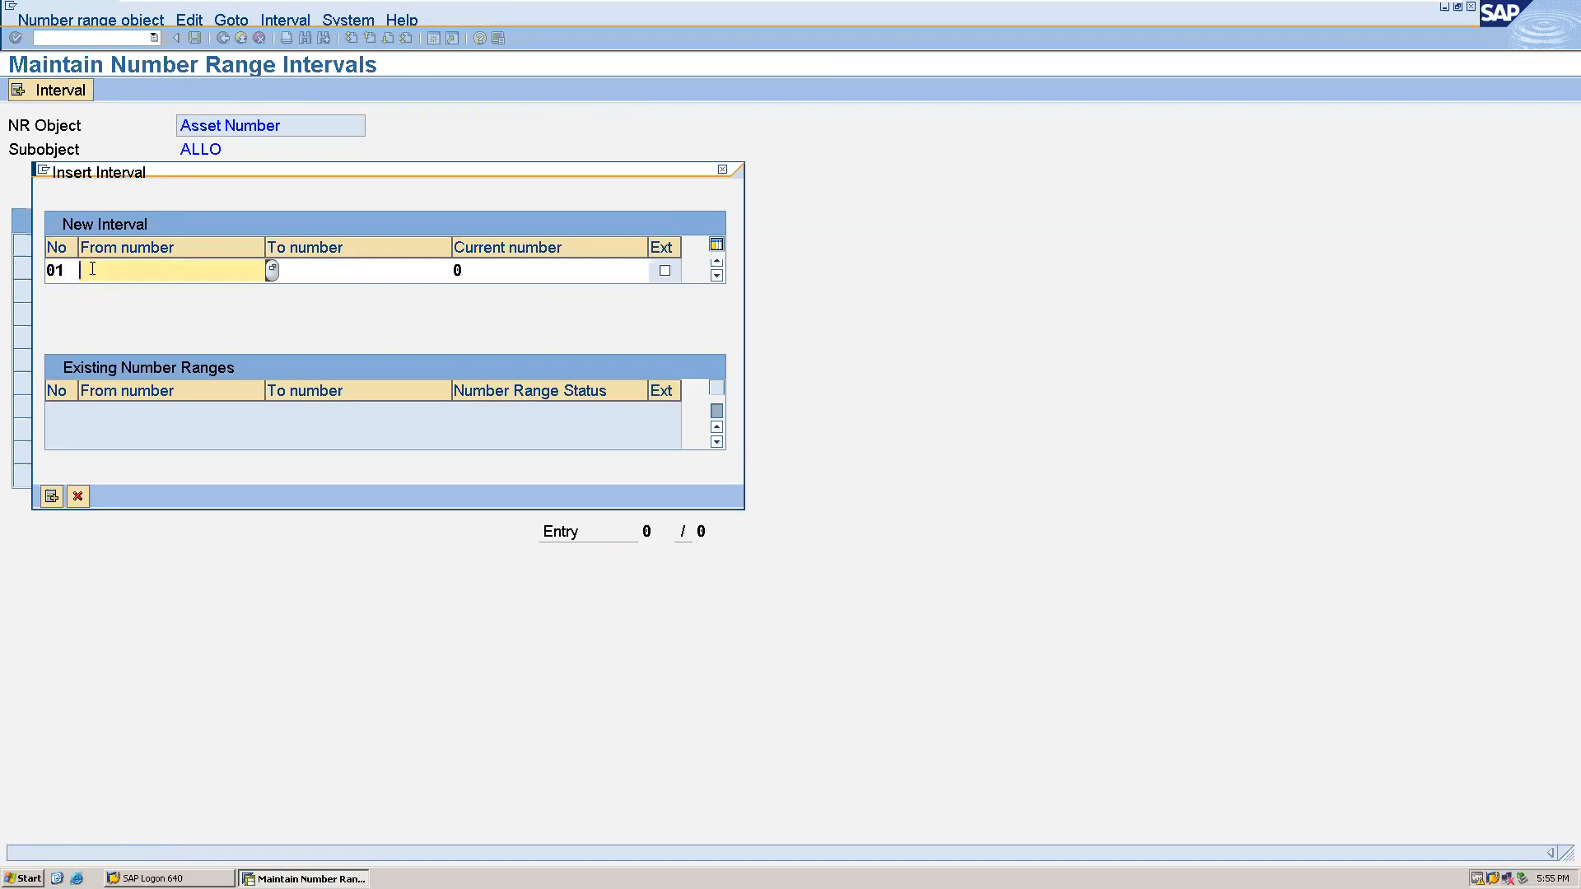
type("100")
key("Tab")
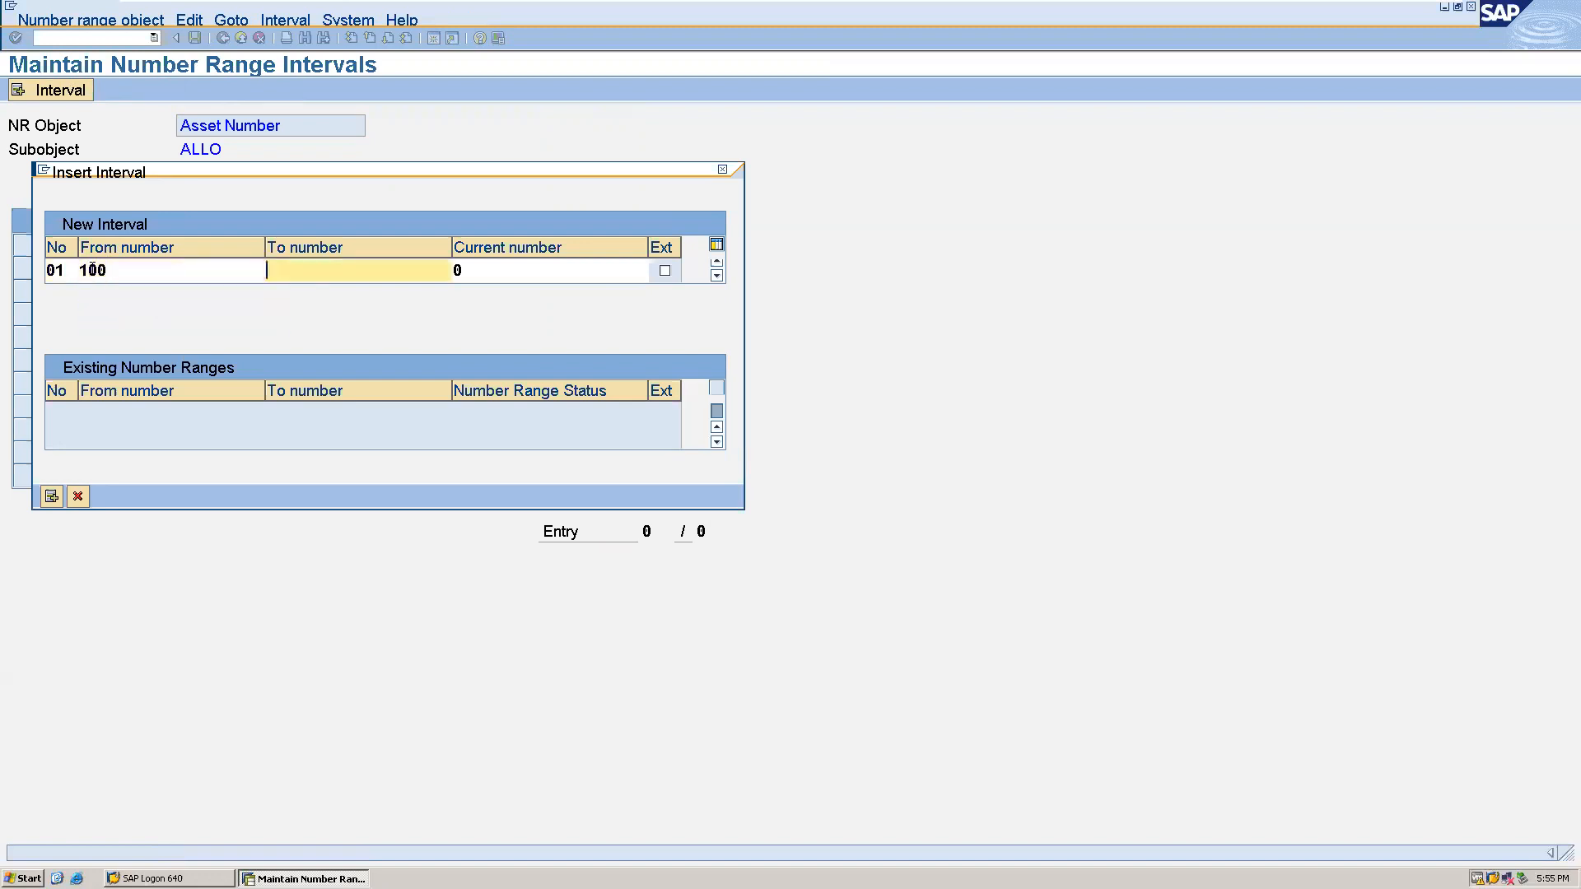
type("200")
left_click(53, 498)
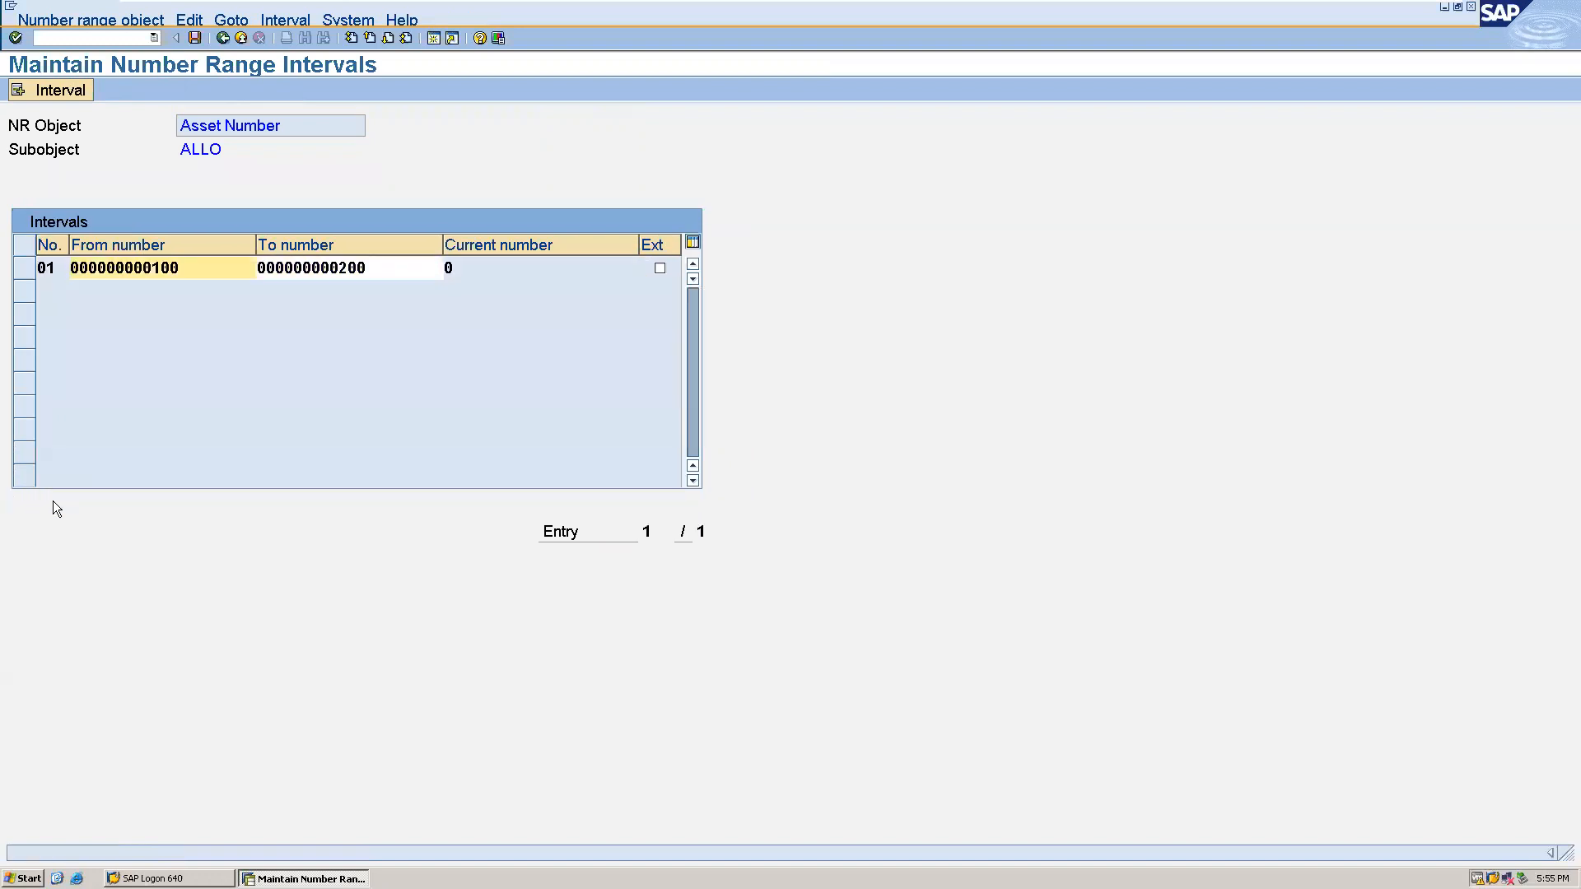
- Save the asset number interval, acknowledge the transport notice, and leave number range maintenance
left_click(196, 43)
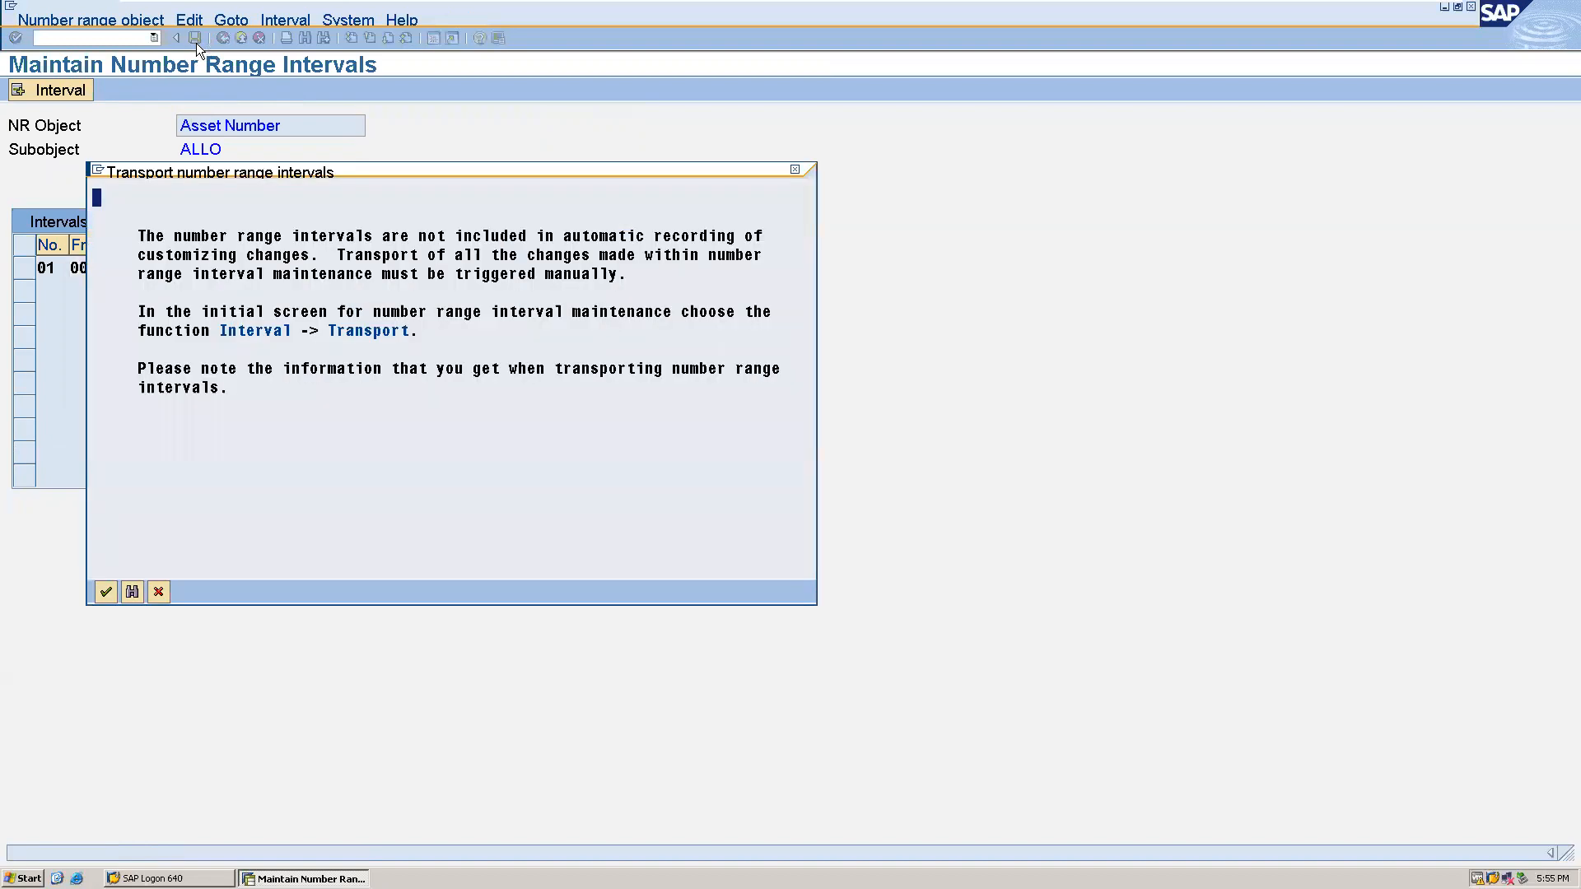
left_click(106, 593)
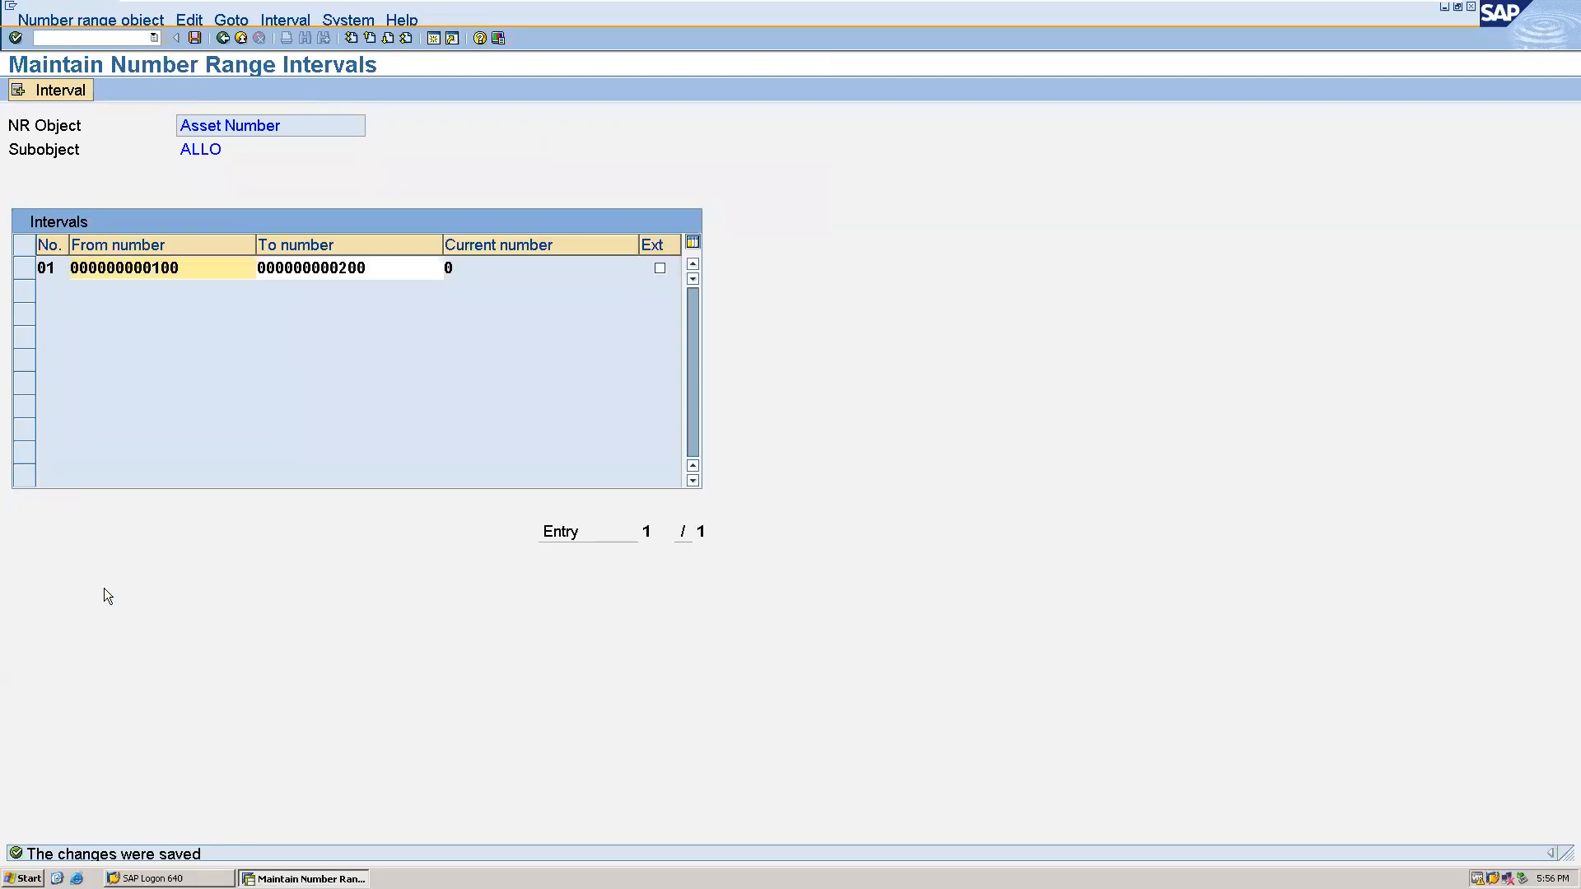
left_click(223, 38)
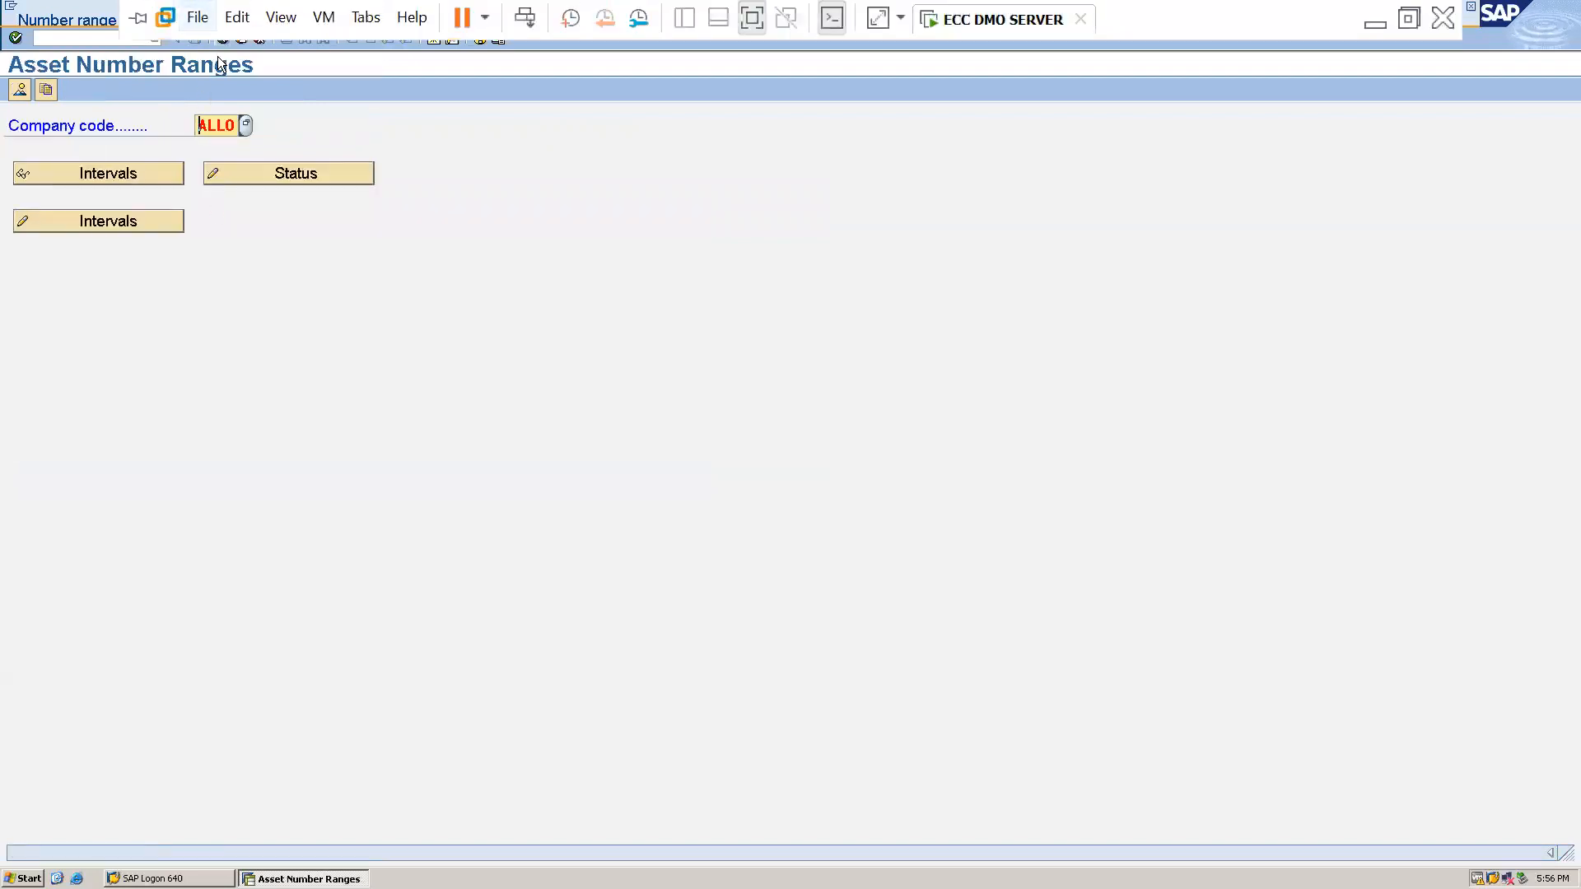
left_click(223, 38)
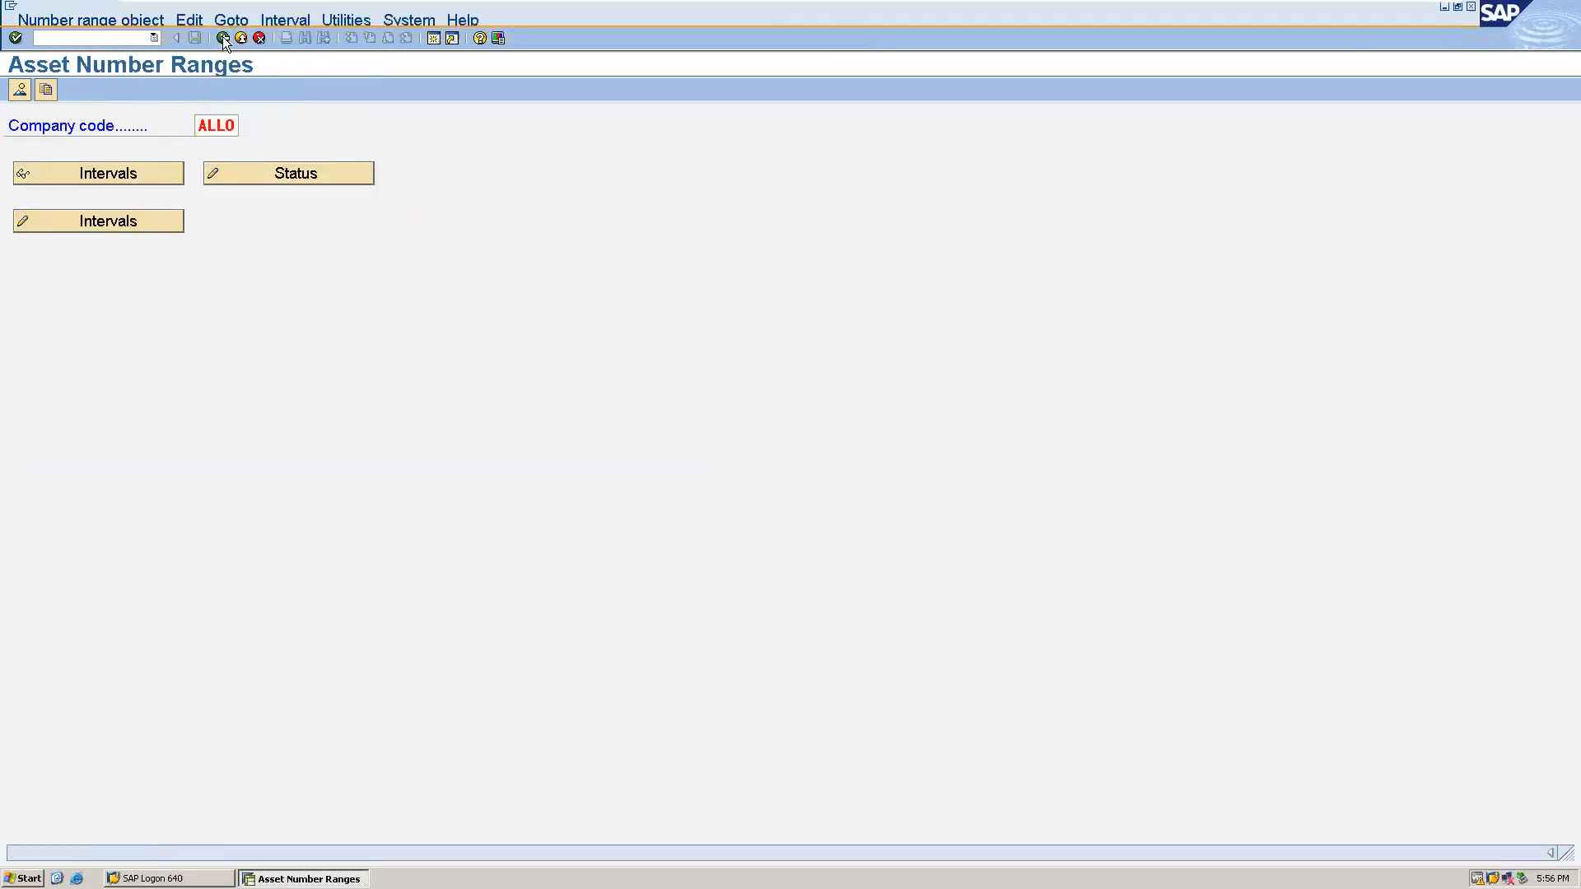
- Open the asset class definitions and add a new class ALL described as "Asset class for Equipment"
left_click(130, 600)
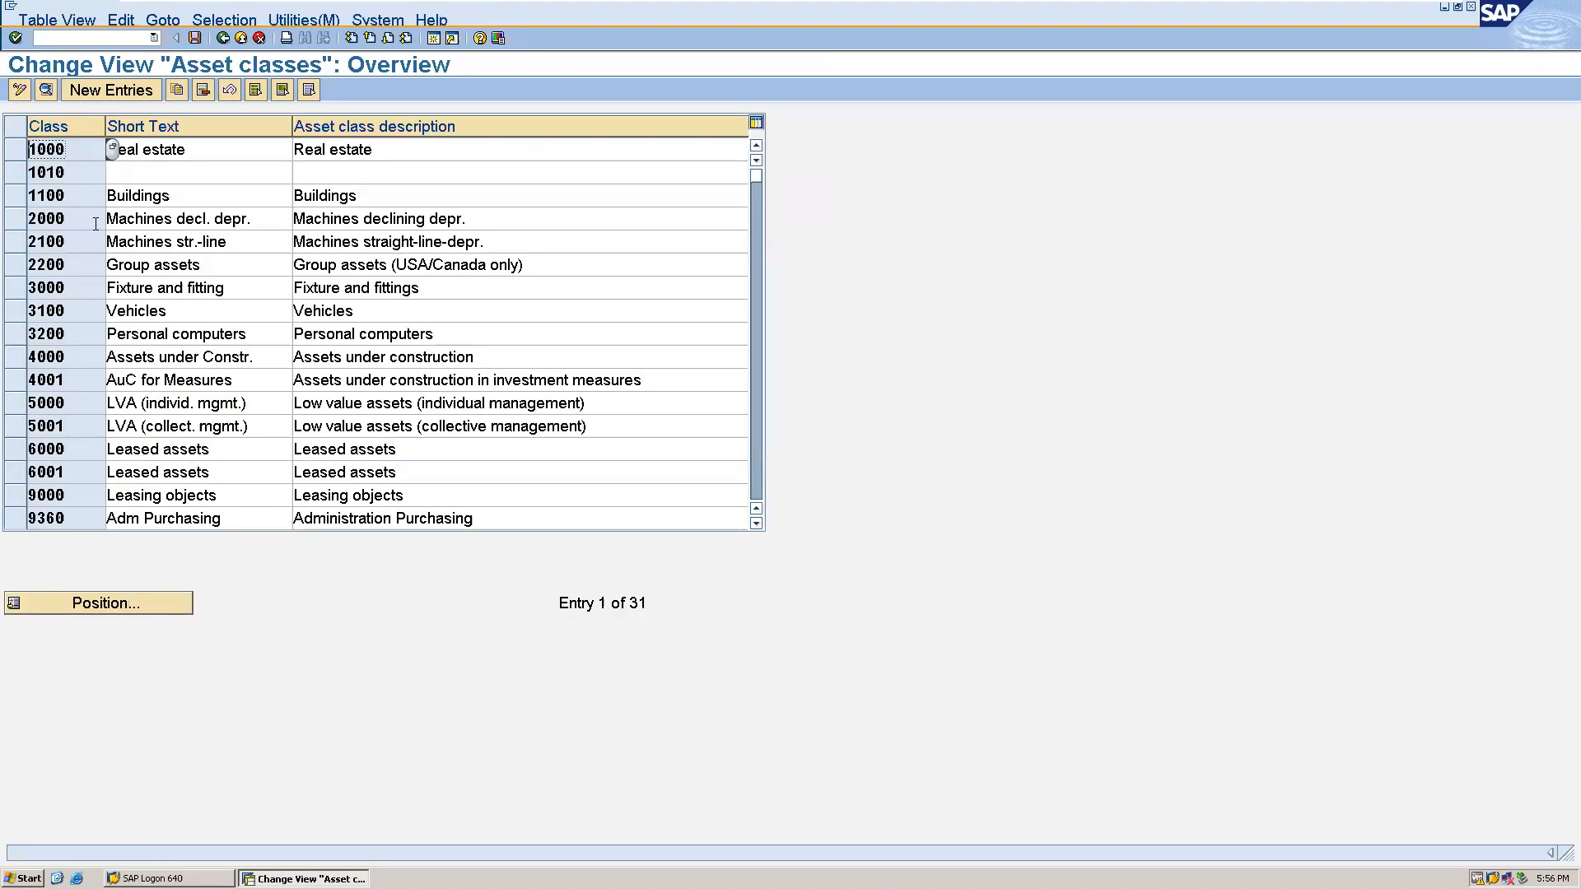
left_click(104, 92)
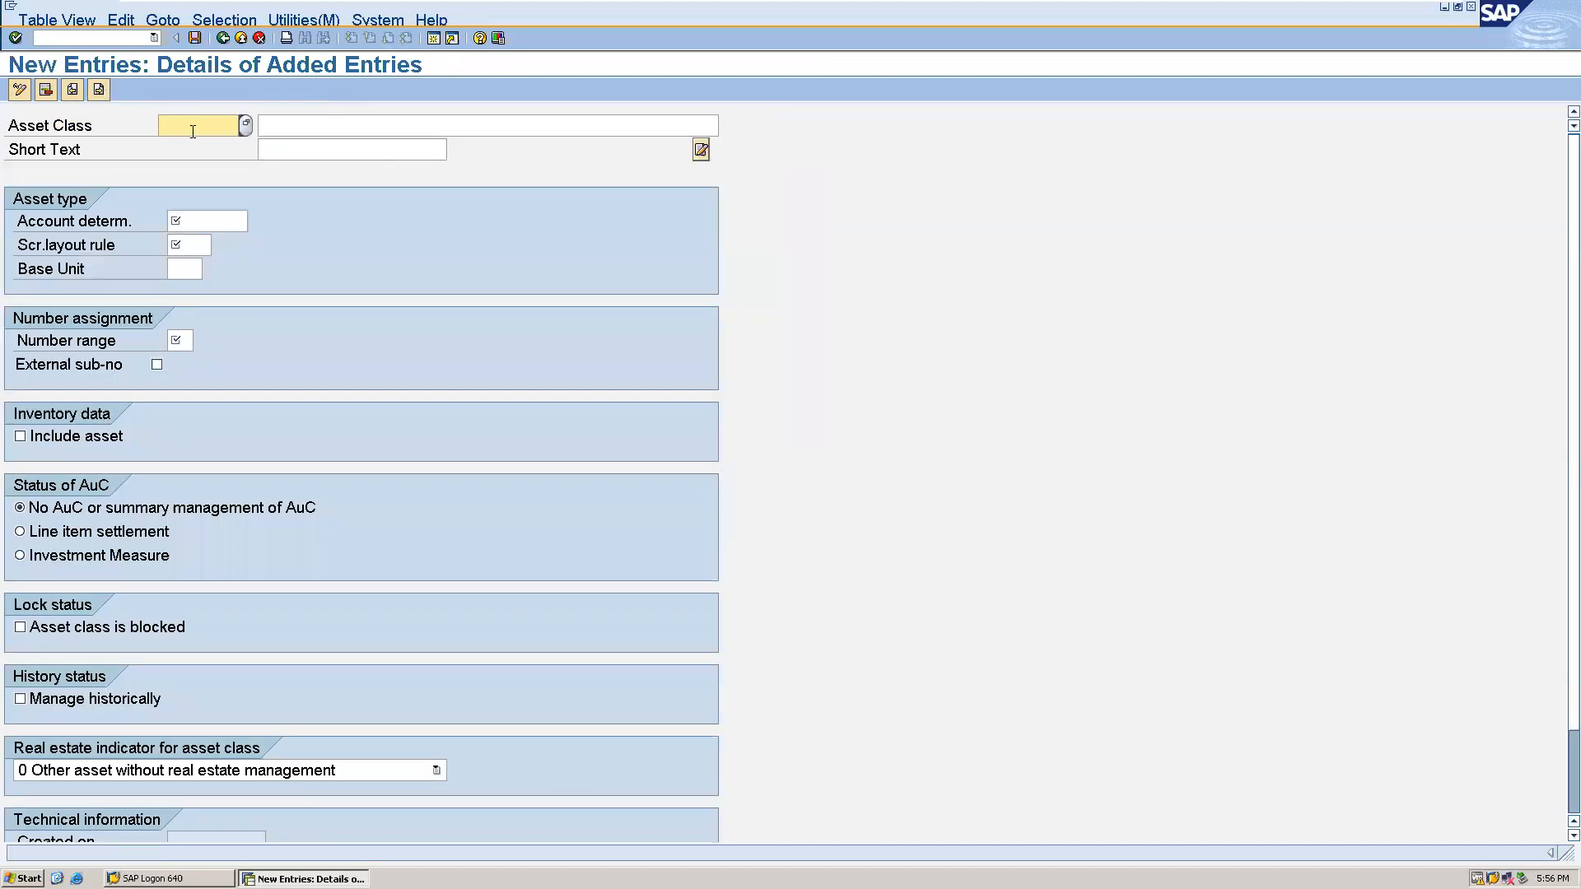
type("ALL")
left_click(293, 124)
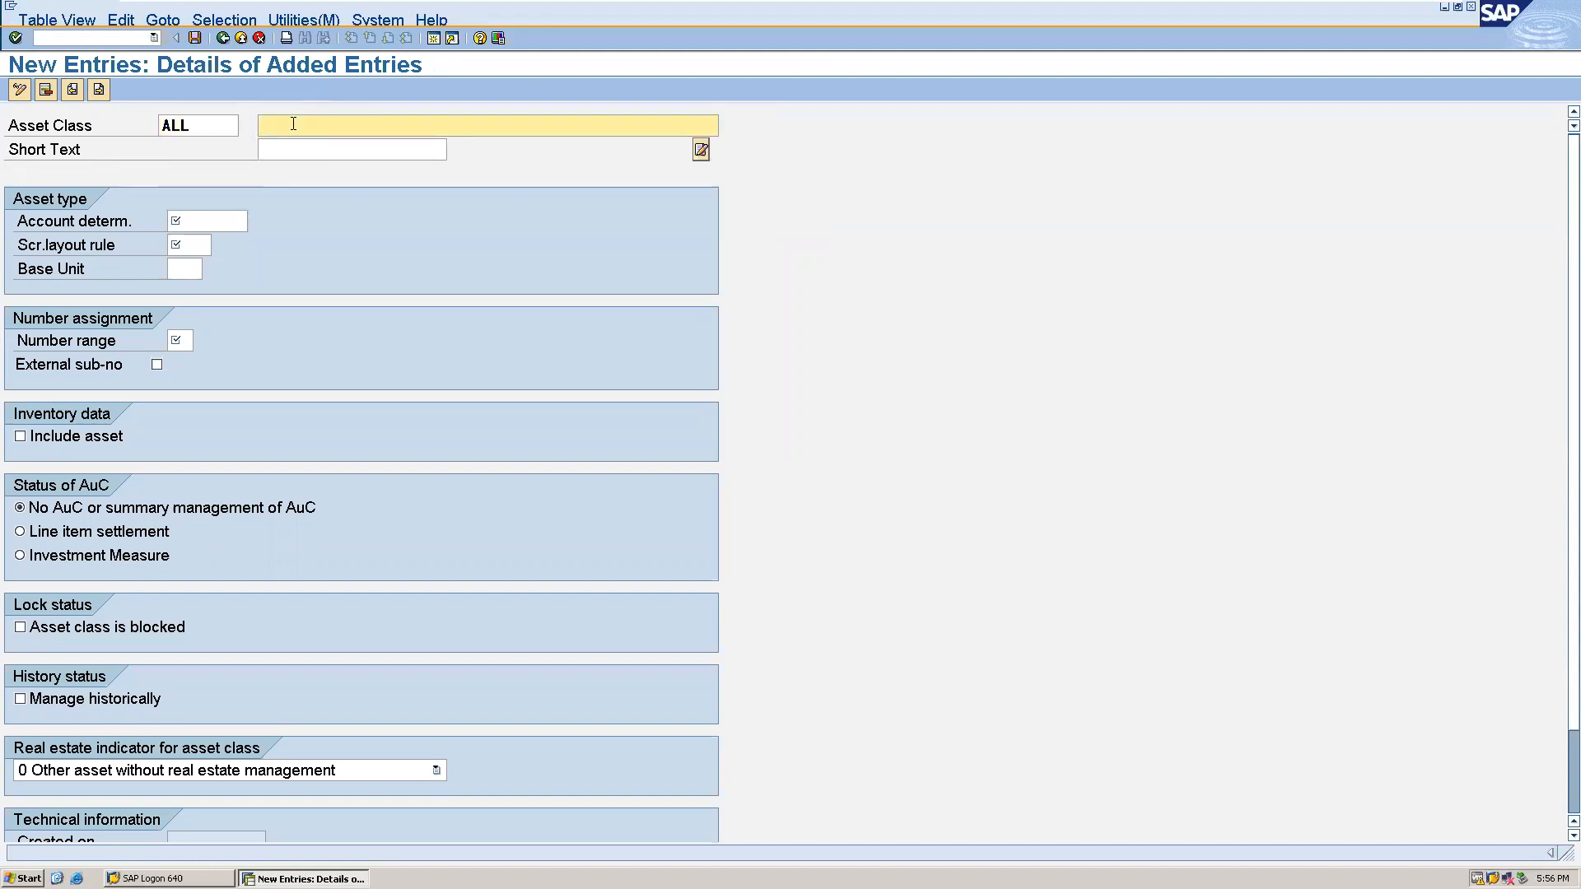
type("A")
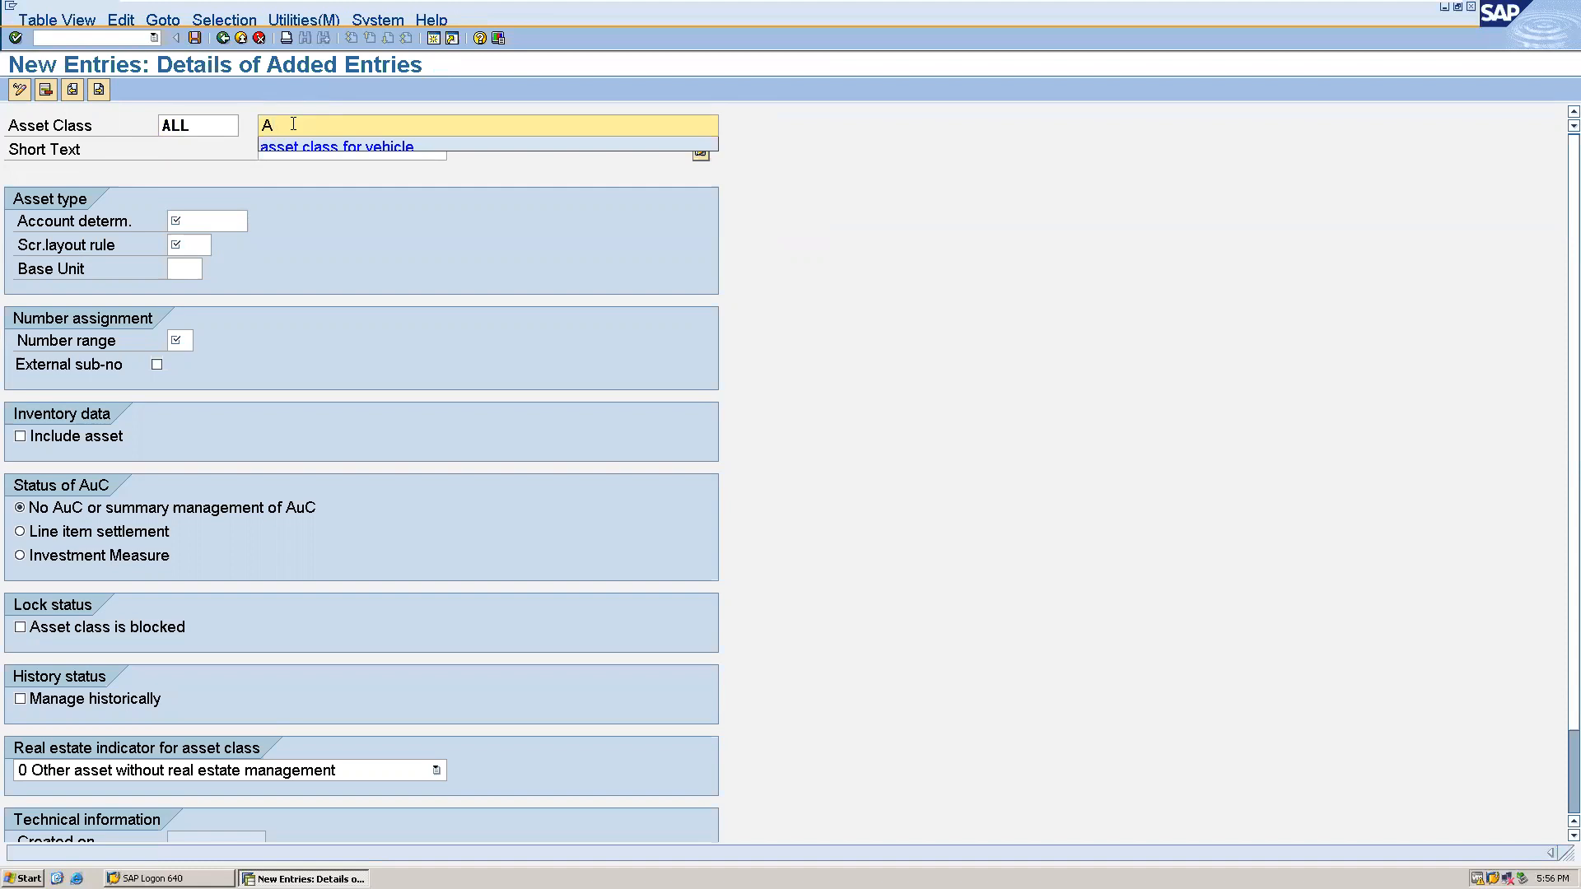
type("as")
key("BackSpace")
key("BackSpace")
type("sset class for Equi")
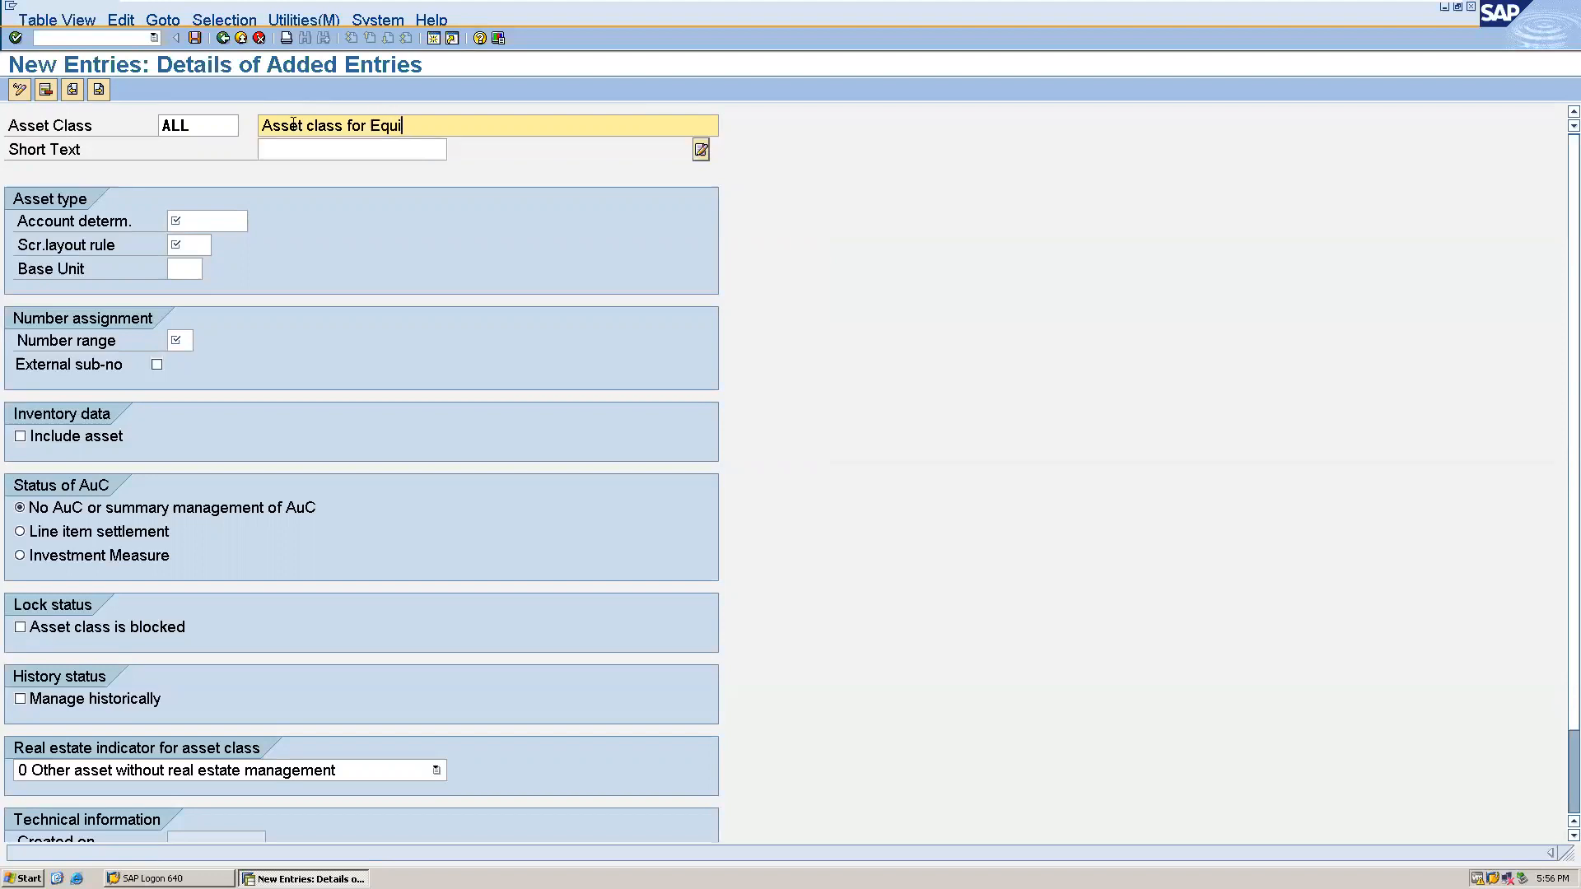
type("pment")
- Assign account determination 1015 and the equipment screen layout rule 2015 to the new asset class
left_click(204, 223)
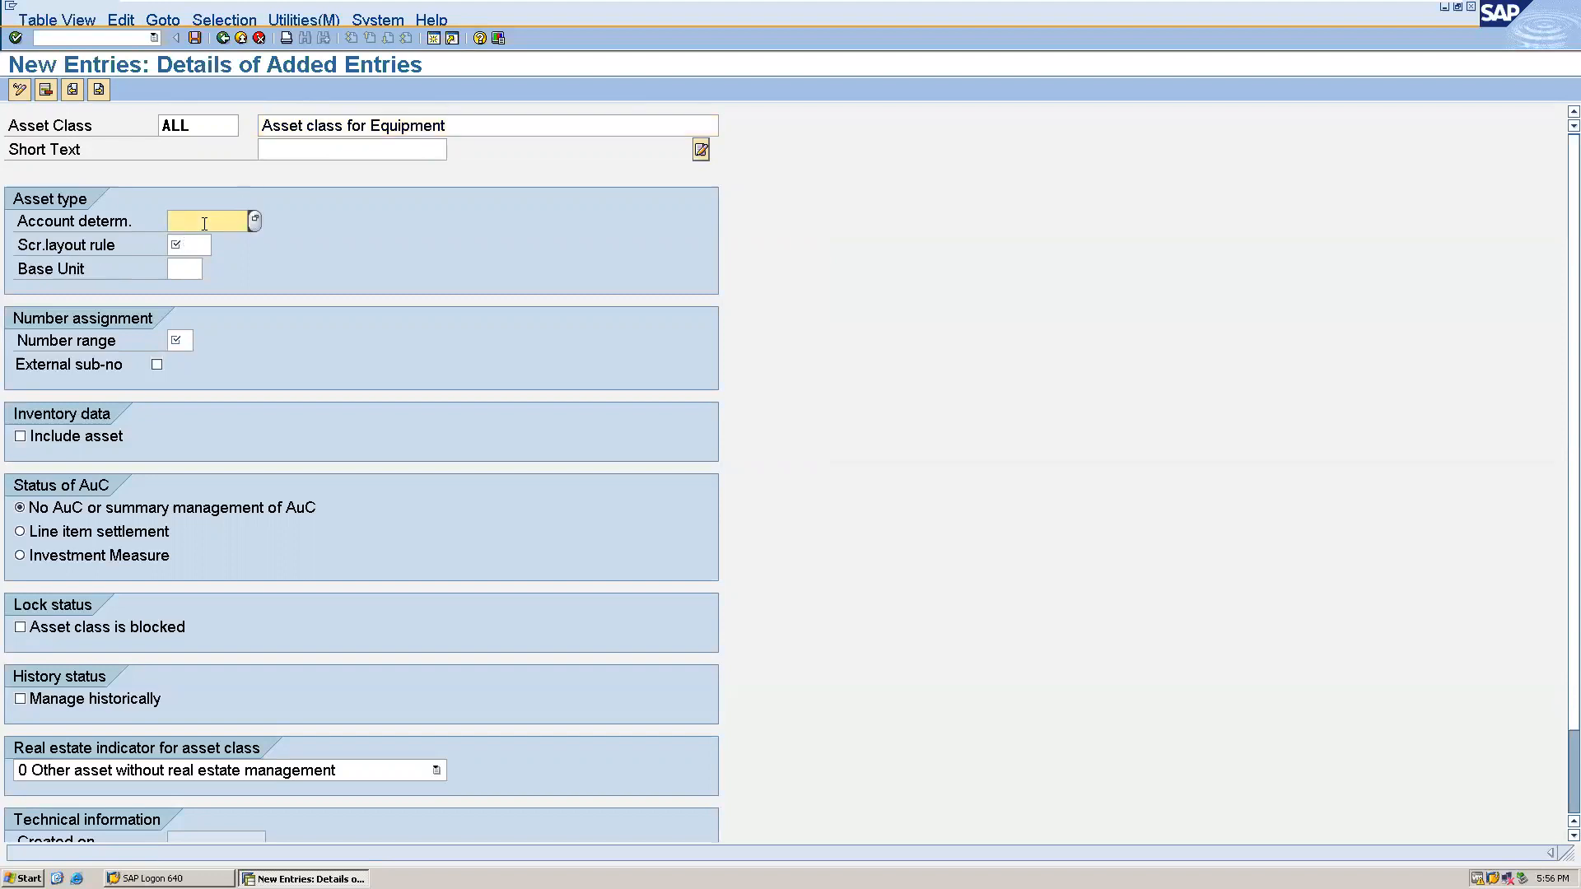
left_click(259, 220)
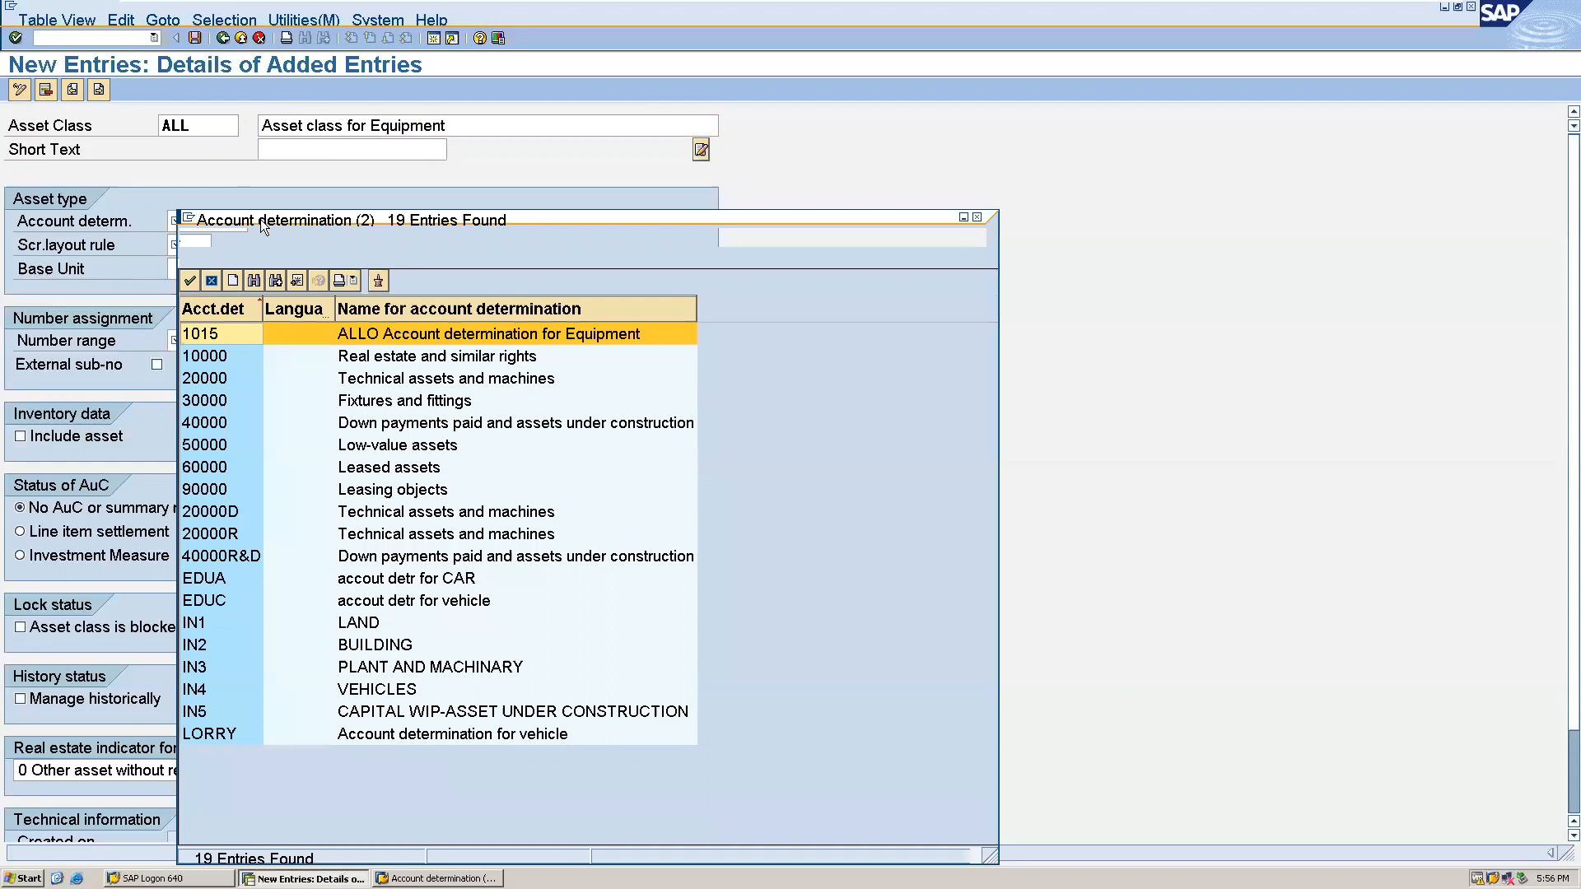
double_click(214, 336)
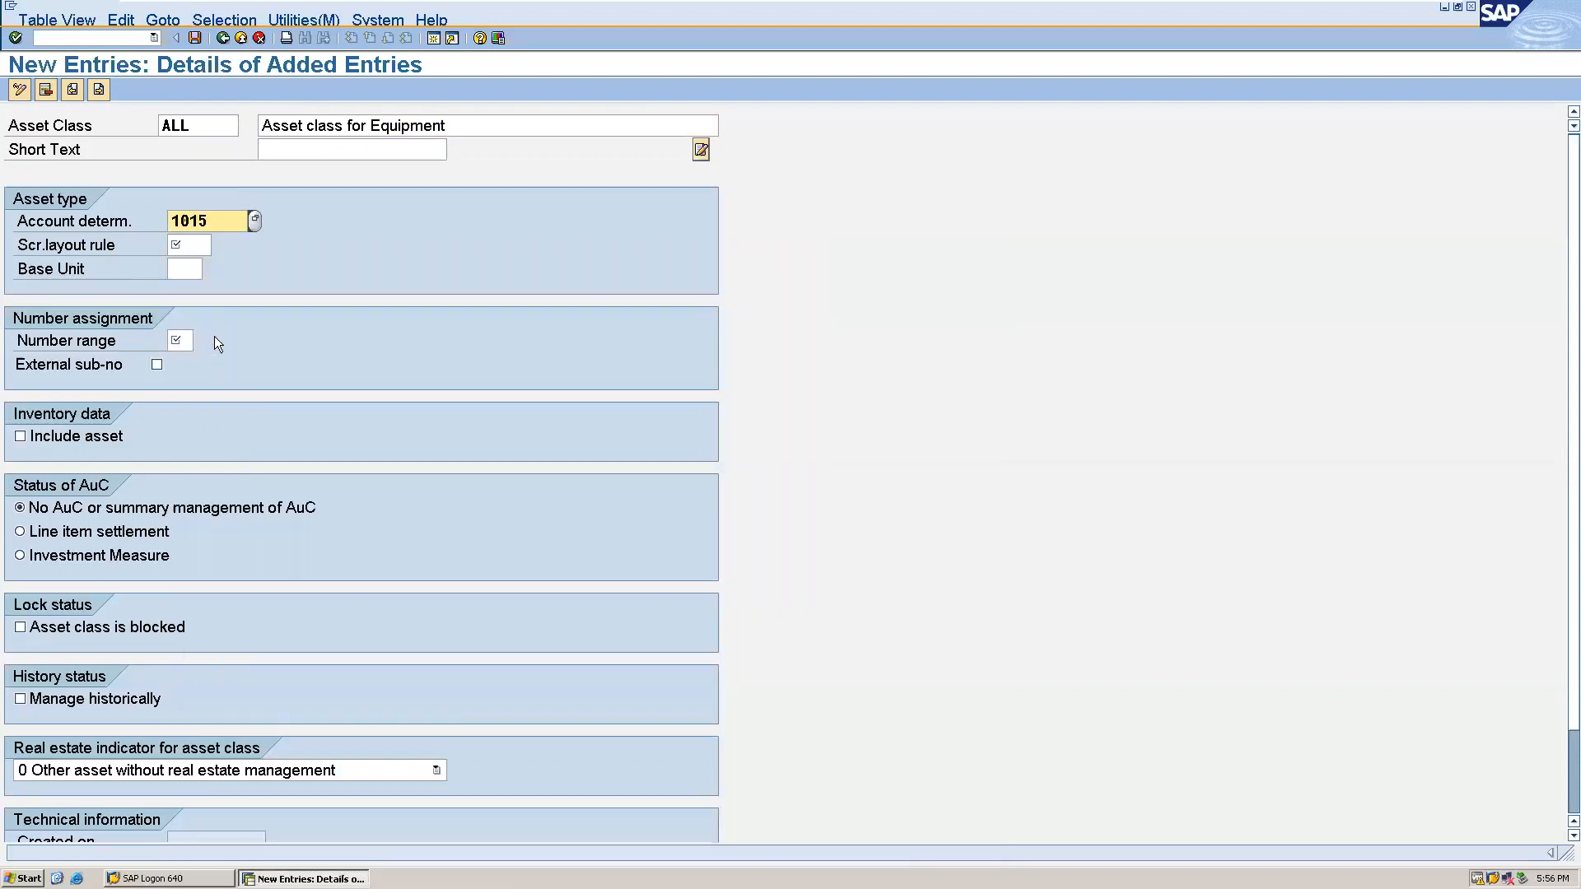
left_click(201, 246)
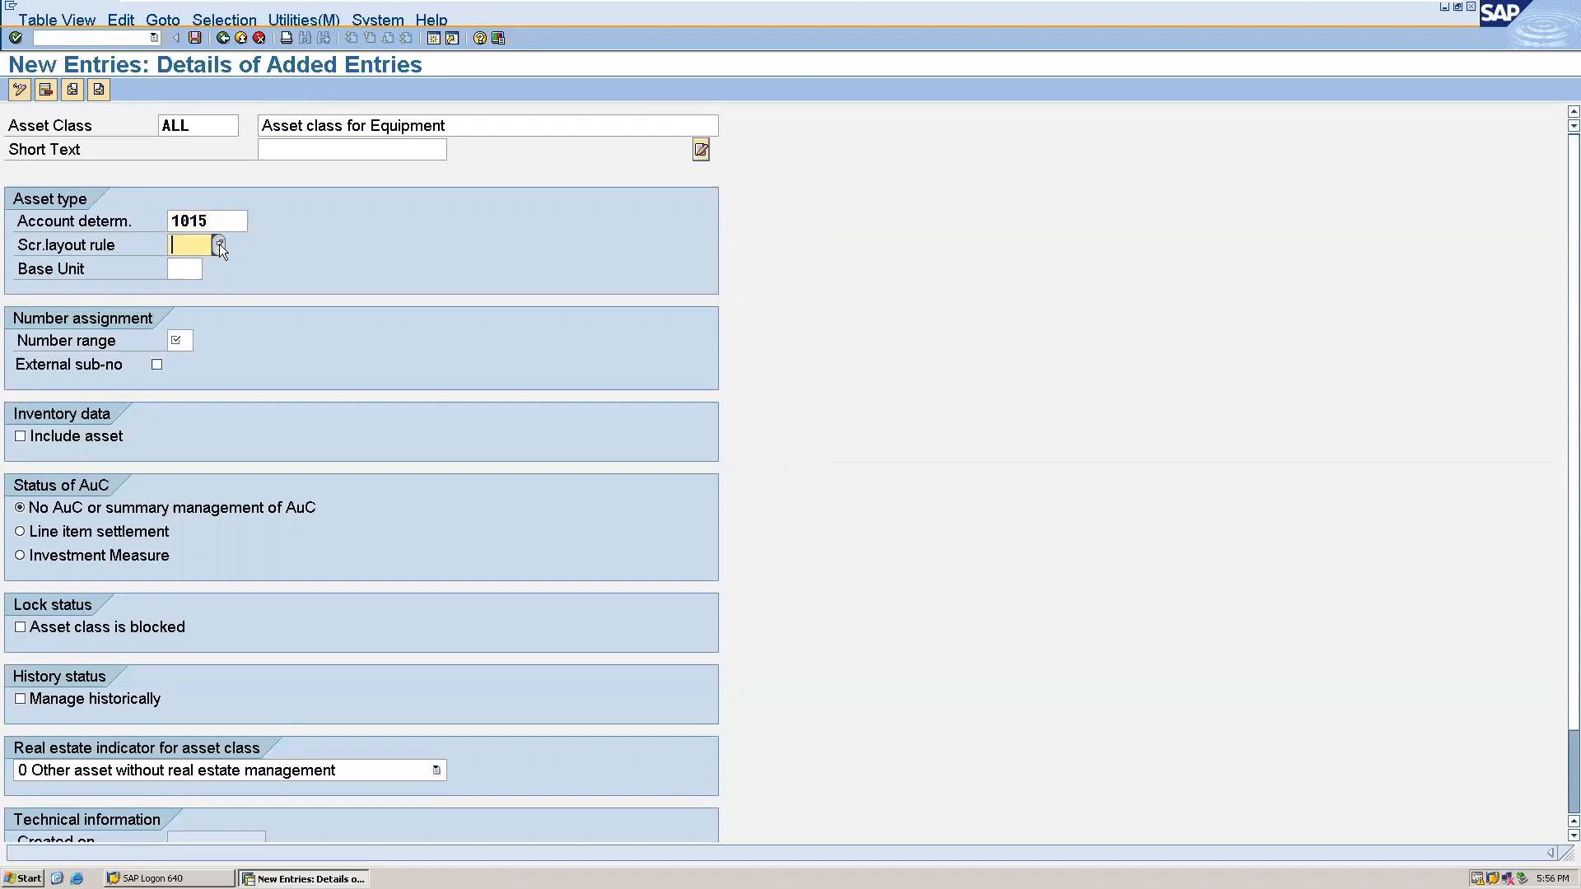
left_click(219, 244)
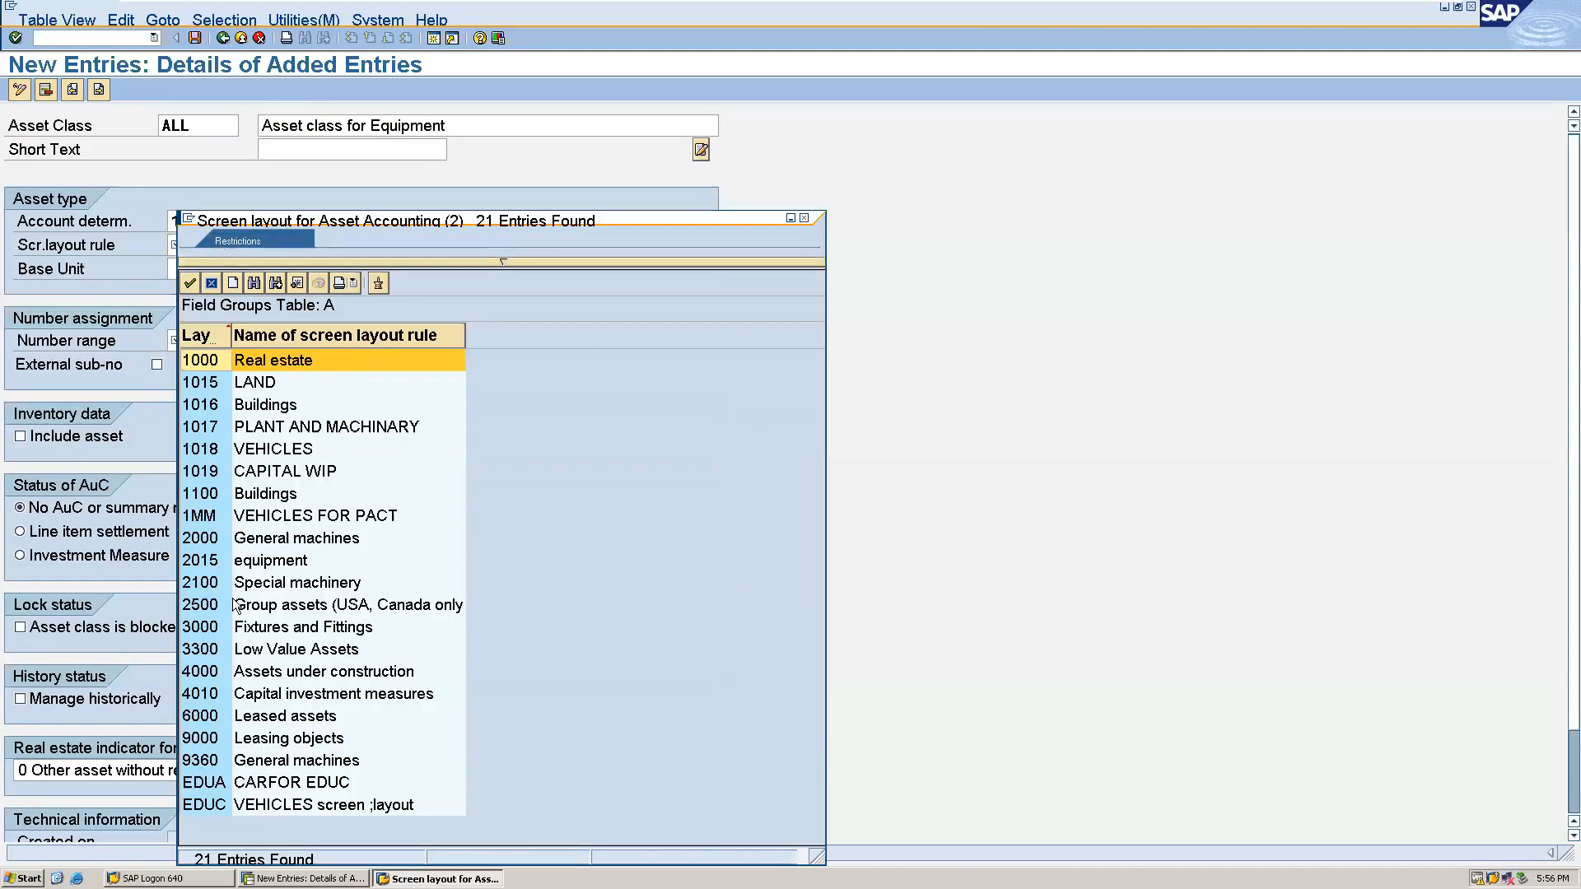
double_click(233, 564)
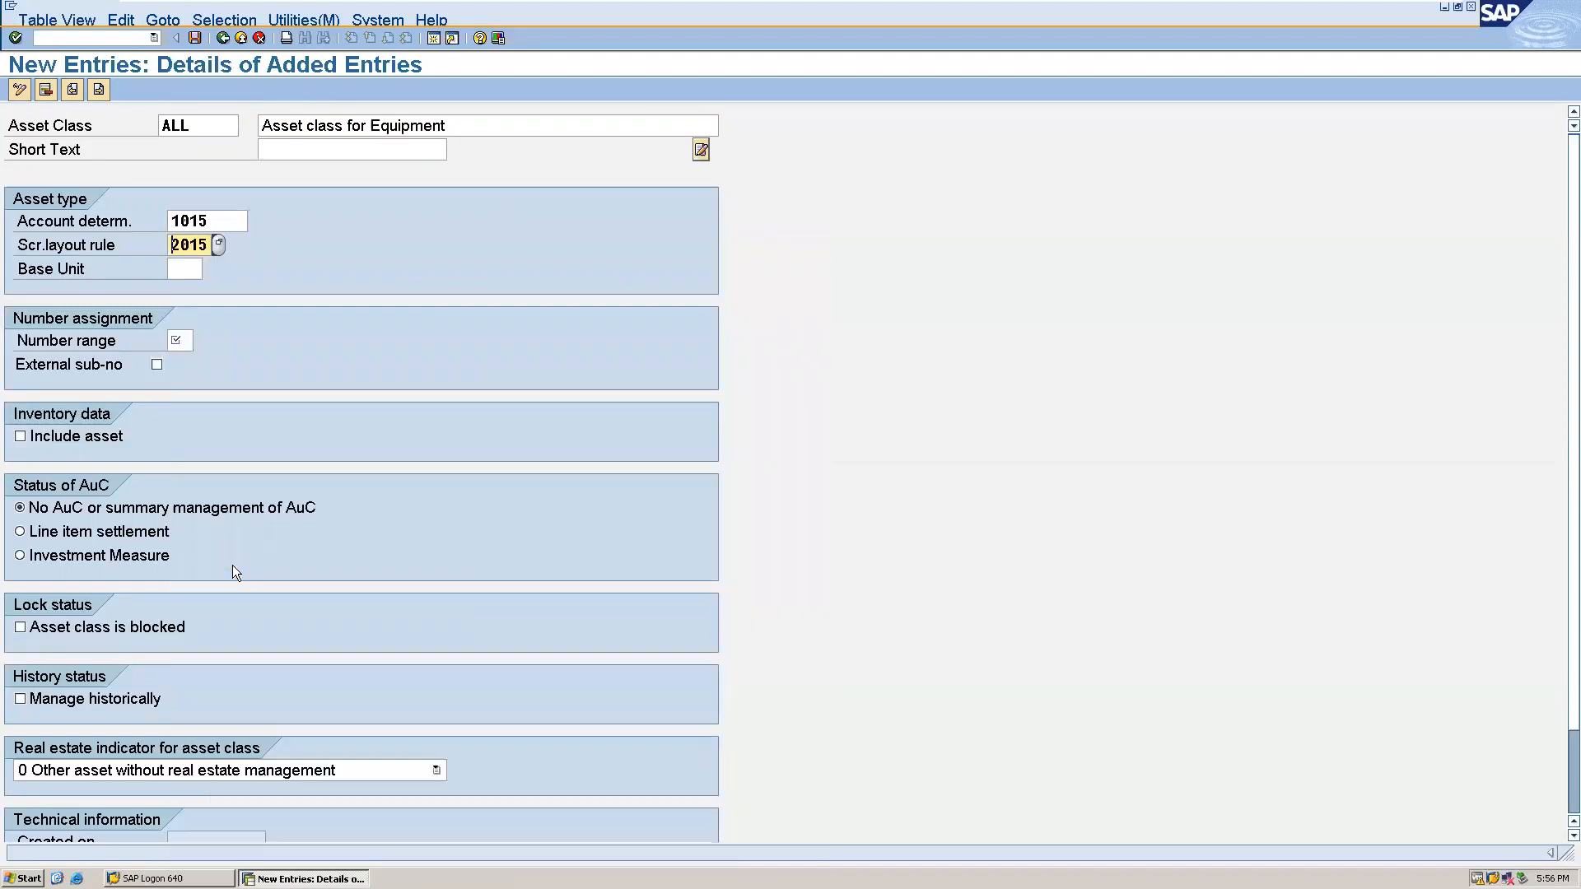
- Set number range 01 and include the asset in inventory data, saving the class under the proposed customizing request
left_click(188, 345)
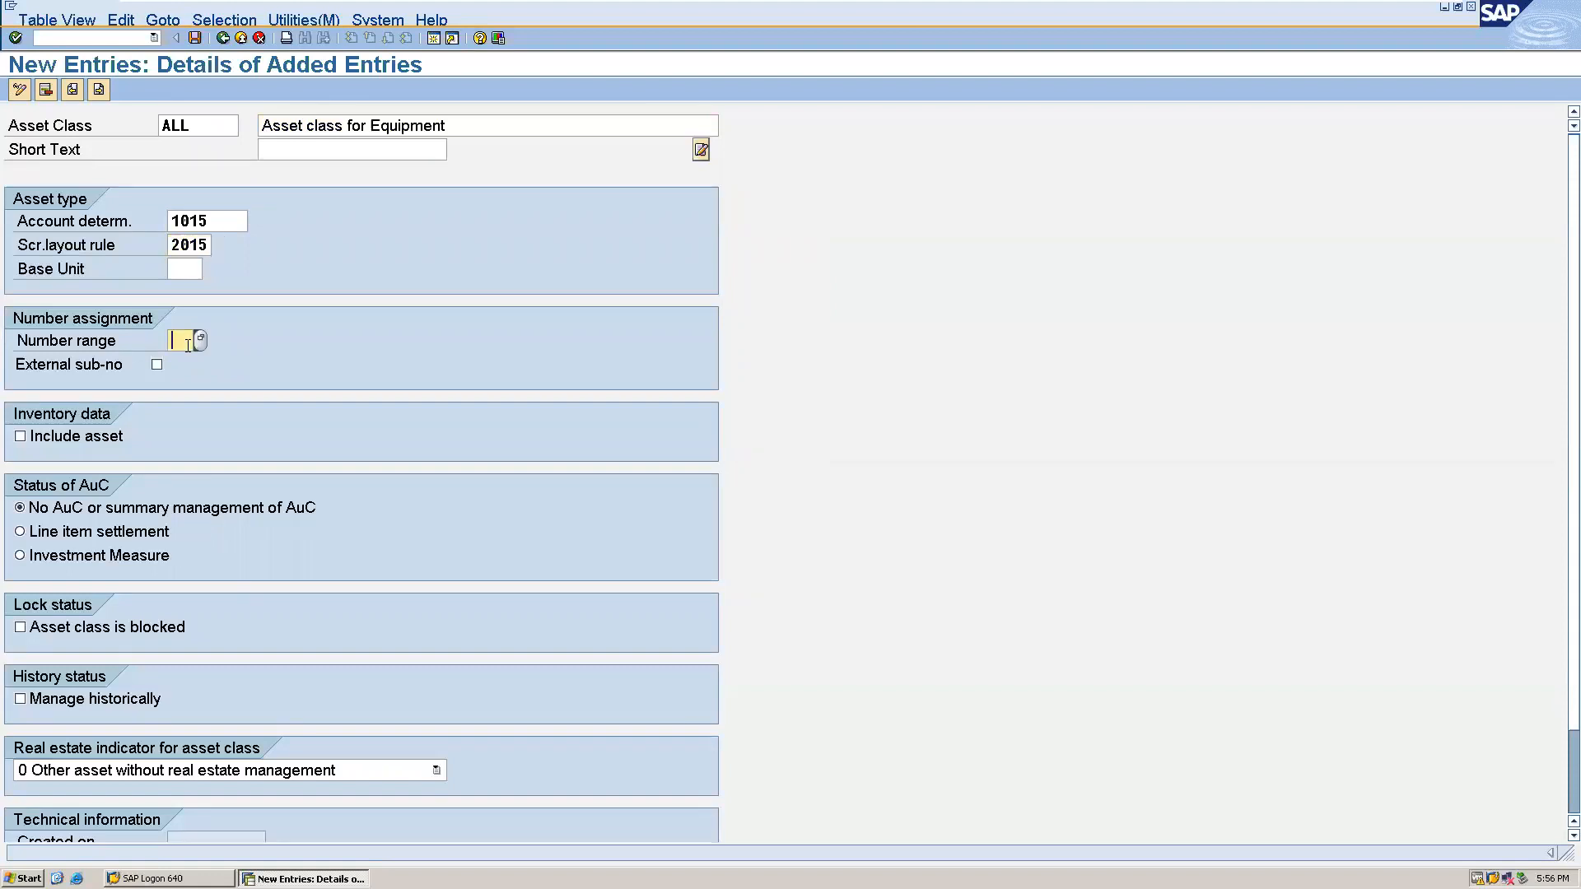
type("01")
left_click(25, 436)
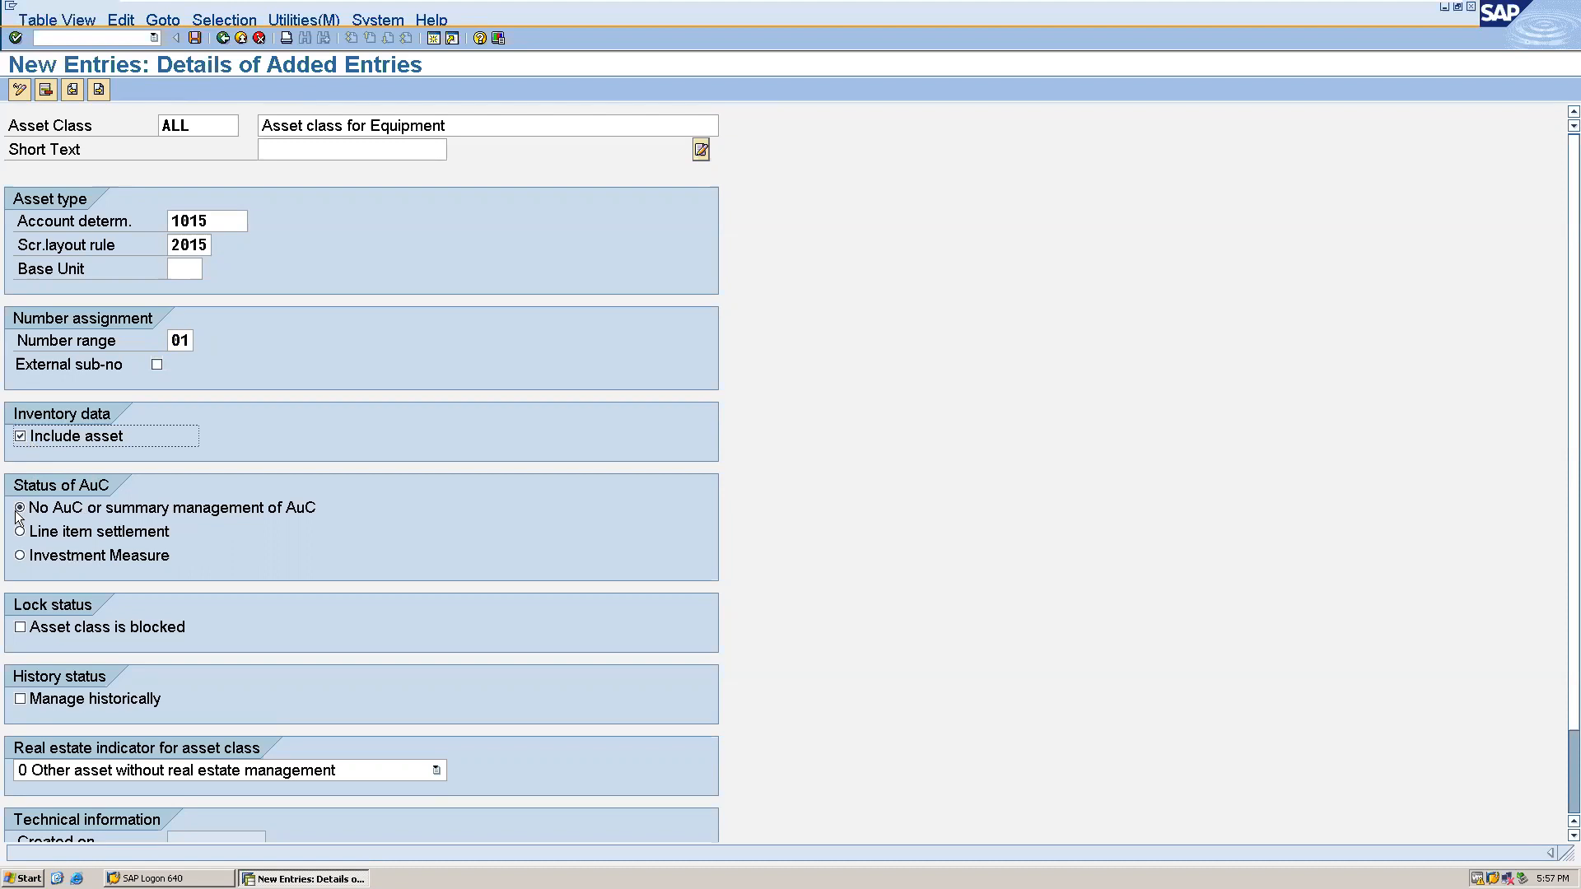
left_click(194, 39)
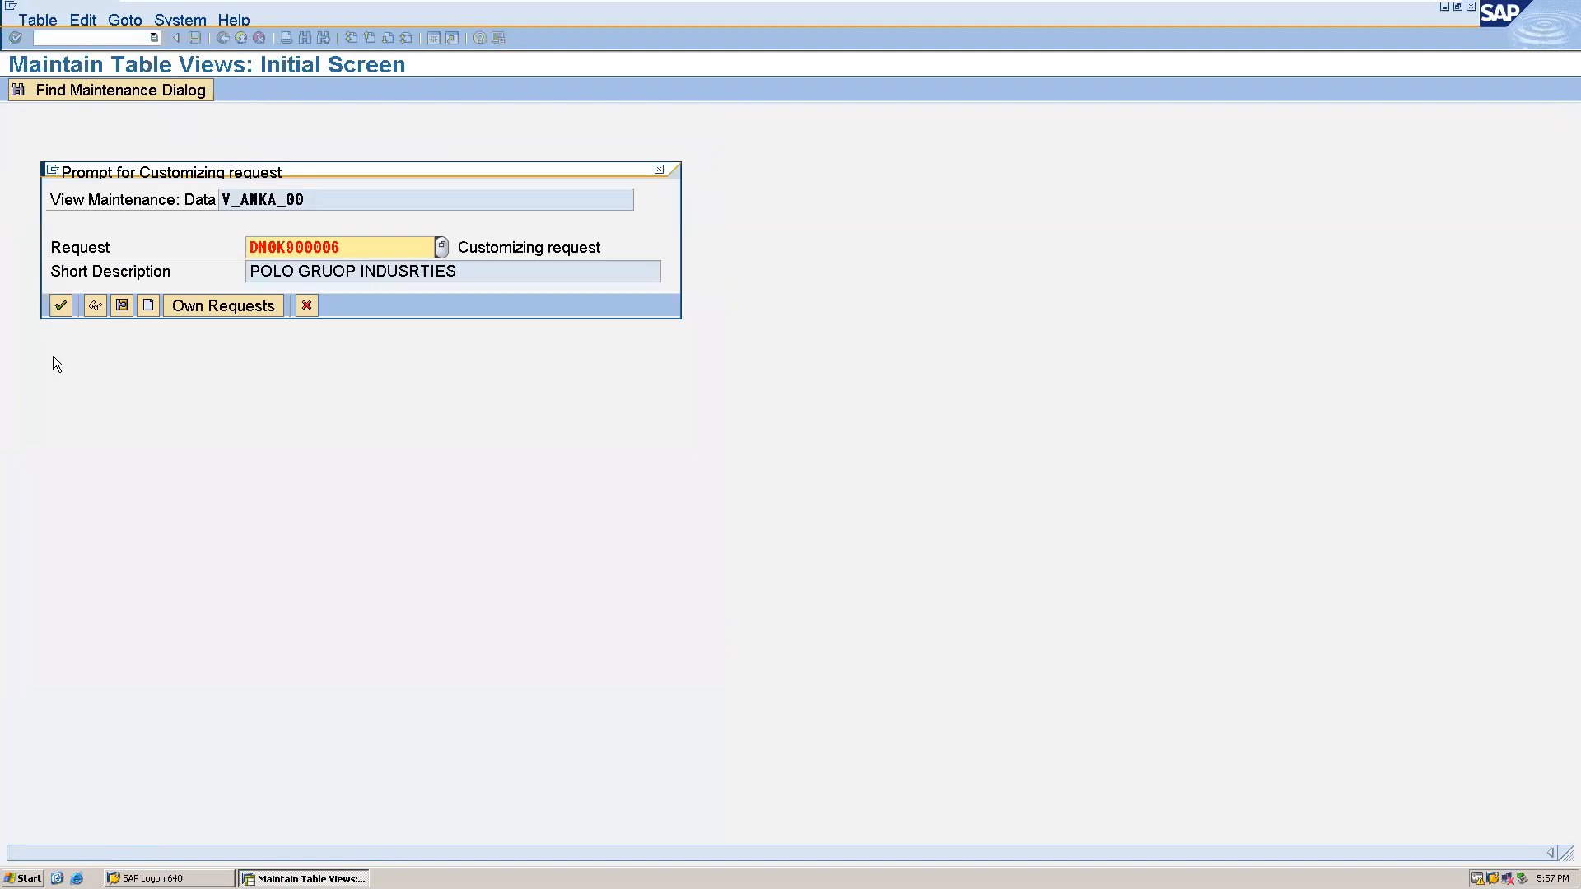
left_click(60, 308)
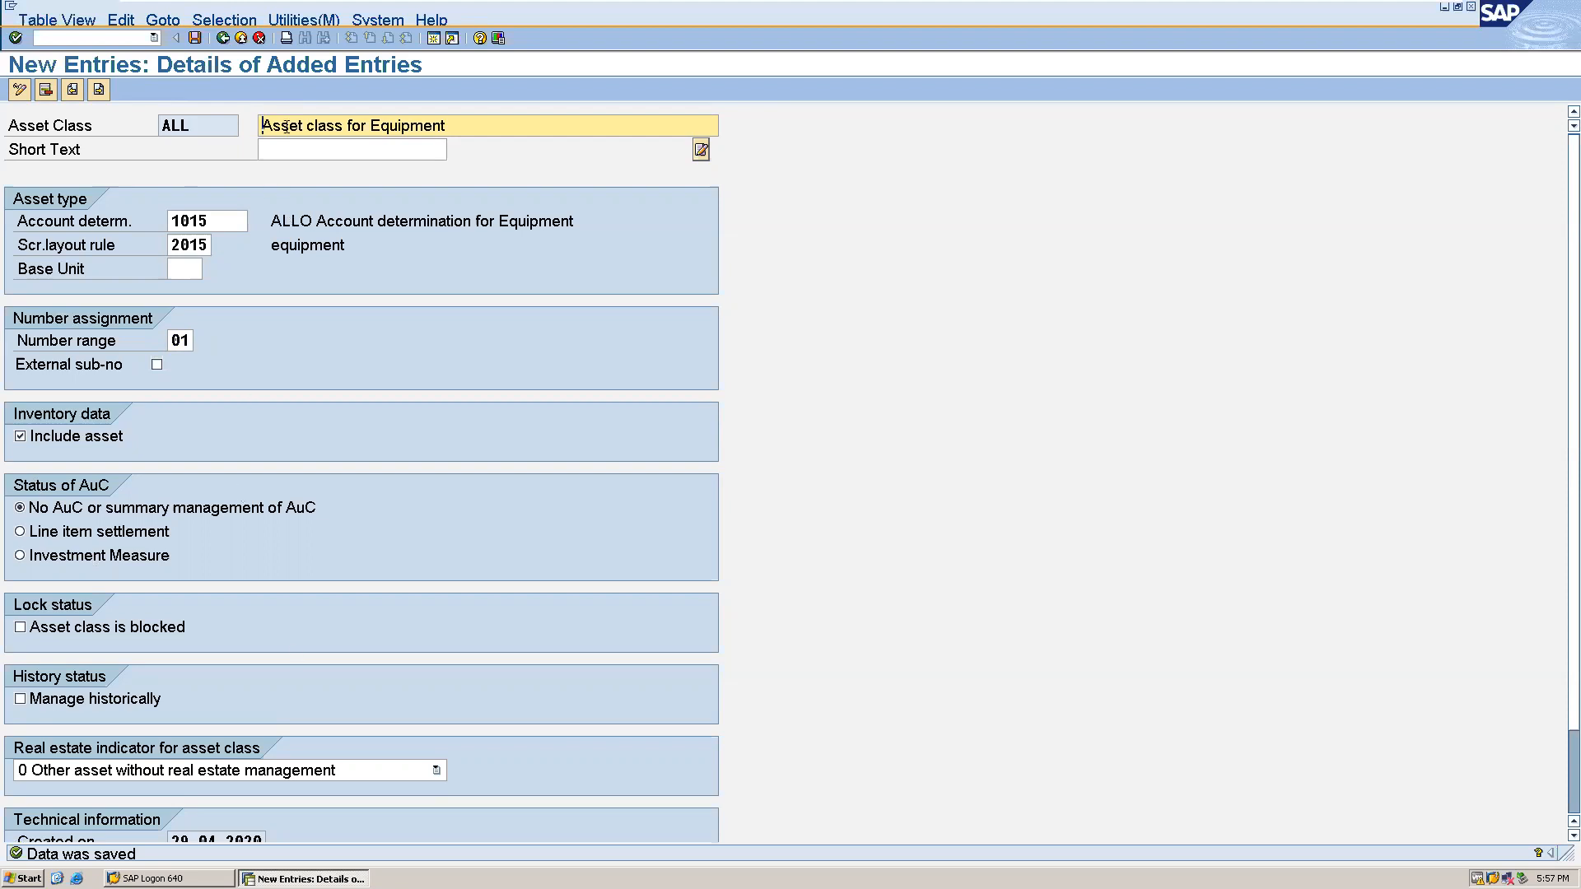
- Open central G/L account maintenance (FS00) in a new session
left_click(437, 44)
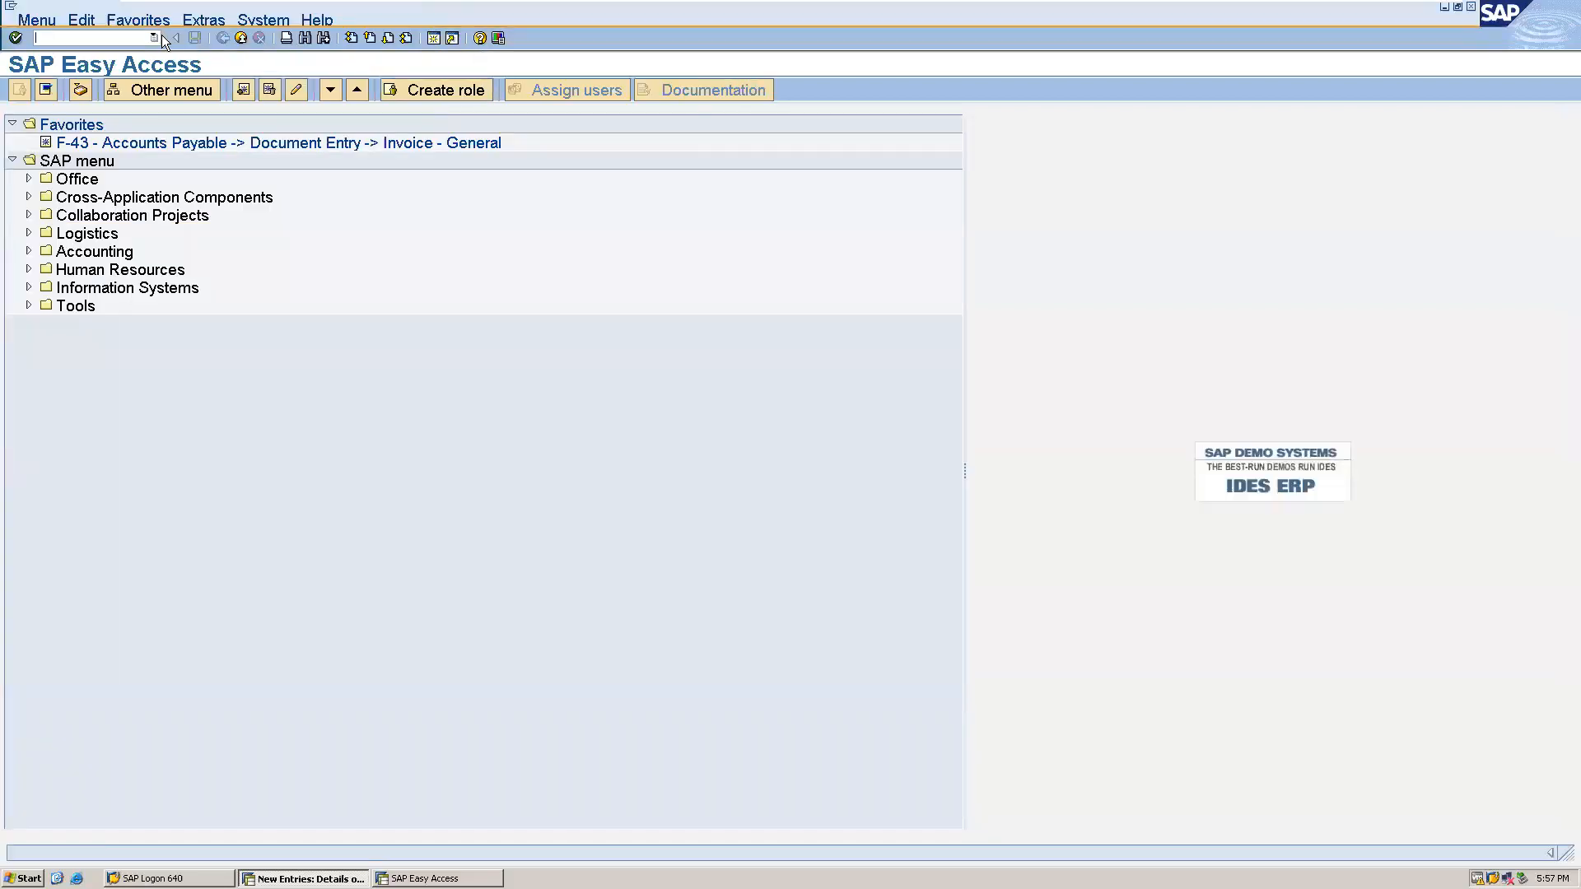
type("nfs00")
key("Return")
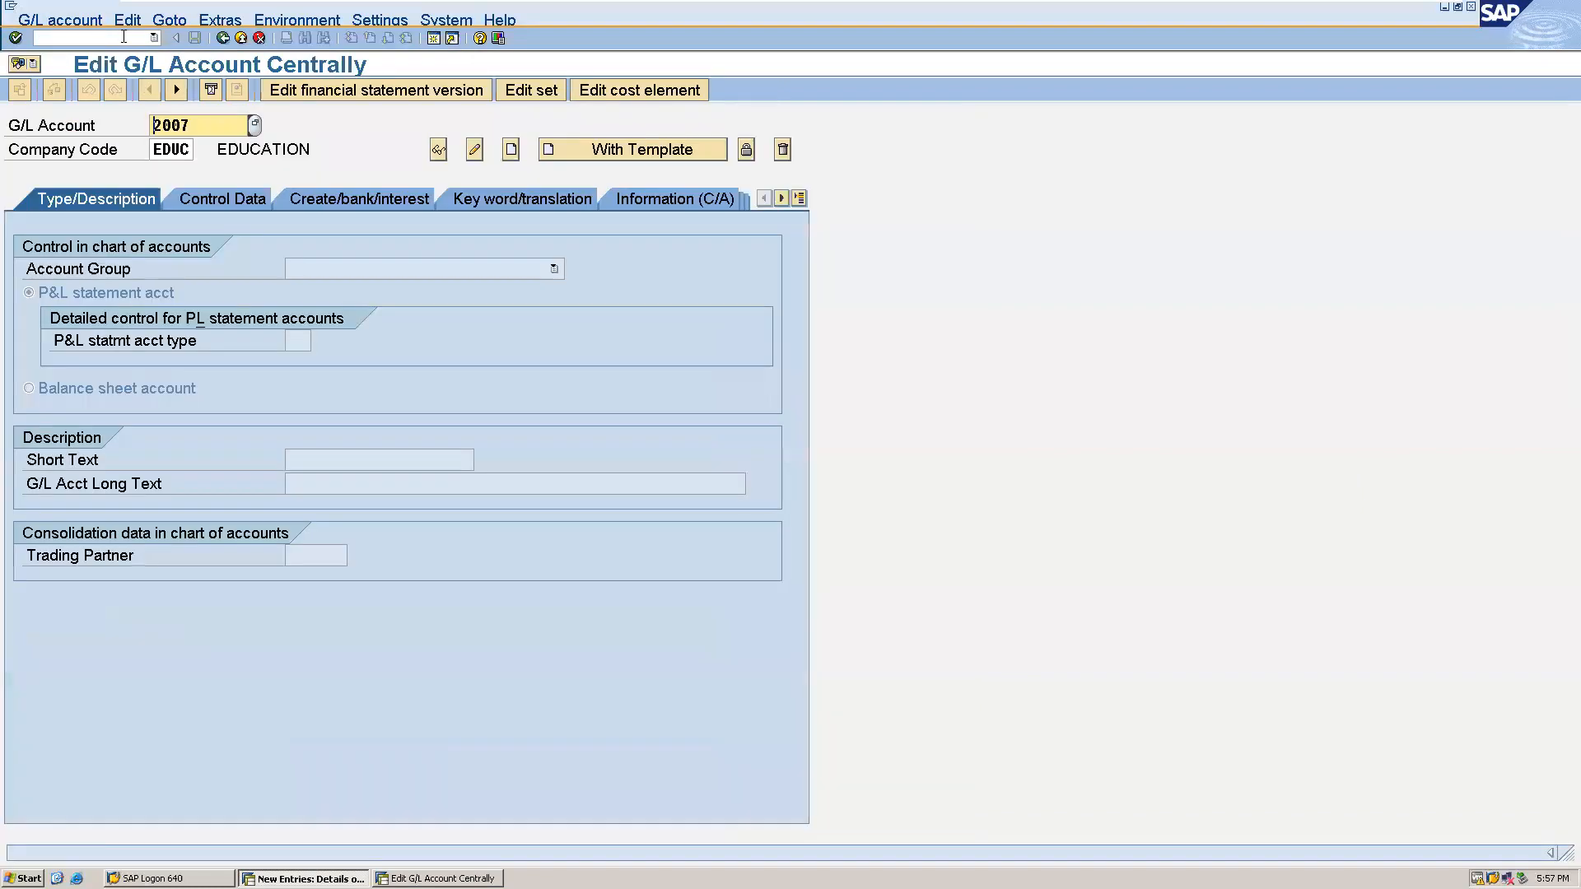
- Start creating G/L account 1023 in company code ALLO
left_click(211, 126)
key("BackSpace")
key("BackSpace")
key("BackSpace")
key("BackSpace")
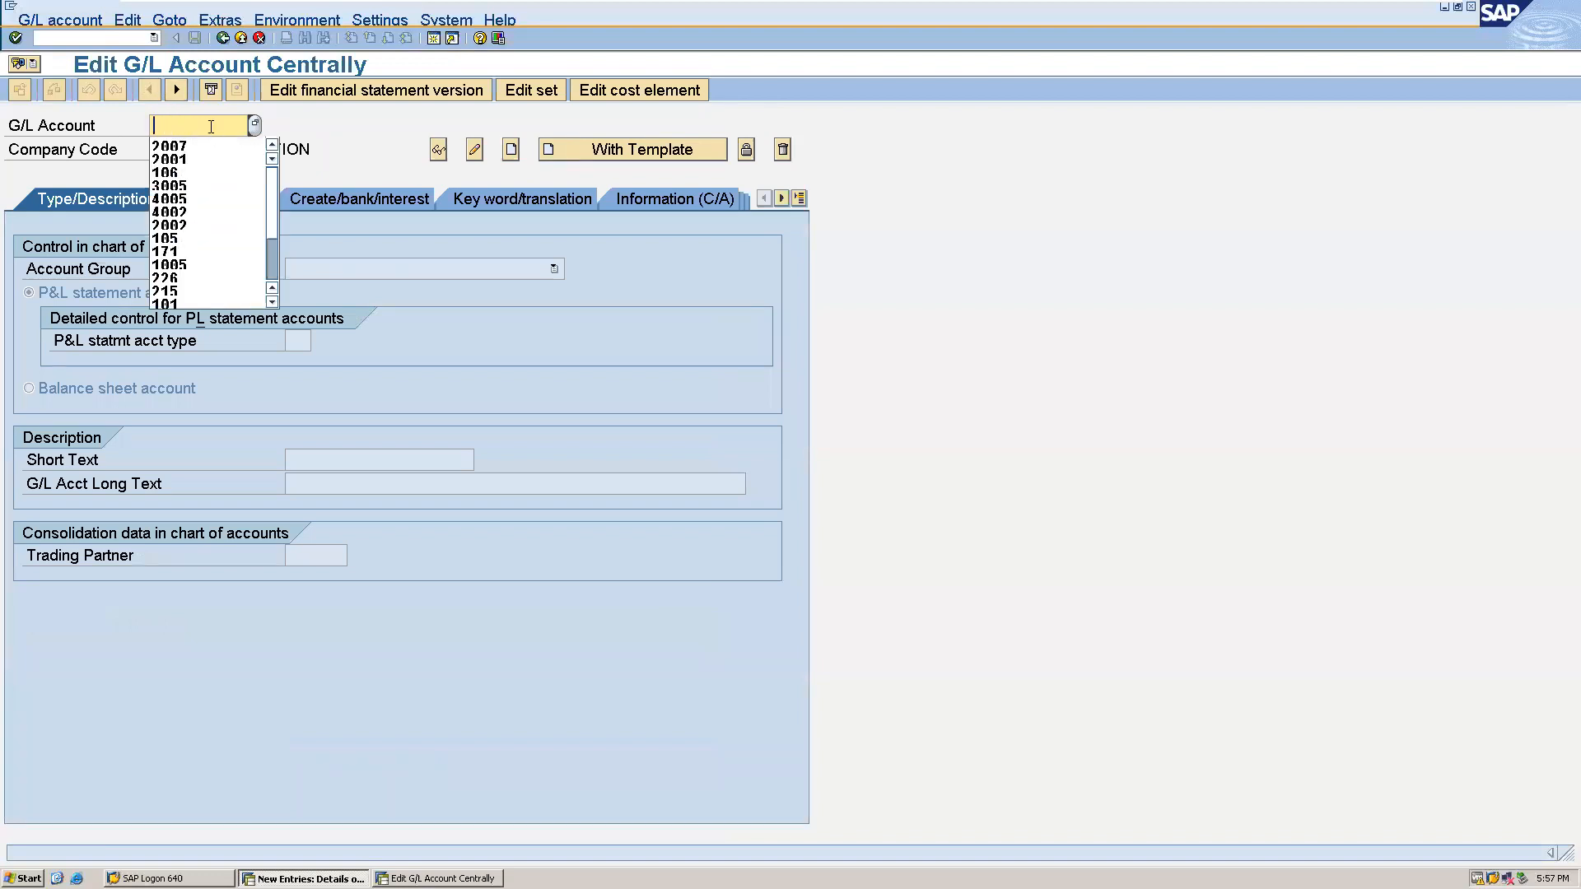
type("10")
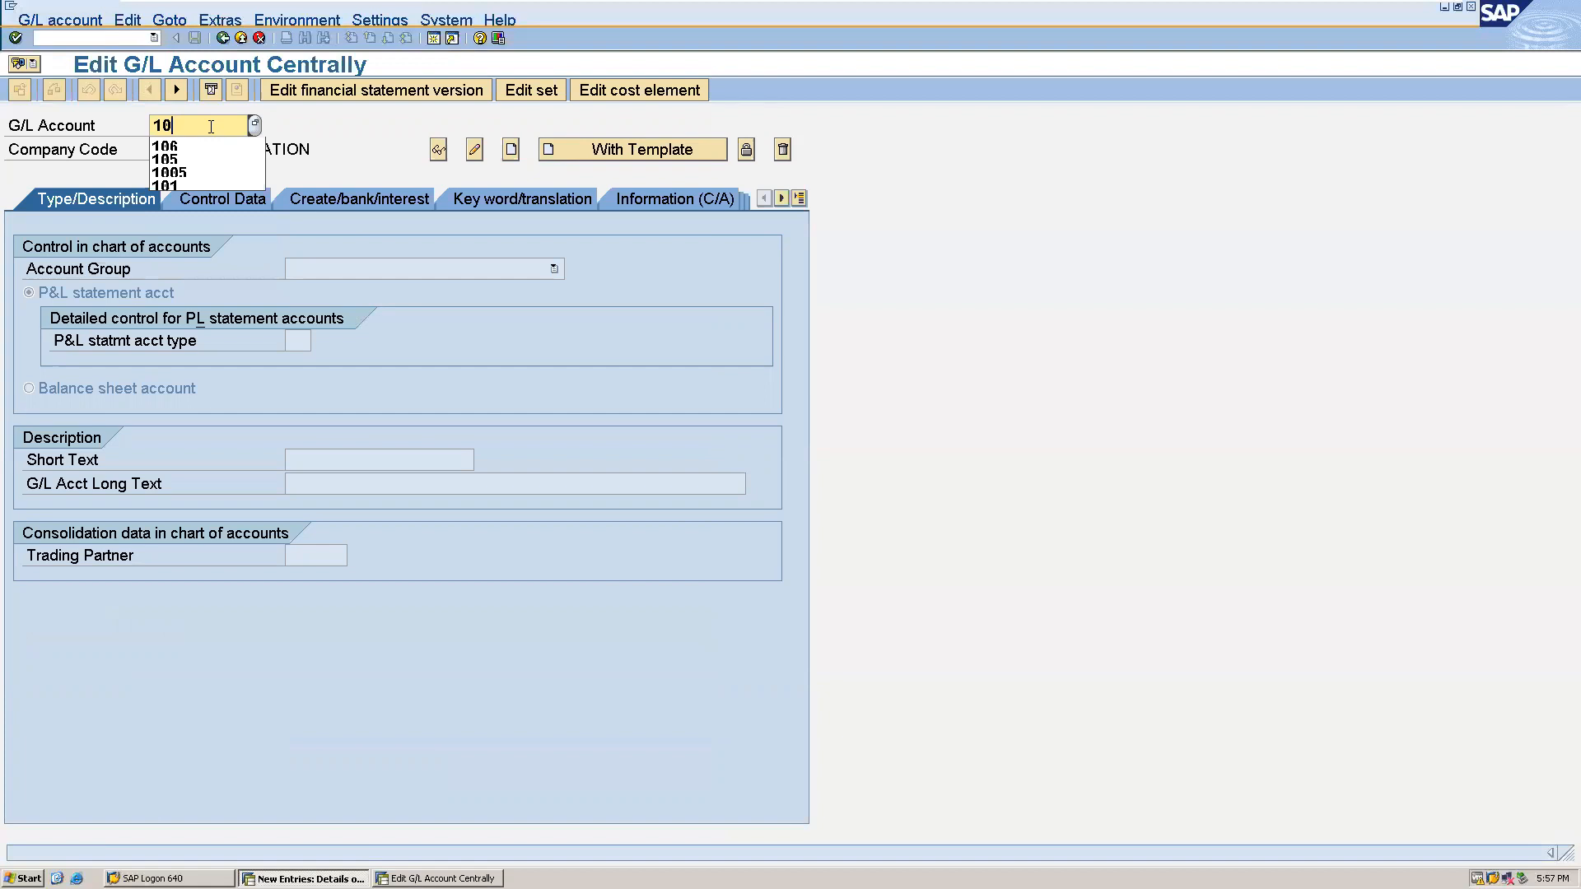
type("23")
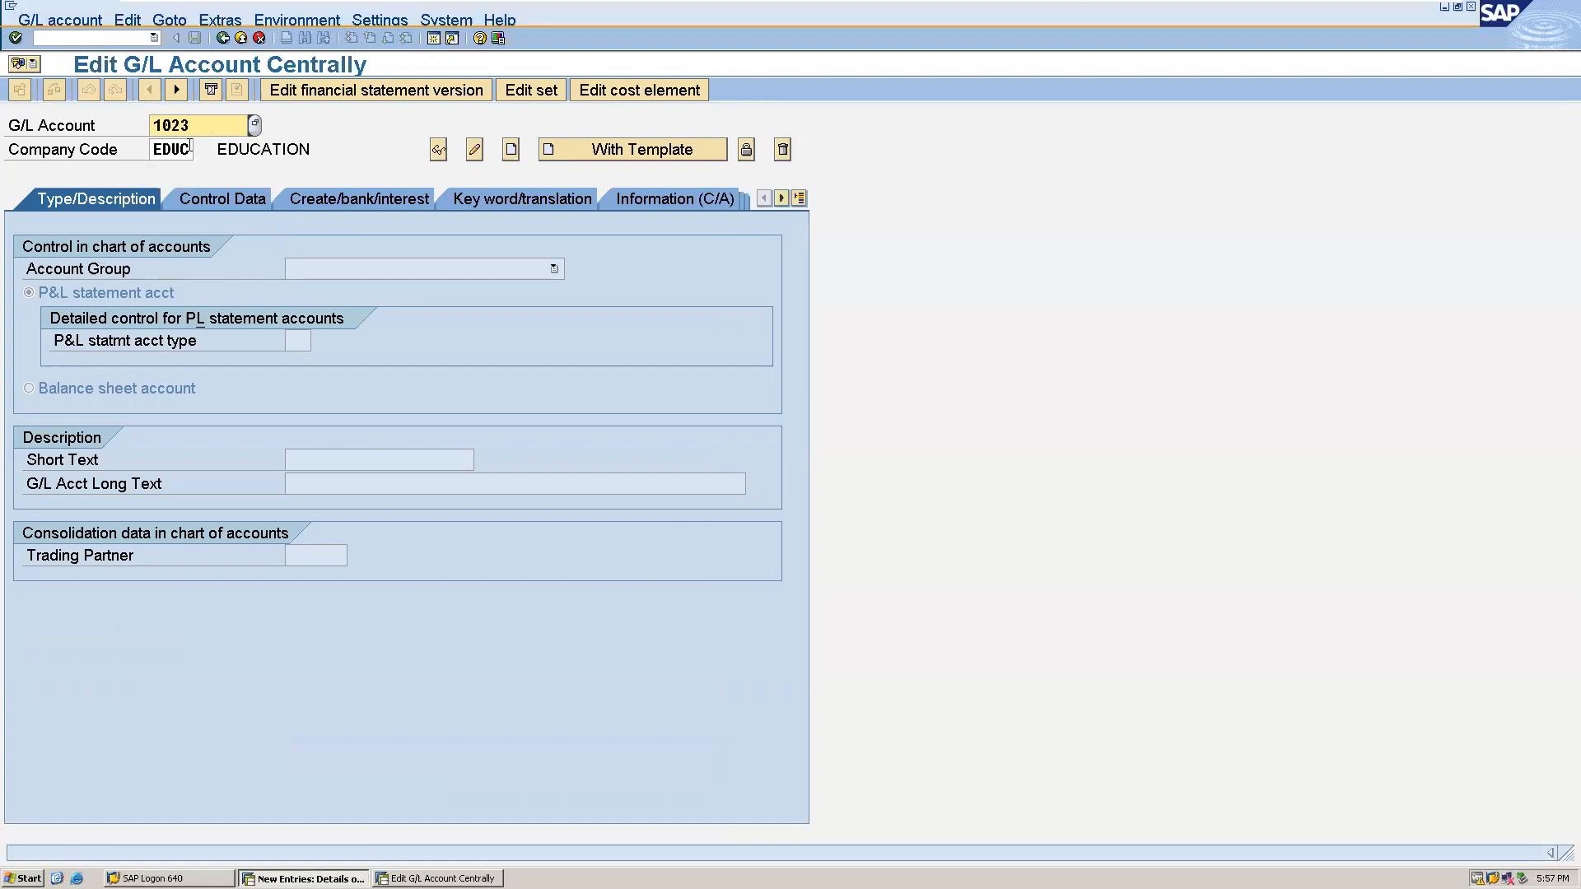
left_click(190, 145)
key("BackSpace")
key("BackSpace")
key("BackSpace")
key("BackSpace")
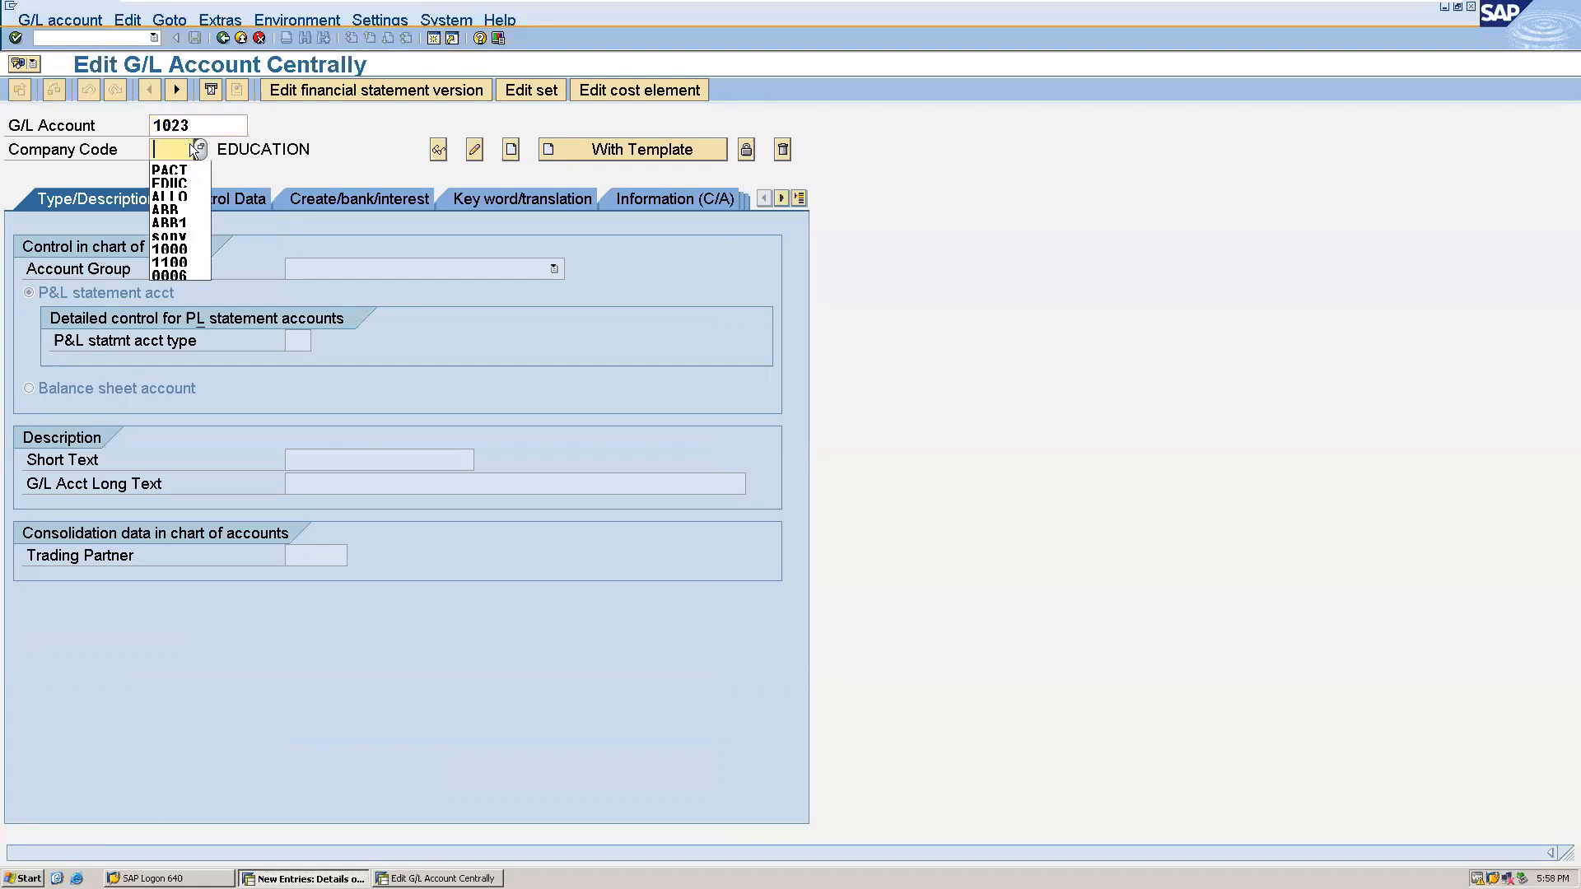
type("ALLO")
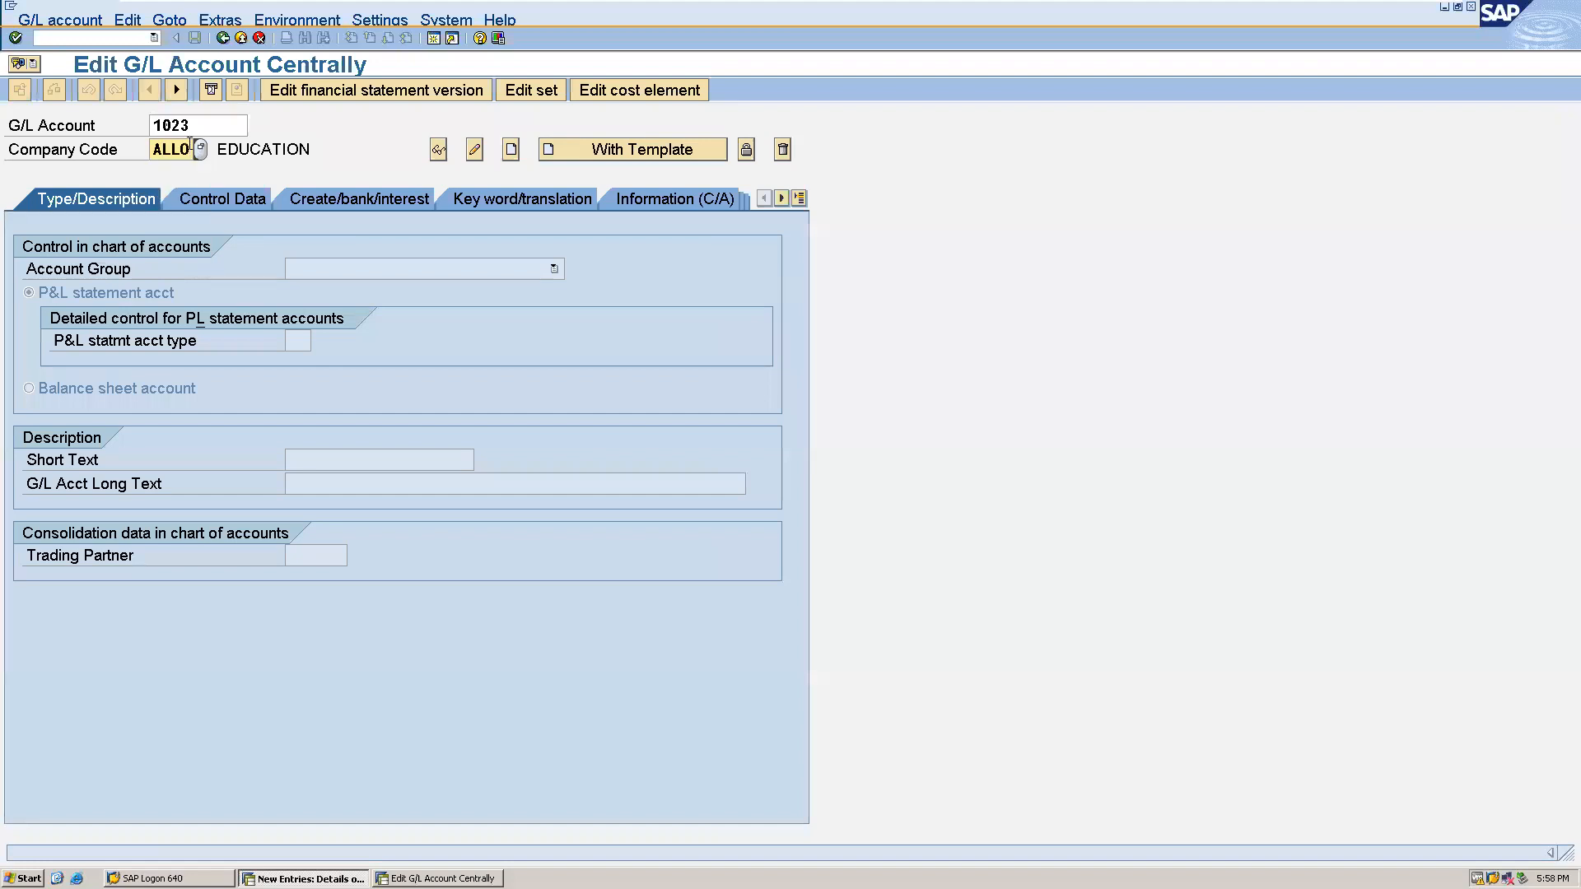
left_click(510, 150)
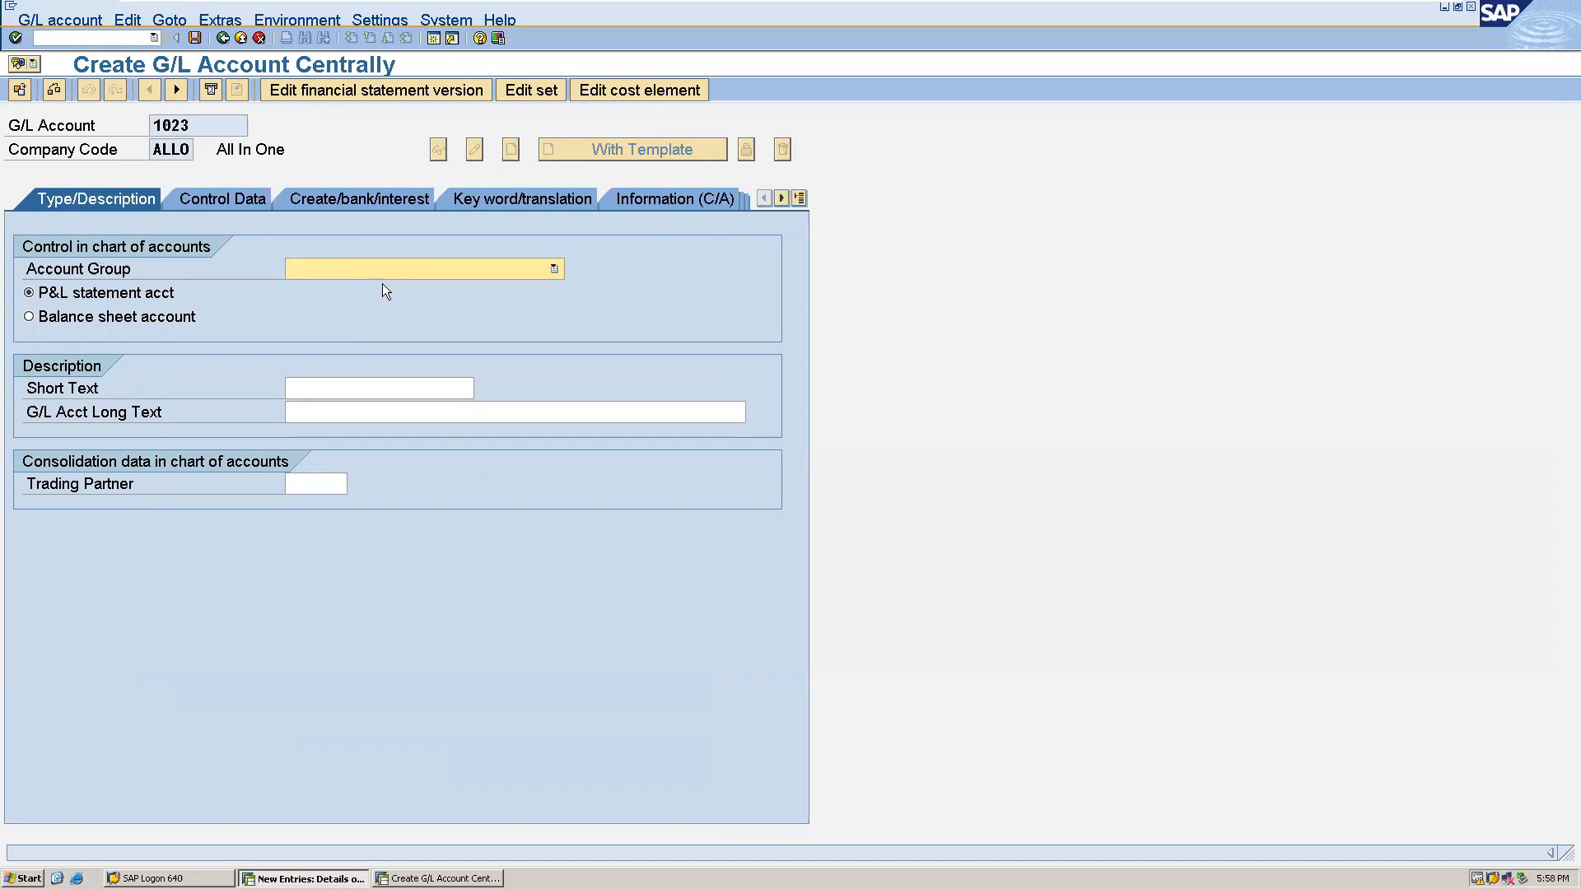
- Assign account group AS ASSET to the new G/L account and make it a balance sheet account
key("F4")
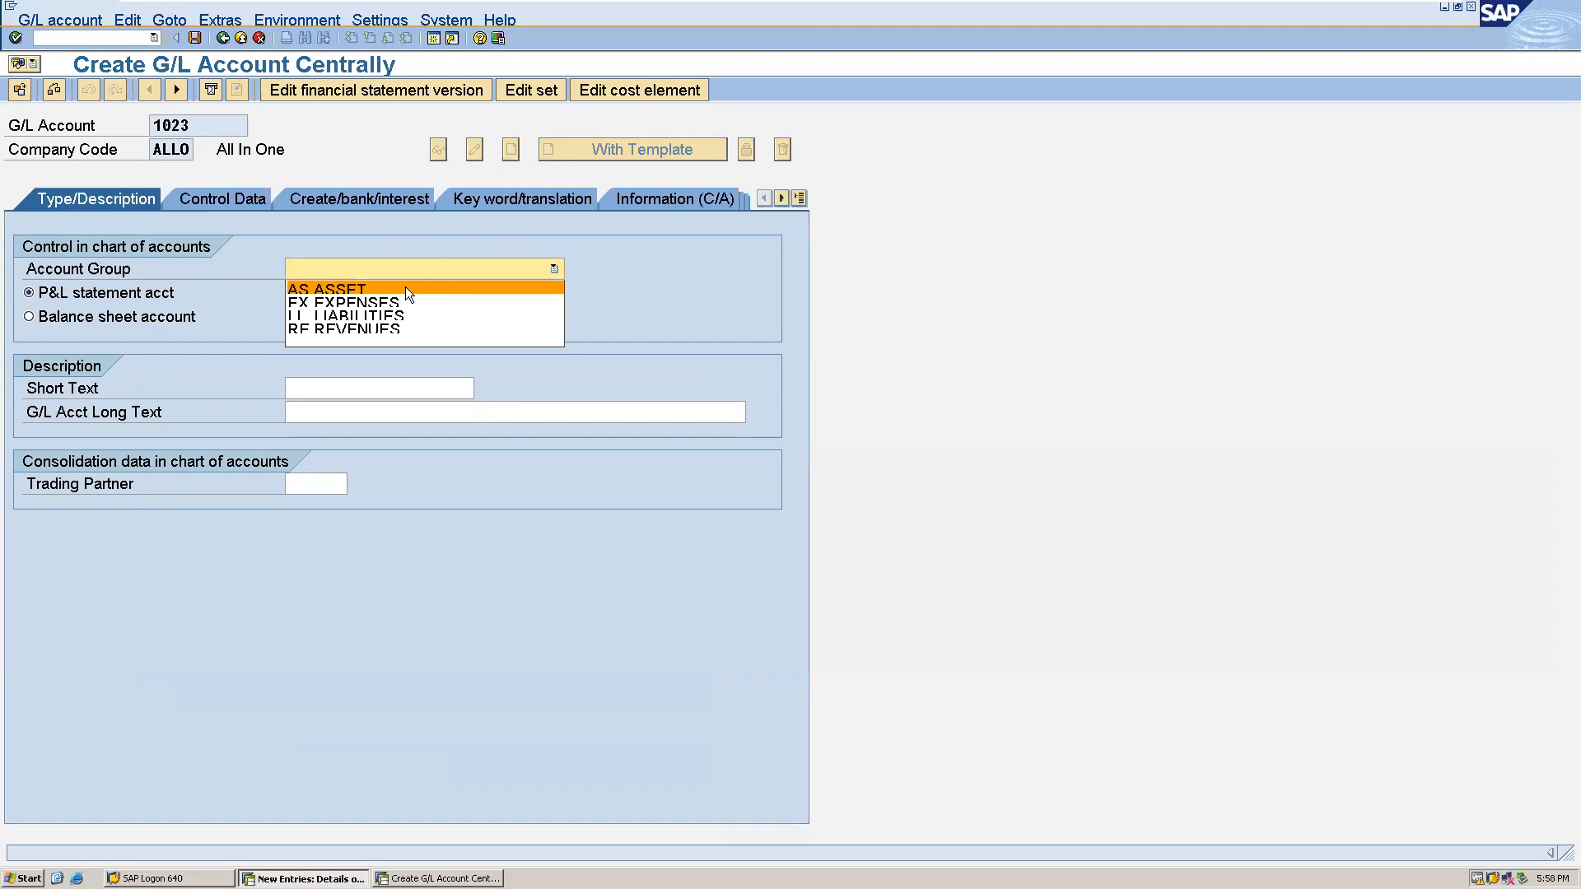
left_click(405, 286)
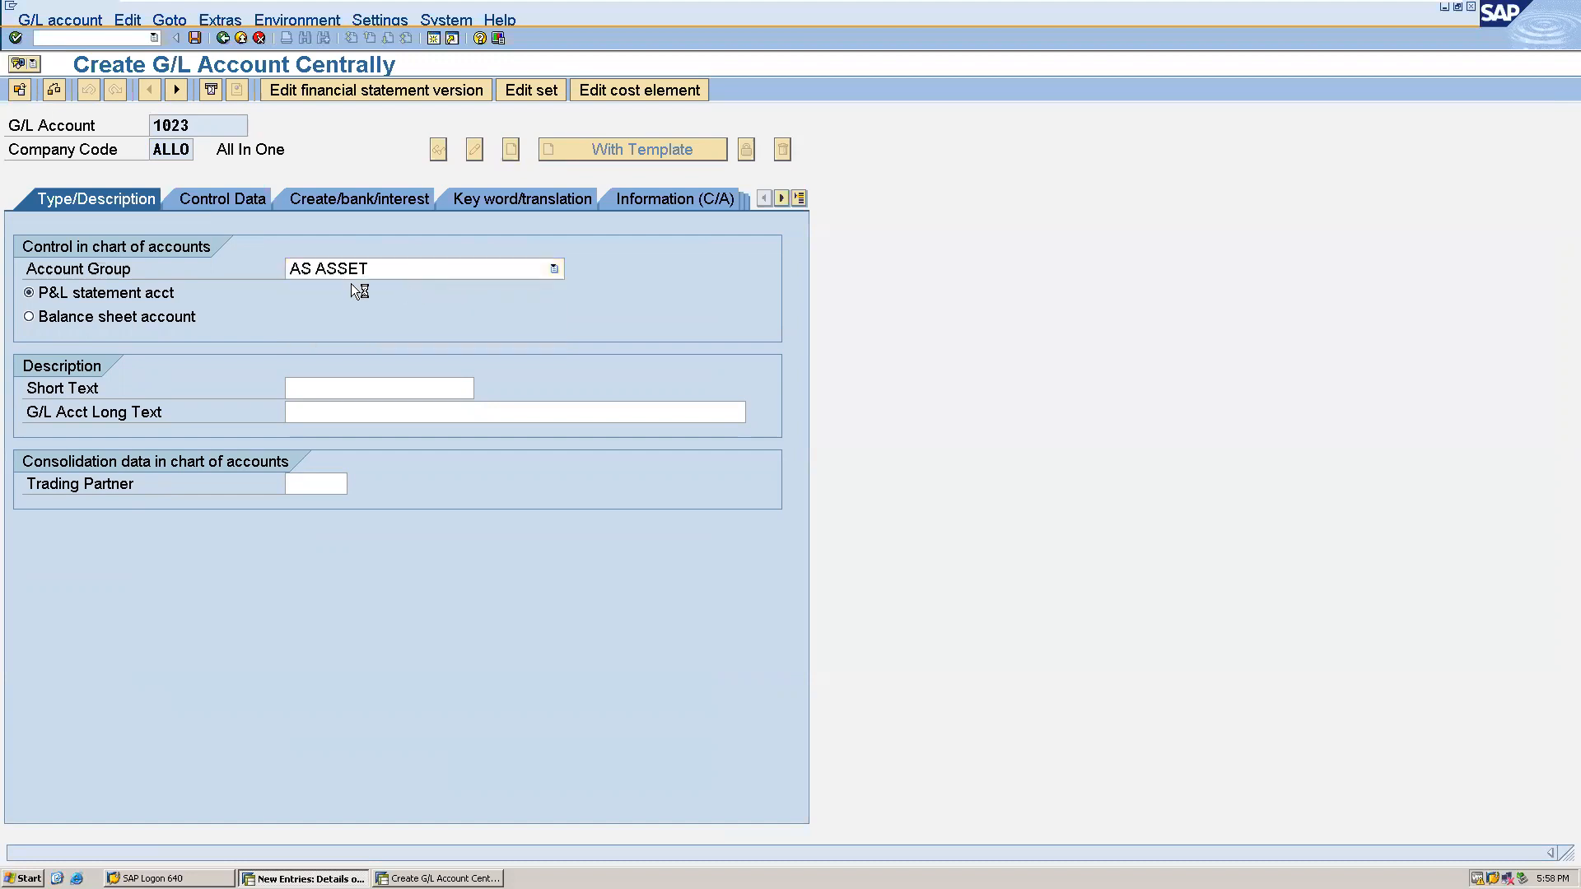
left_click(168, 319)
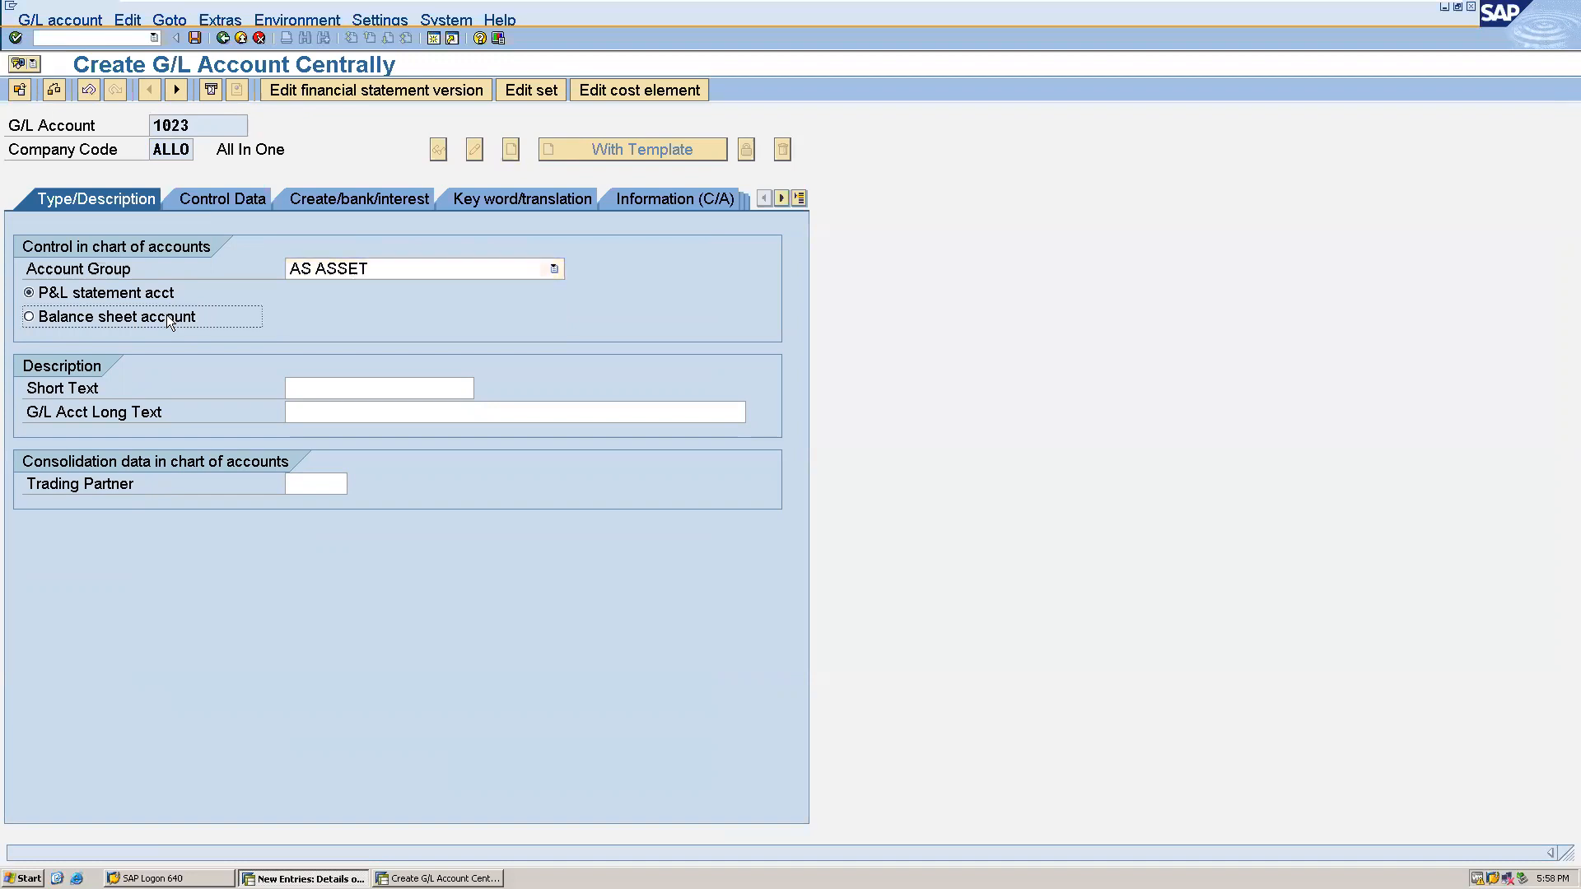
- Enter "APC-Equipment" as both the short text and the long text of the G/L account
left_click(296, 388)
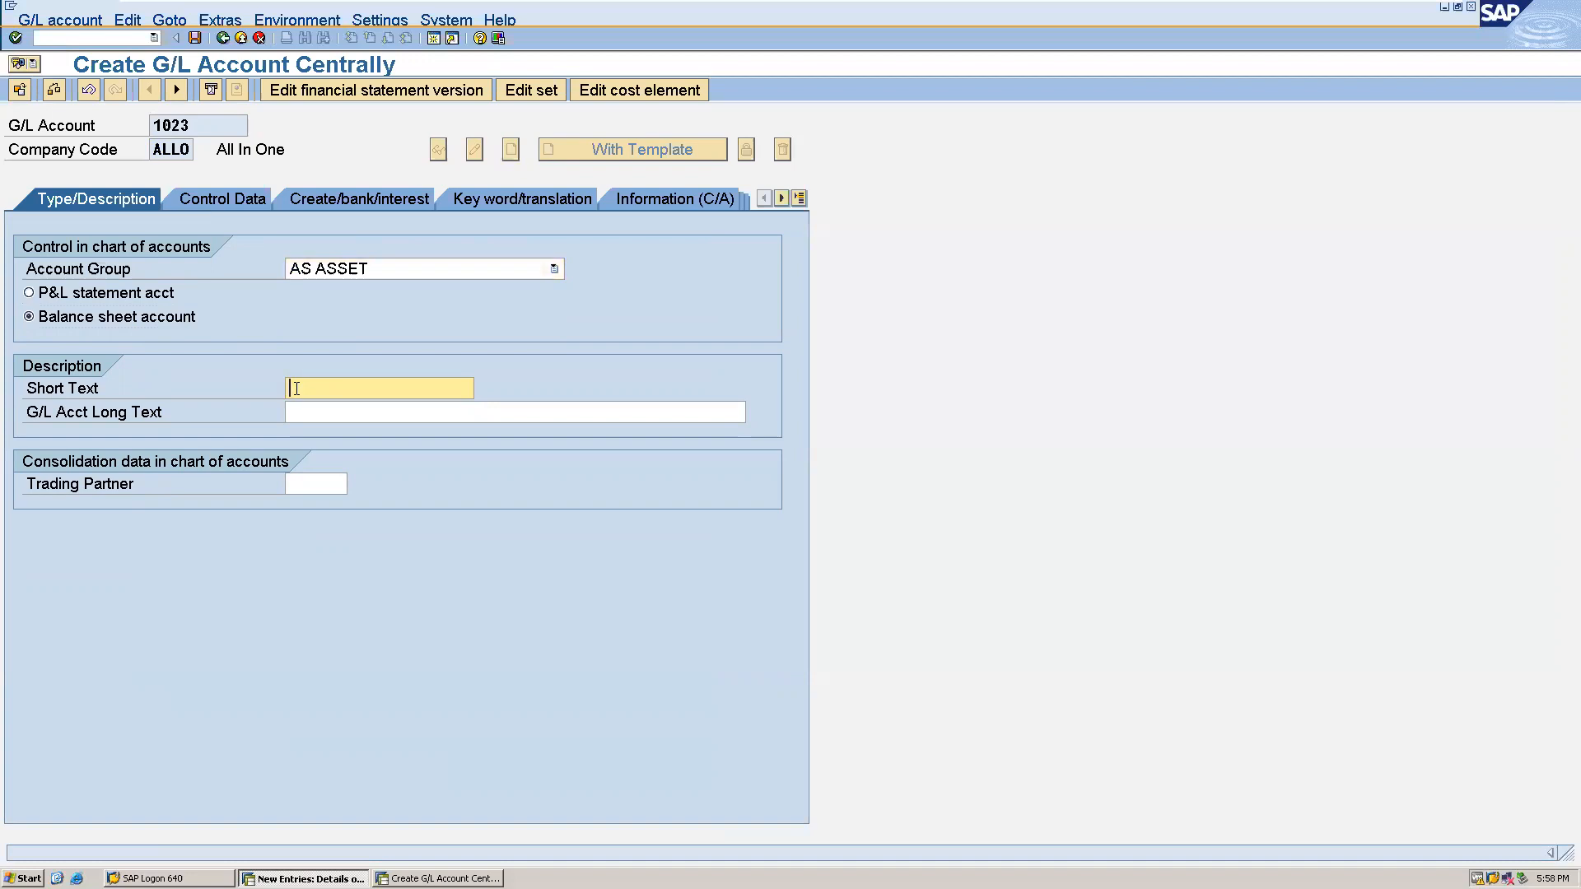
type("APC")
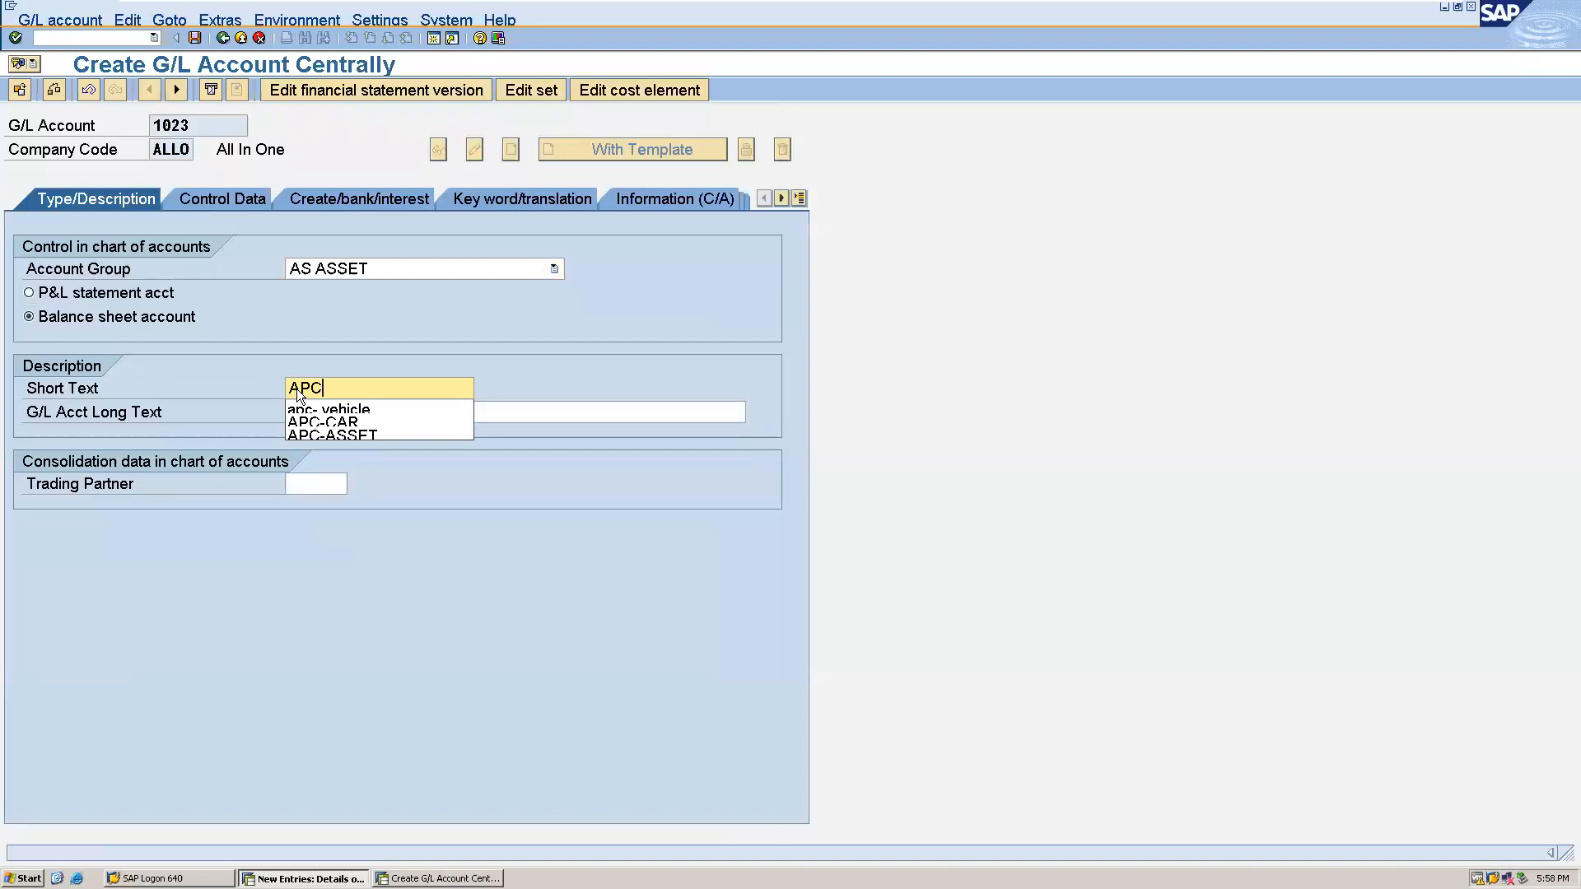
type("-Equ")
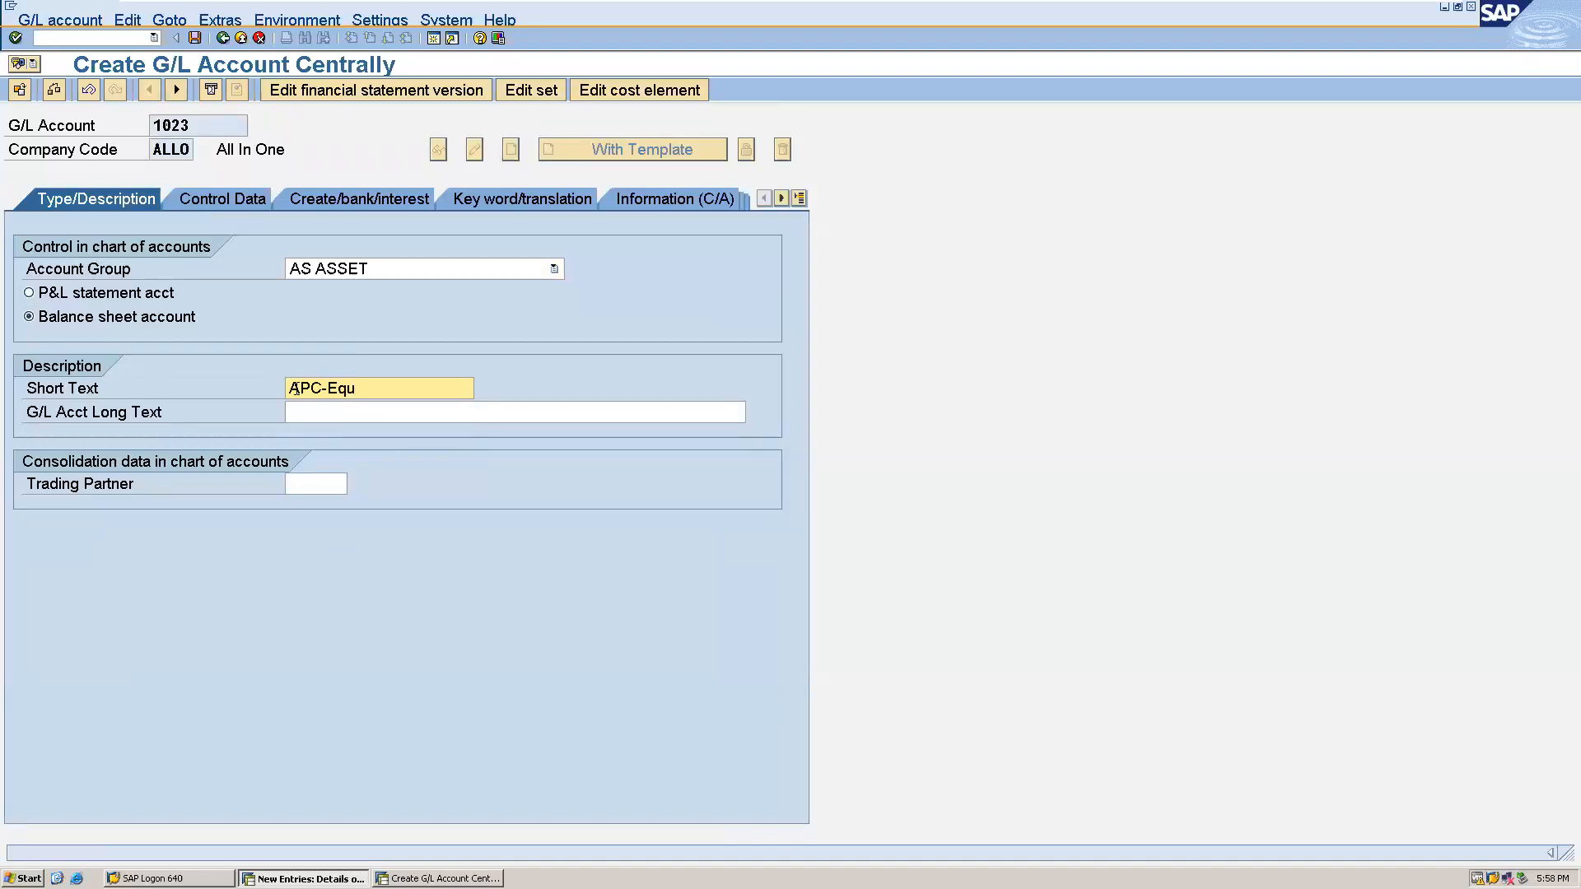
type("ipment")
left_click(334, 406)
type("APC-Equipment")
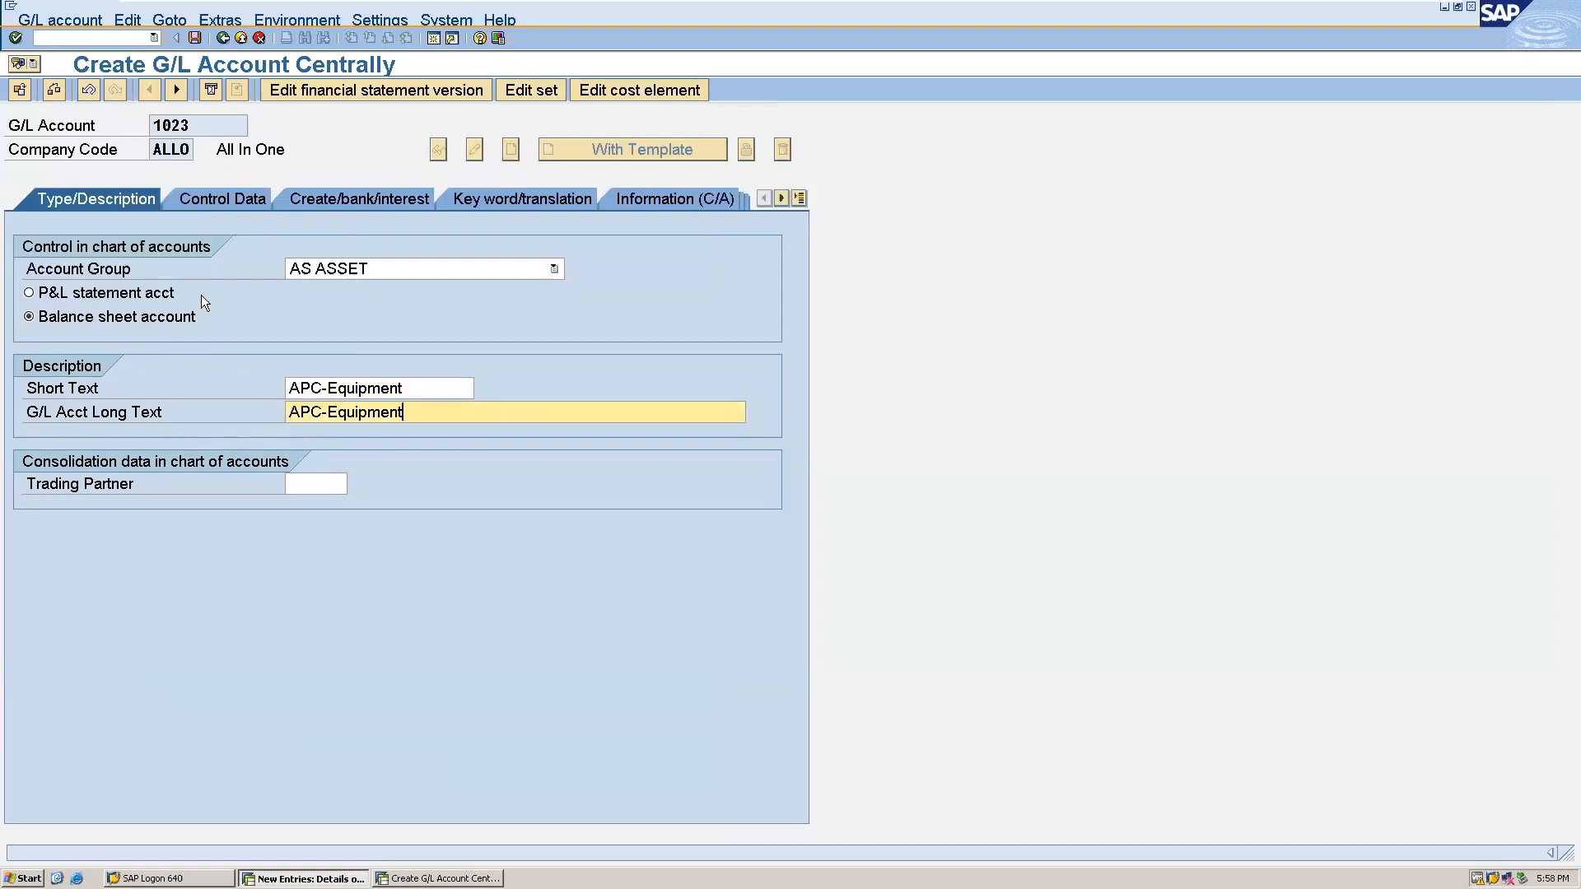
- Make the G/L account a reconciliation account for account type A Assets in its control data
left_click(234, 202)
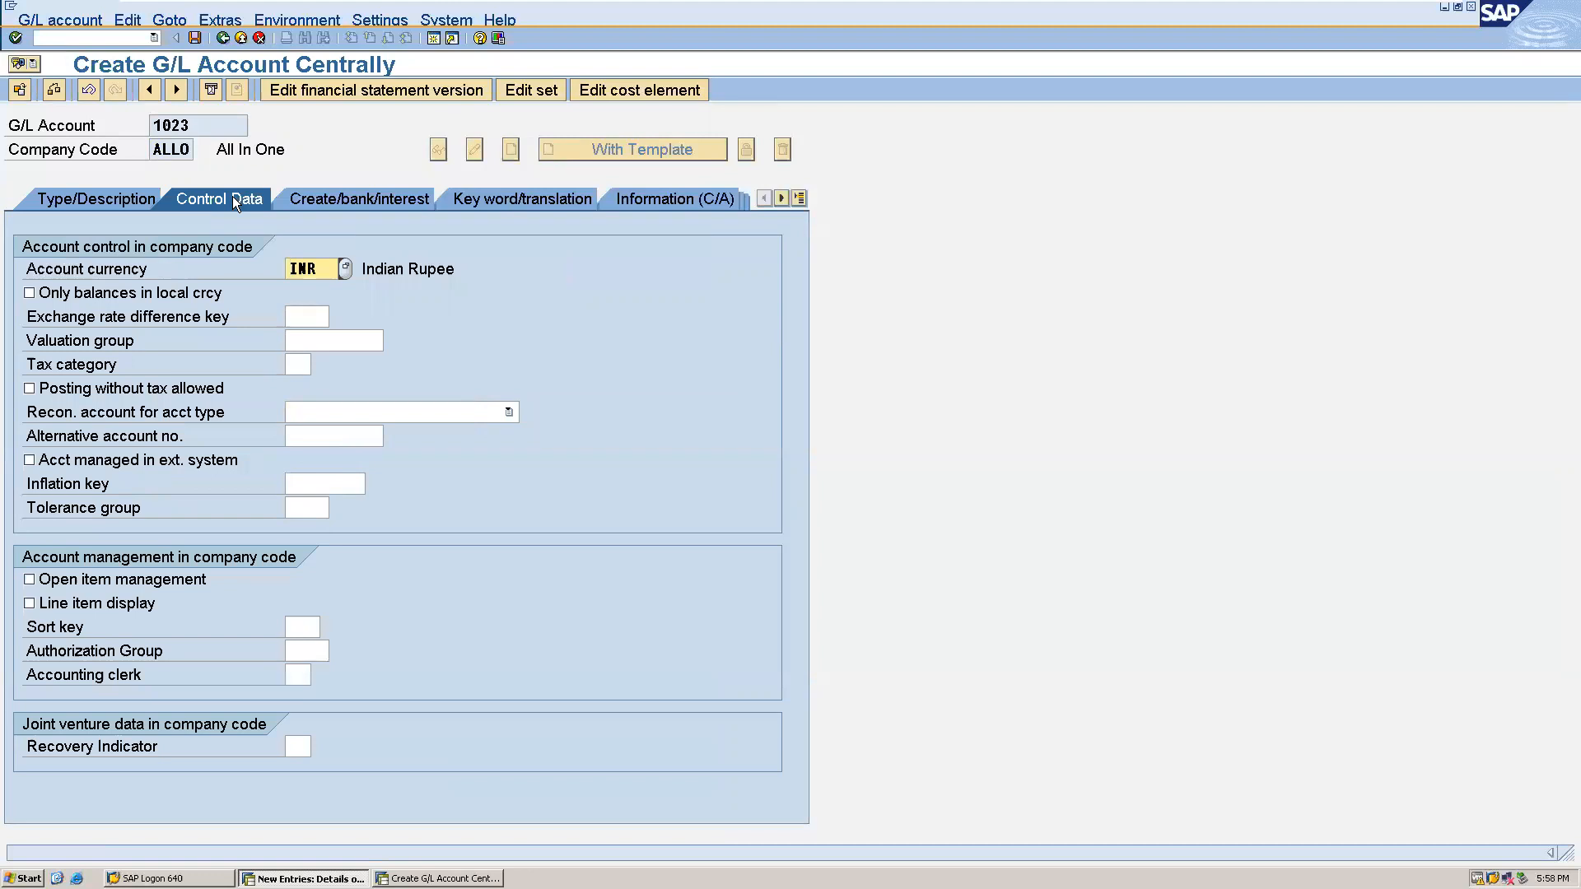
left_click(509, 411)
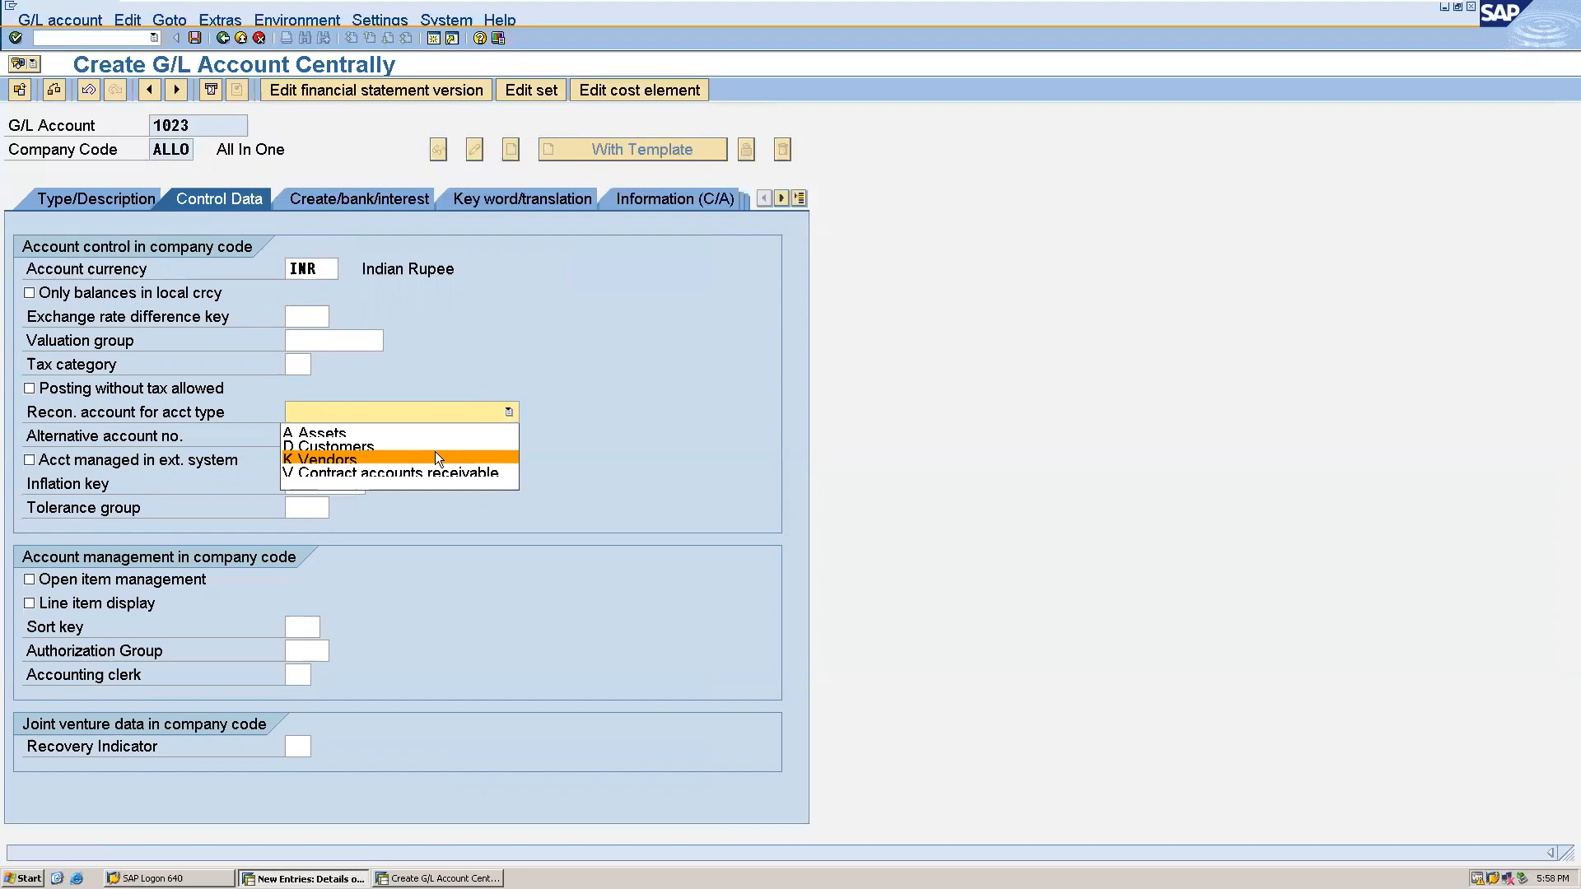
left_click(446, 426)
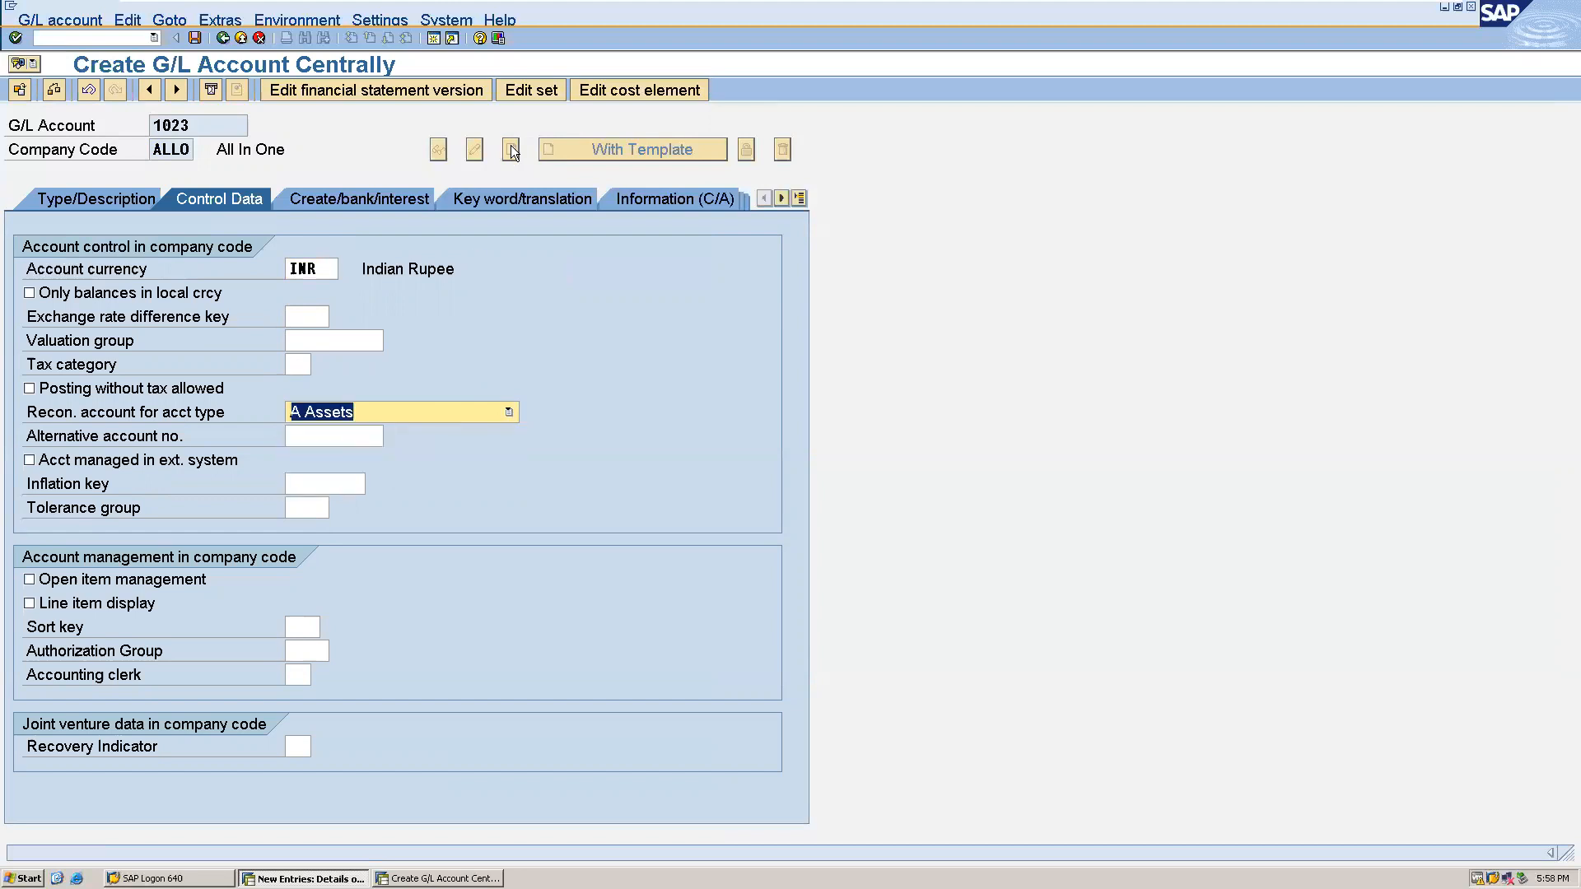
- Assign field status group G067 Reconciliation accounts to G/L account 1023 and save the account
left_click(407, 198)
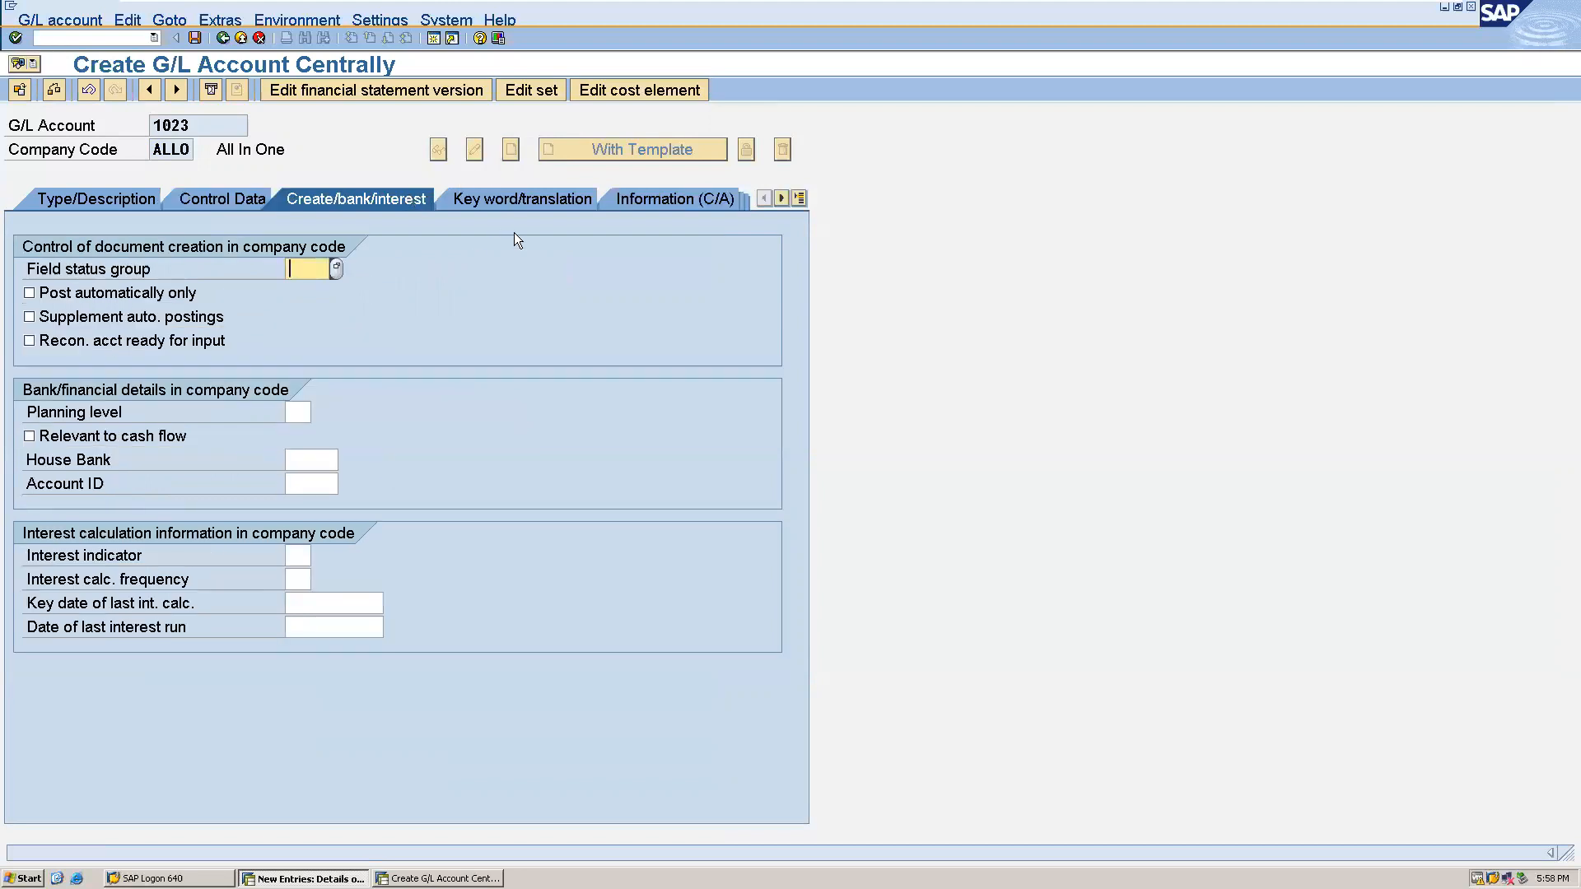
left_click(335, 268)
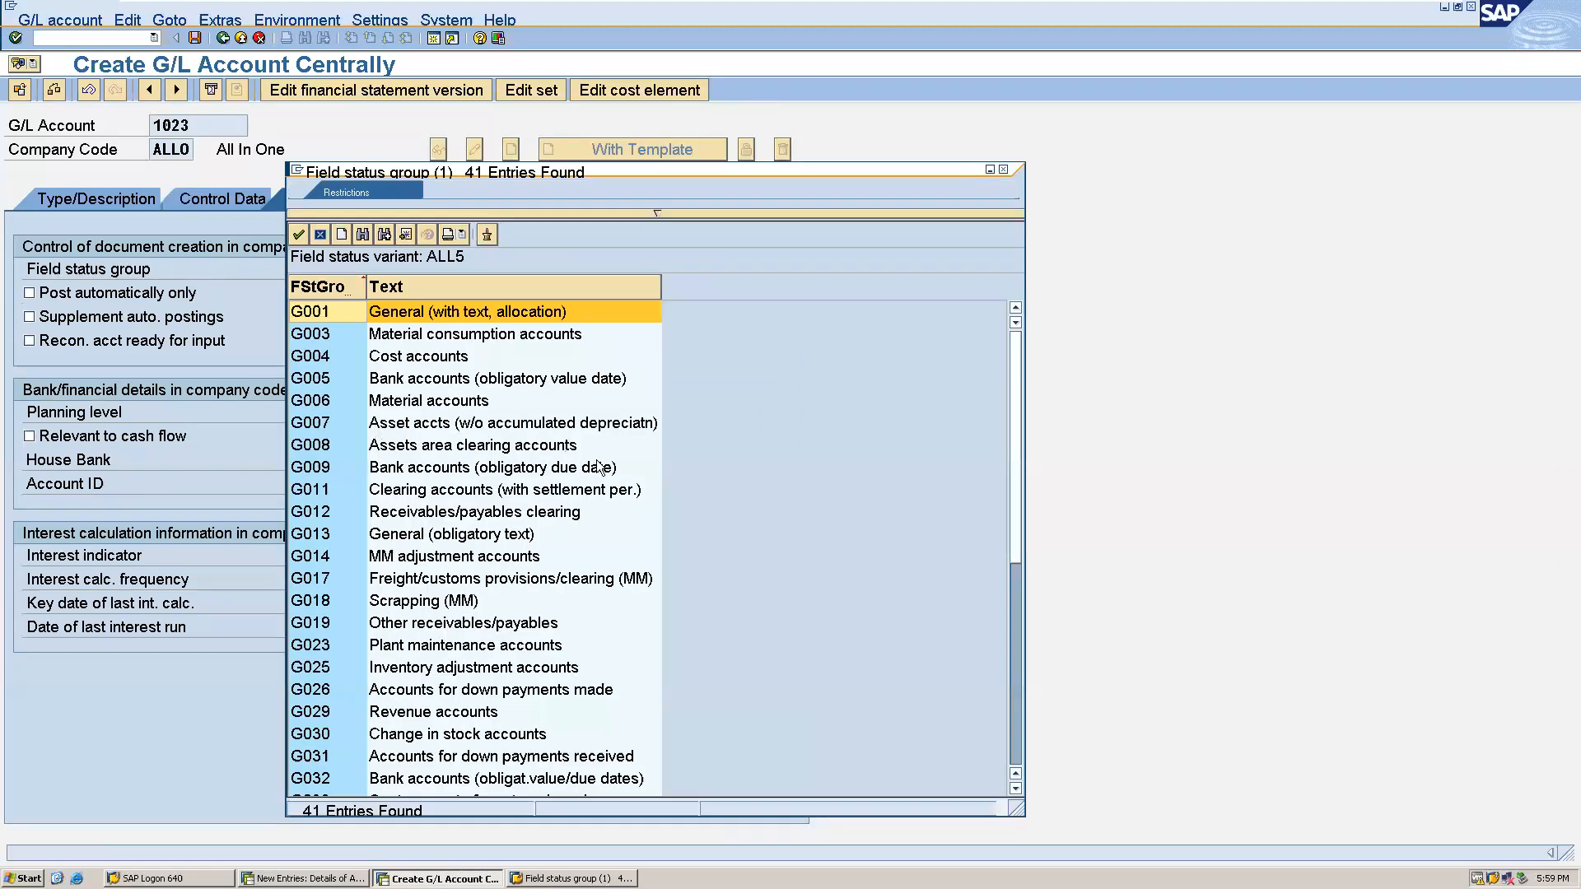
left_click(1012, 652)
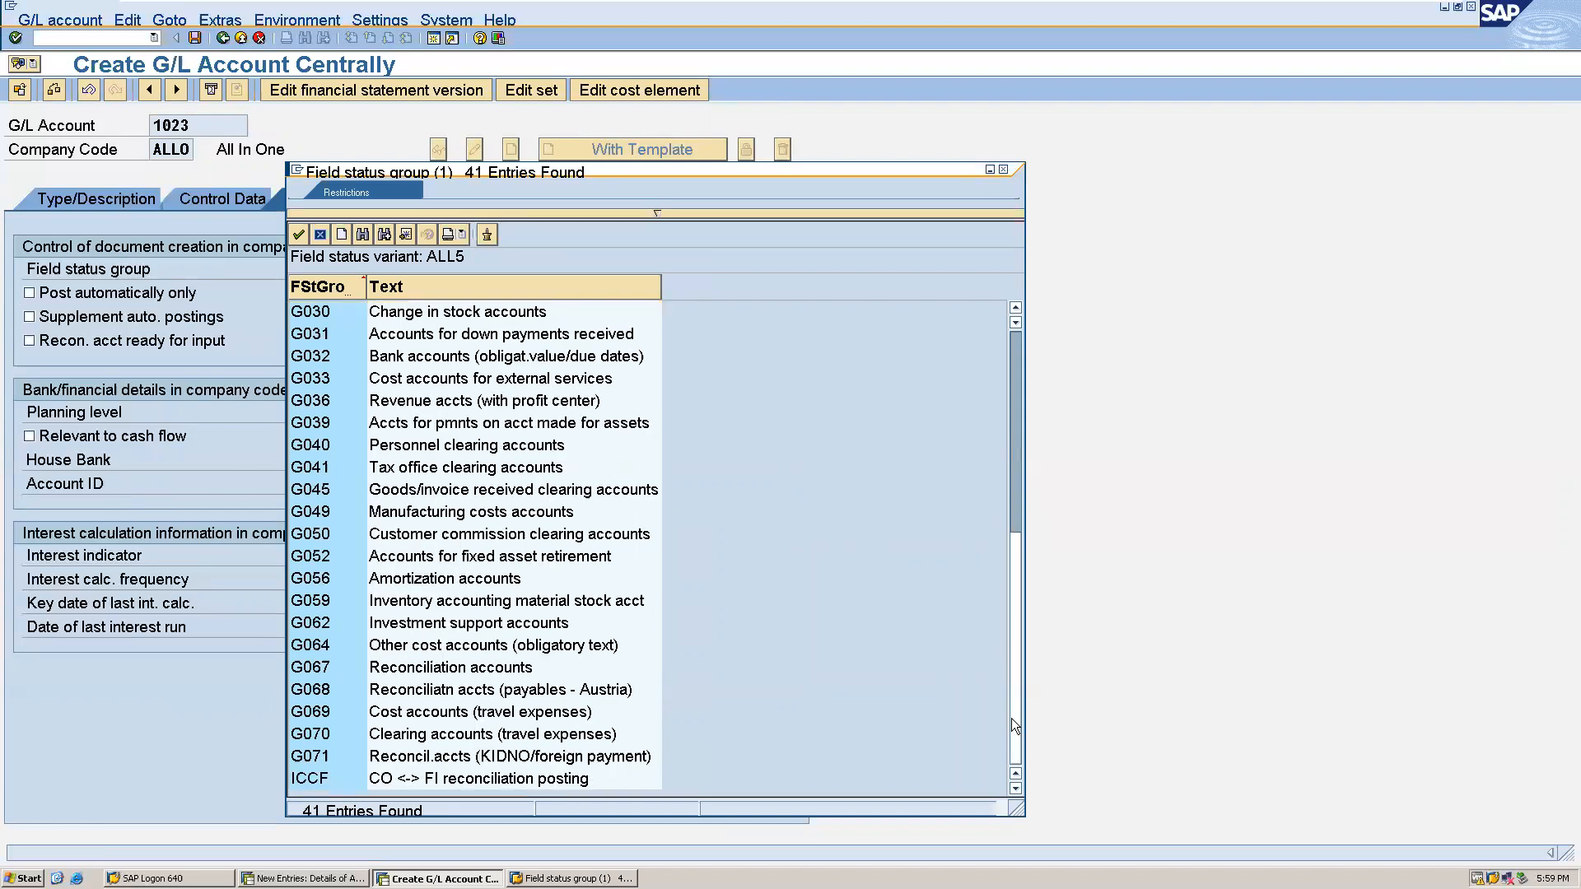
double_click(299, 670)
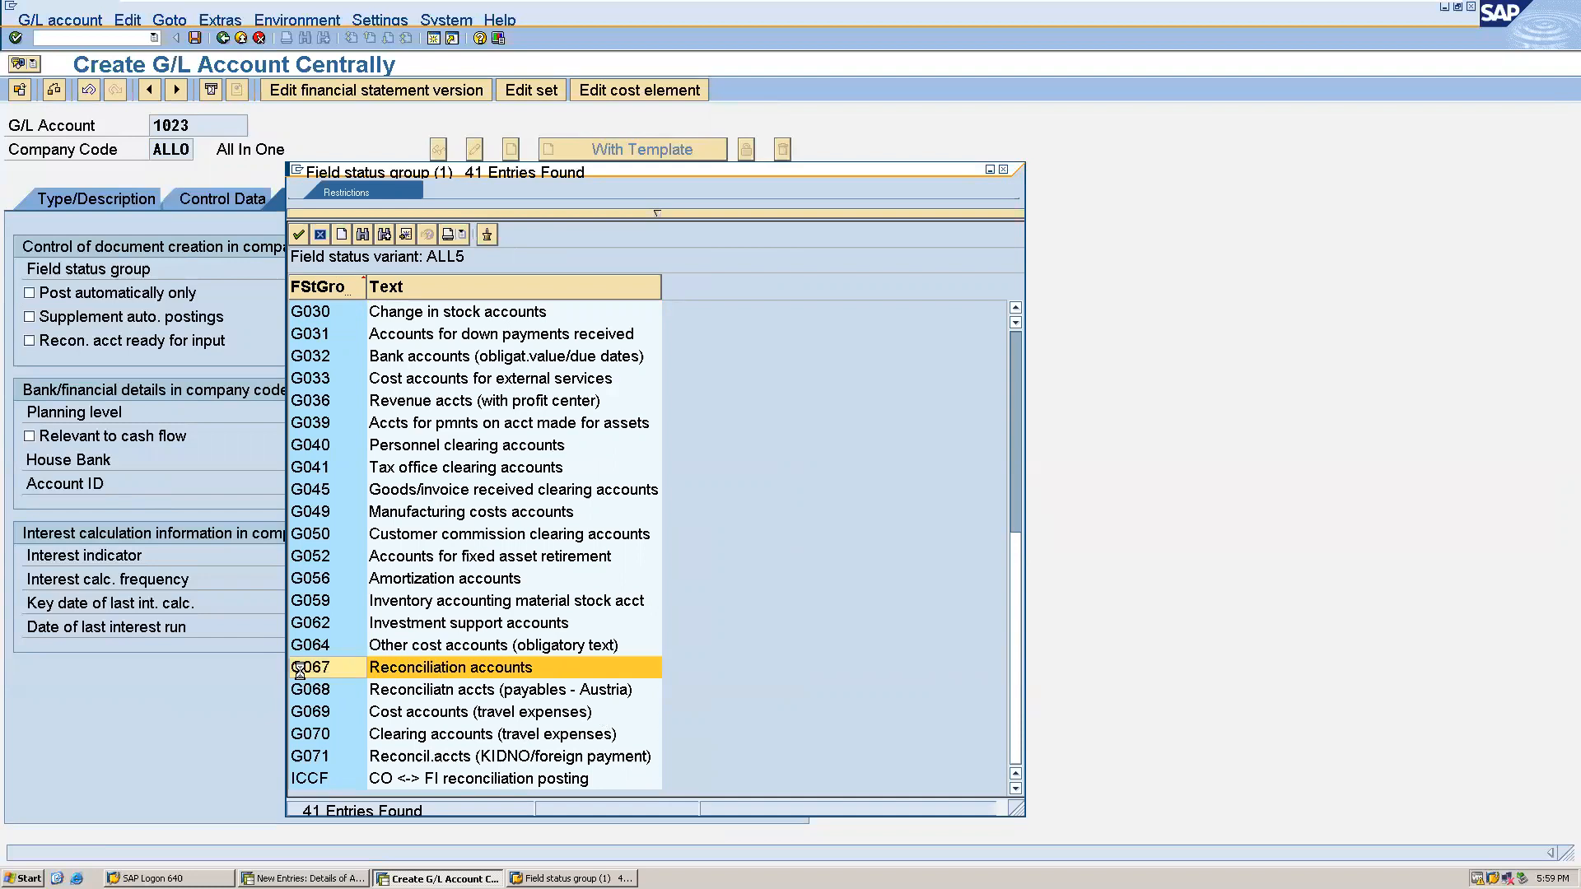
left_click(193, 38)
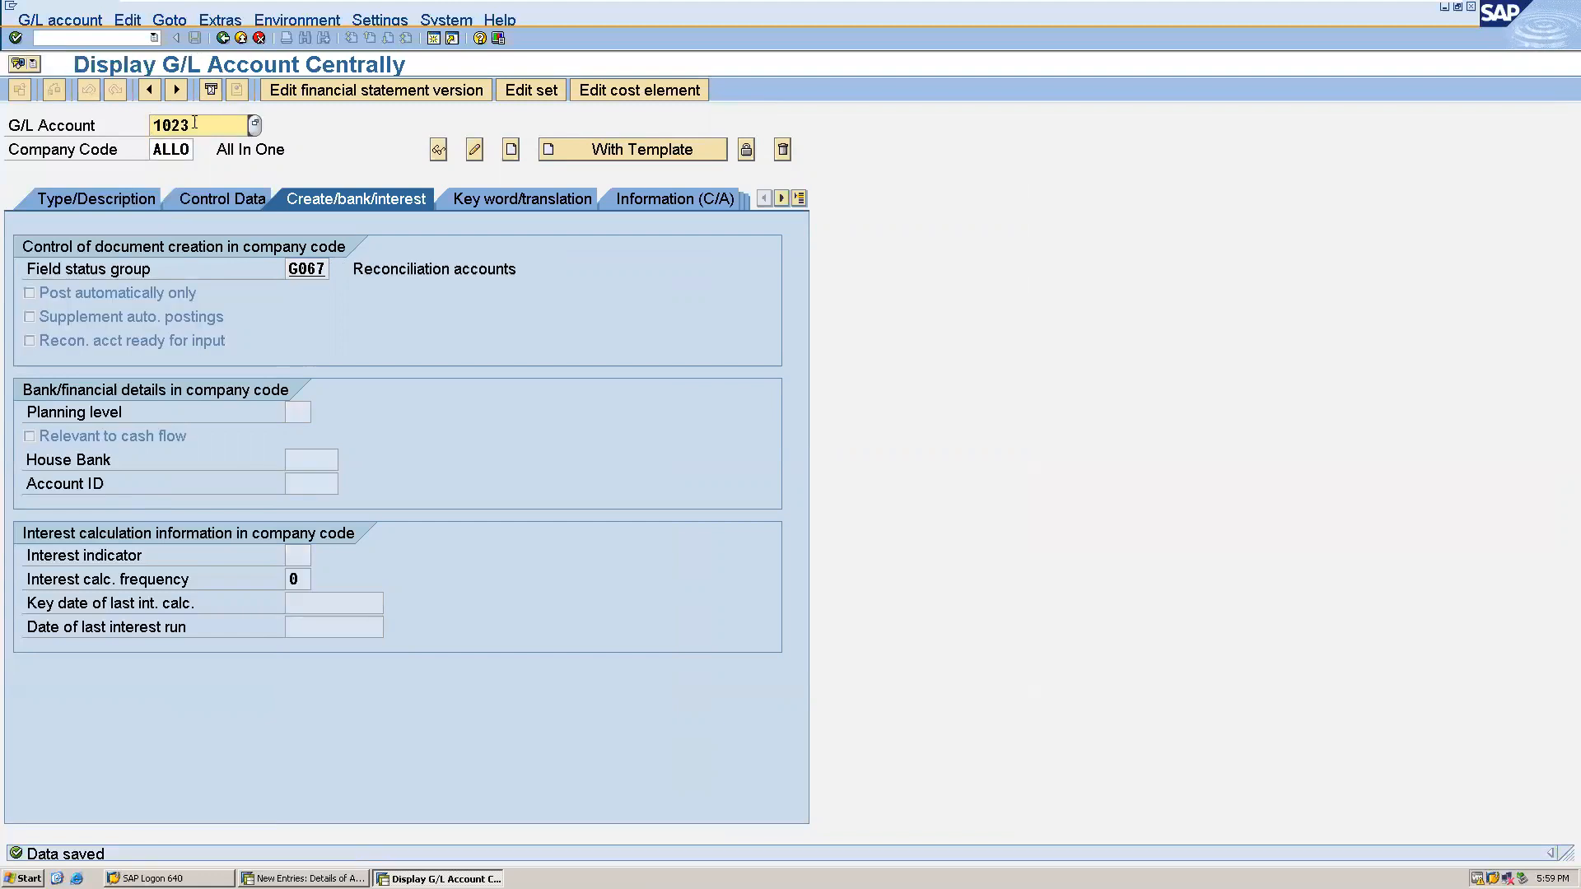
- Start creating G/L account 1024 in company code ALLO and assign it field status group G067
key("BackSpace")
type("4")
left_click(512, 150)
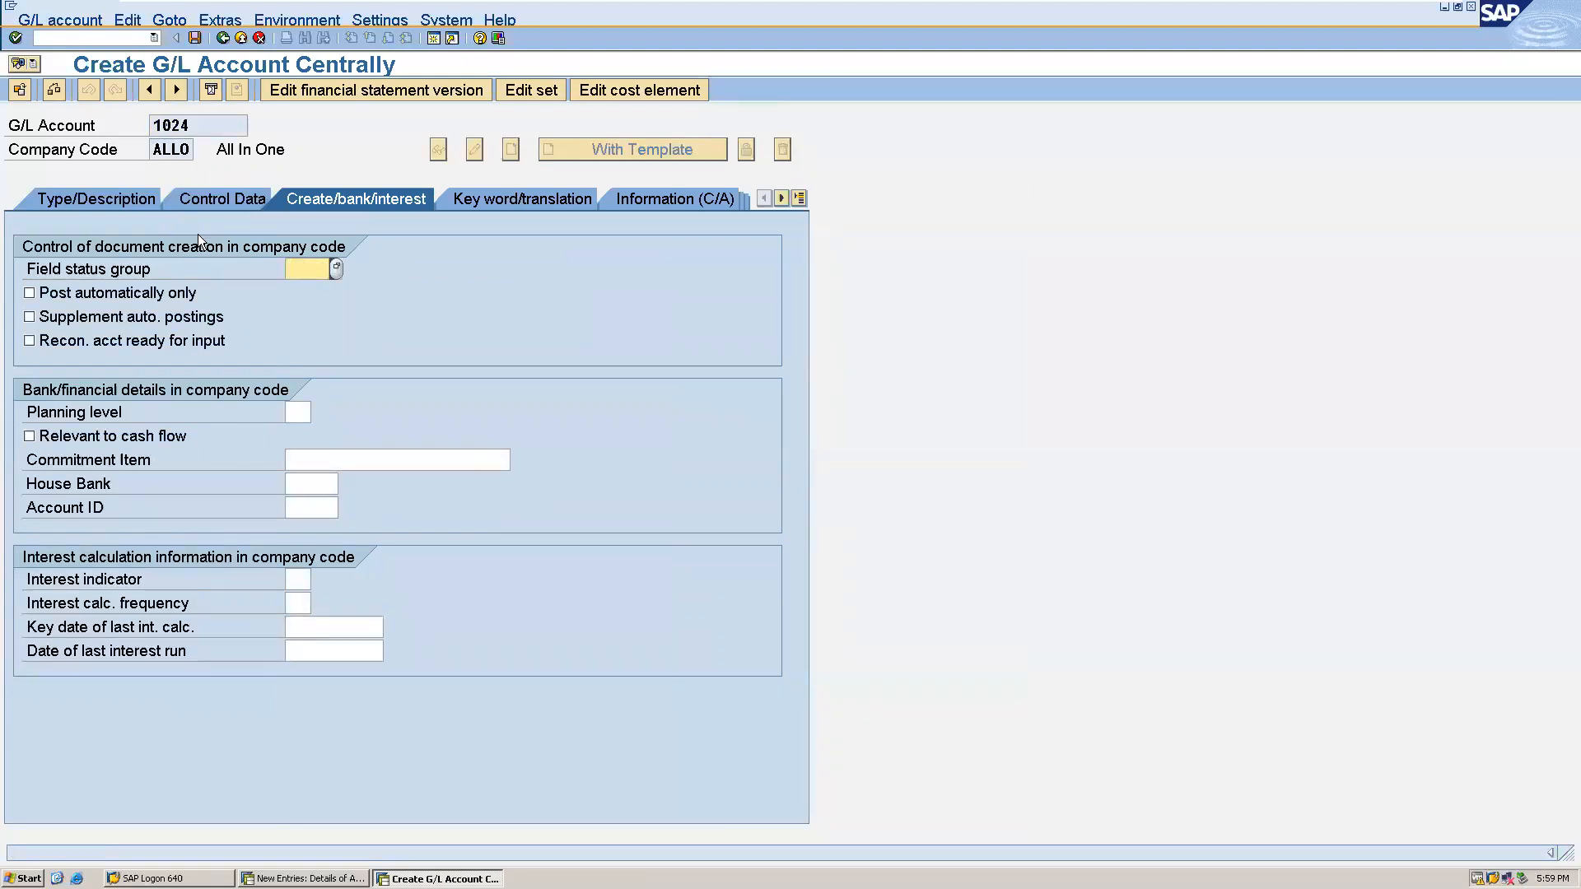
type("g0")
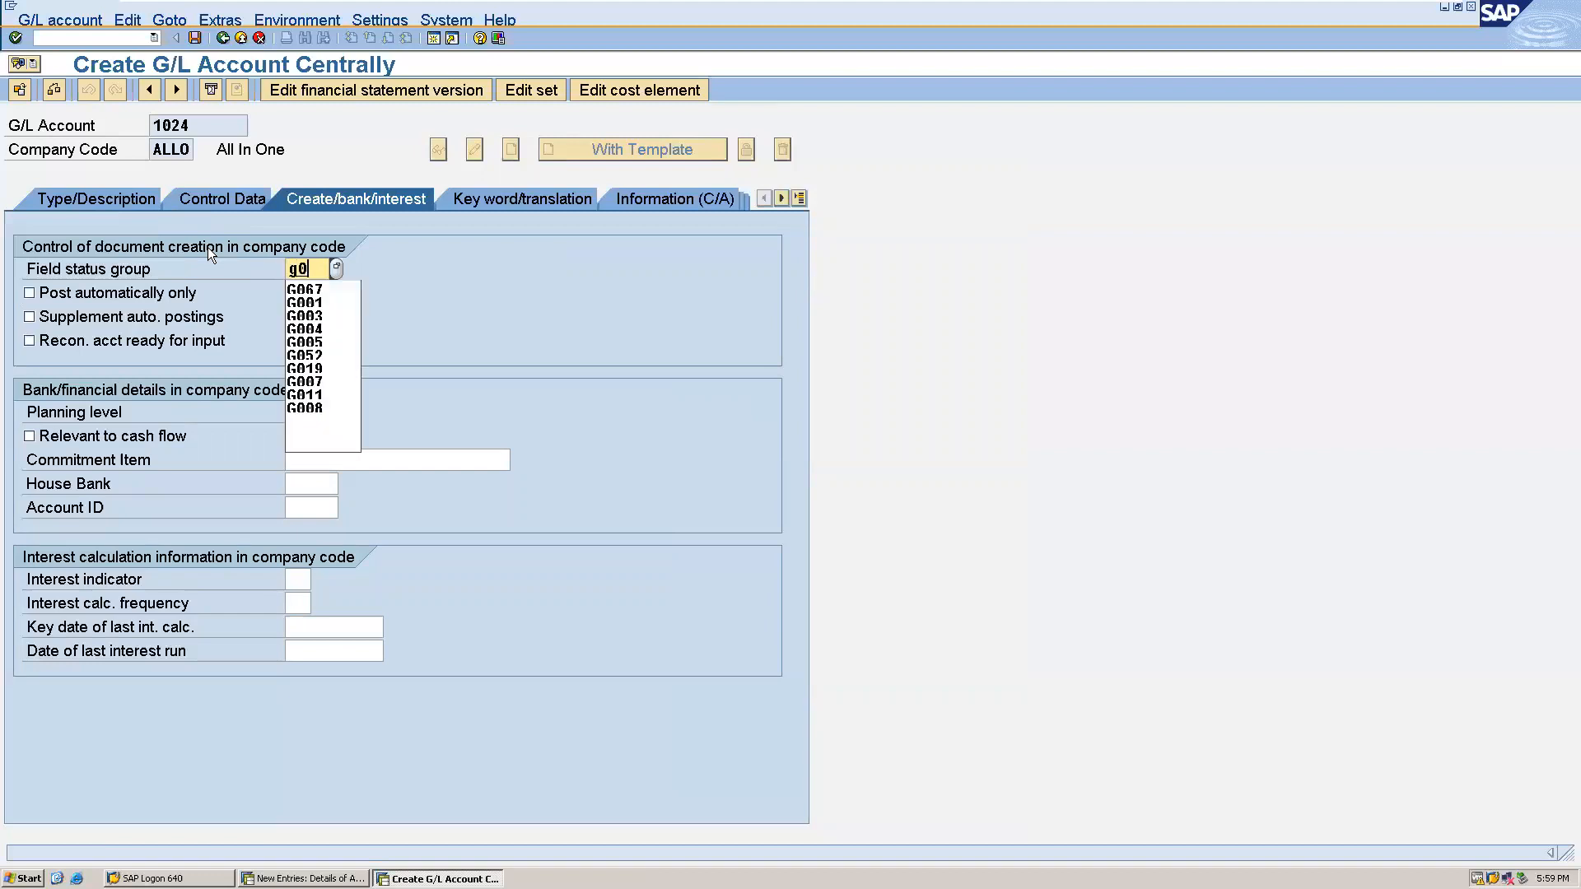
left_click(300, 289)
- Make G/L account 1024 a reconciliation account for account type A Assets
left_click(209, 201)
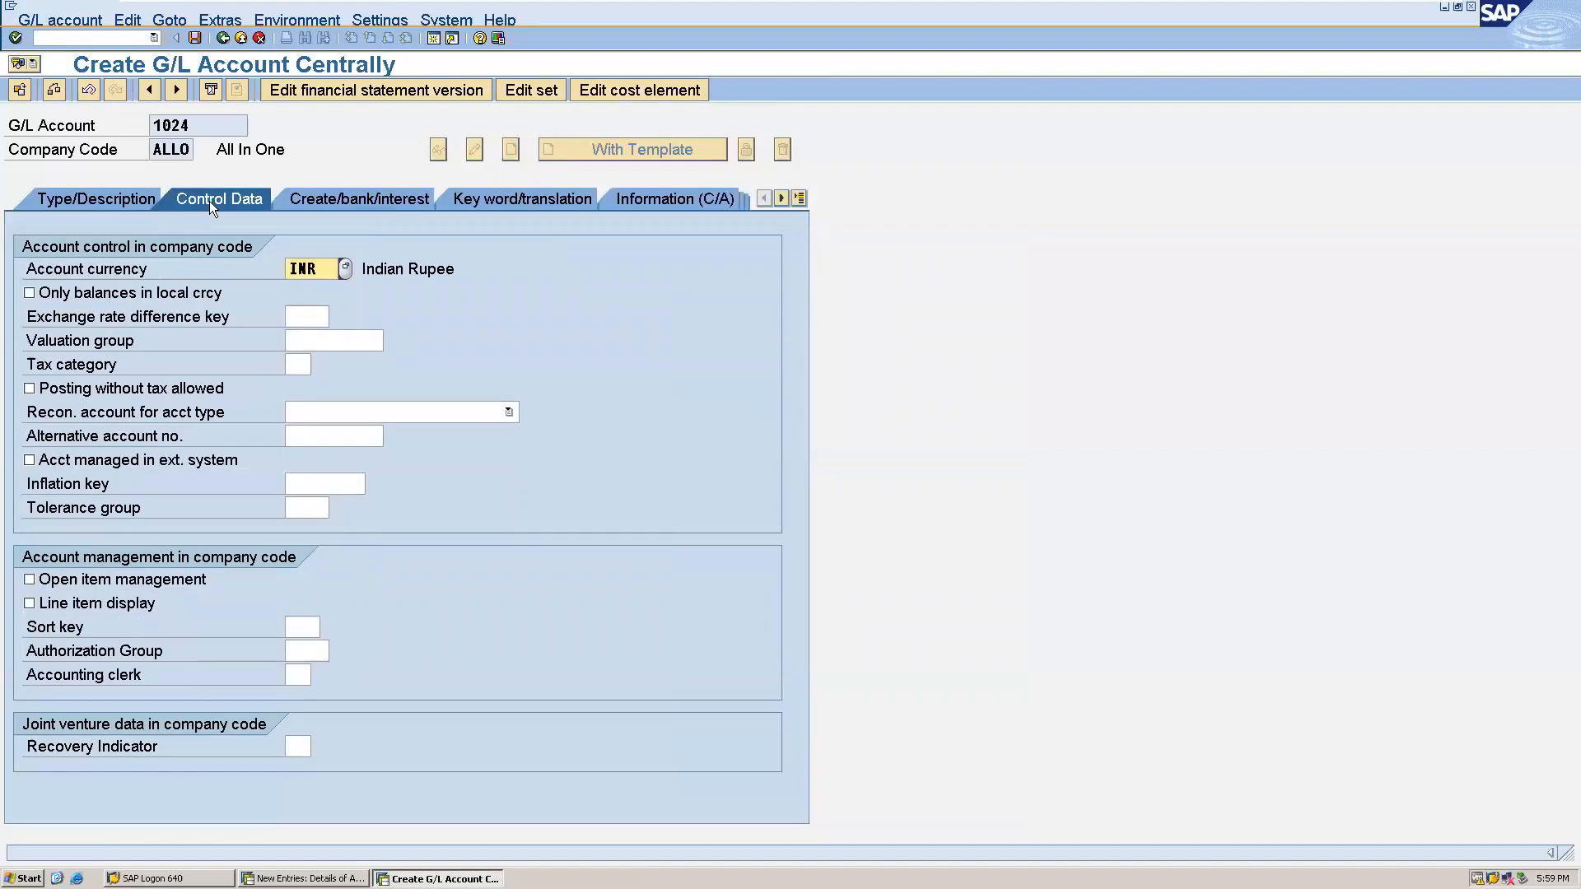
left_click(376, 410)
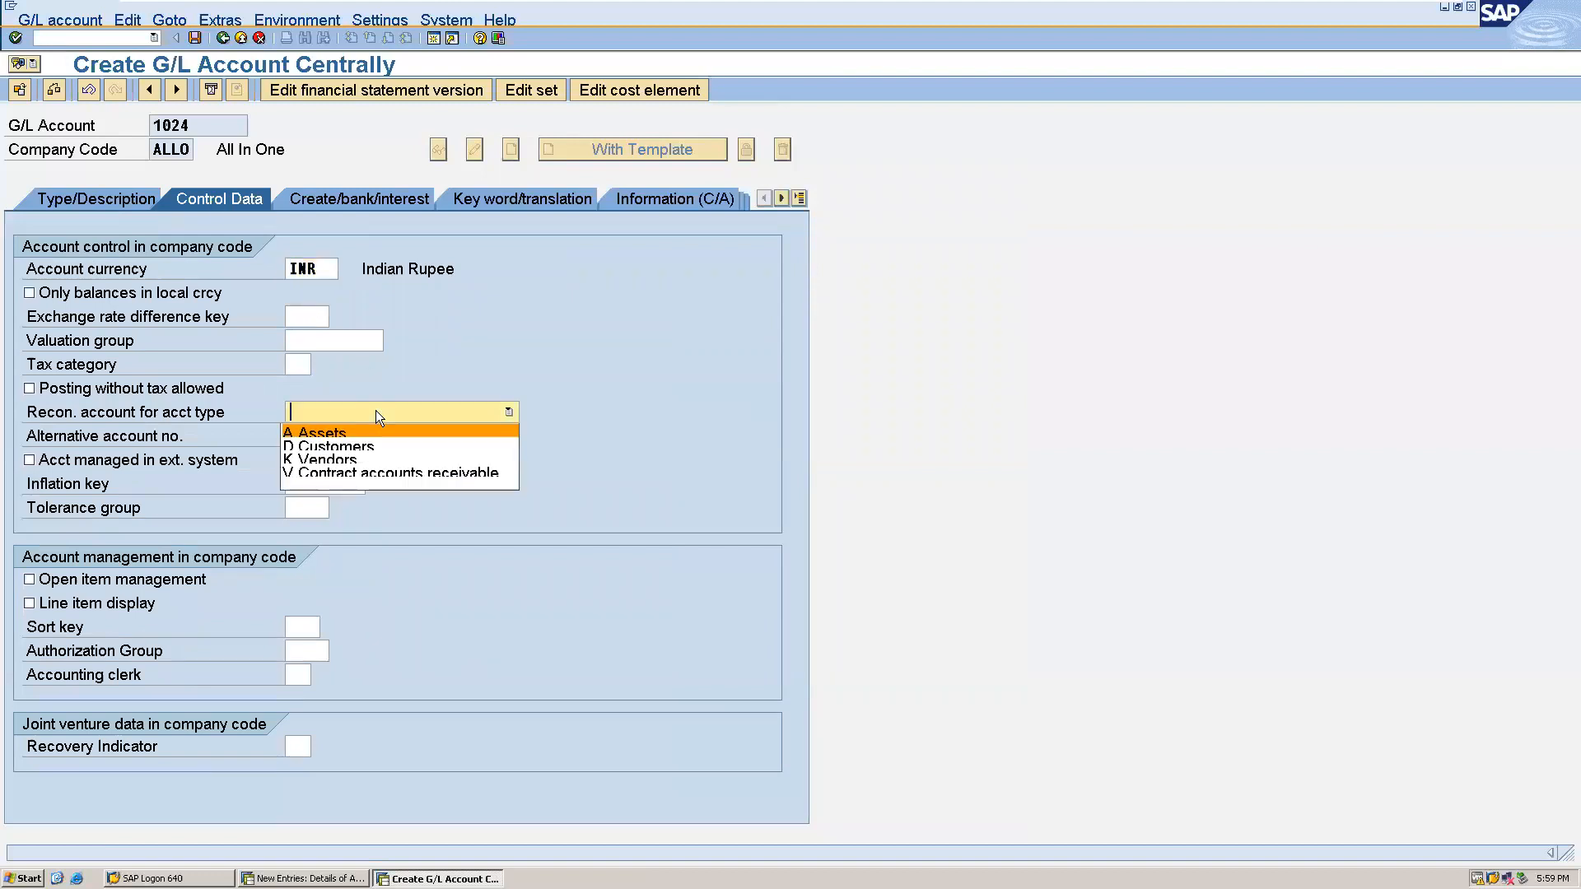
left_click(361, 426)
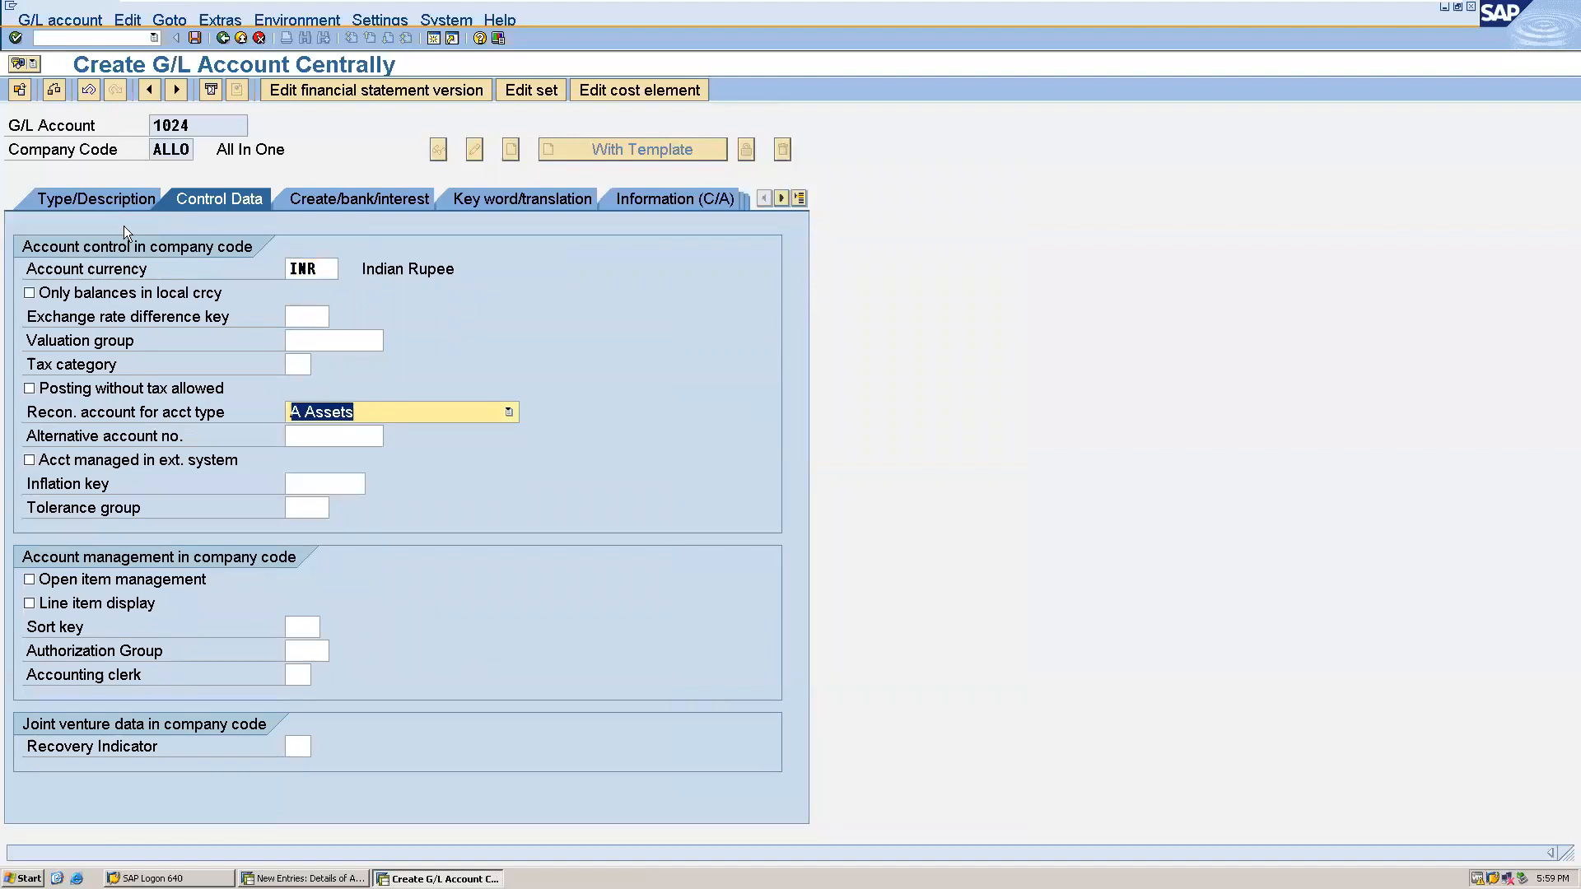
- Assign account group AS ASSET to G/L account 1024 and make it a balance sheet account
left_click(77, 198)
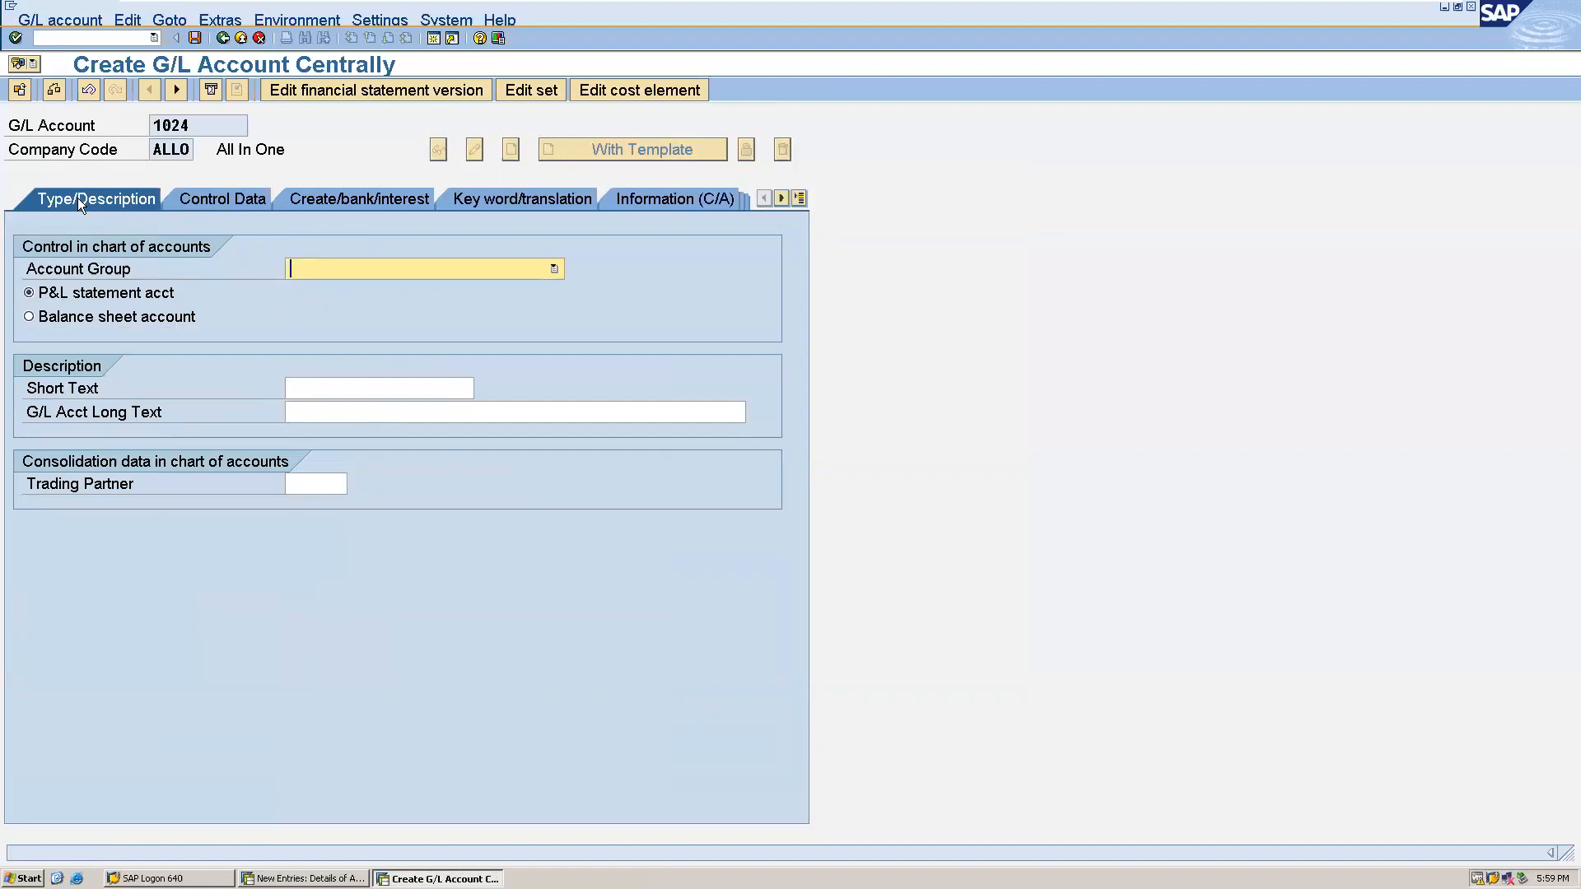
left_click(402, 273)
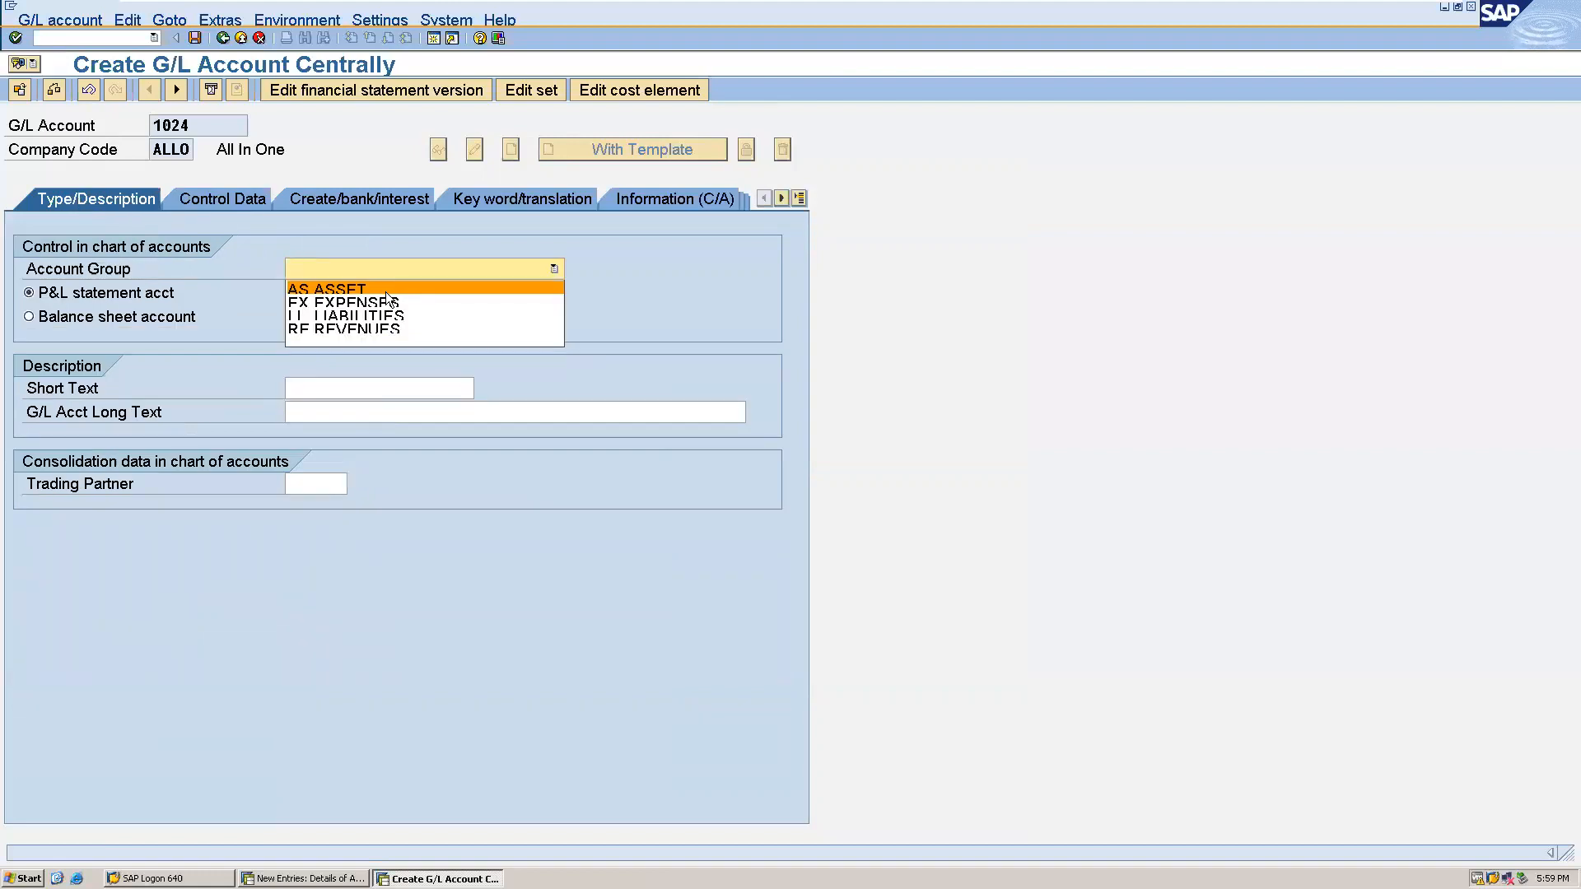
left_click(385, 285)
left_click(191, 321)
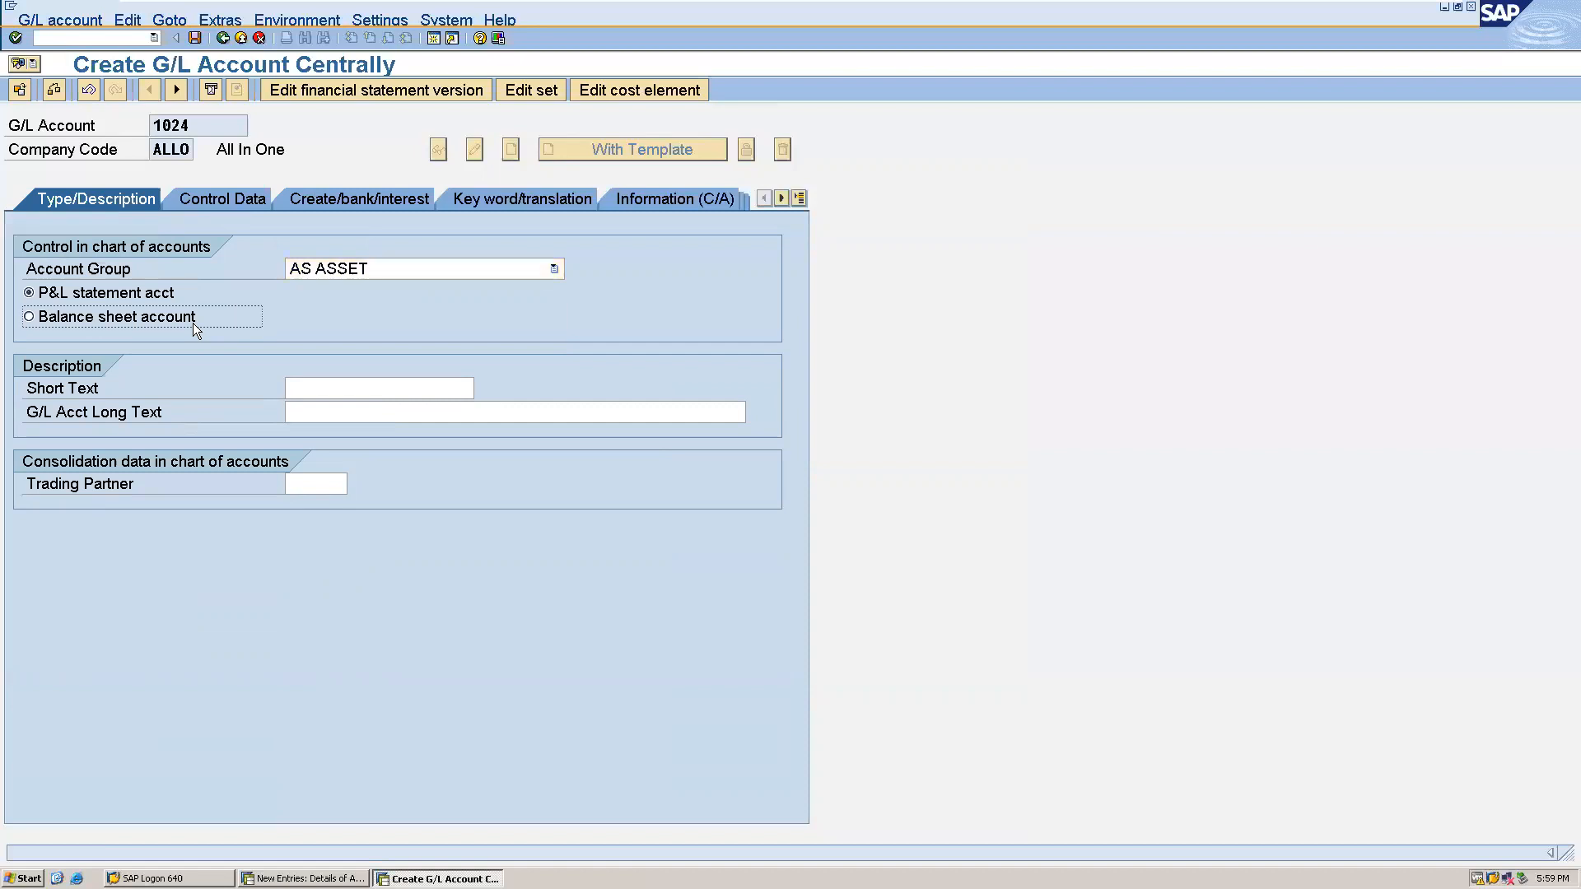
- Enter "Accumilated dep" as both the short and long text of G/L account 1024 and save the account
left_click(306, 393)
type("A")
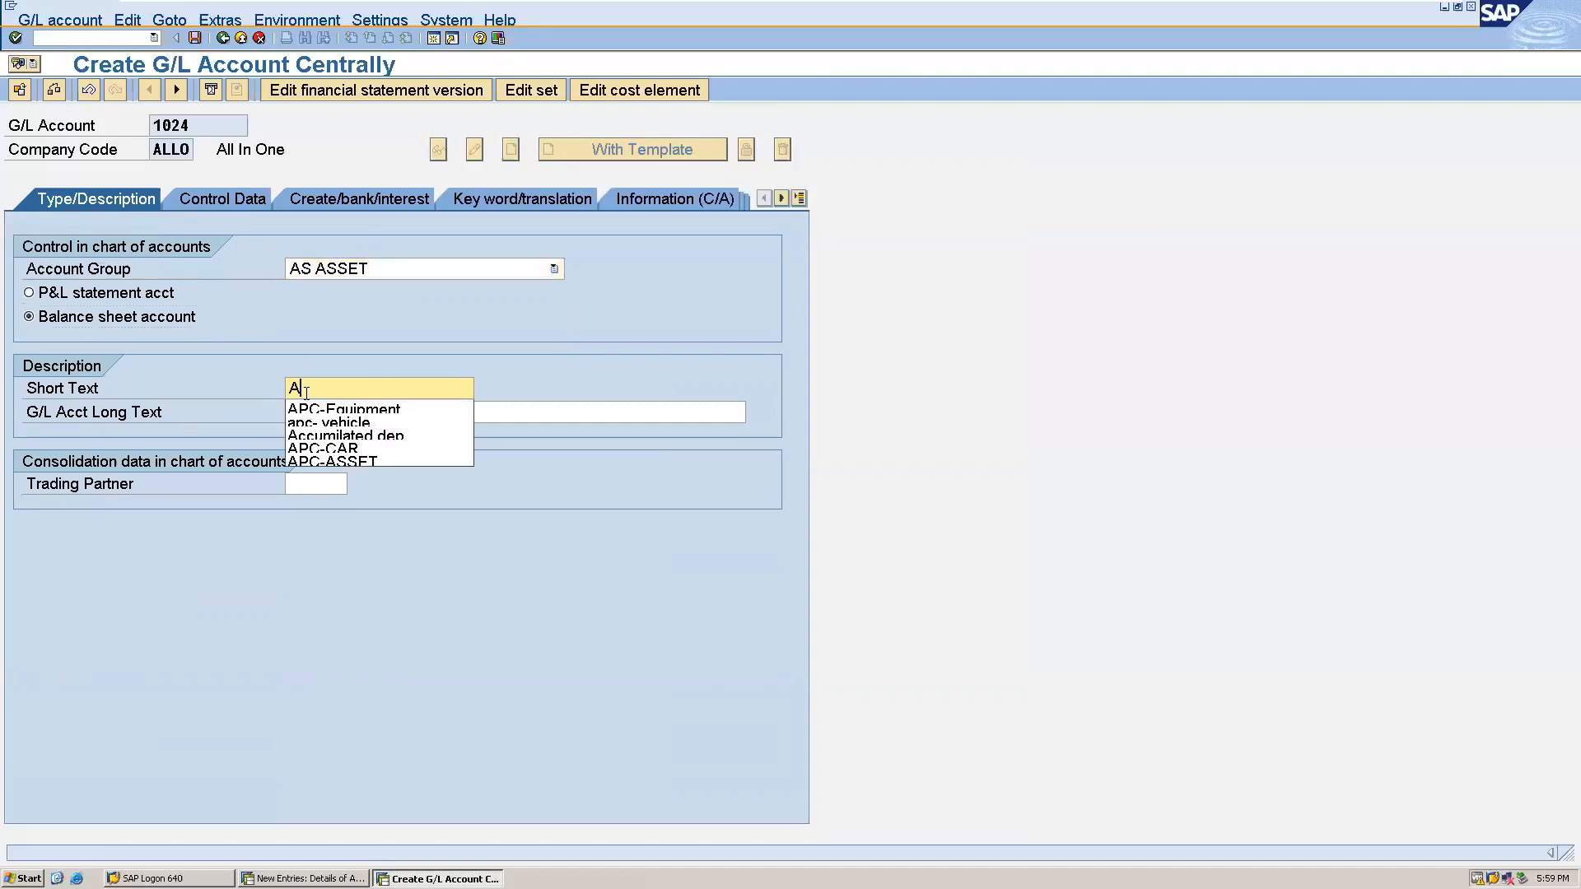
type("cc")
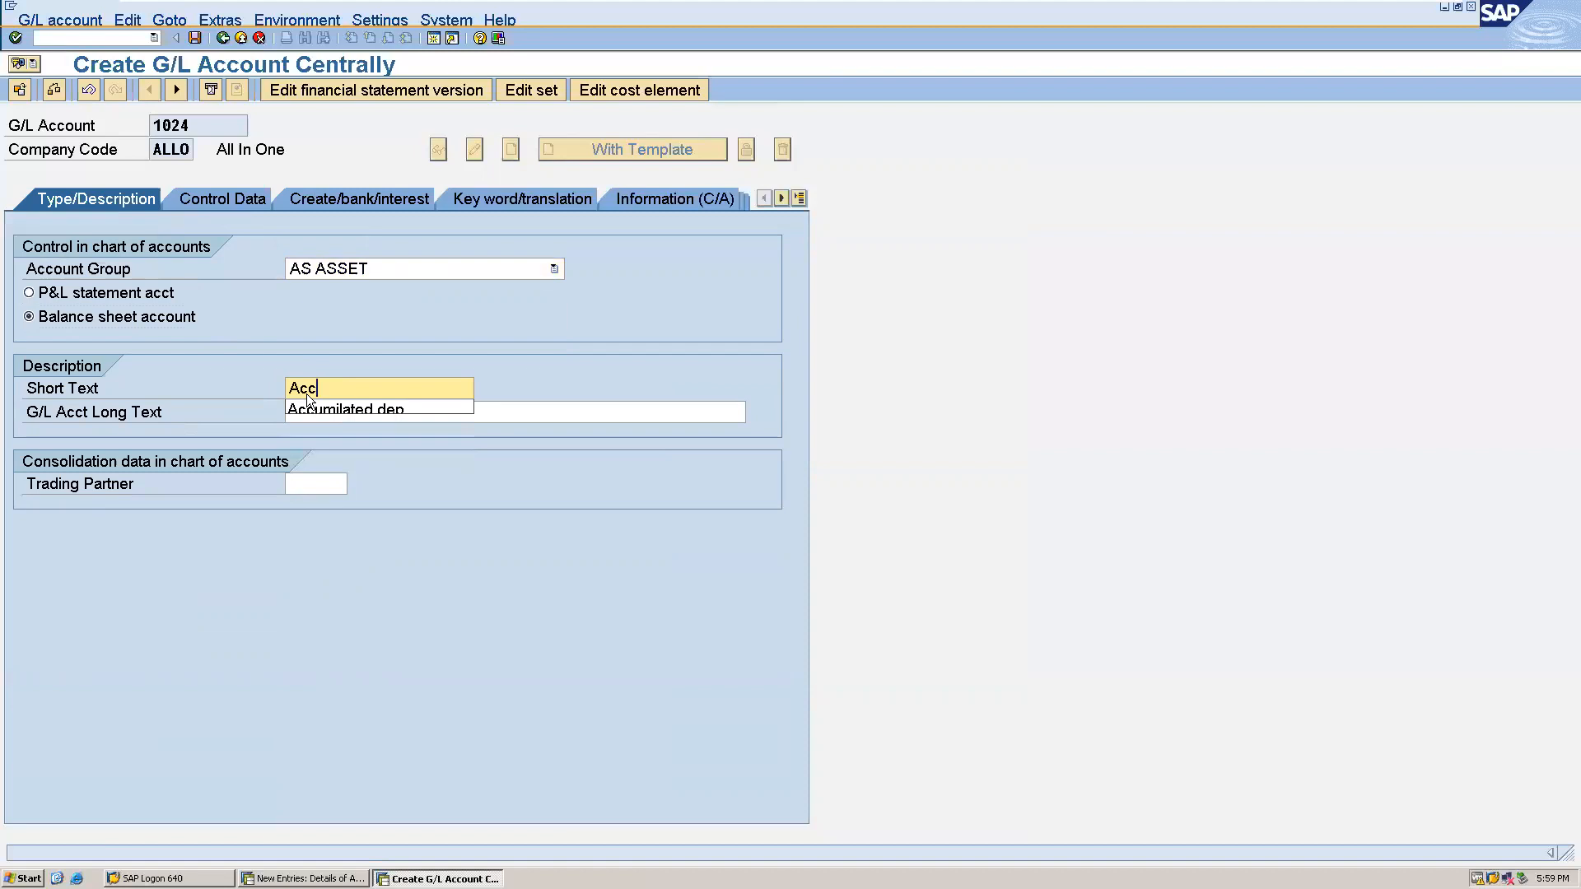
left_click(345, 409)
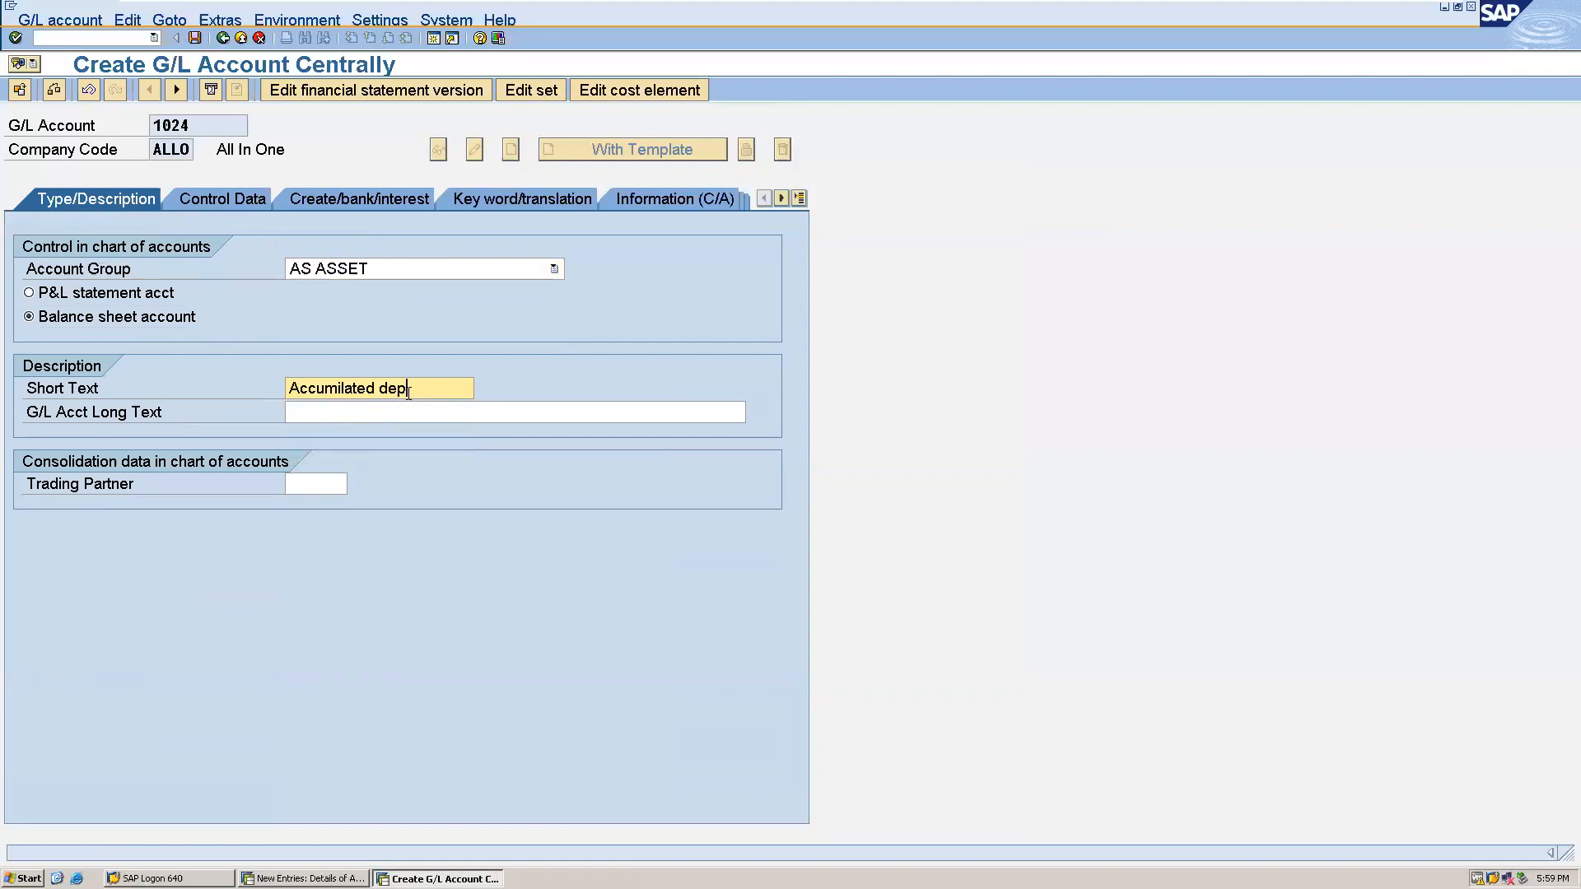
left_click_drag(417, 392, 92, 387)
key("ctrl+c")
left_click_drag(416, 391, 287, 393)
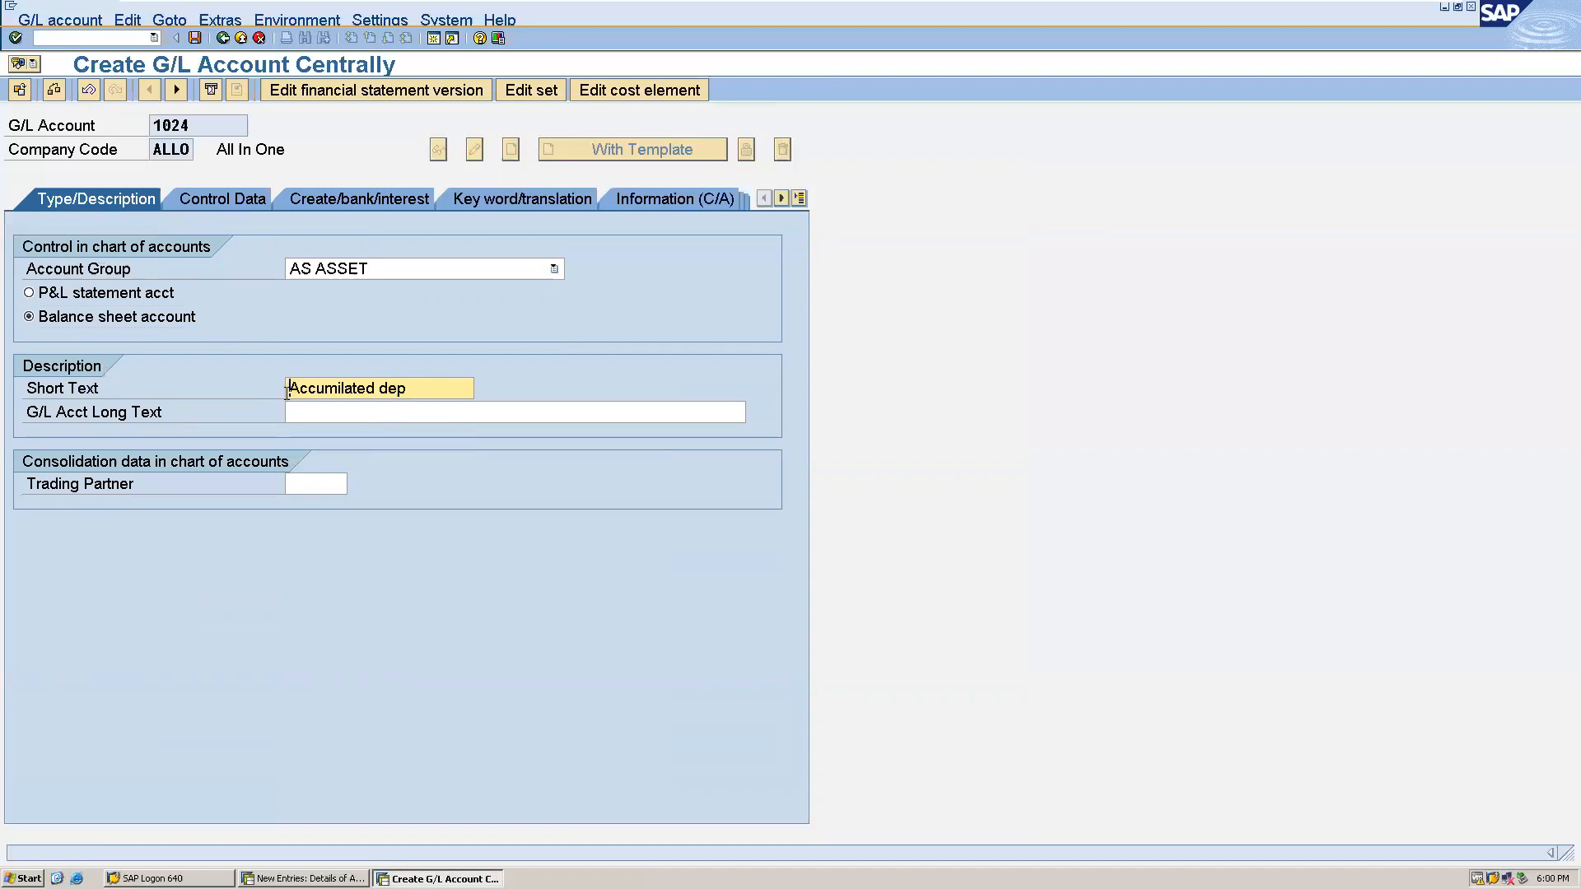
left_click(345, 416)
key("ctrl+v")
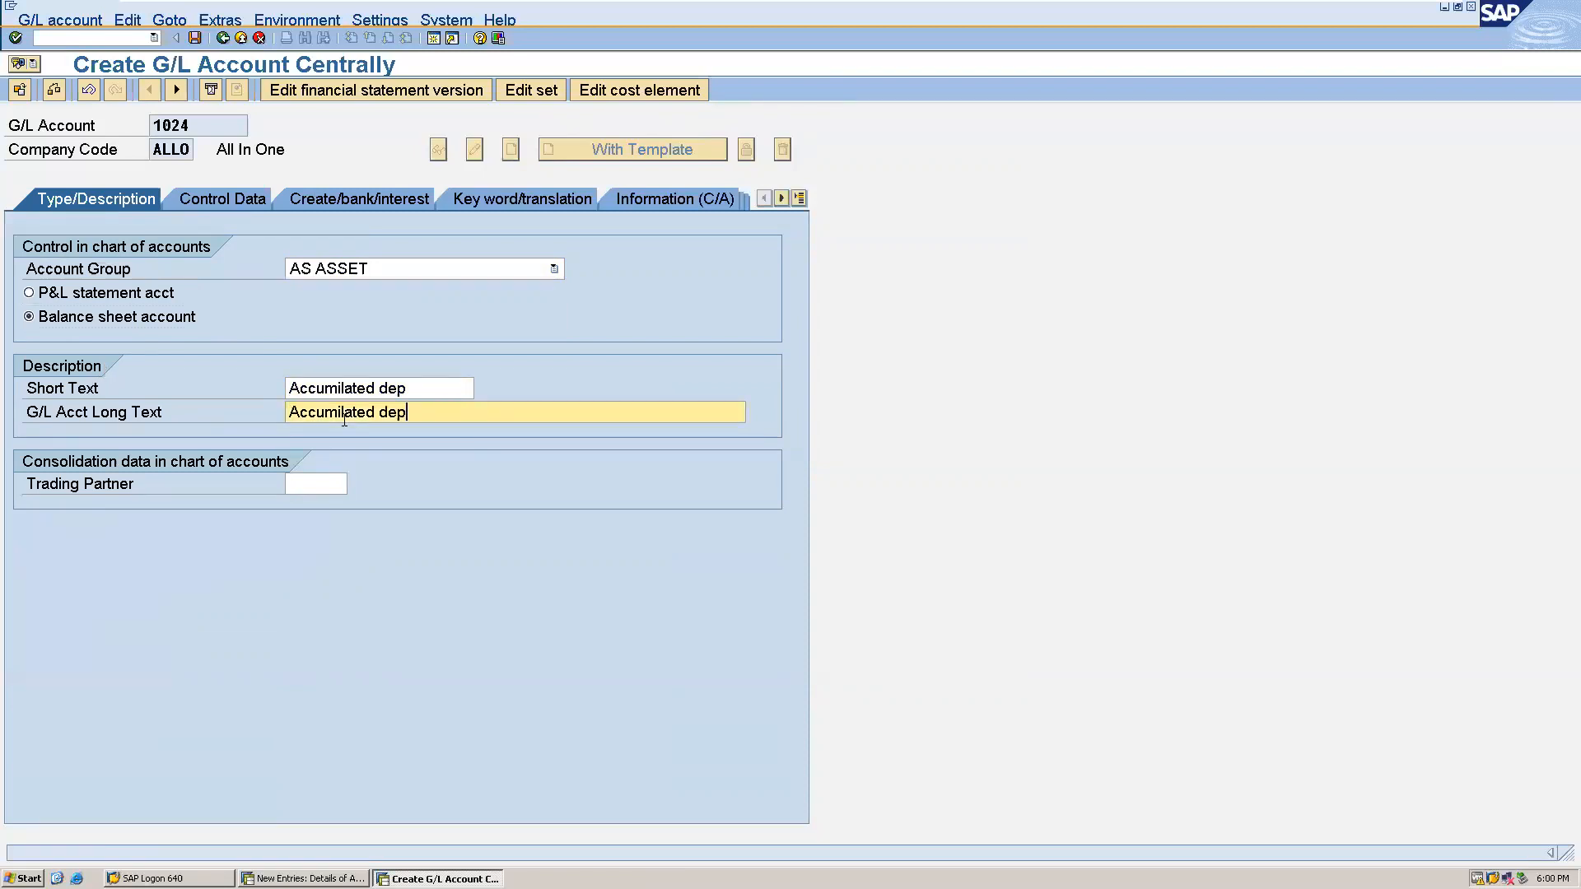
left_click(194, 38)
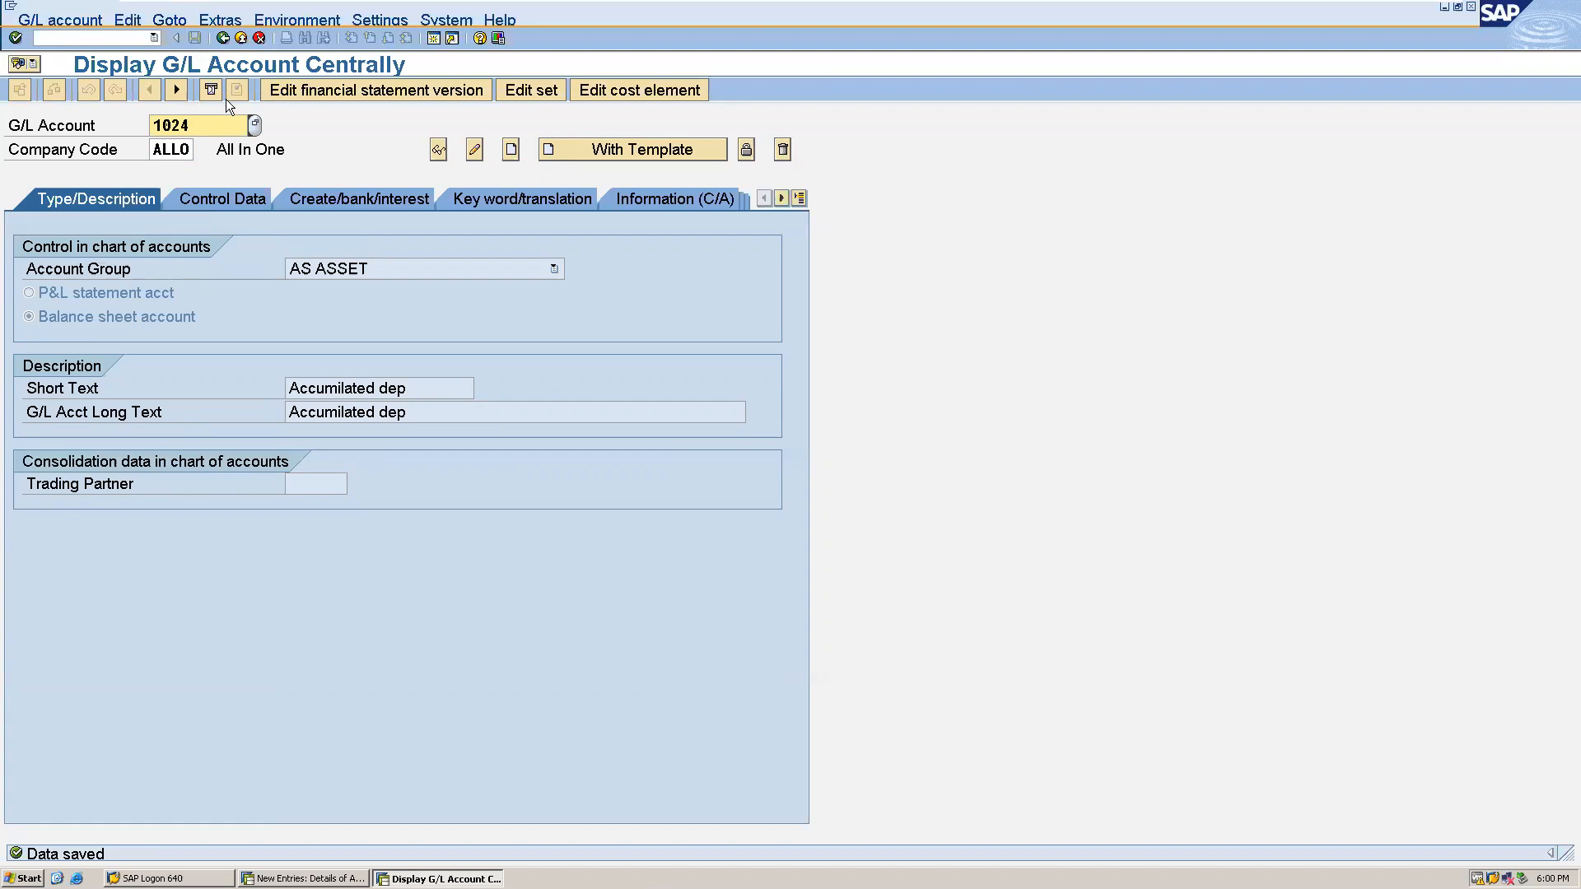
- Start creating G/L account 4023 in company code ALLO and assign it account group EX EXPENSES
left_click(213, 121)
key("BackSpace")
key("BackSpace")
key("BackSpace")
key("BackSpace")
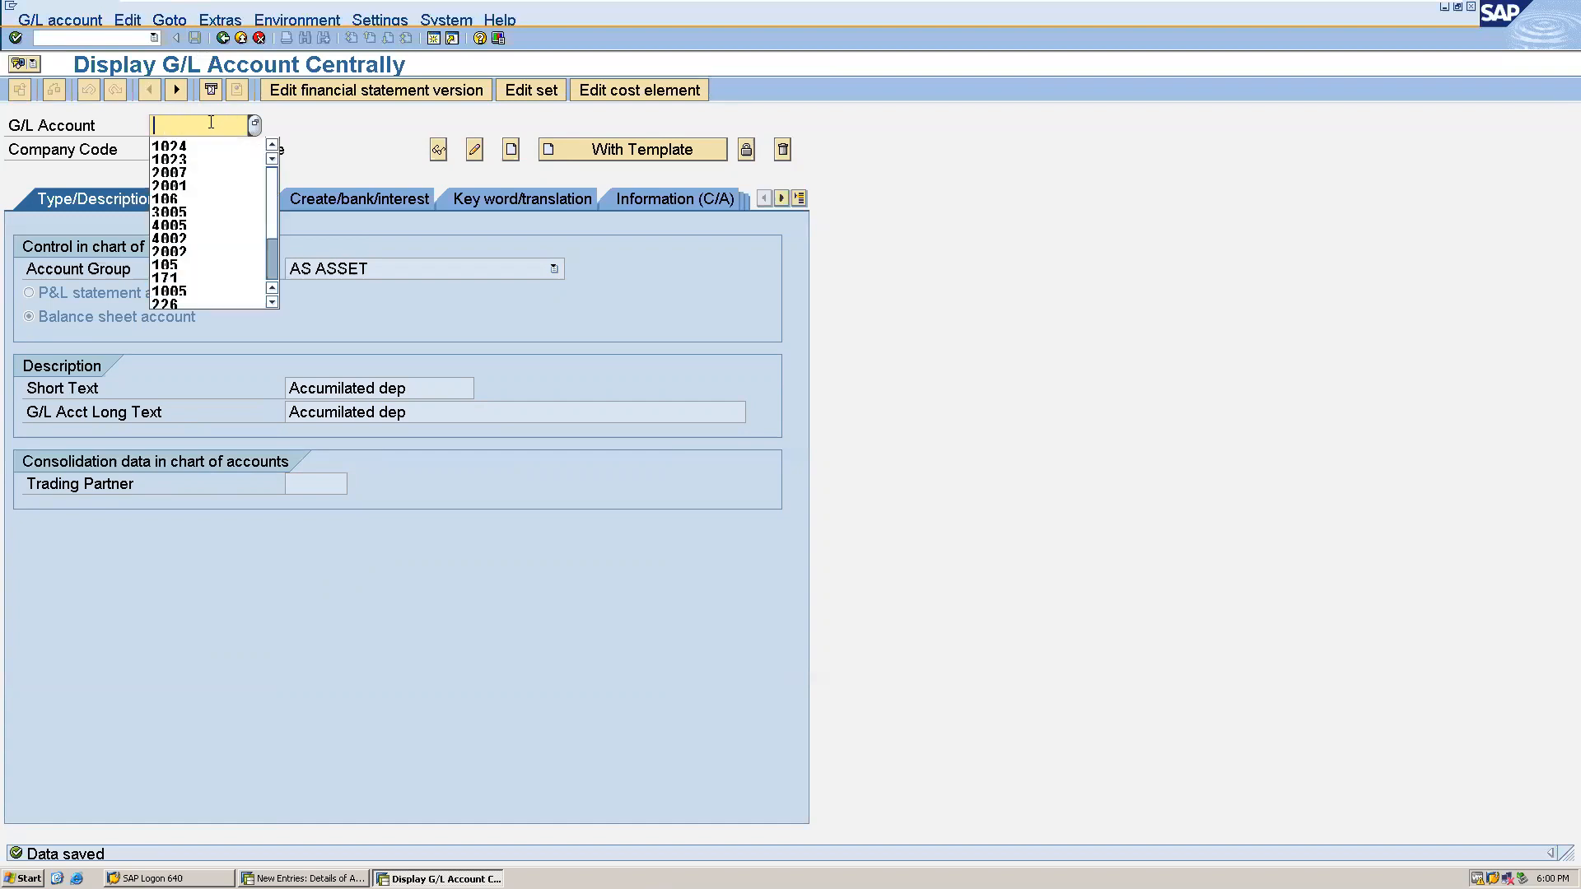
type("4023")
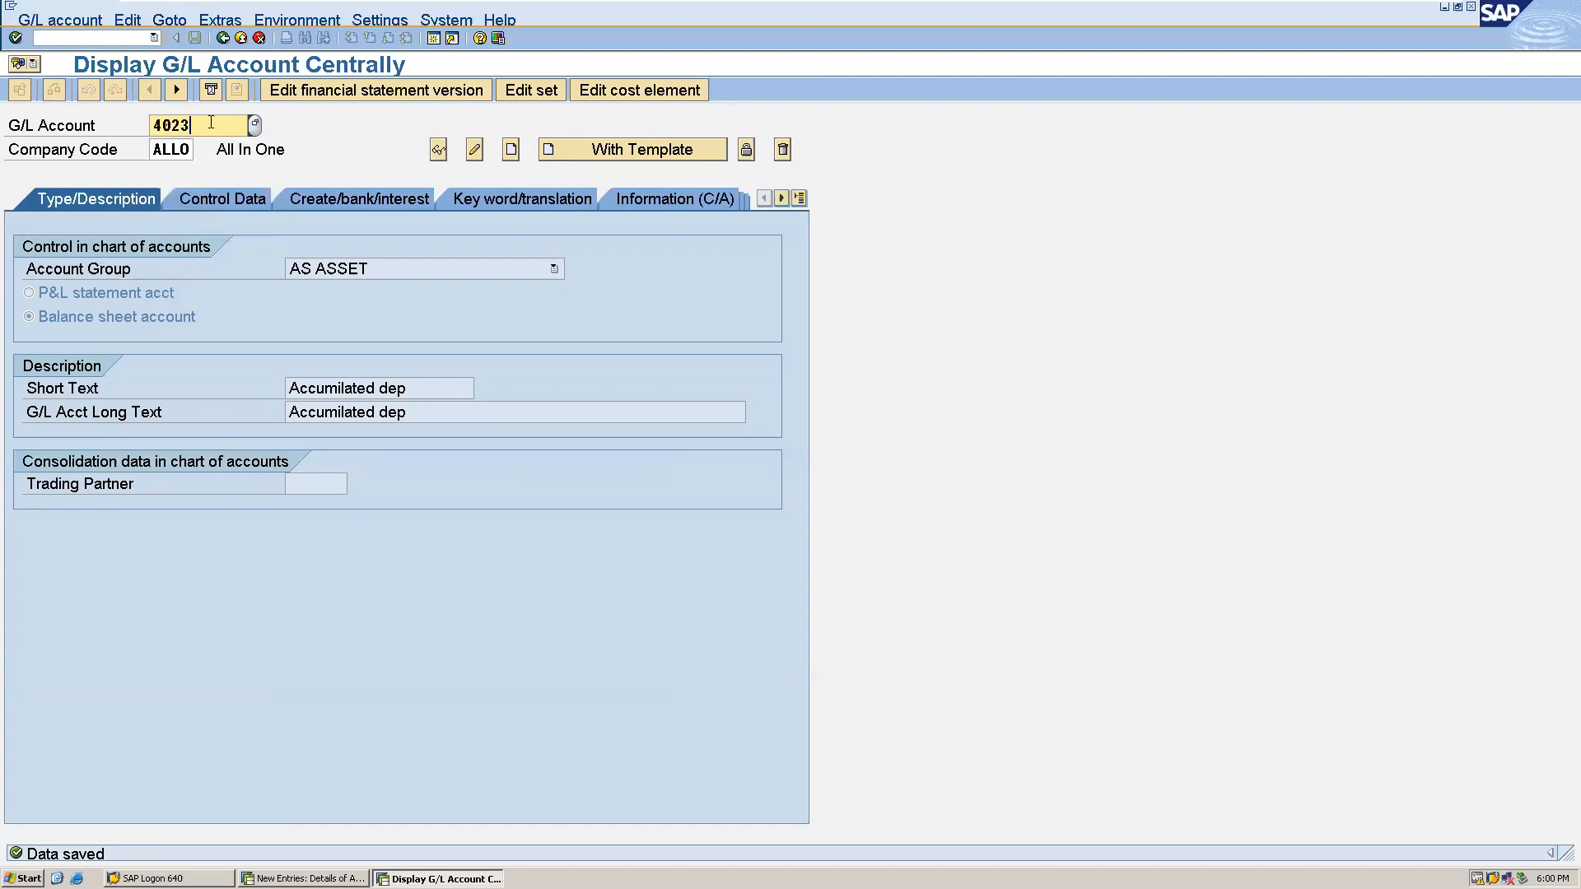
left_click(511, 157)
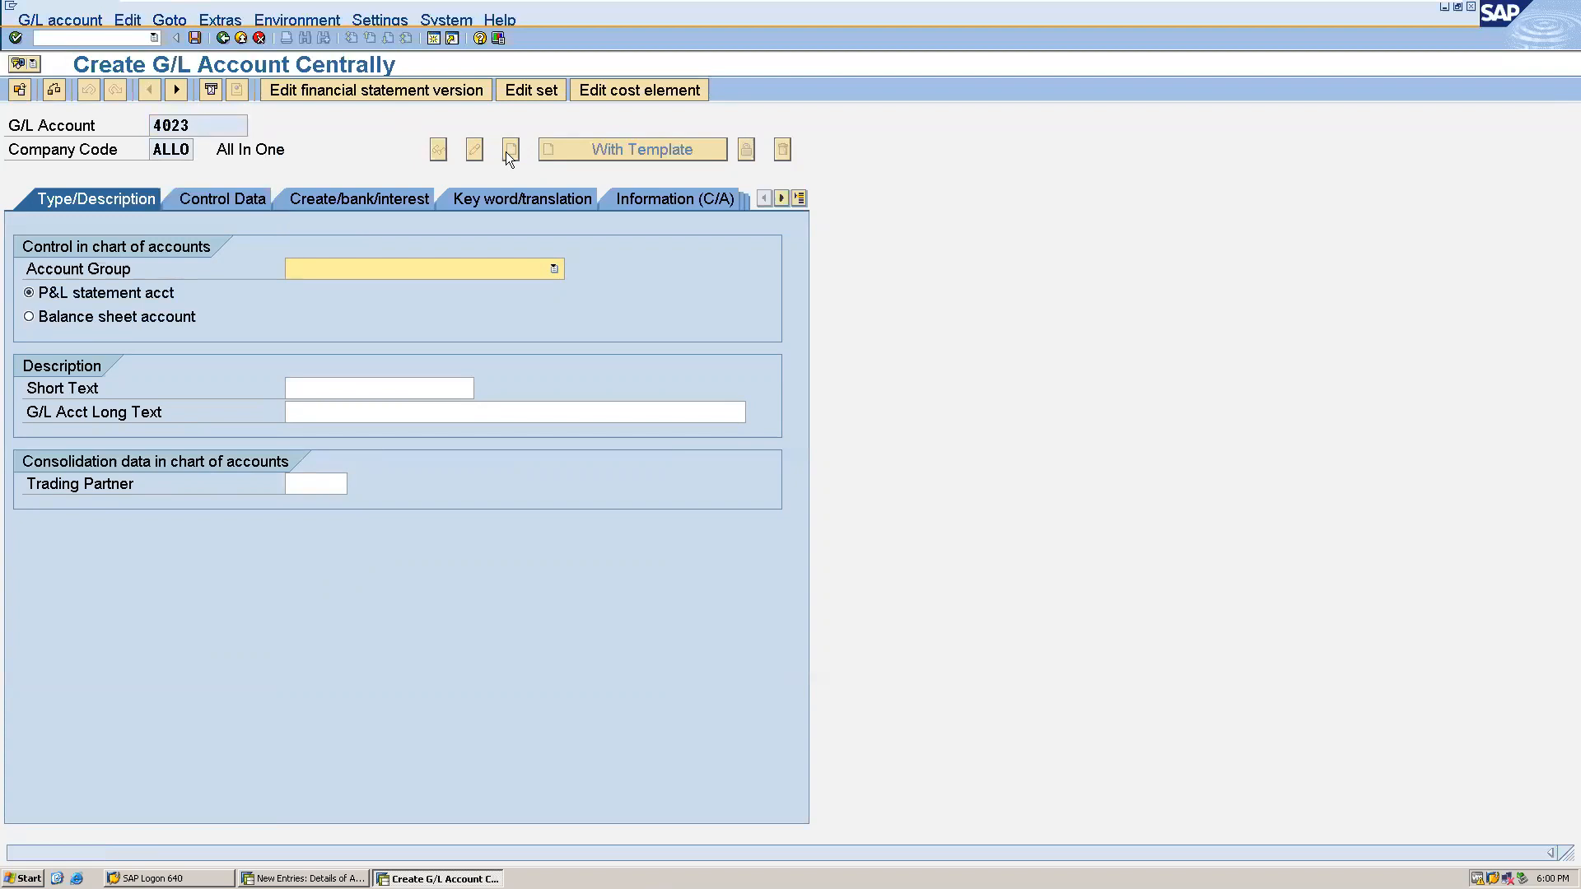
left_click(554, 269)
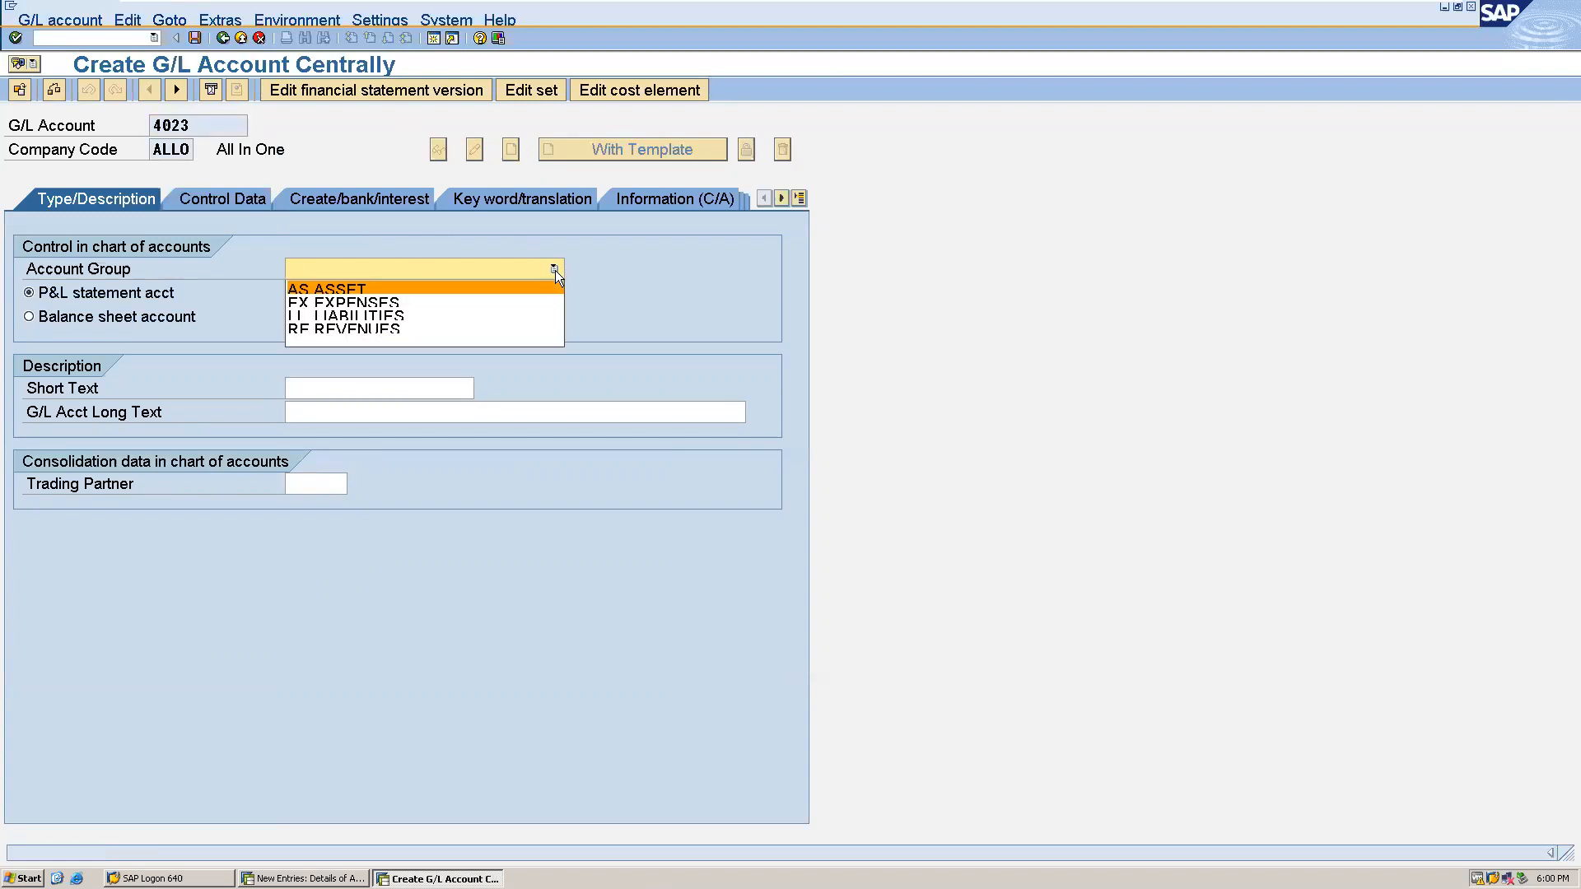
left_click(505, 303)
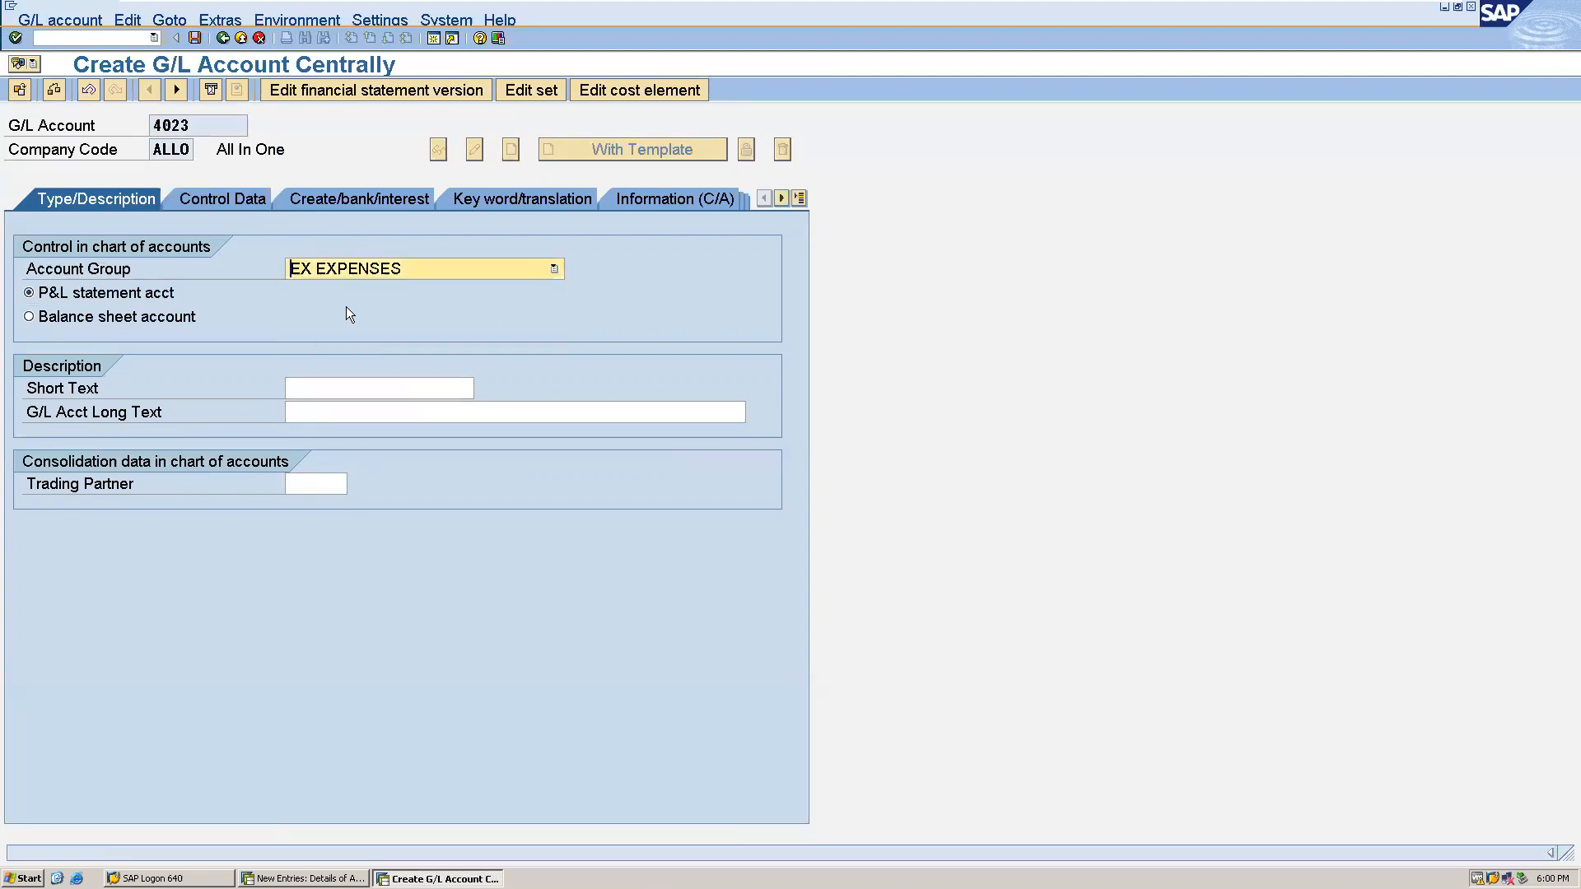
- Enter "Loss due to scrap" as both the short text and the long text of G/L account 4023
left_click(332, 389)
type("l")
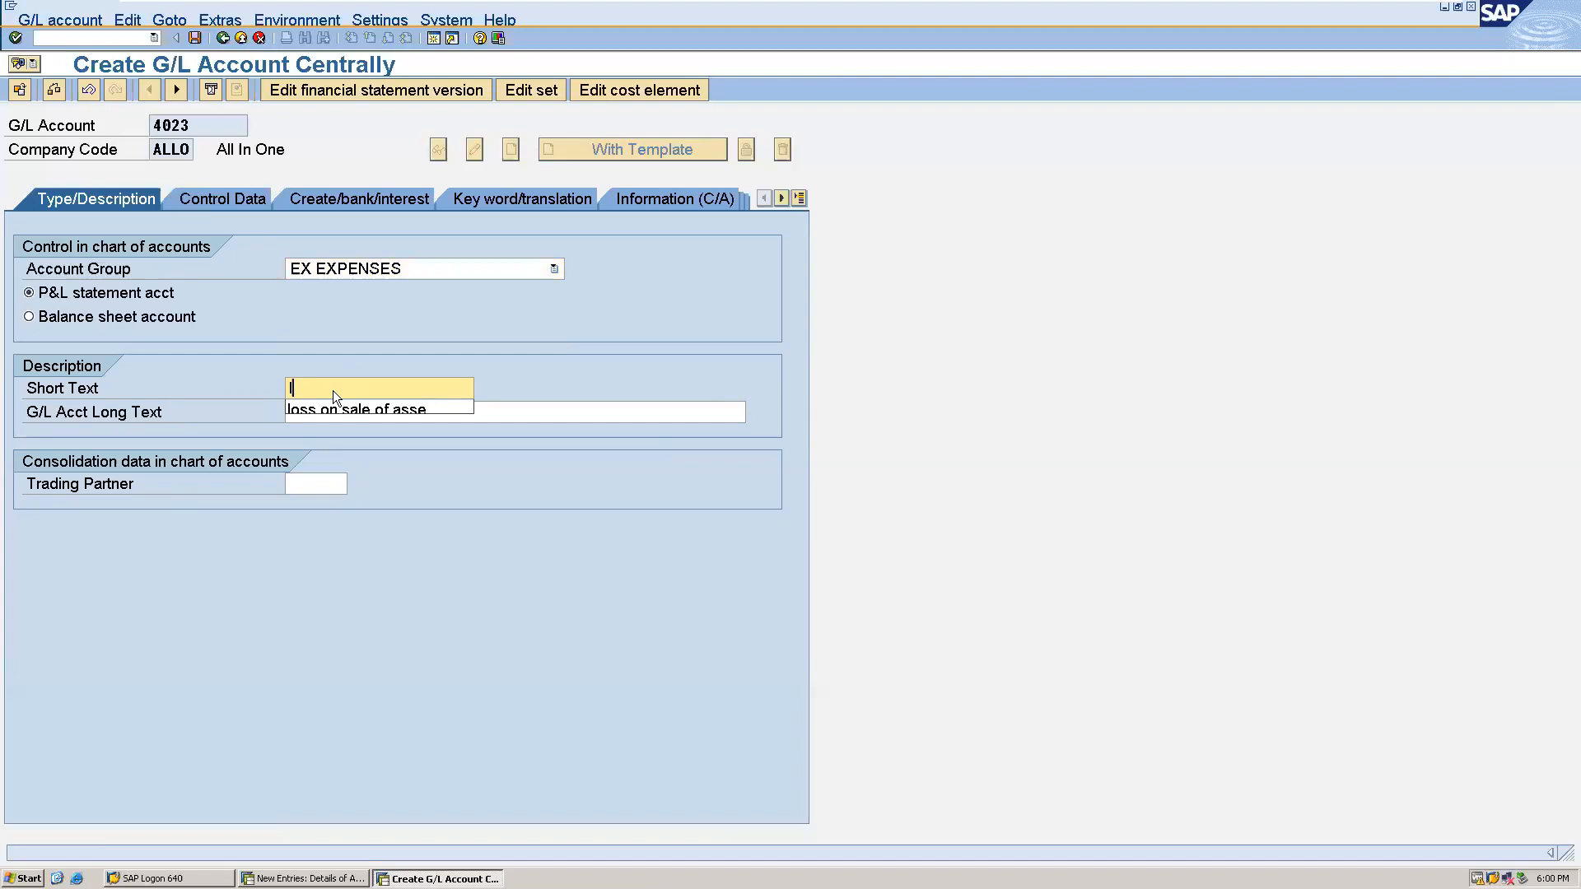
type("OSS")
key("BackSpace")
key("BackSpace")
key("BackSpace")
key("BackSpace")
key("BackSpace")
type("Loss due to scrap")
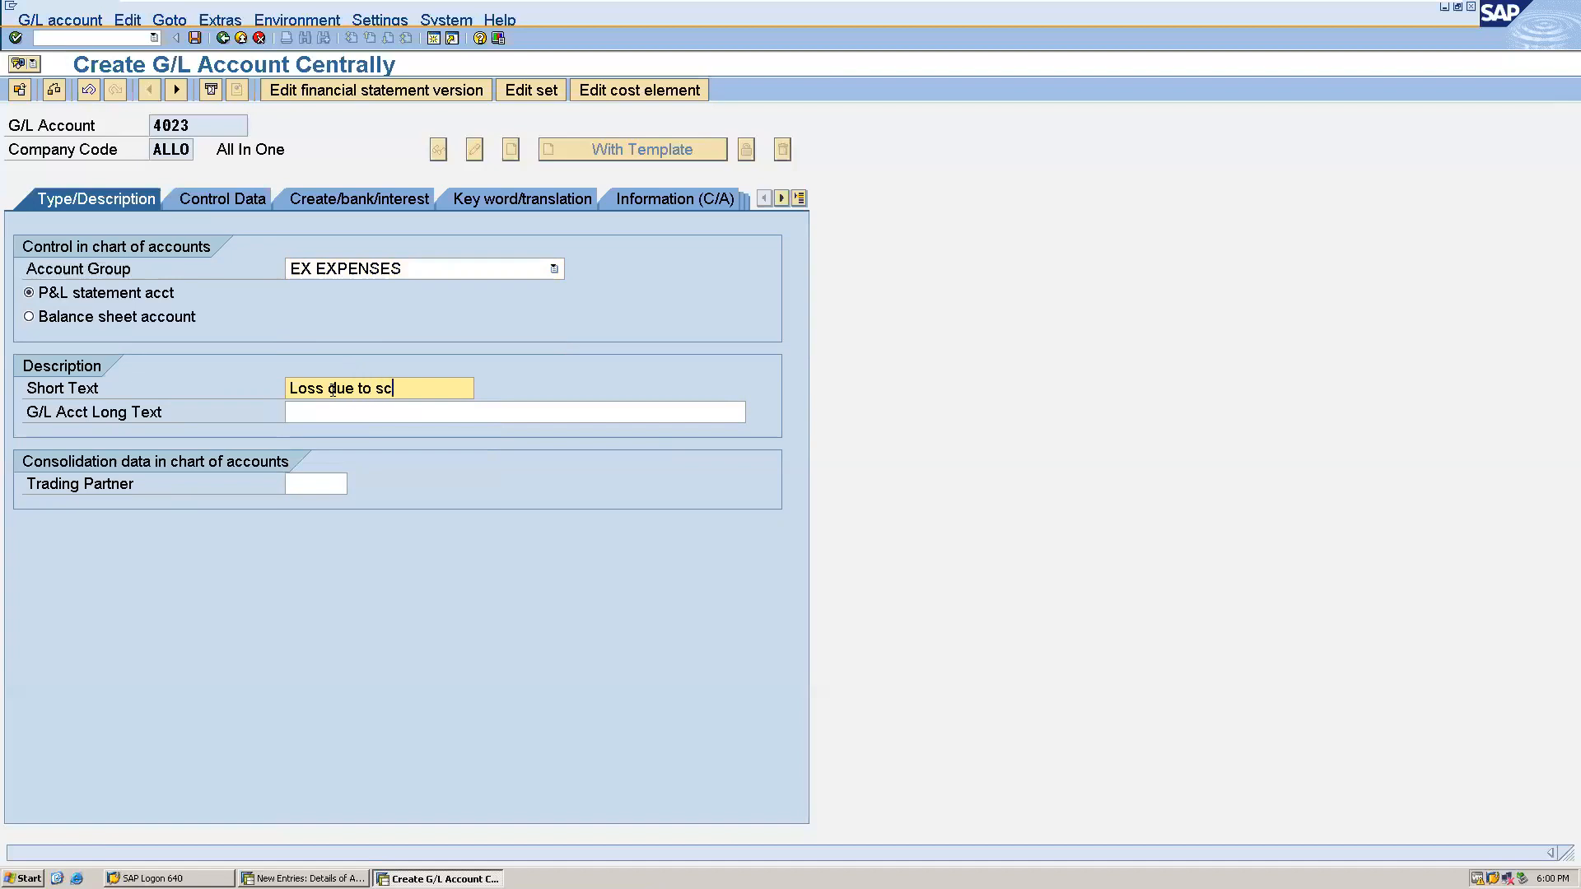
left_click_drag(444, 387, 287, 388)
left_click(287, 388)
left_click(298, 416)
key("ctrl+v")
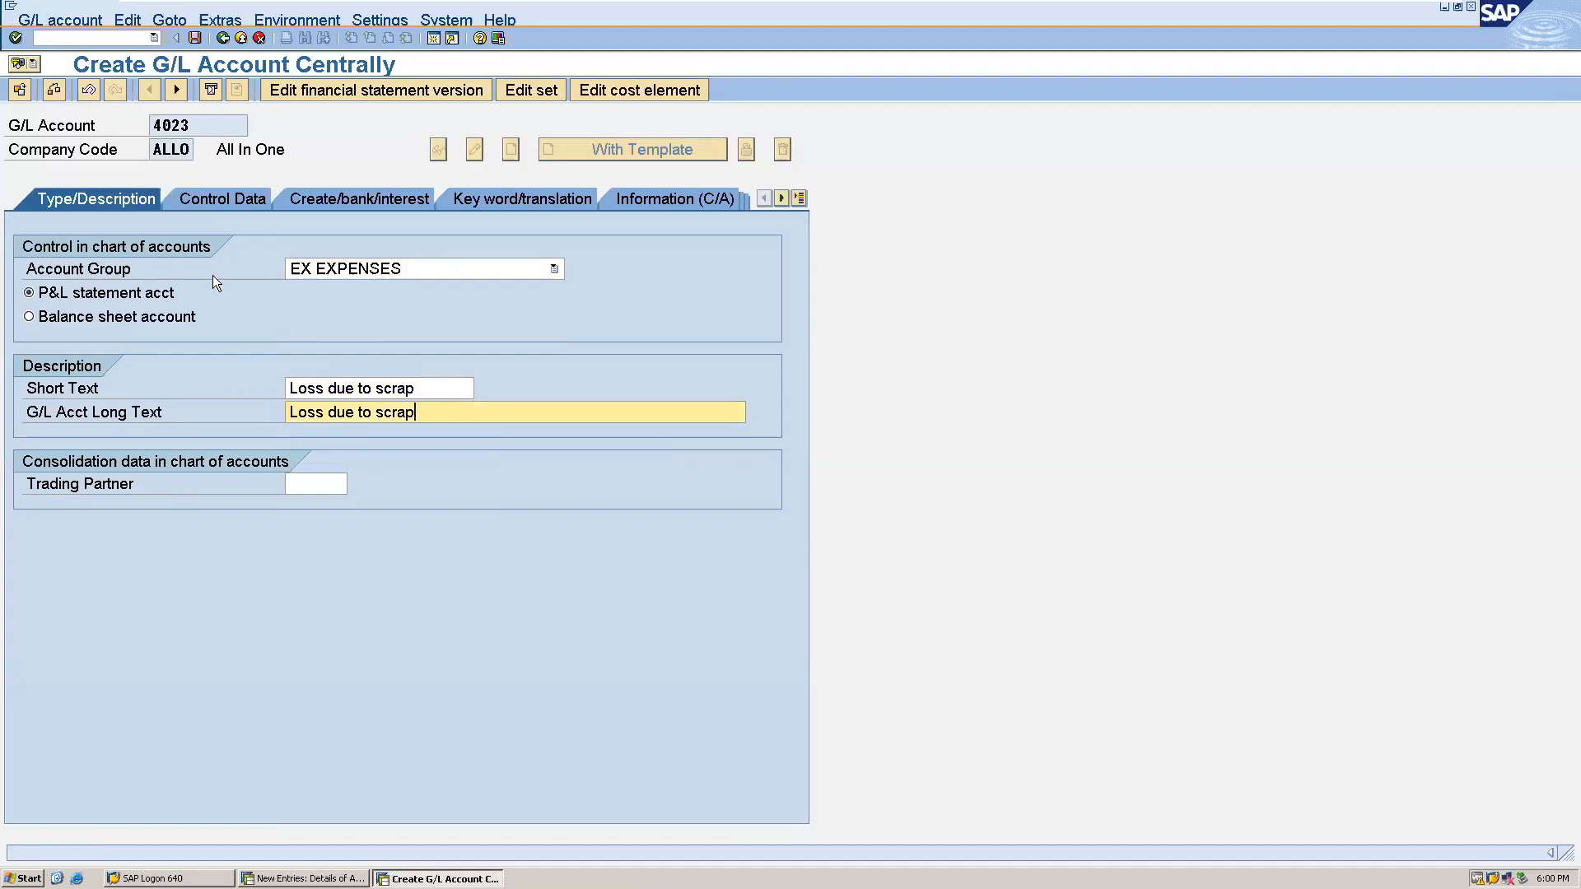
- Assign field status group G001 General (with text, allocation) to G/L account 4023 and save the account
left_click(315, 200)
left_click(338, 270)
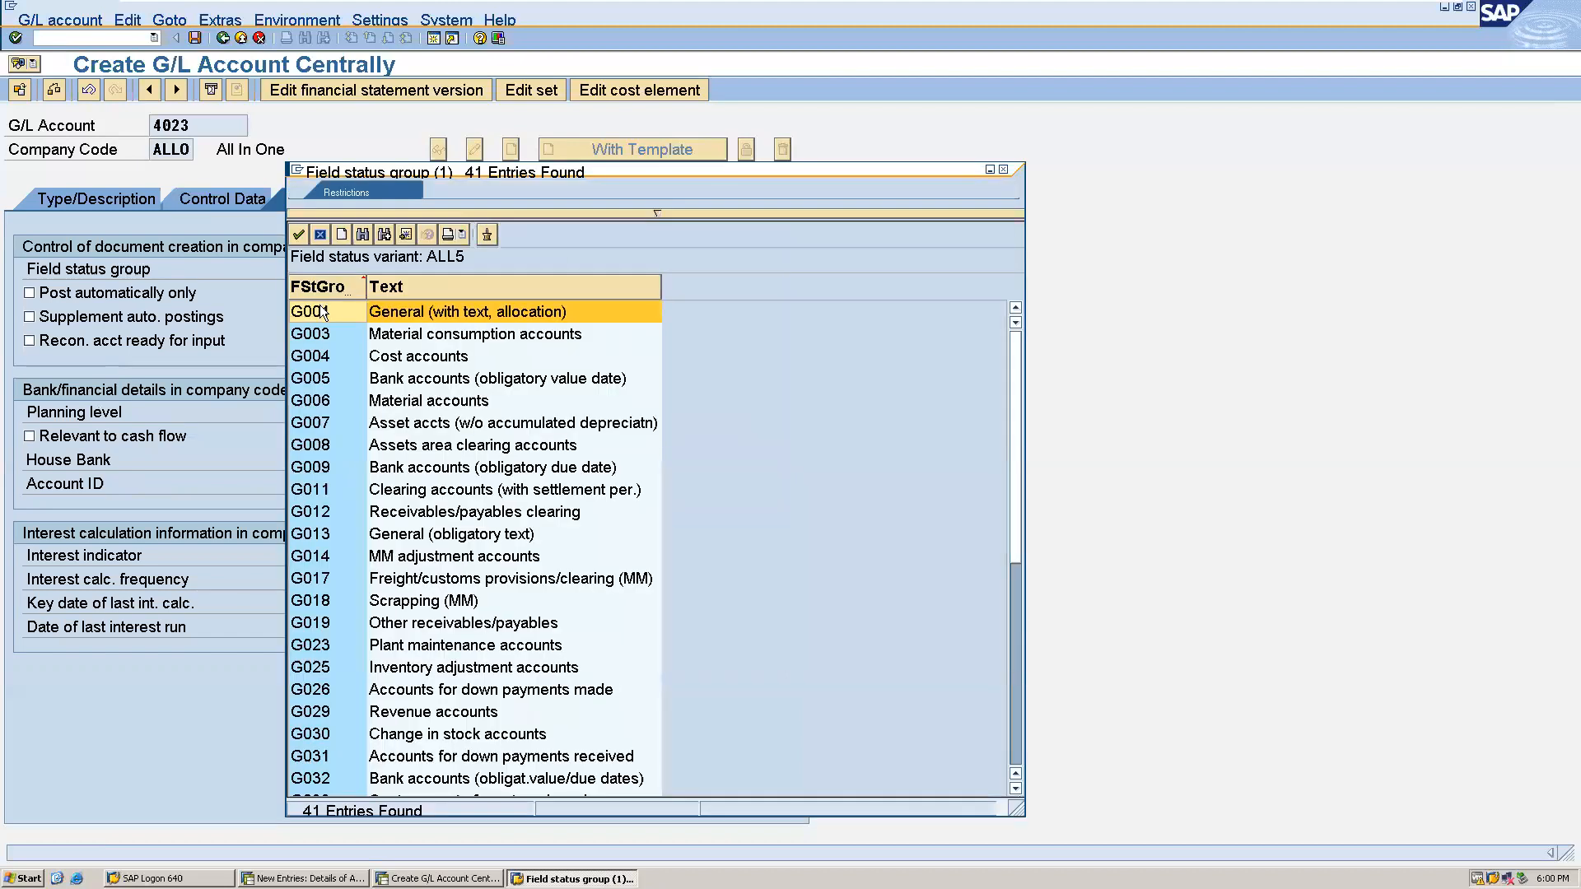
double_click(388, 311)
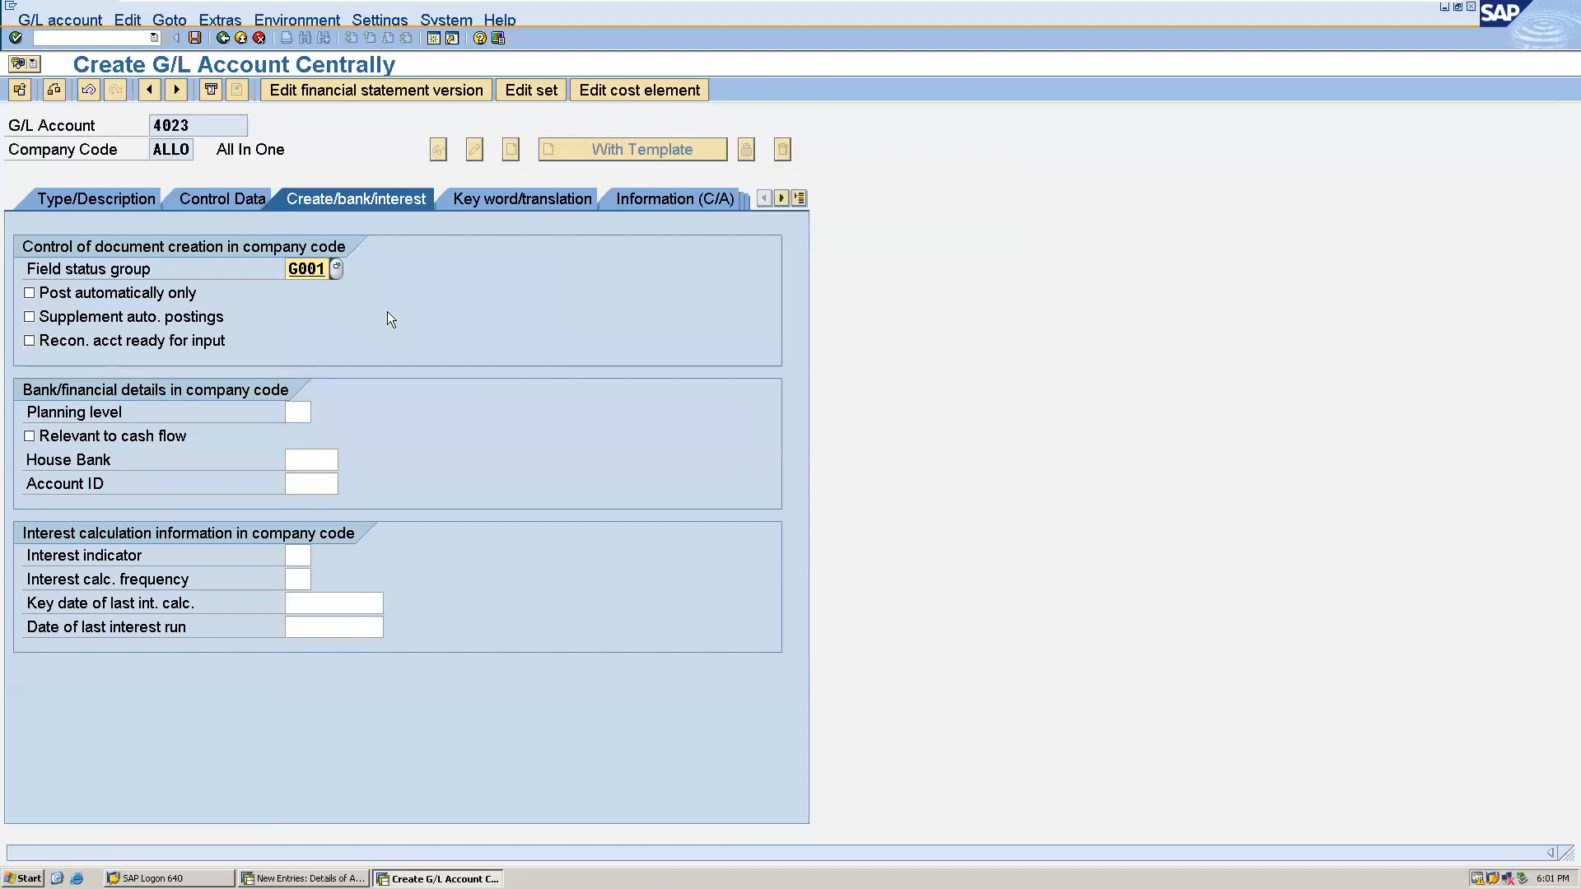
left_click(200, 37)
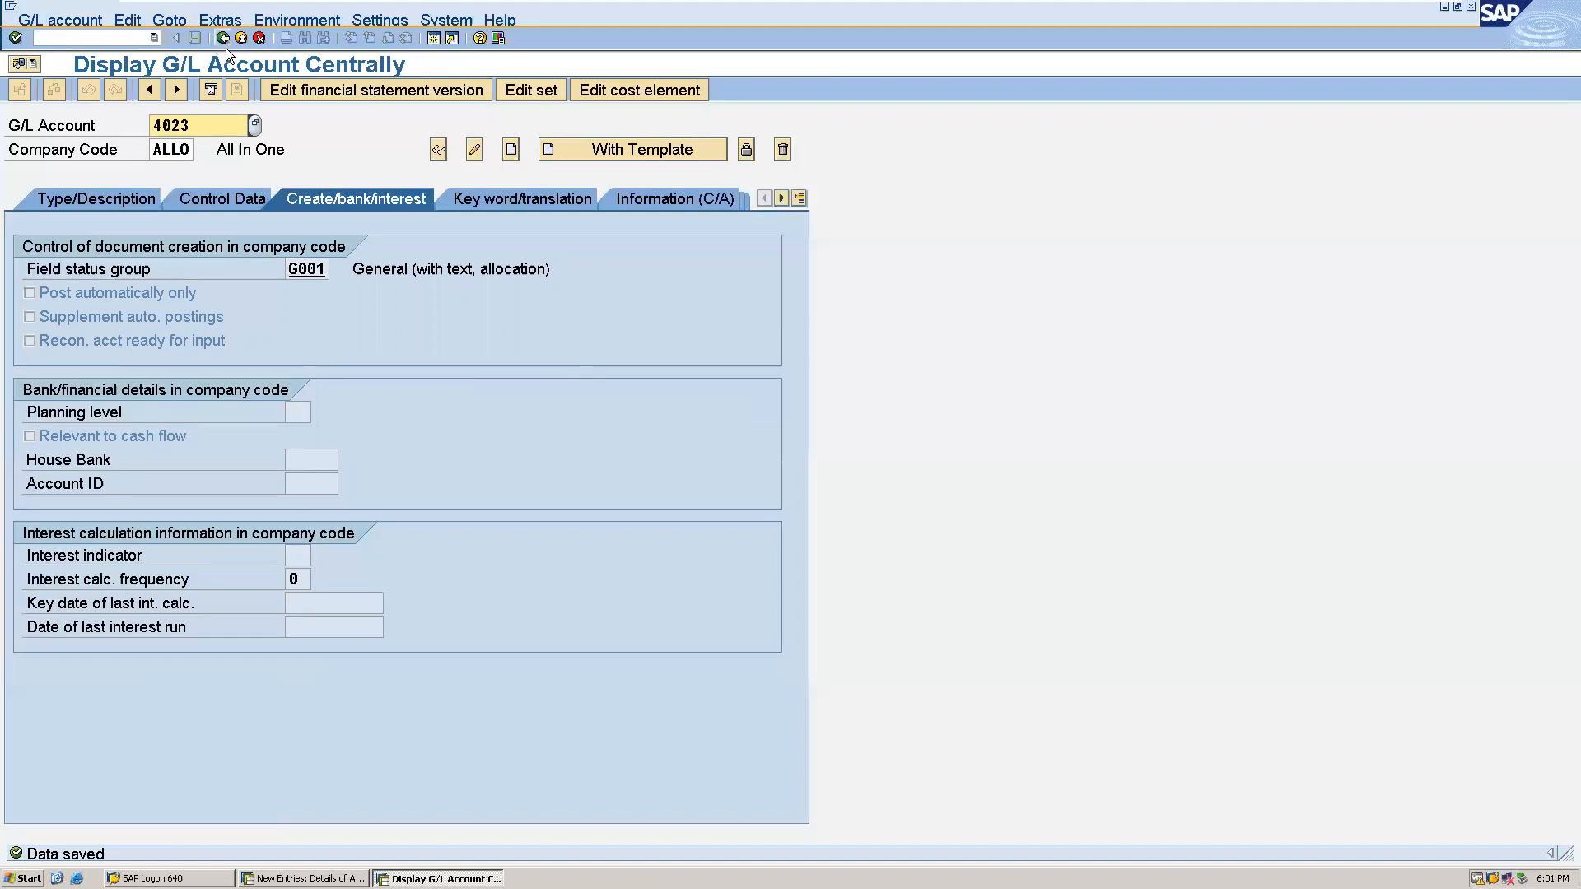
- Start creating G/L account 3023 in company code ALLO and assign it field status group G001
left_click(204, 125)
key("BackSpace")
key("BackSpace")
key("BackSpace")
key("BackSpace")
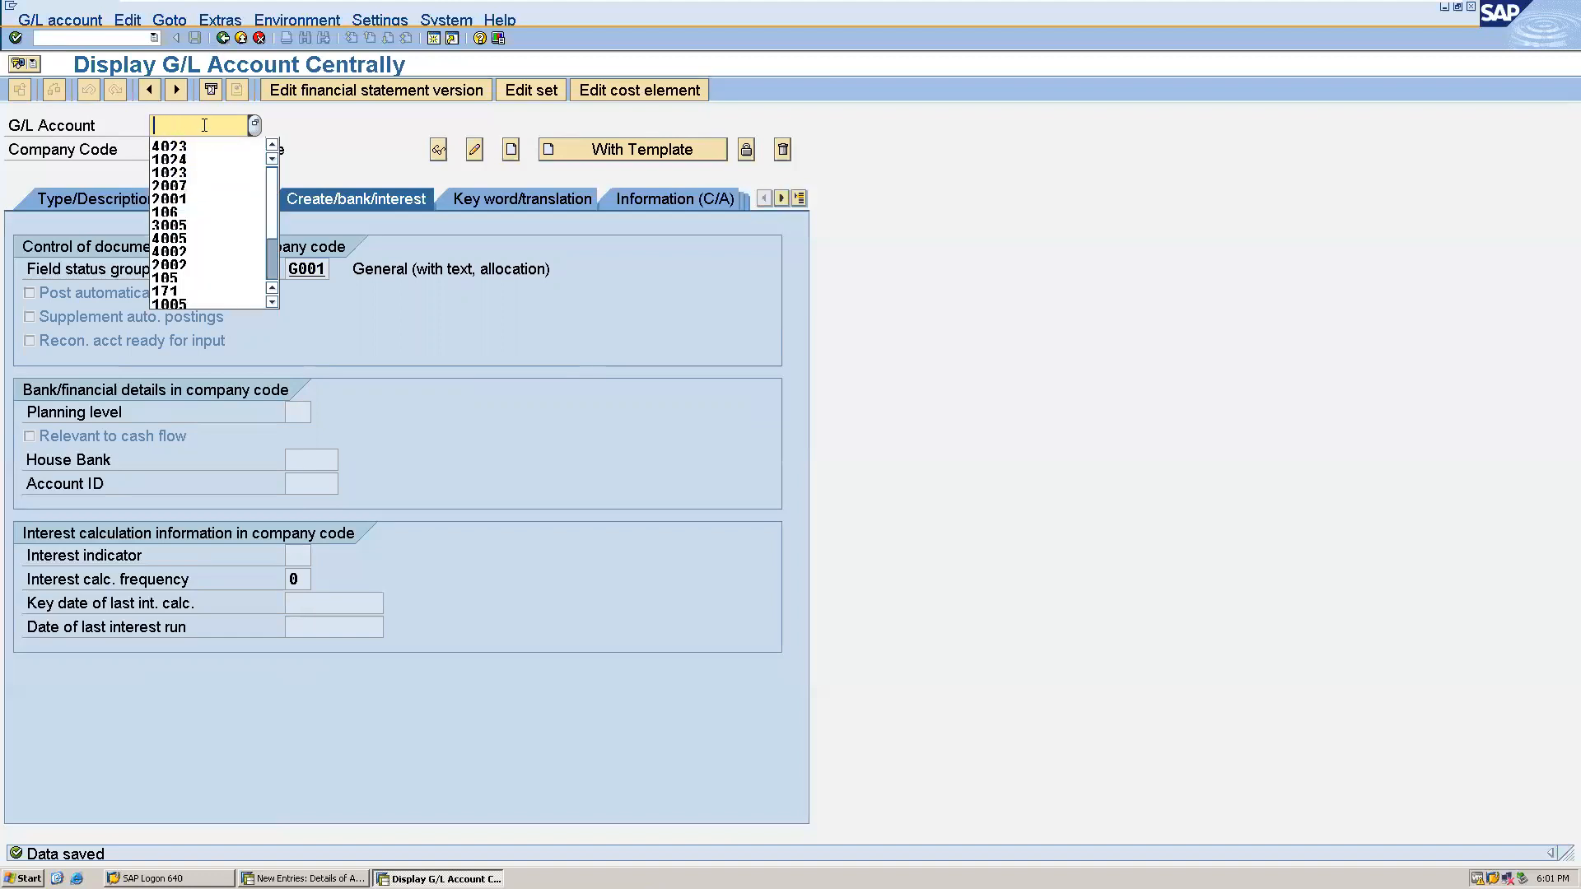
type("3023")
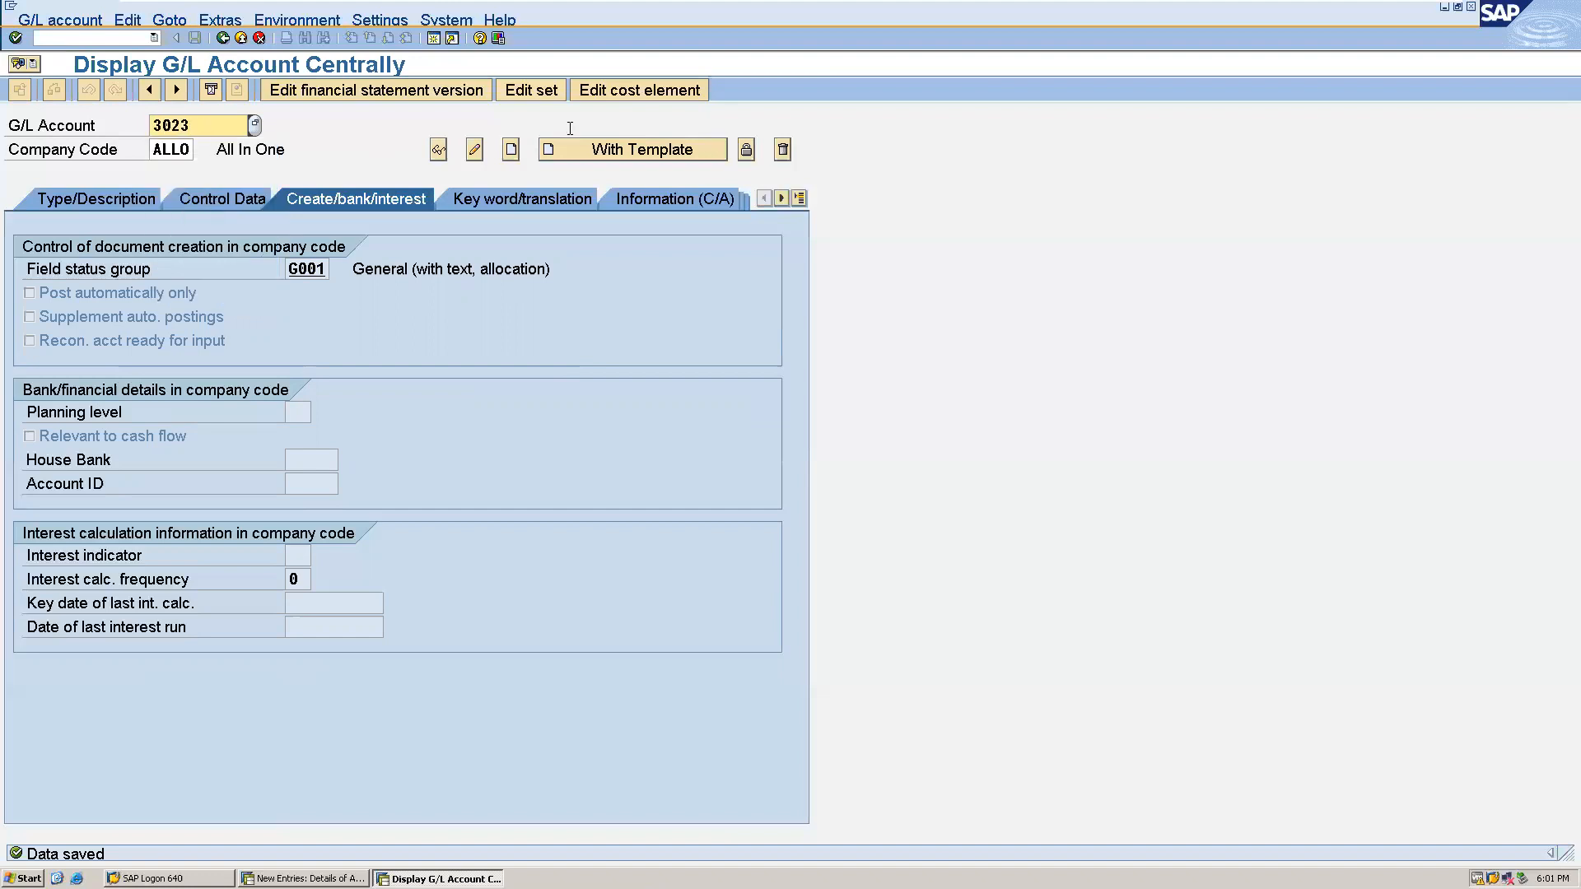
left_click(510, 150)
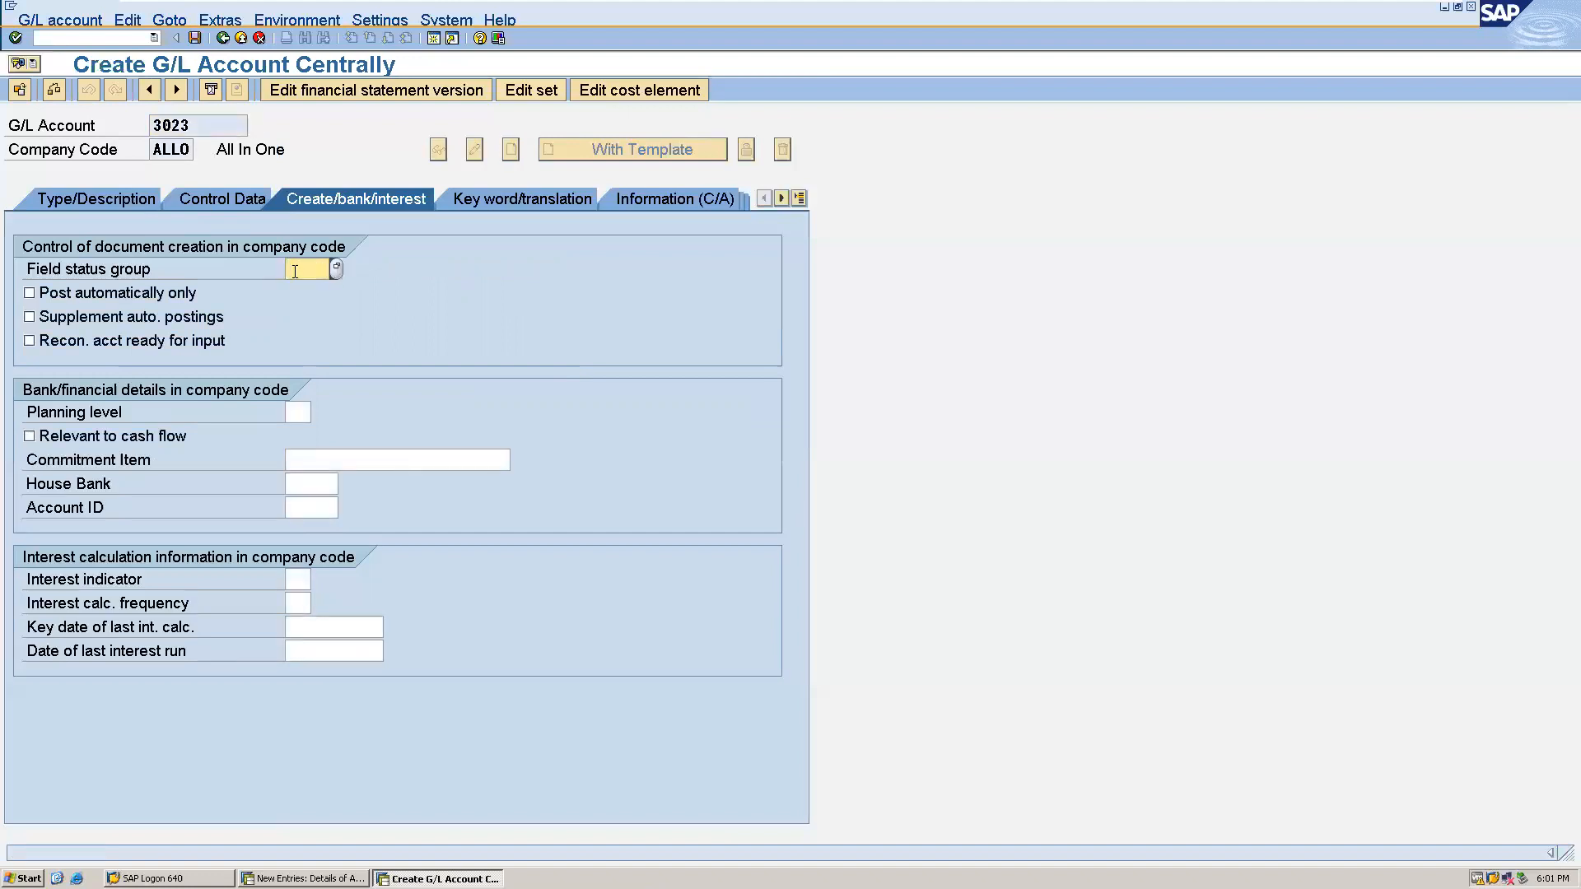
type("g001")
- Assign account group RE REVENUES to G/L account 3023 in its type and description data
left_click(110, 191)
left_click(321, 277)
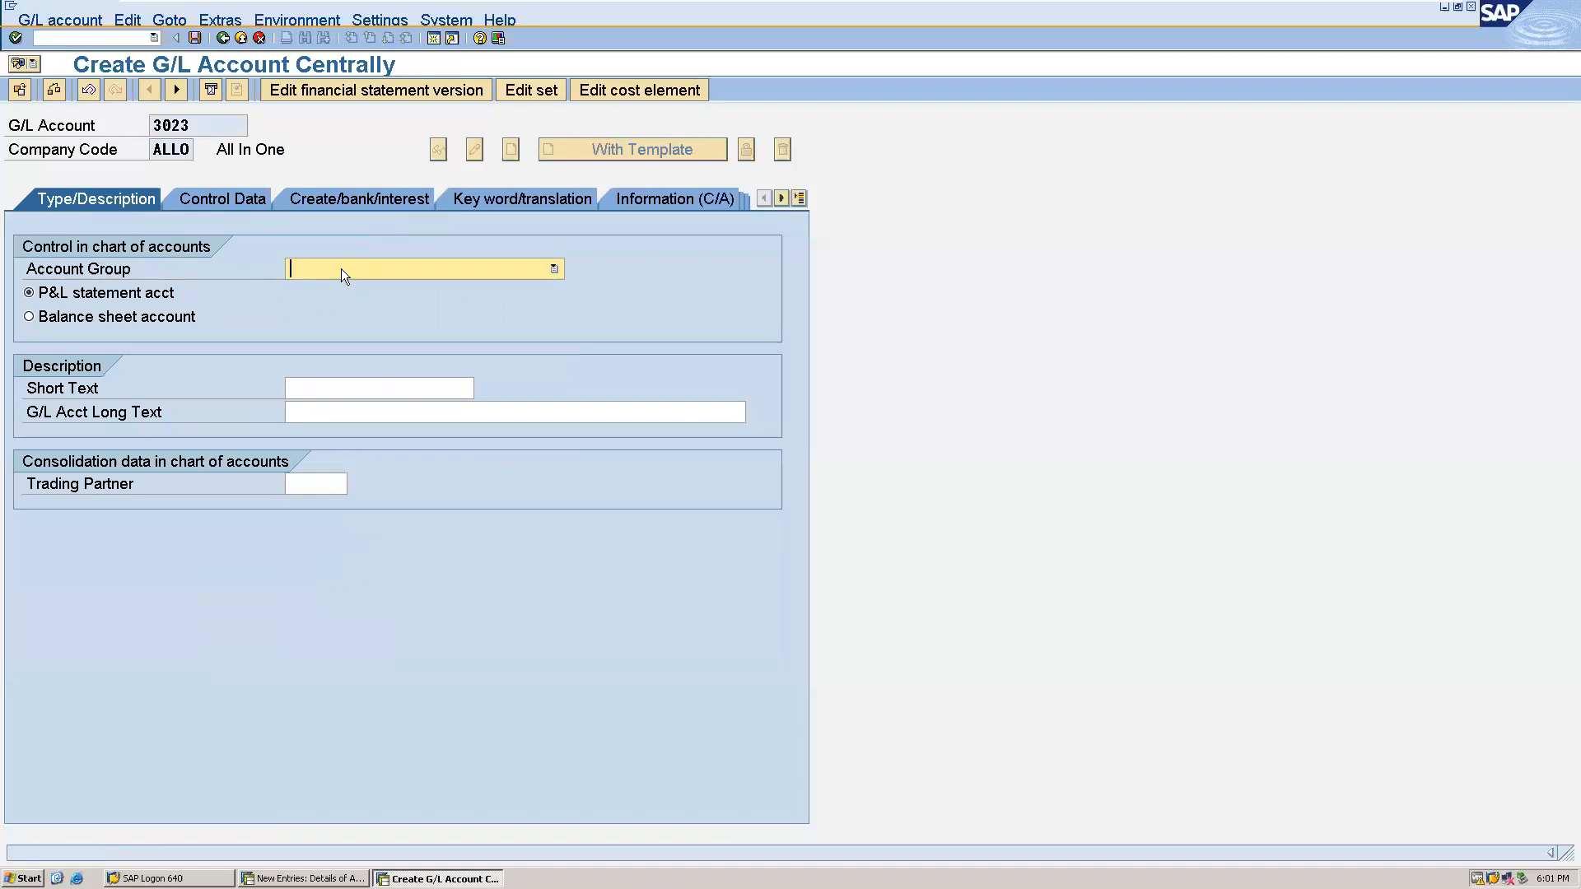
left_click(341, 268)
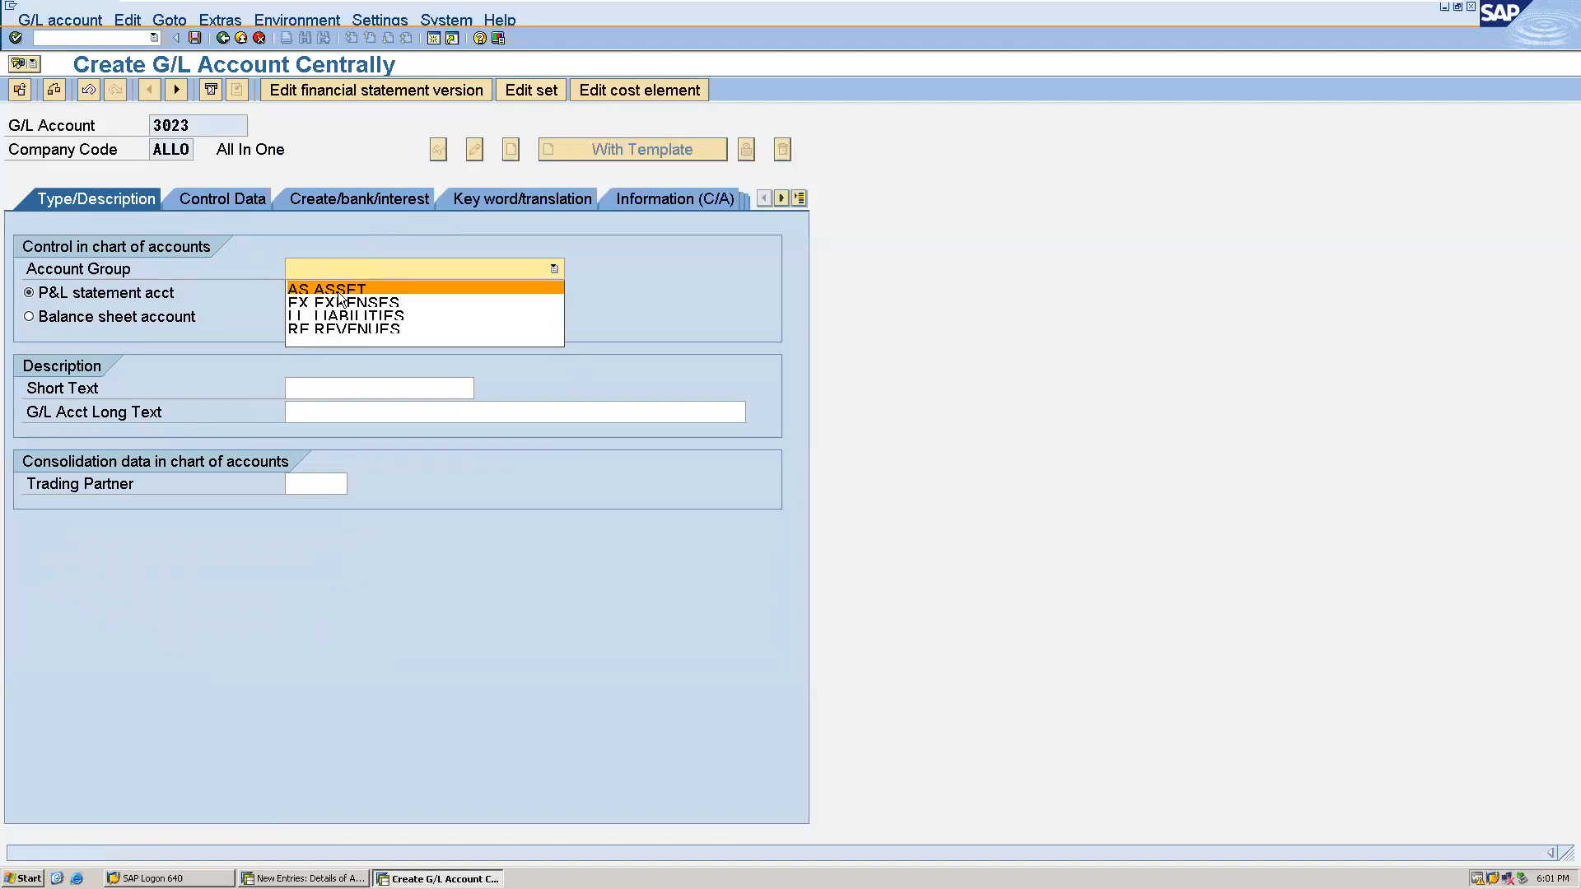
left_click(335, 326)
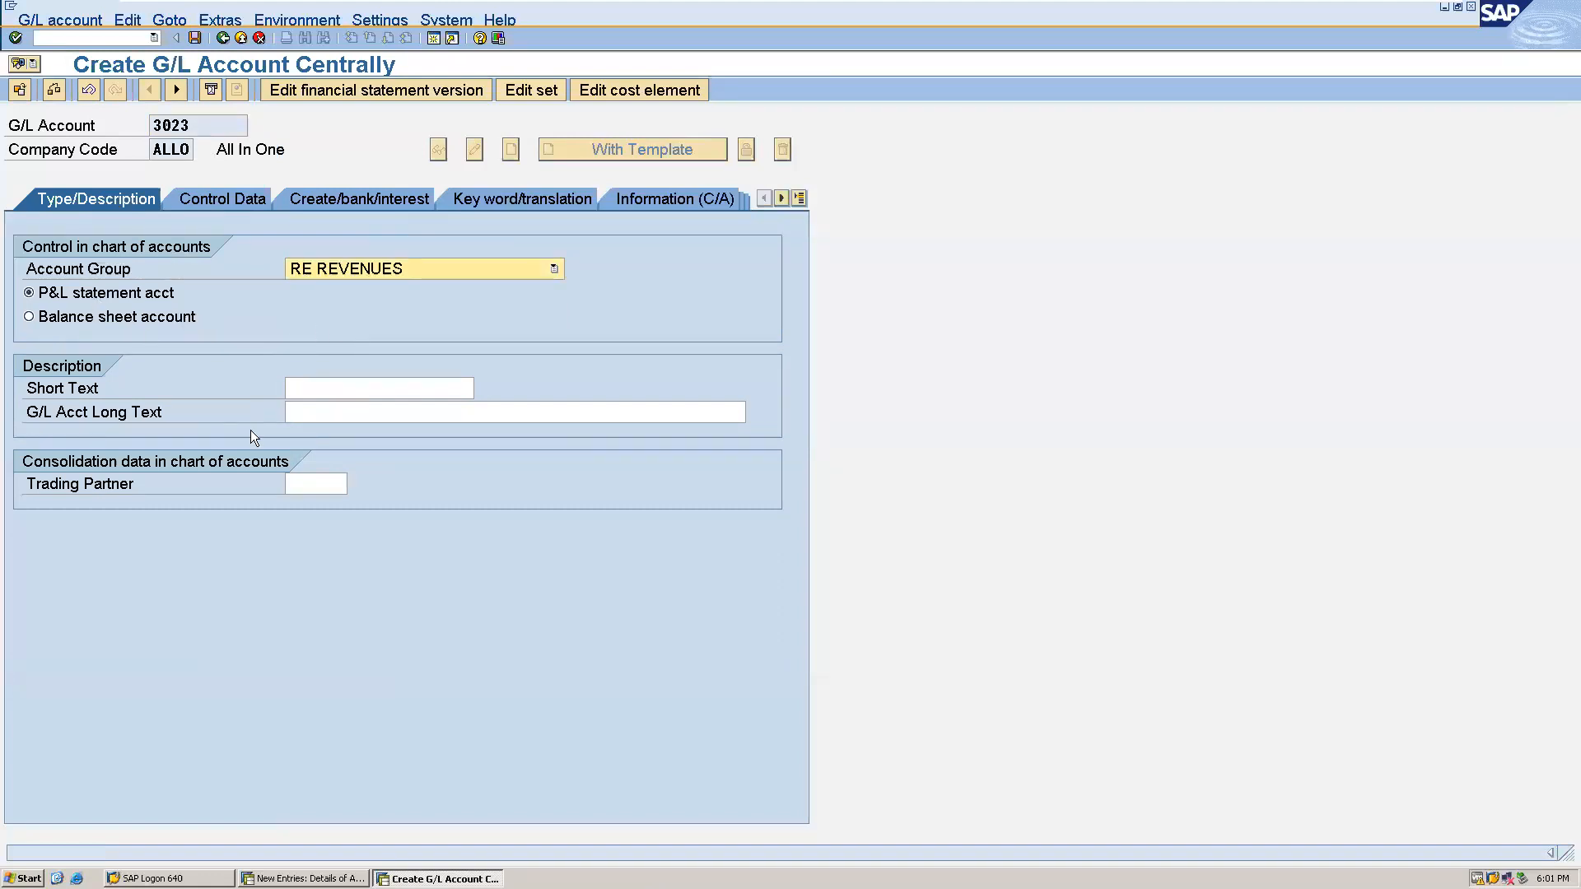
- Enter "profit on sale" as both the short text and the long text of G/L account 3023 and save the account
left_click(332, 387)
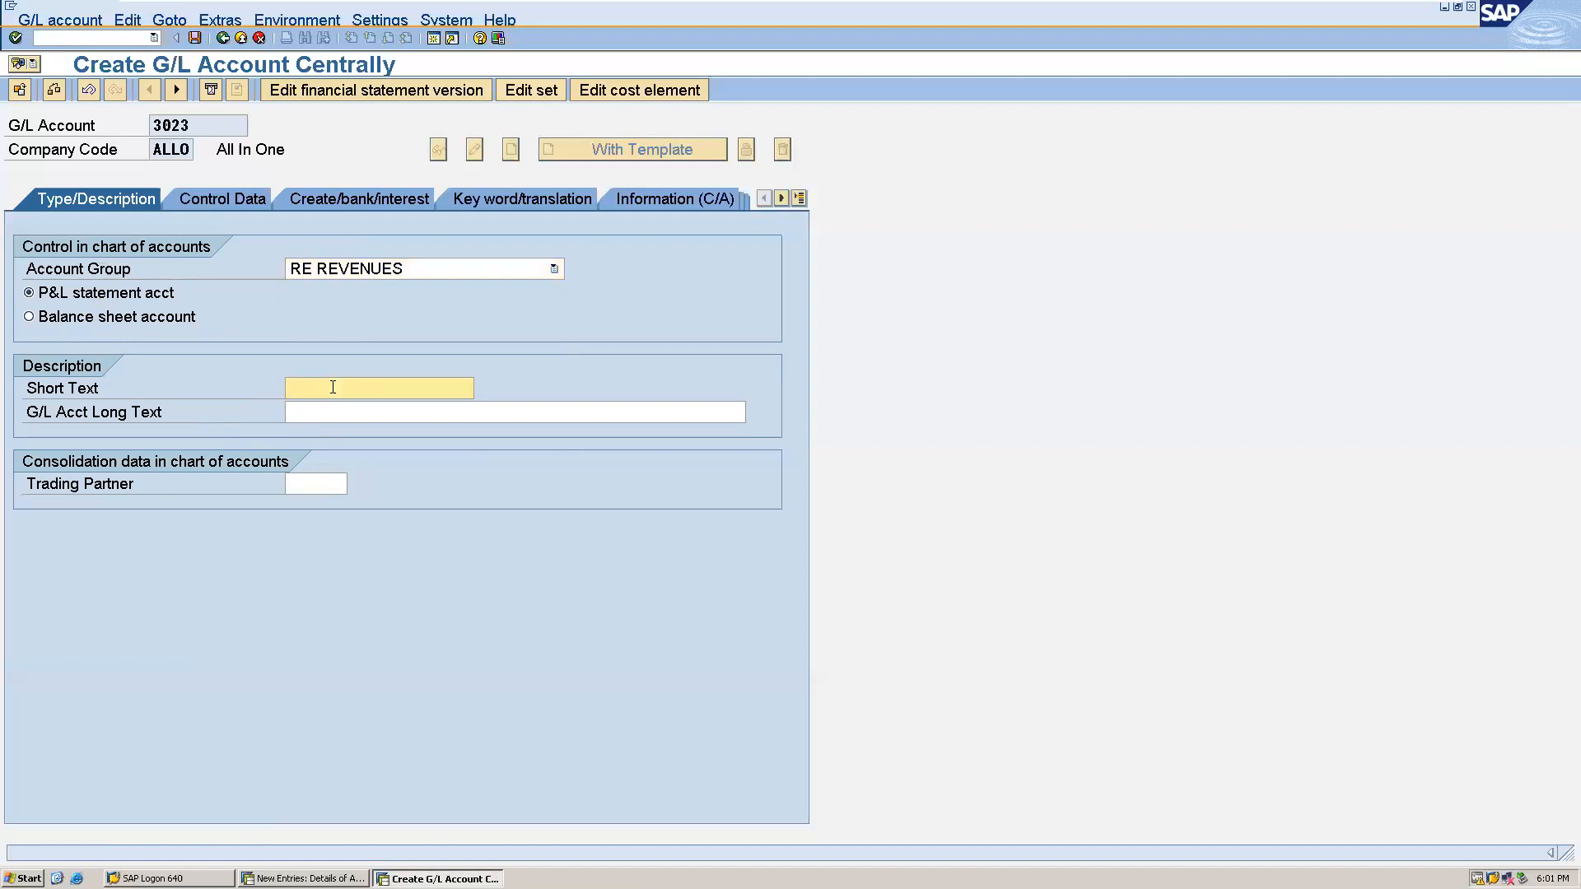
type("Profit")
left_click(343, 408)
left_click_drag(378, 388, 289, 390)
key("ctrl+c")
left_click(290, 392)
left_click(301, 412)
key("ctrl+v")
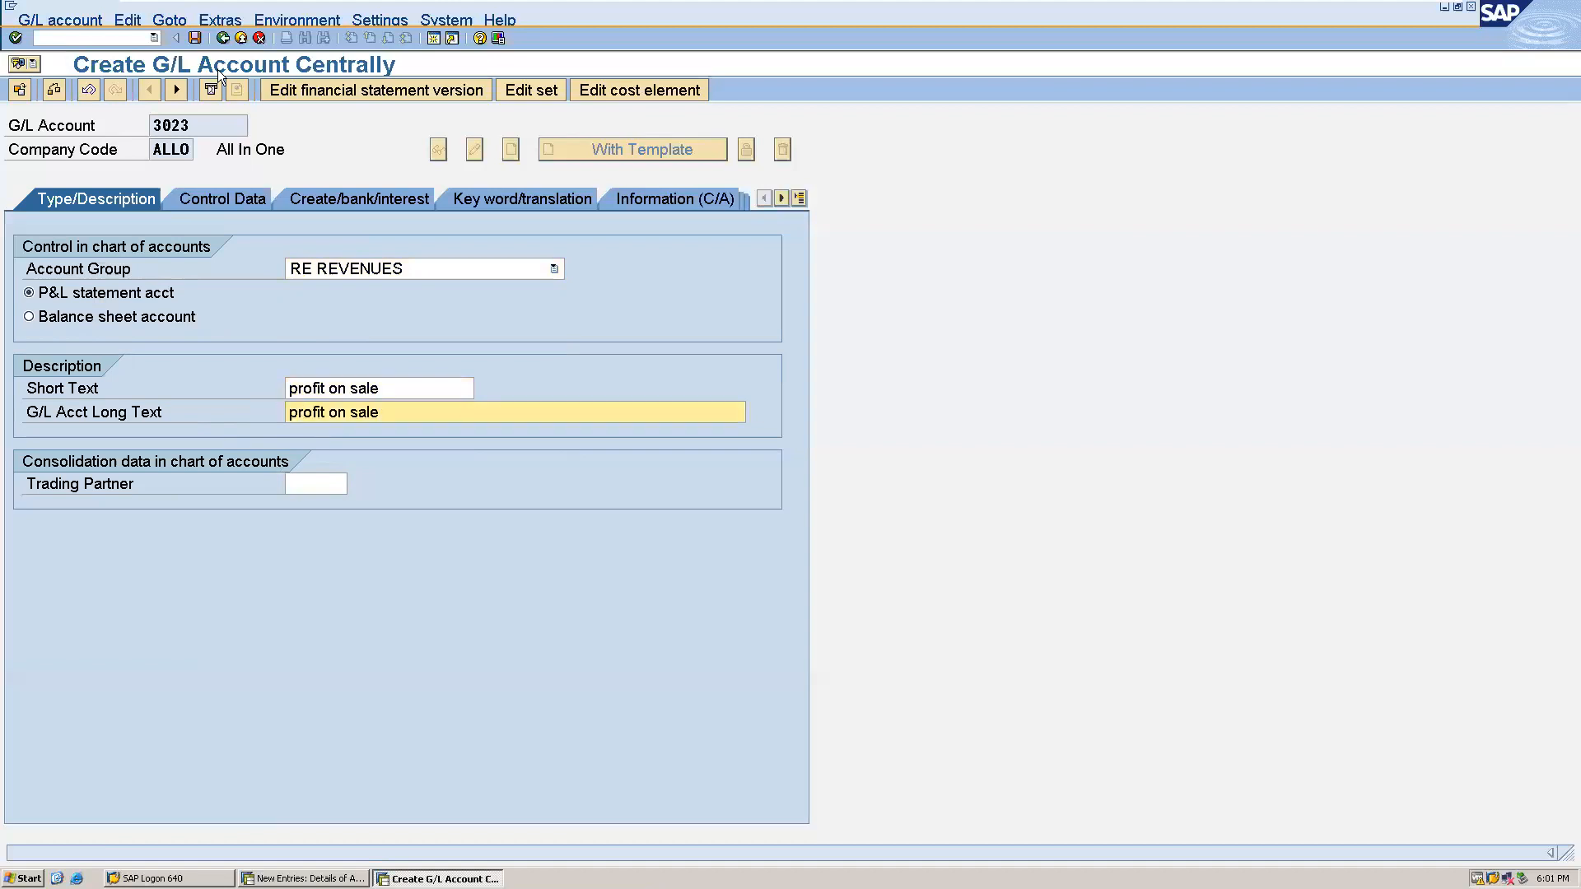
left_click(195, 38)
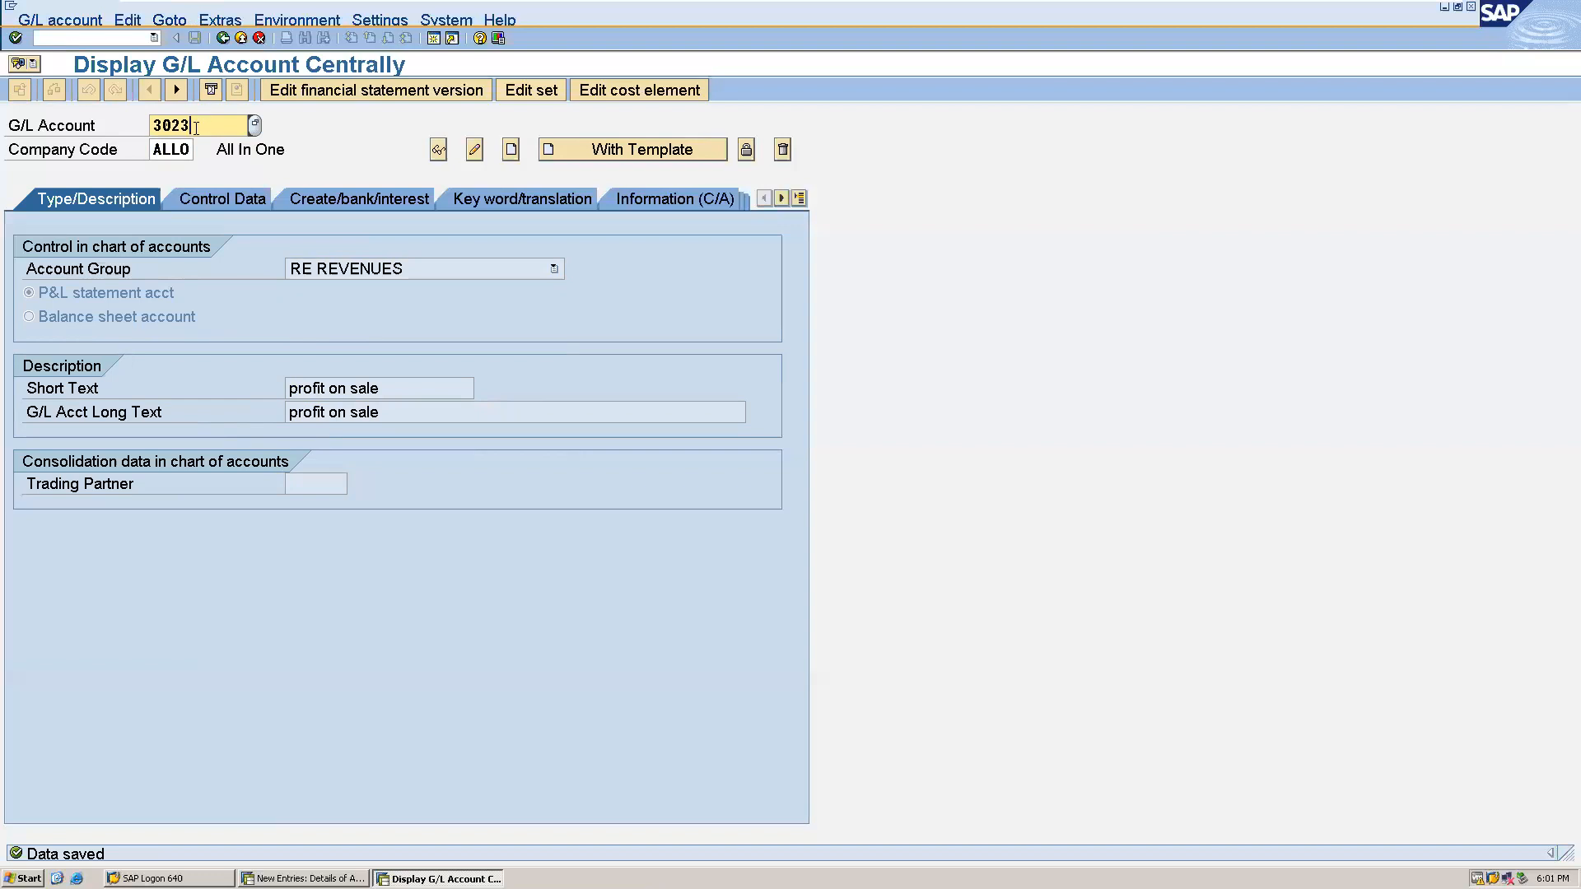
- Start creating G/L account 4024 in company code ALLO and assign it account group EX EXPENSES
key("BackSpace")
key("BackSpace")
key("BackSpace")
key("BackSpace")
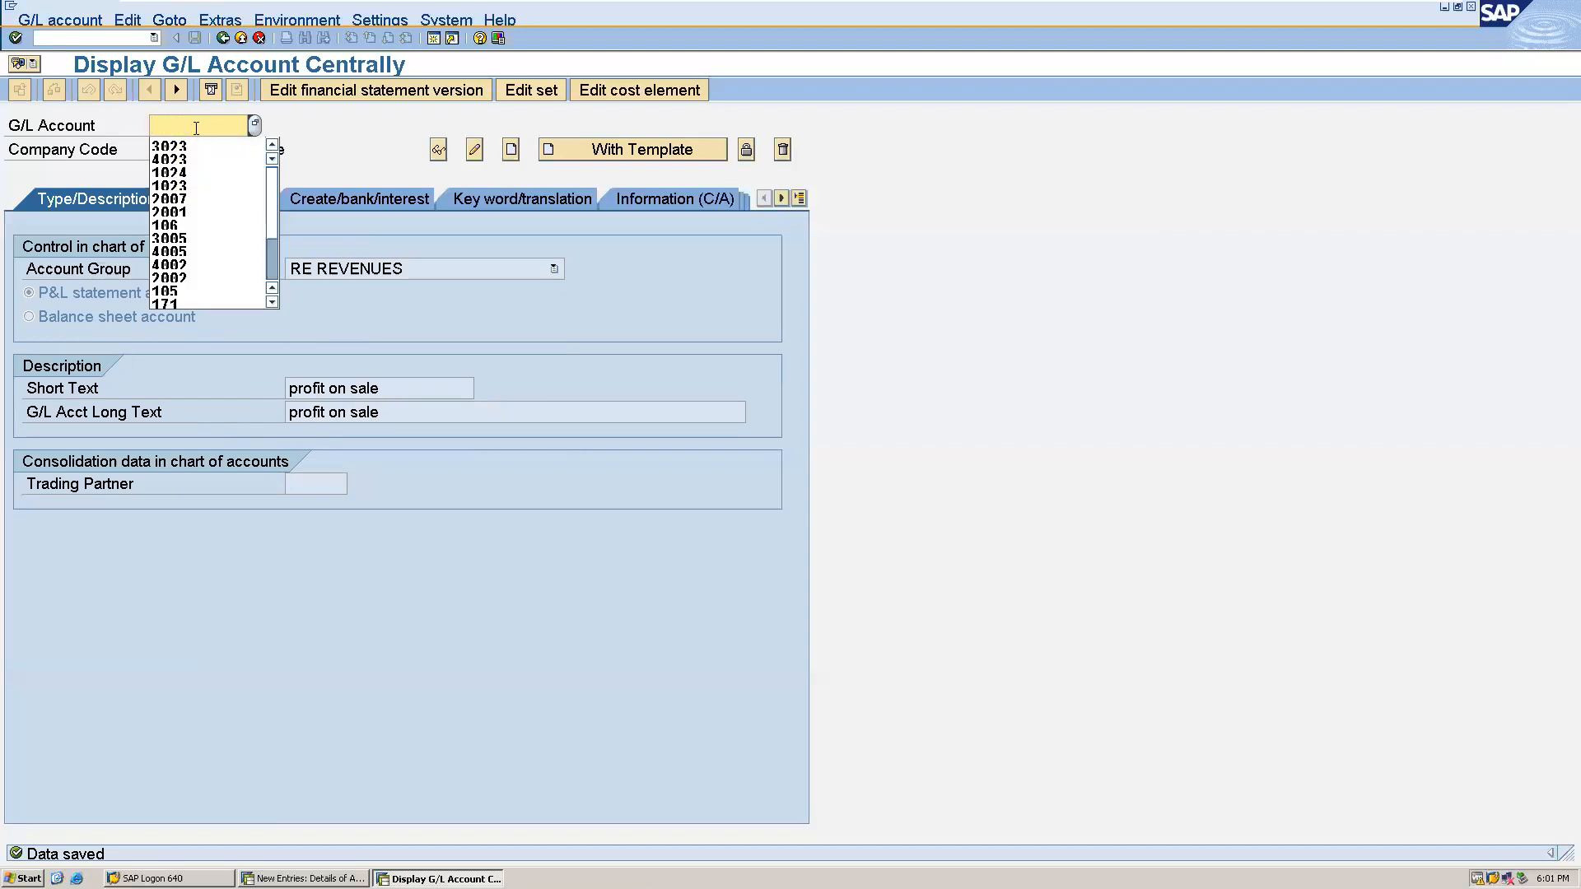
type("4024")
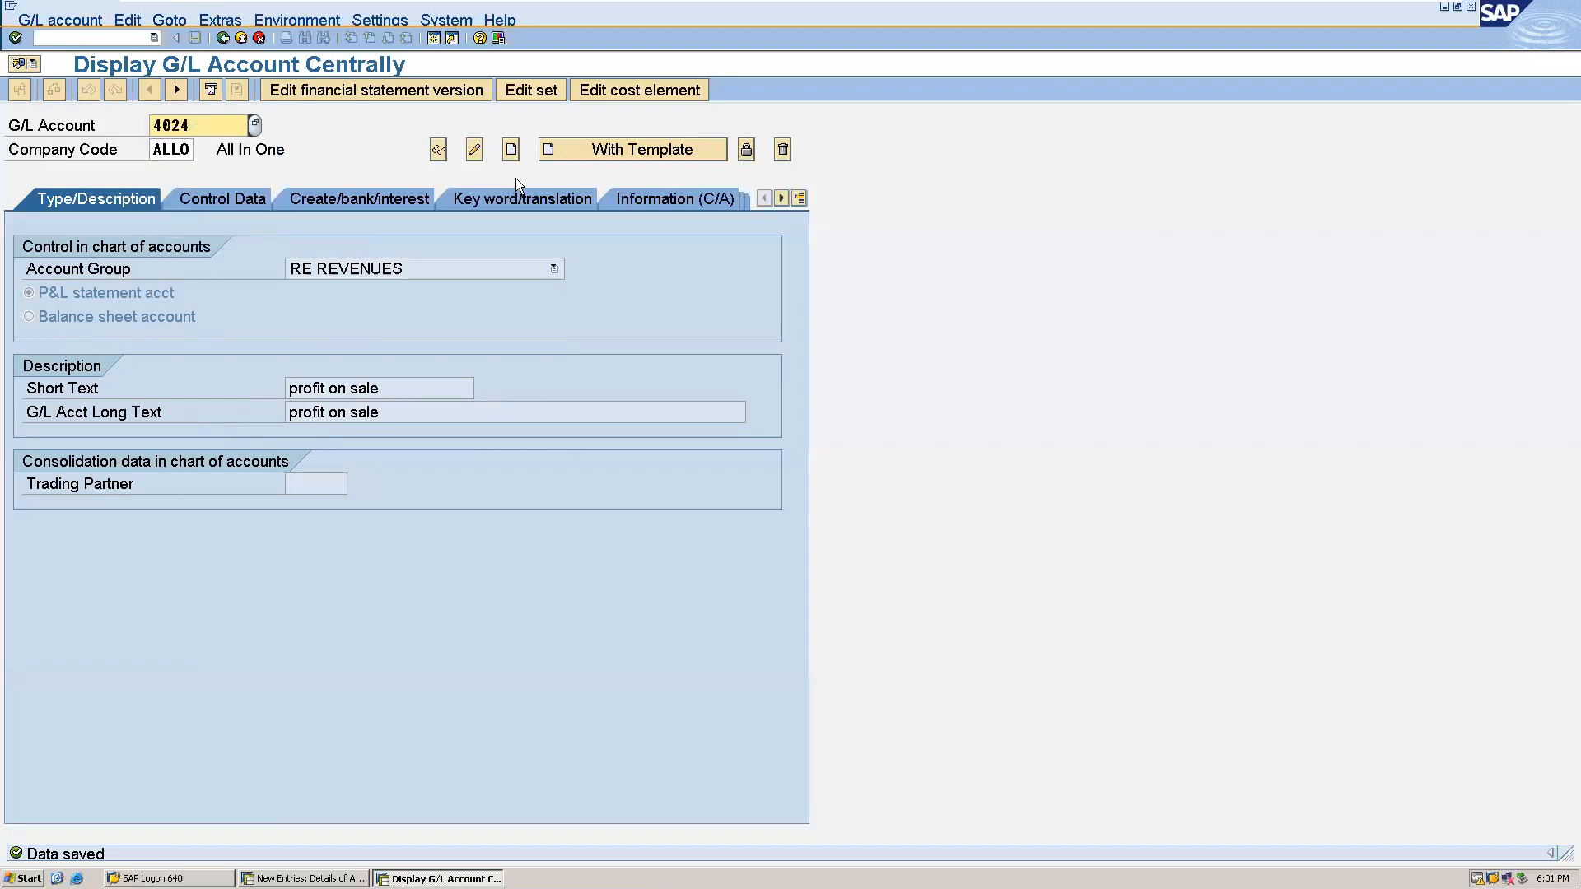
left_click(512, 151)
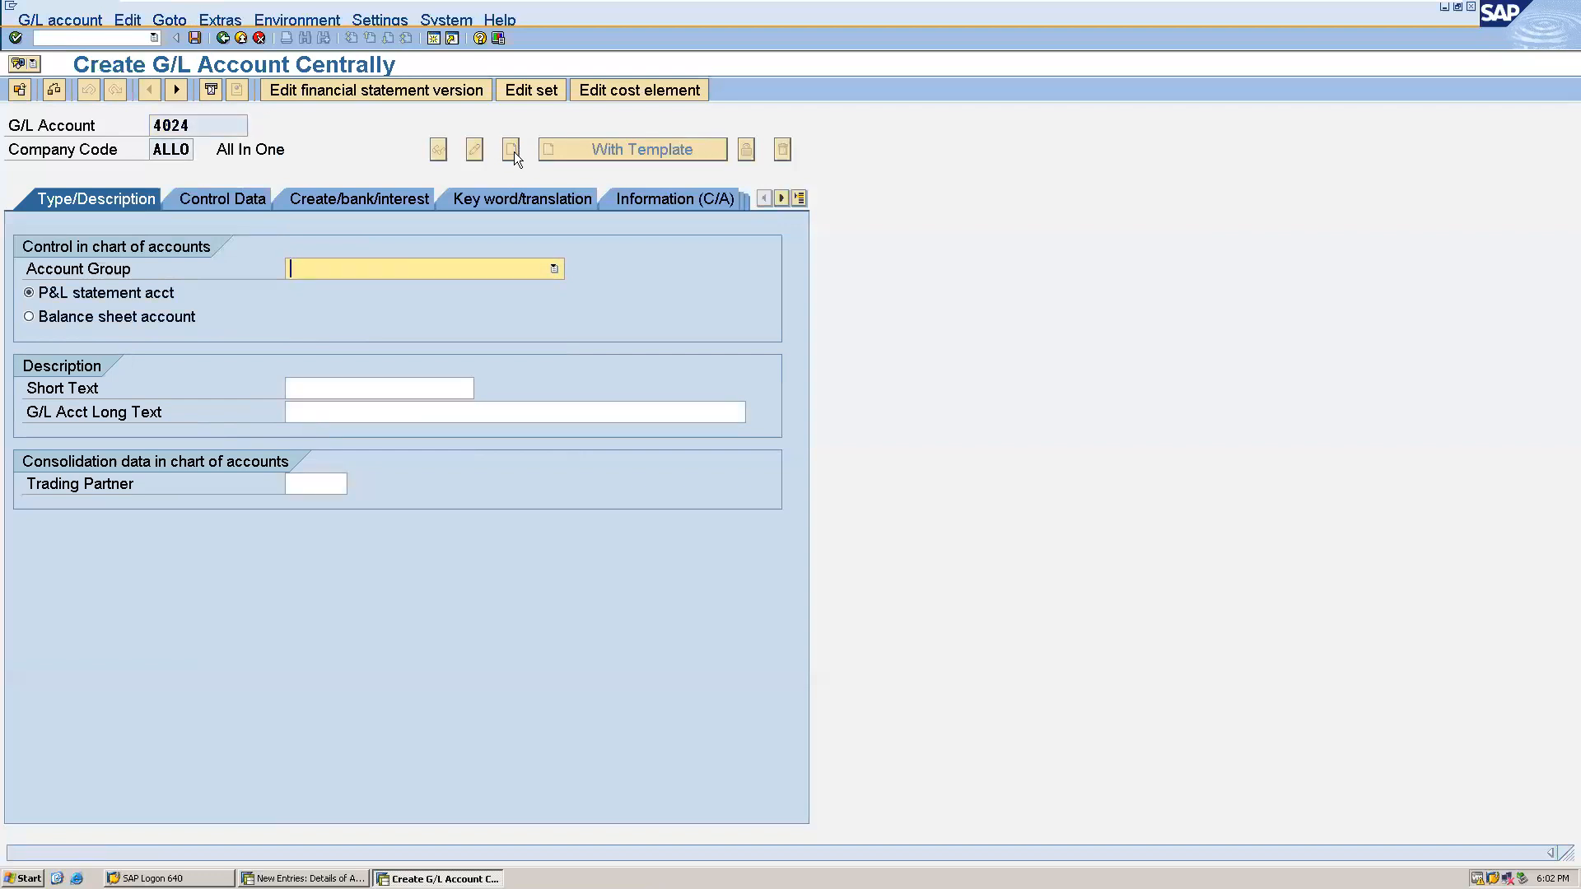
left_click(416, 268)
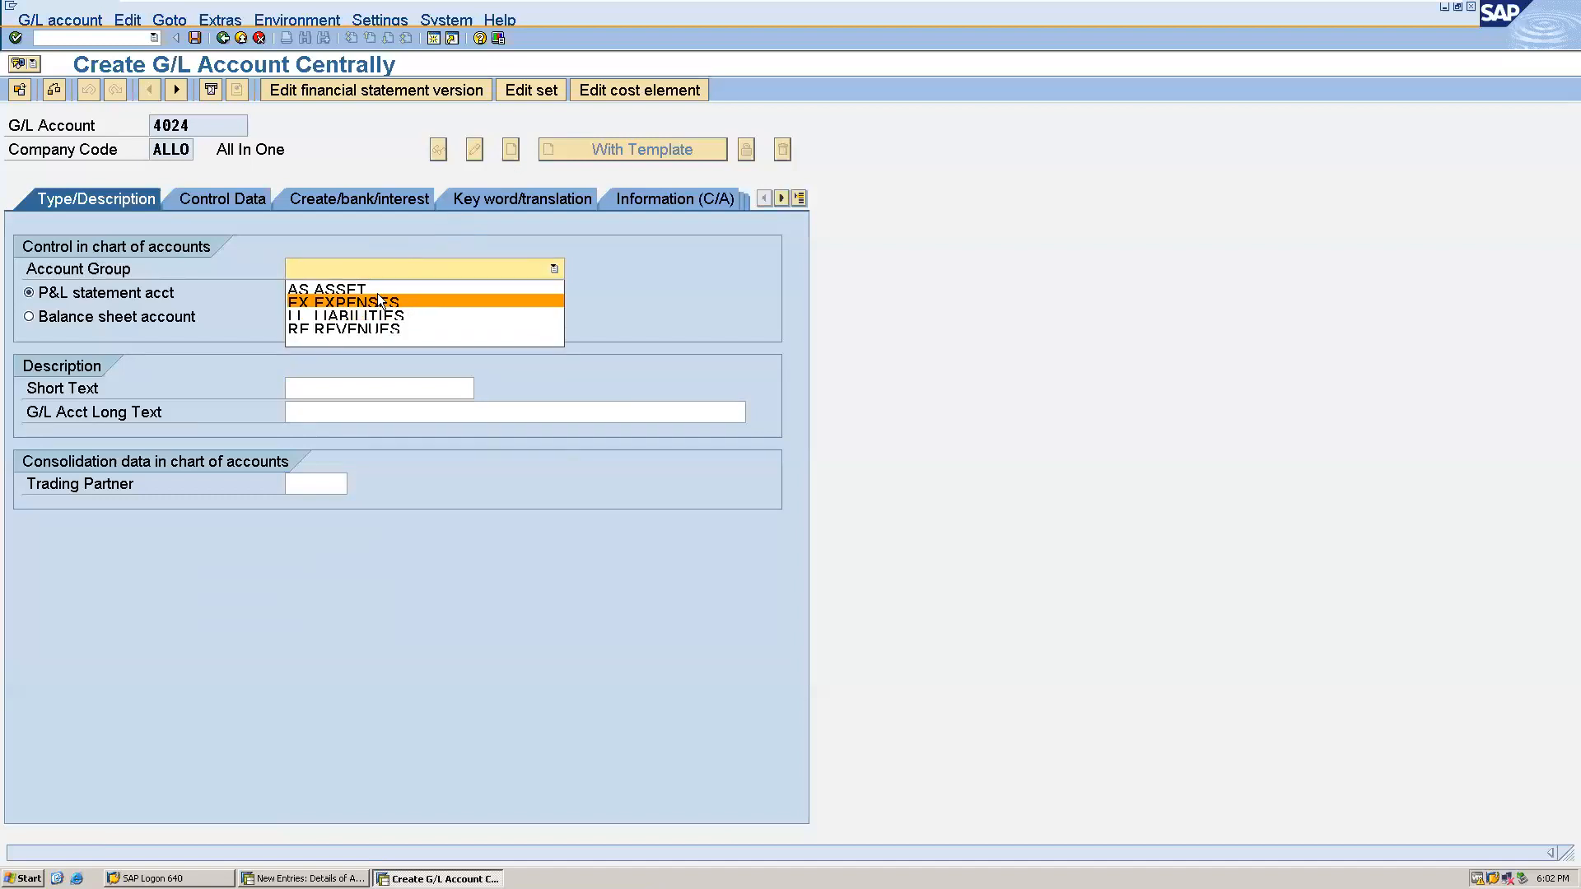
left_click(379, 303)
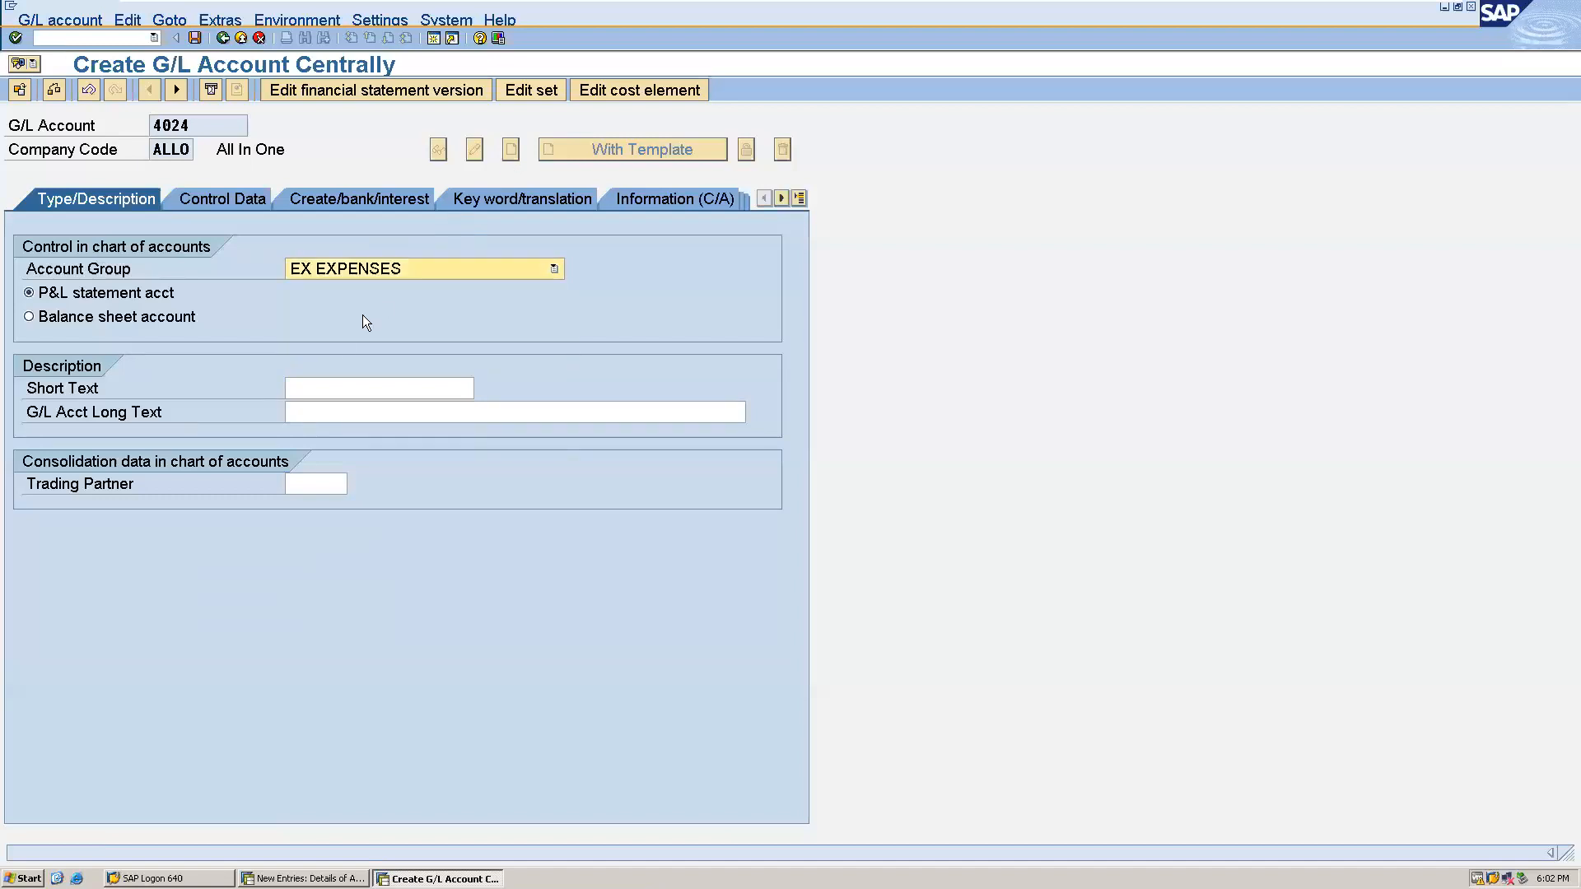
- Enter "loss on sale of asse" as both the short text and the long text of G/L account 4024
left_click(303, 394)
type("oss")
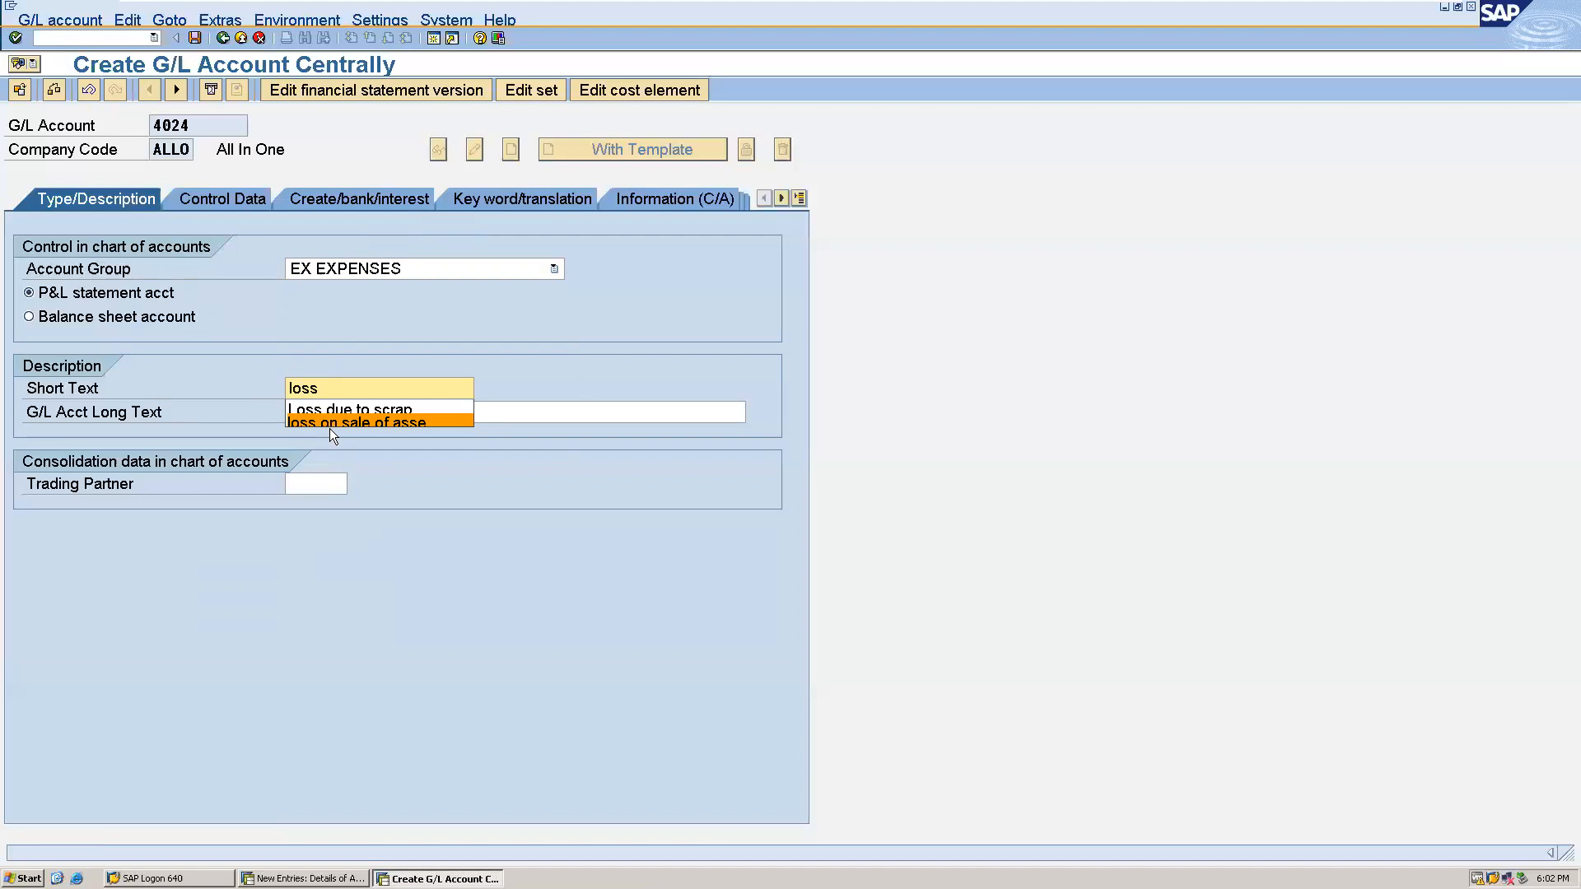
left_click(333, 421)
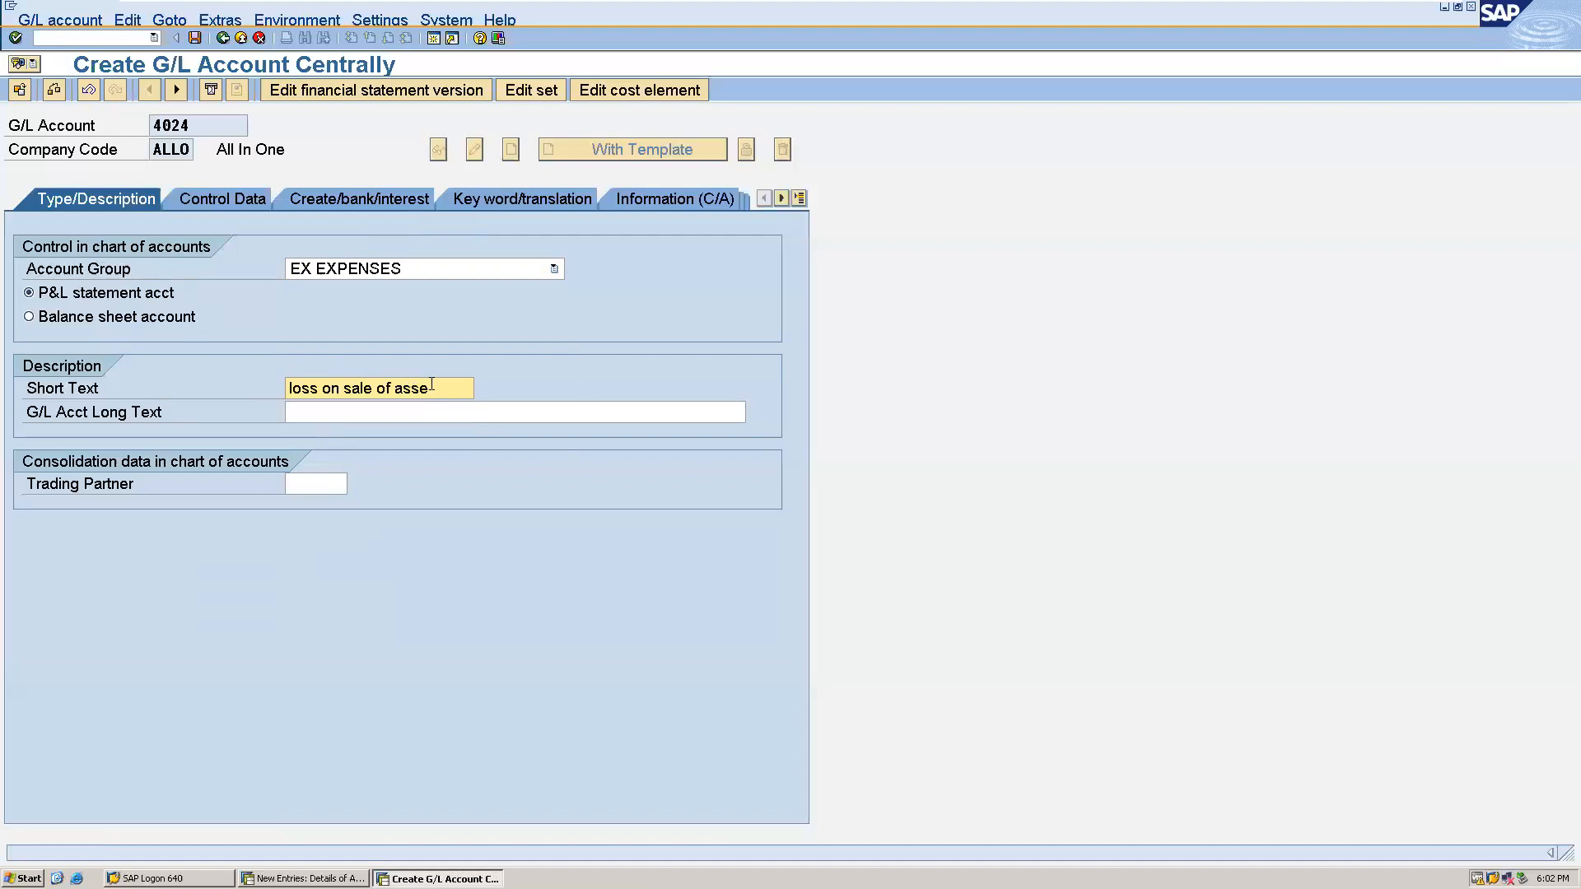
left_click_drag(431, 385, 143, 372)
key("ctrl+c")
left_click(293, 409)
key("ctrl+v")
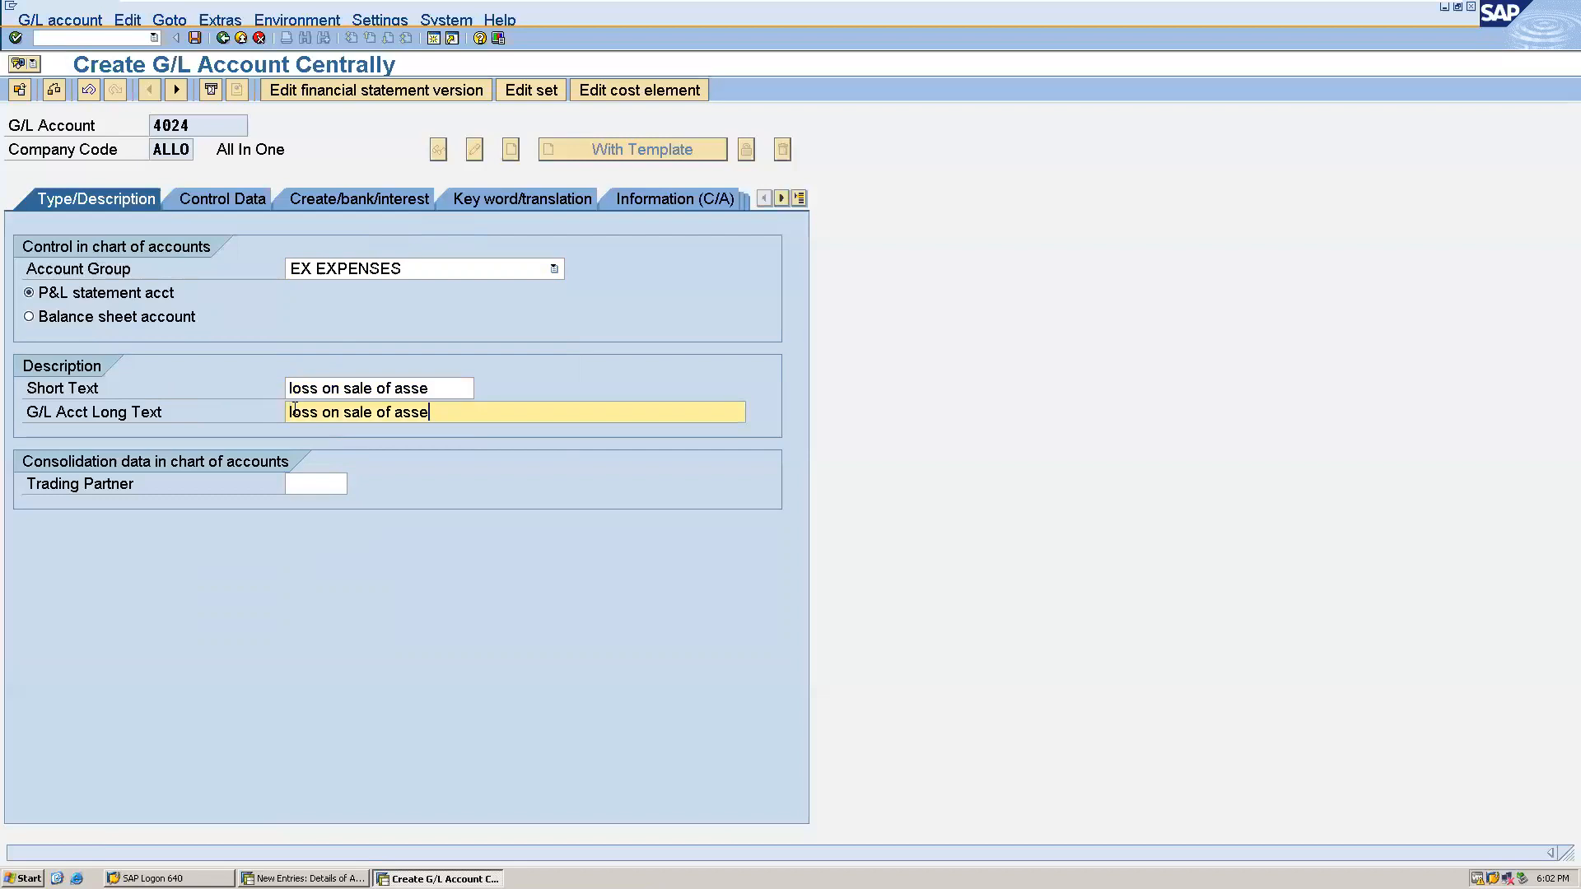
- Assign field status group G001 to G/L account 4024 and save the account
left_click(369, 199)
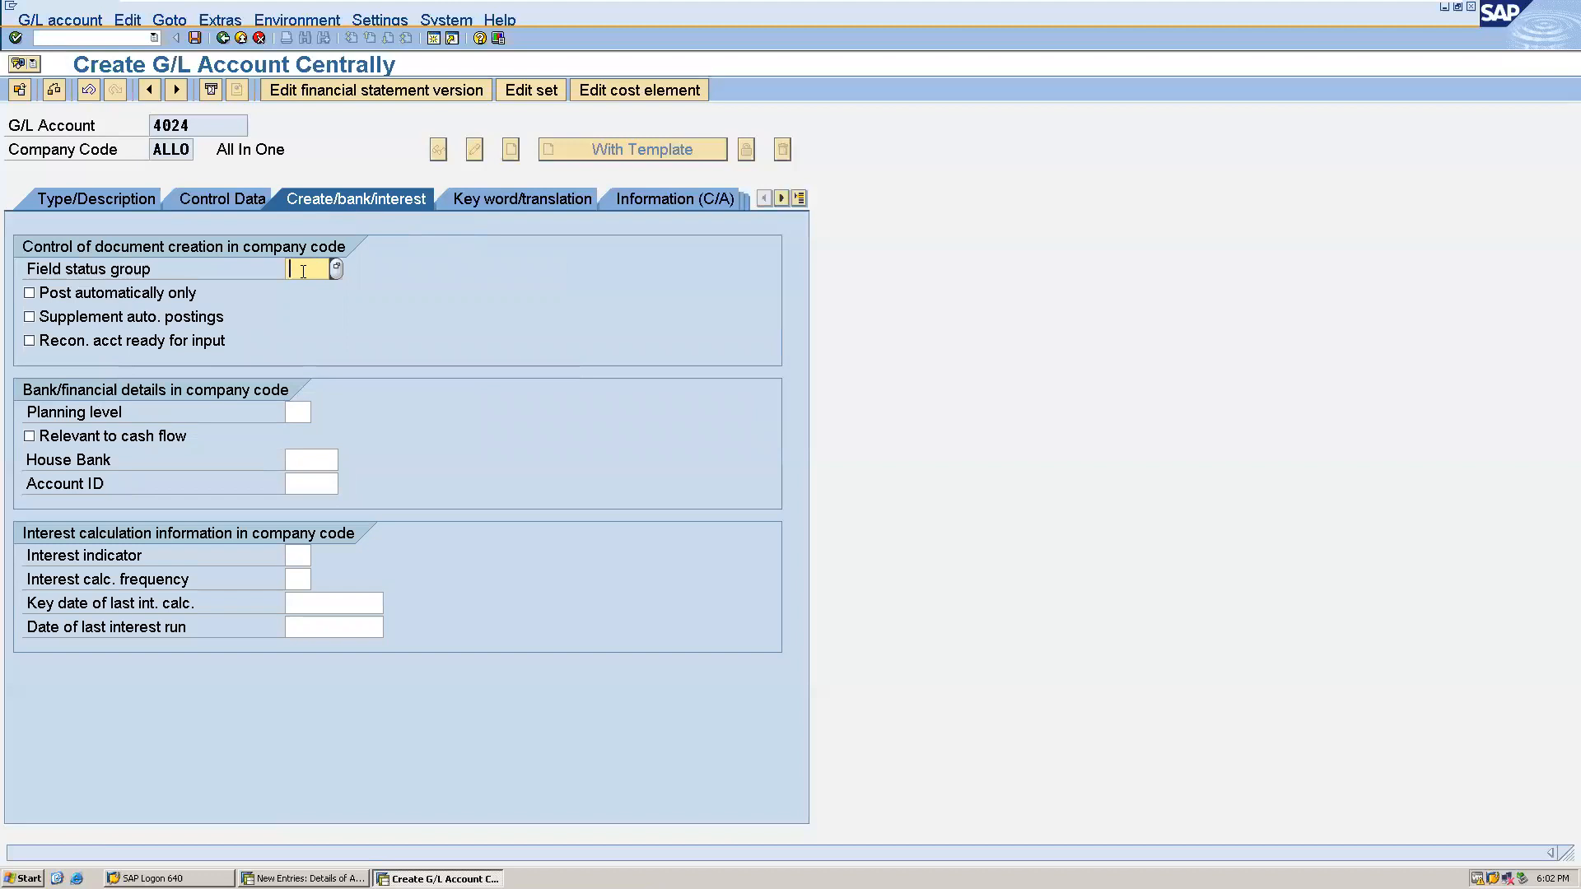
type("g")
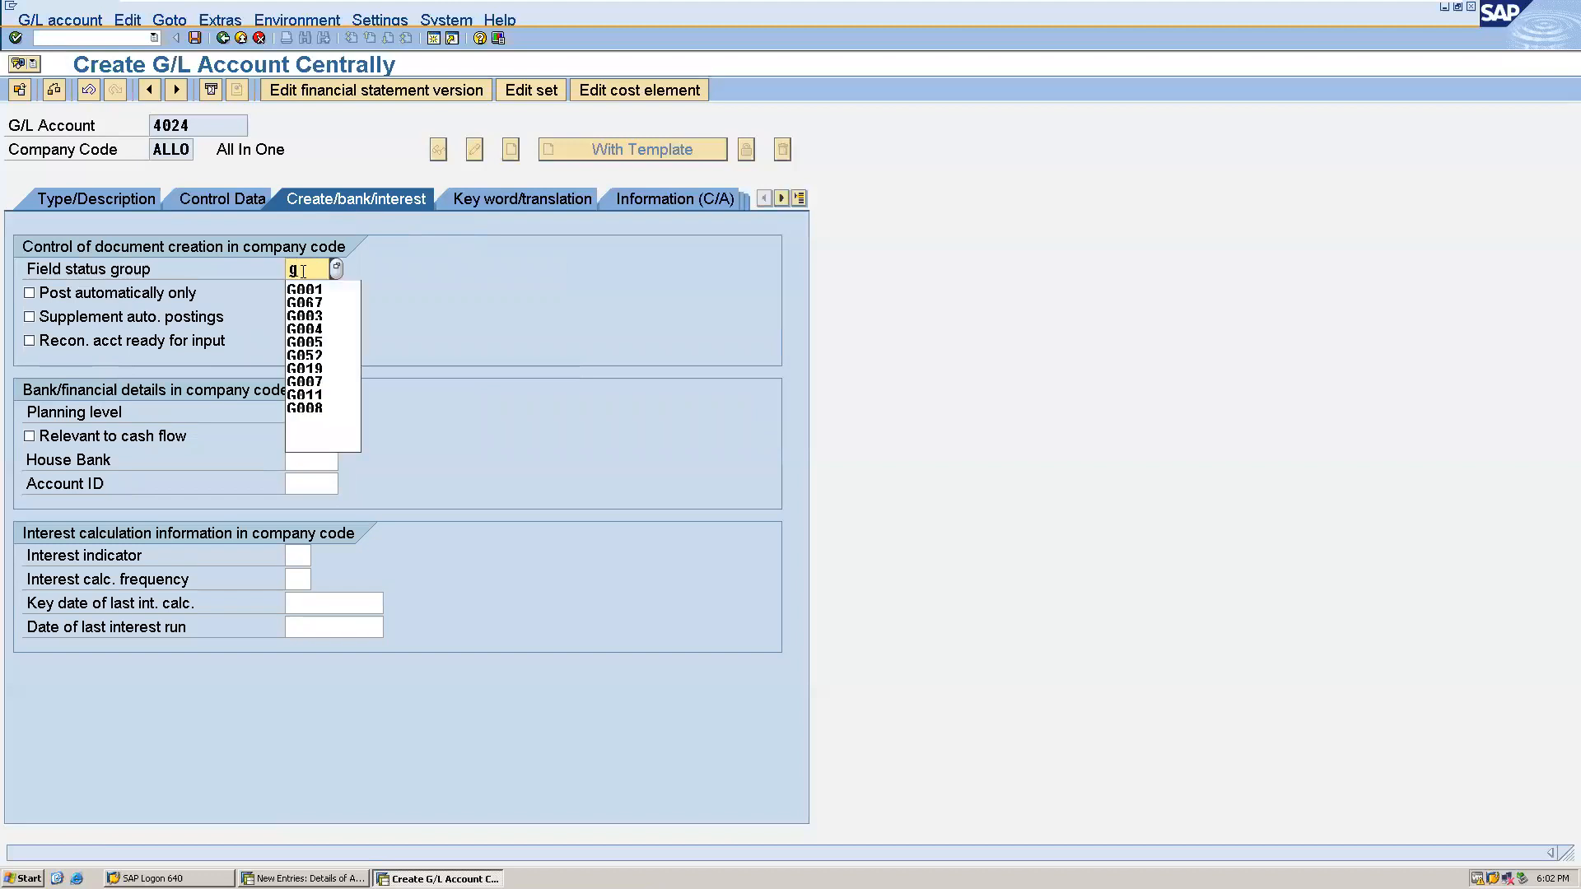
key("Down")
key("Tab")
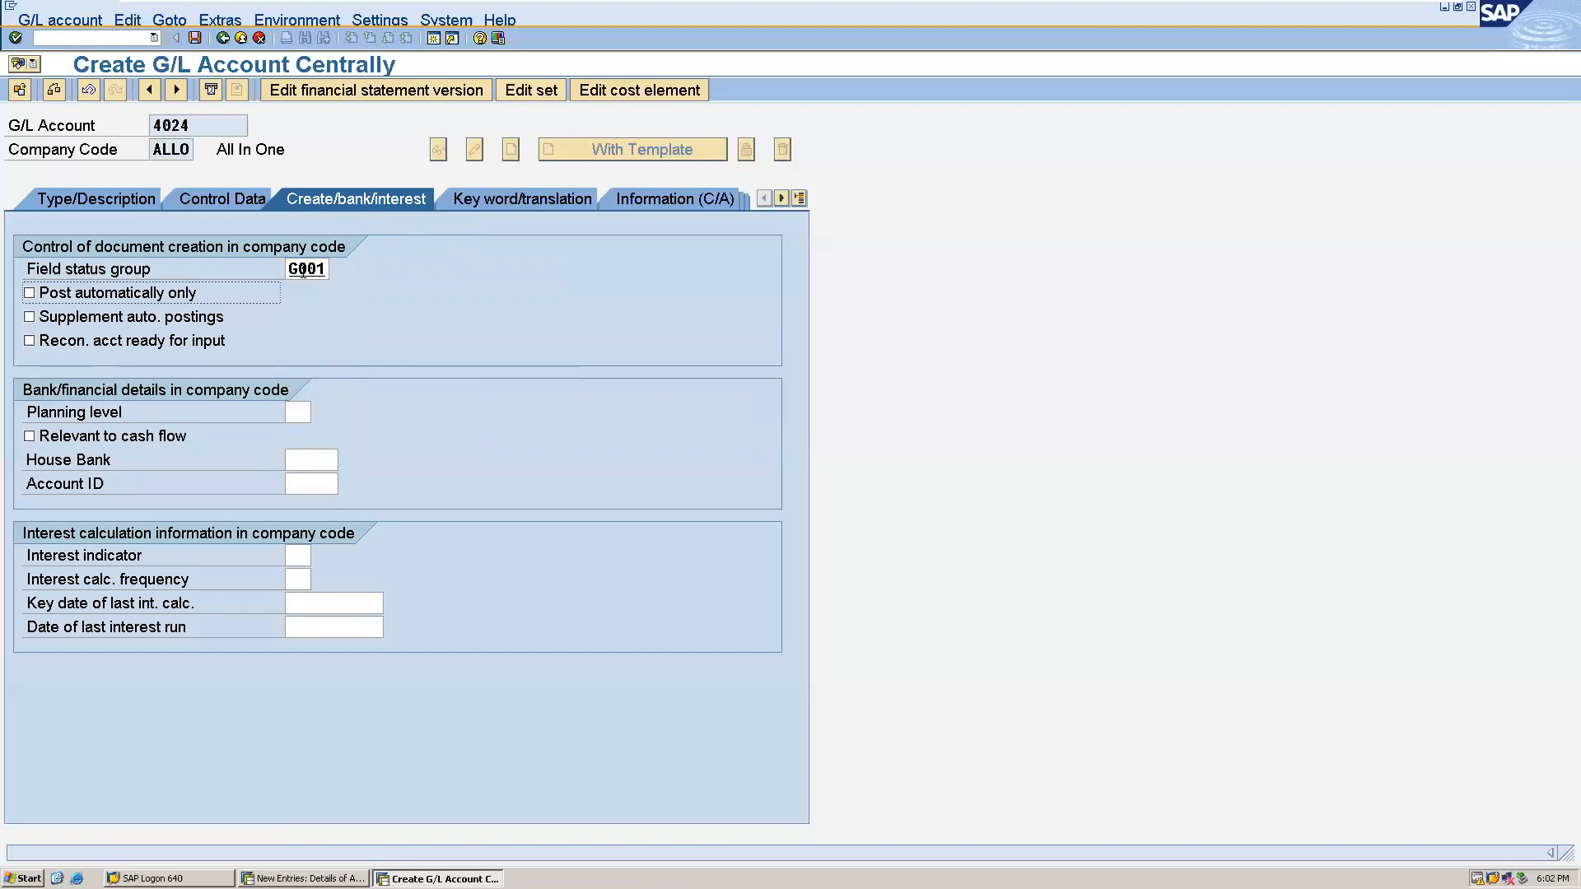
left_click(193, 38)
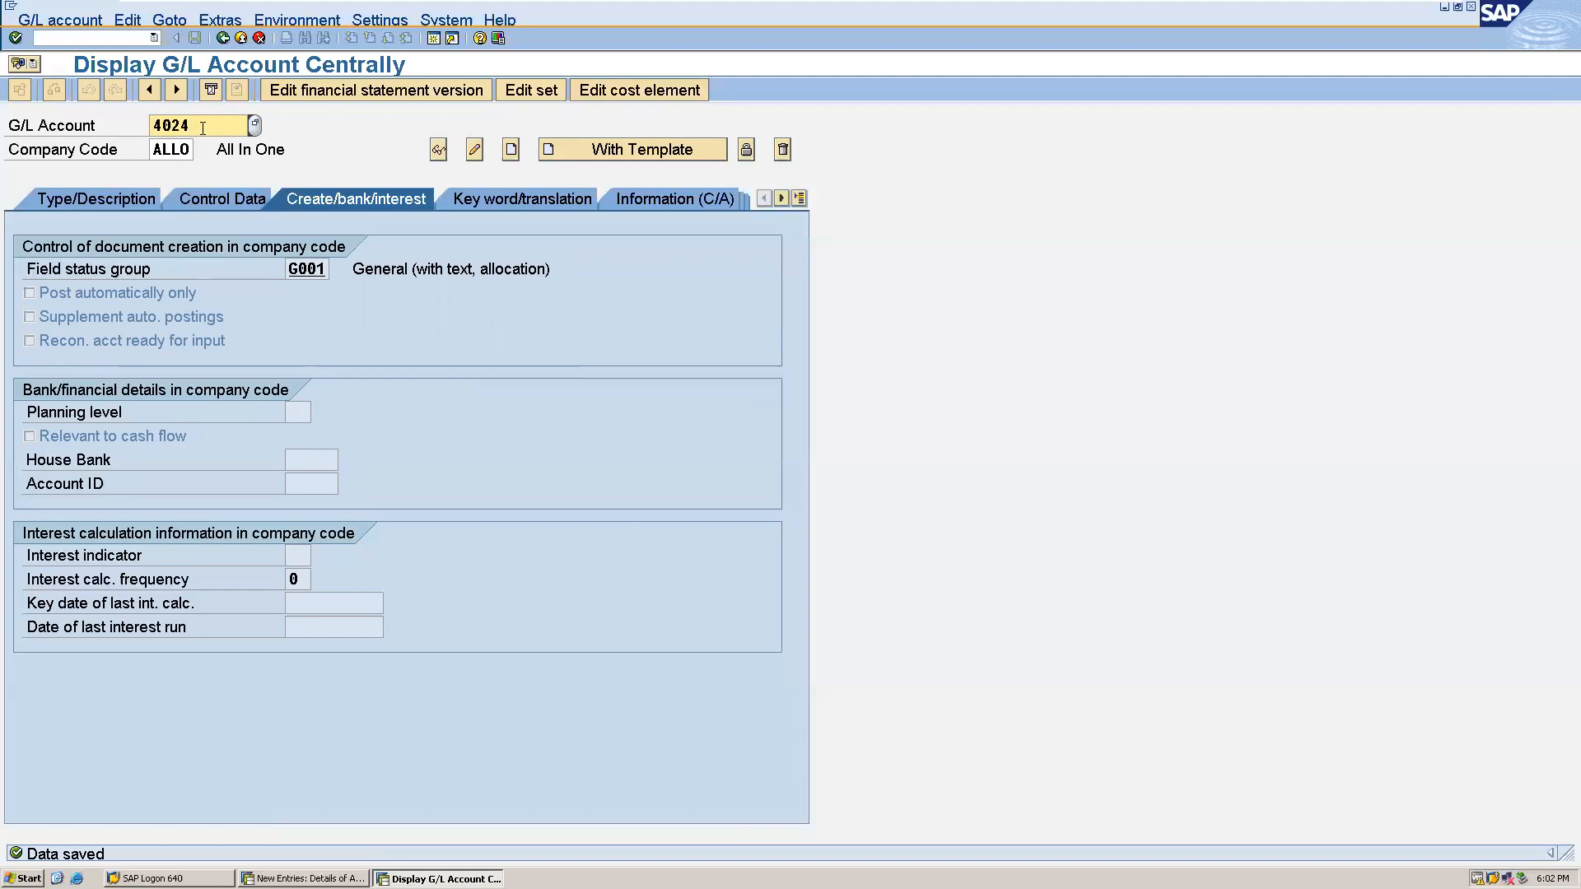
- Start creating G/L account 2025 in company code ALLO and assign it account group LI LIABILITIES
key("BackSpace")
key("BackSpace")
key("BackSpace")
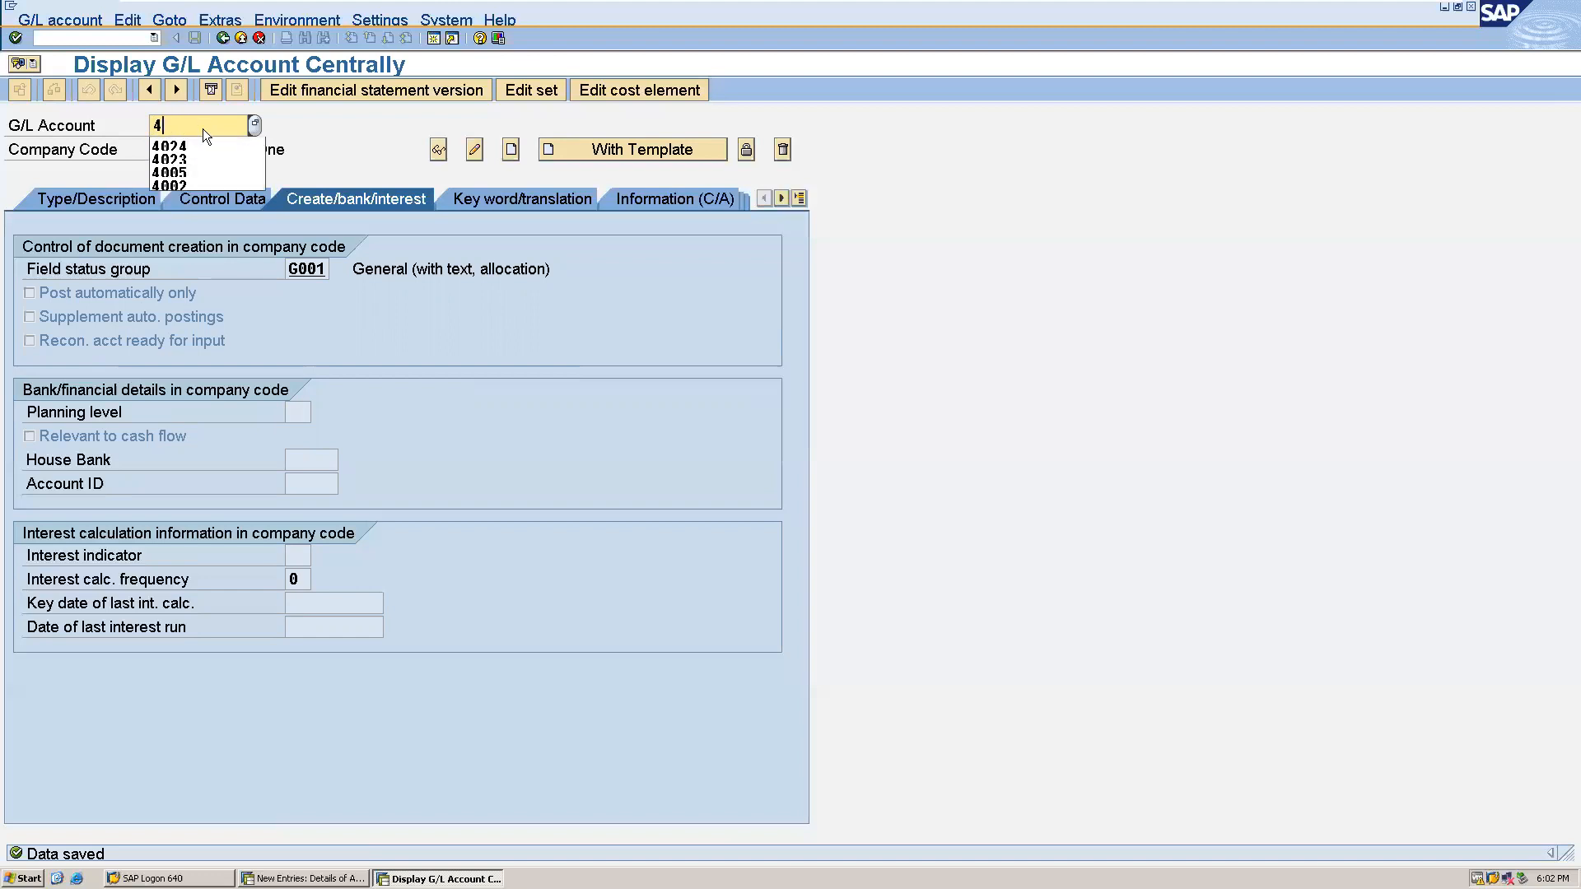
key("BackSpace")
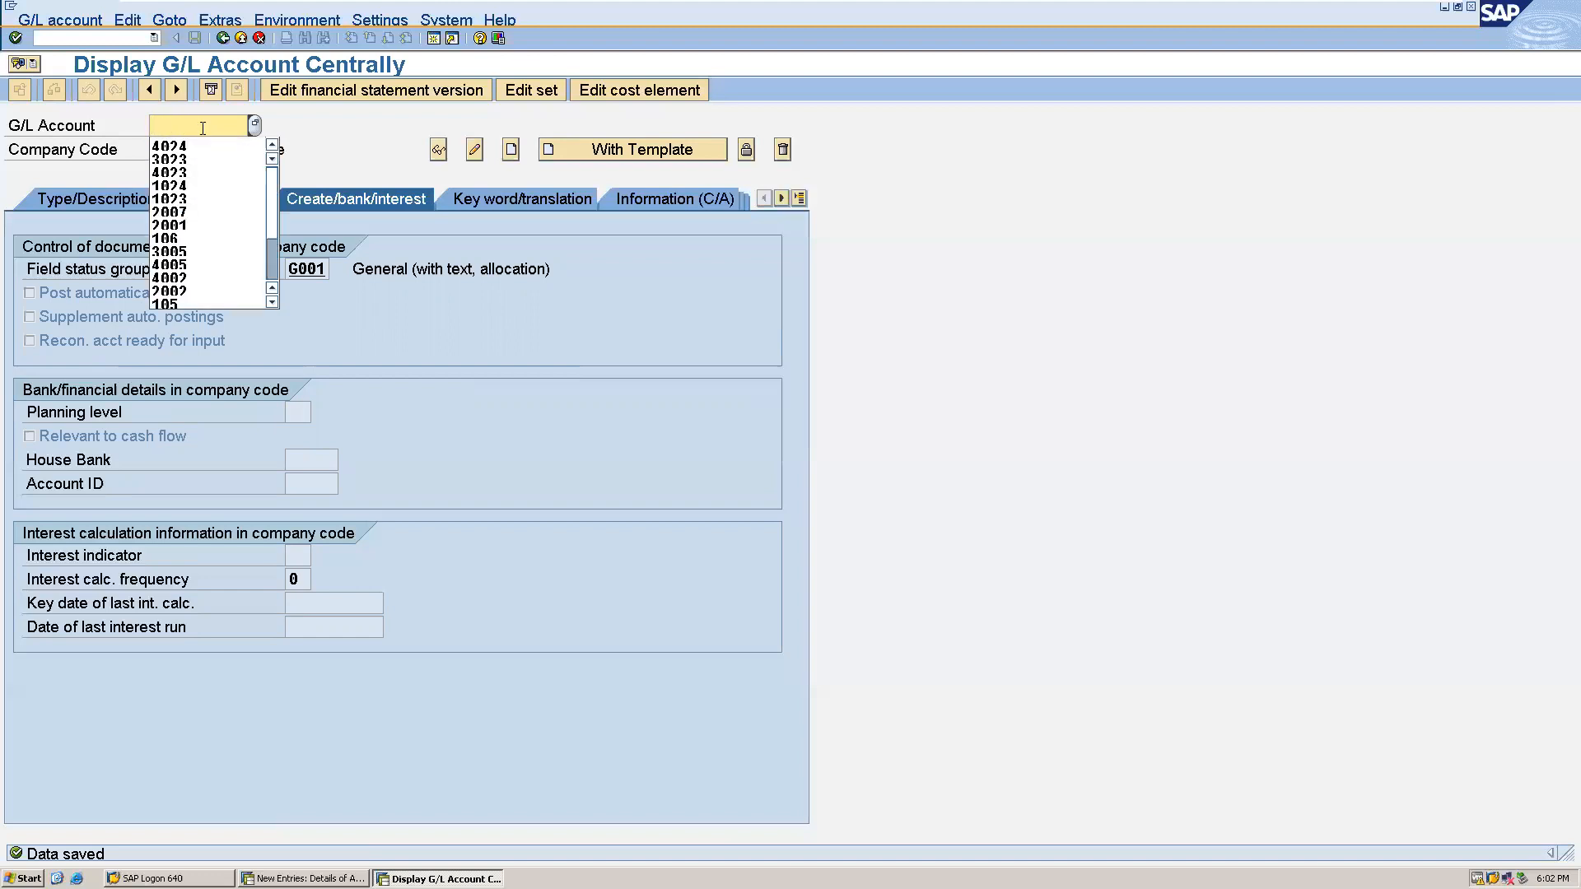
type("20")
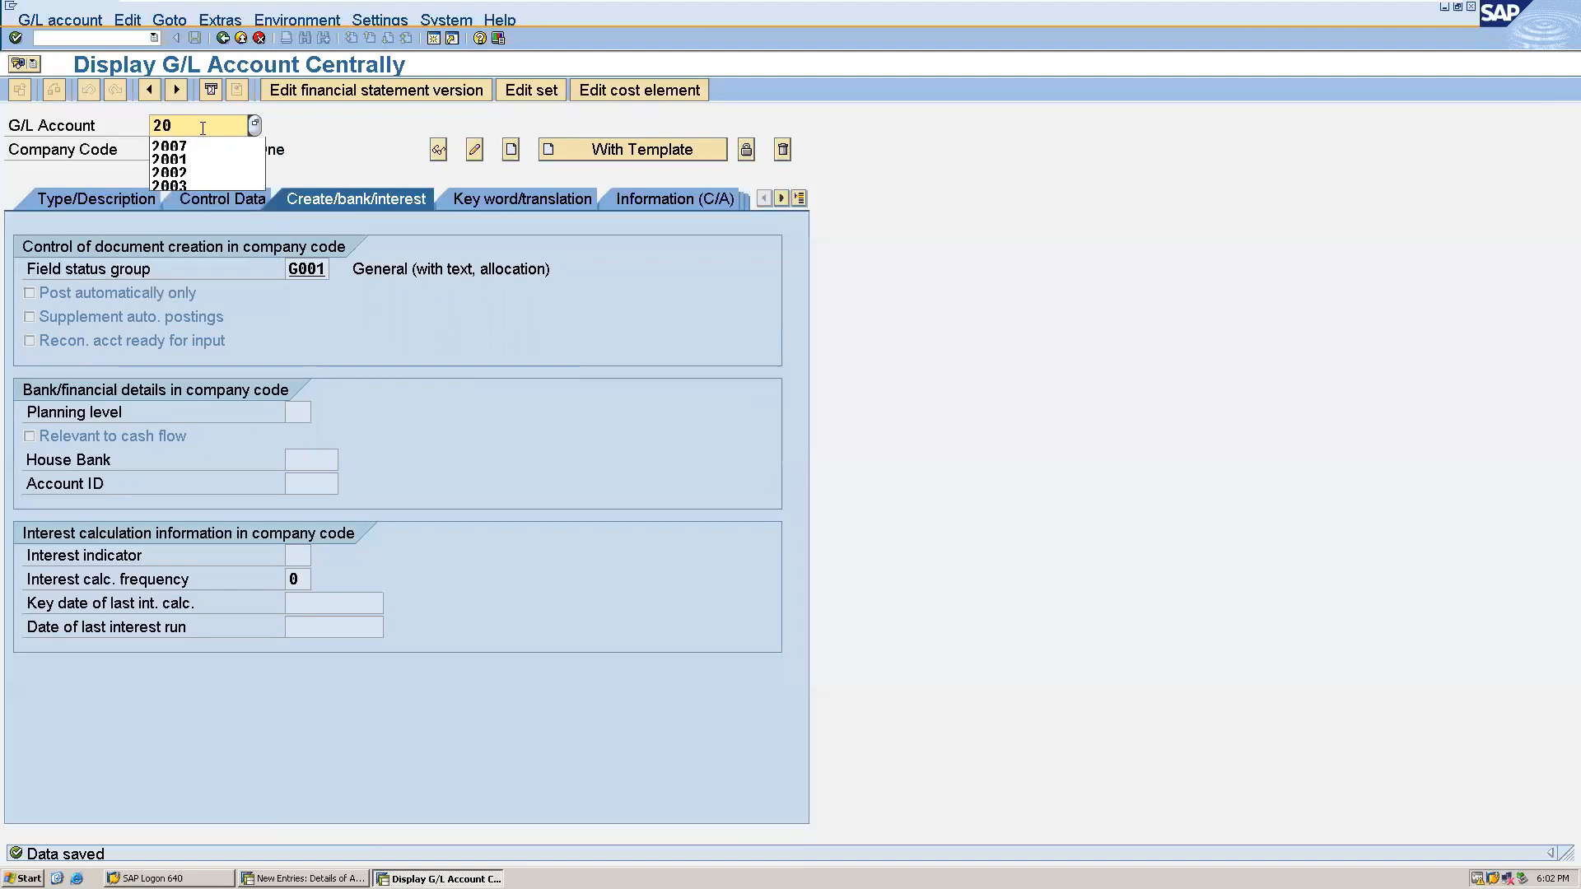
type("25")
left_click(509, 151)
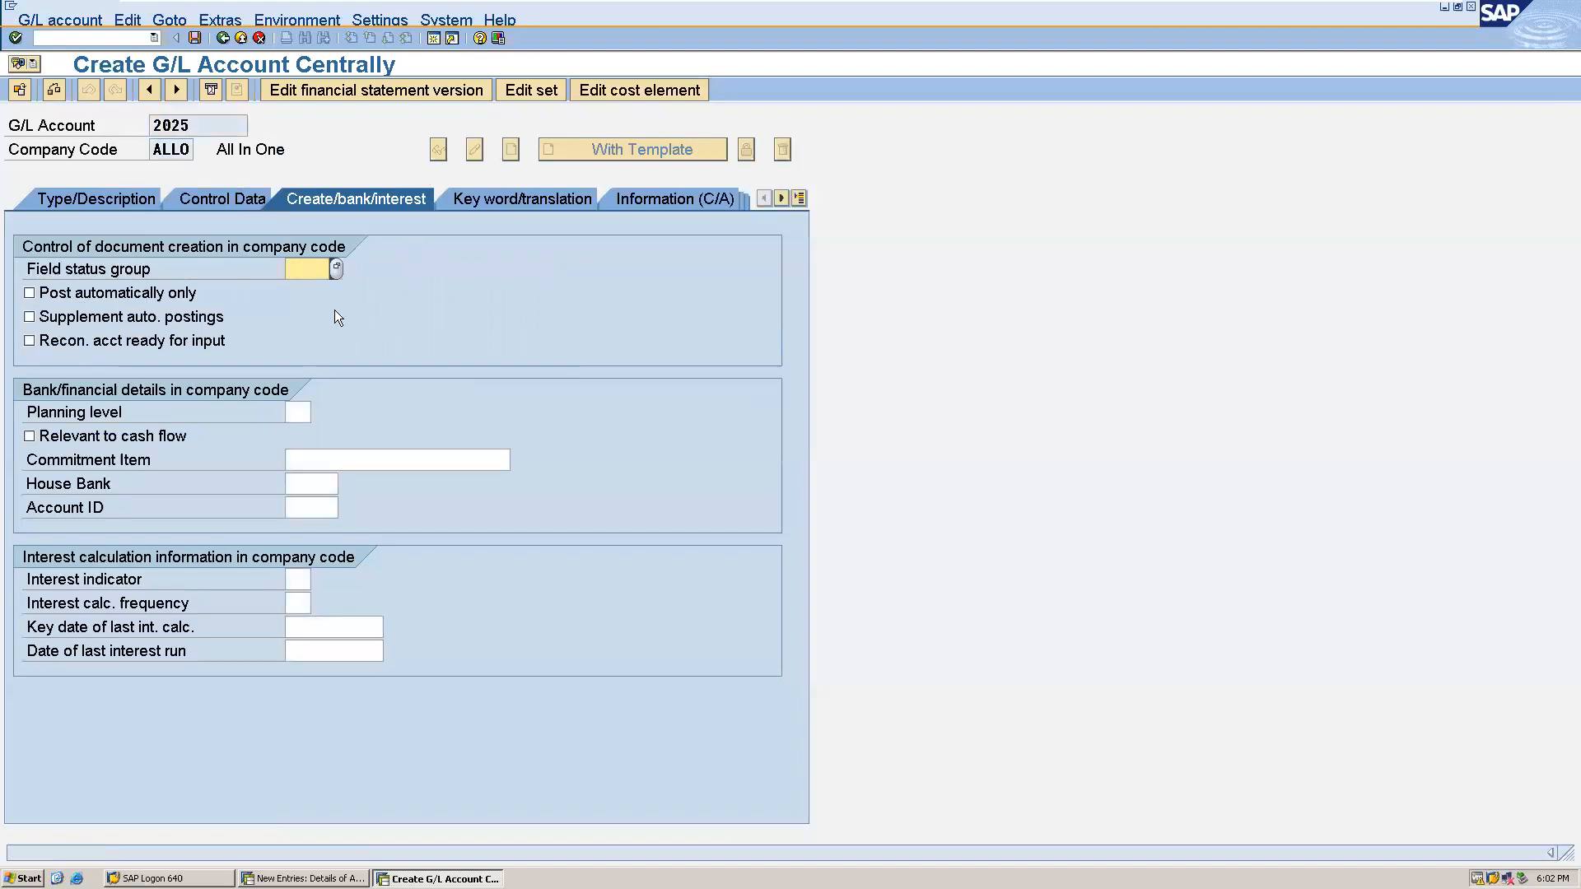
left_click(135, 203)
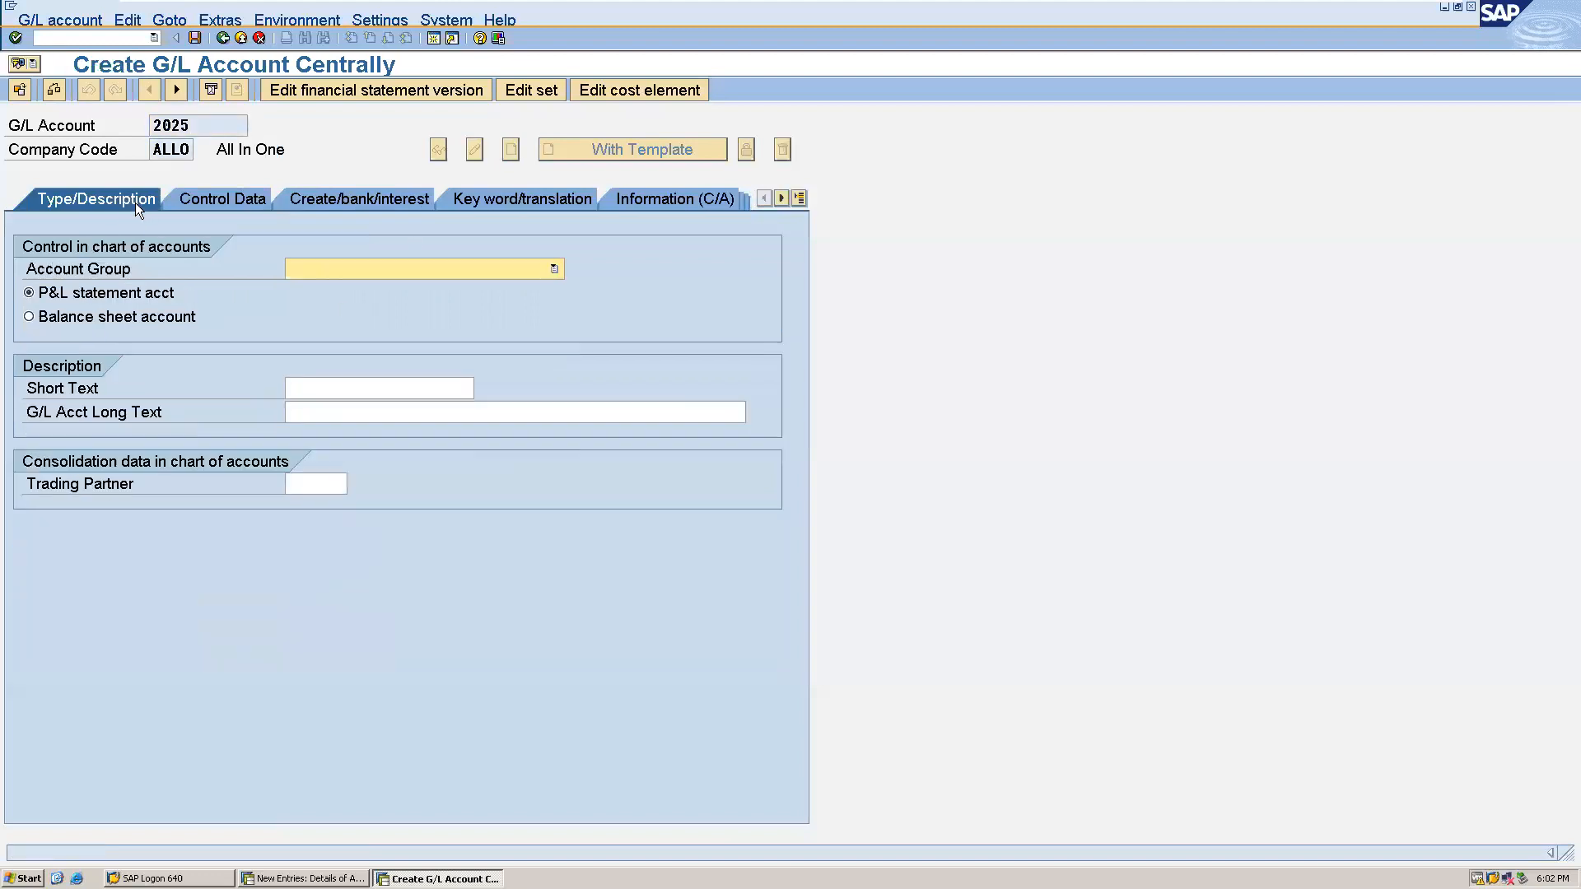
left_click(553, 272)
left_click(428, 317)
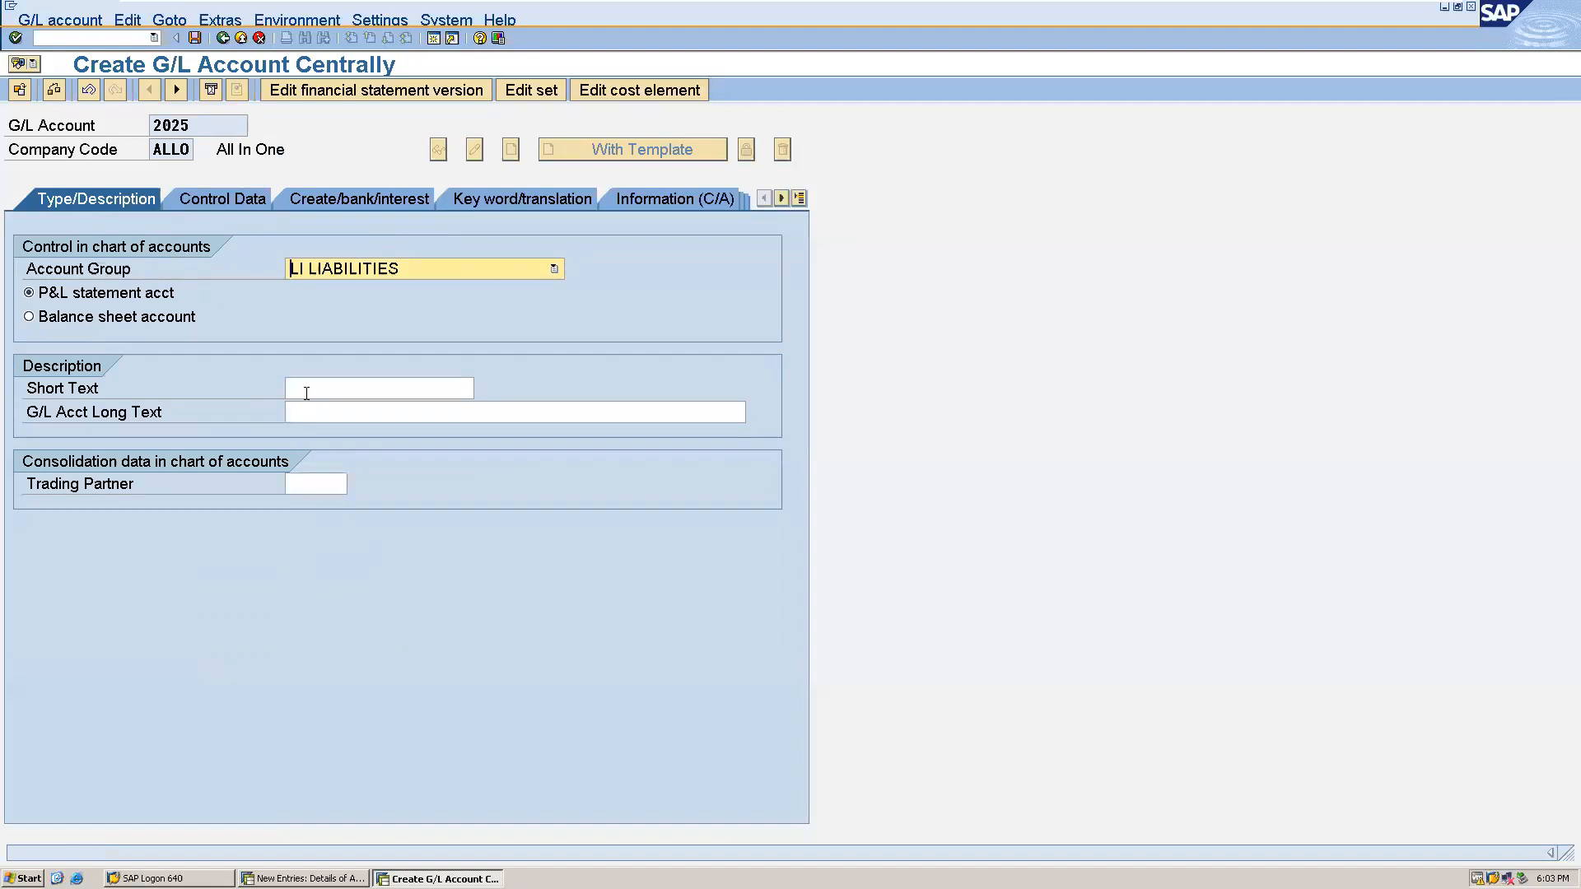
- Enter "Depreciation" as both the short text and the long text of G/L account 2025
left_click(338, 390)
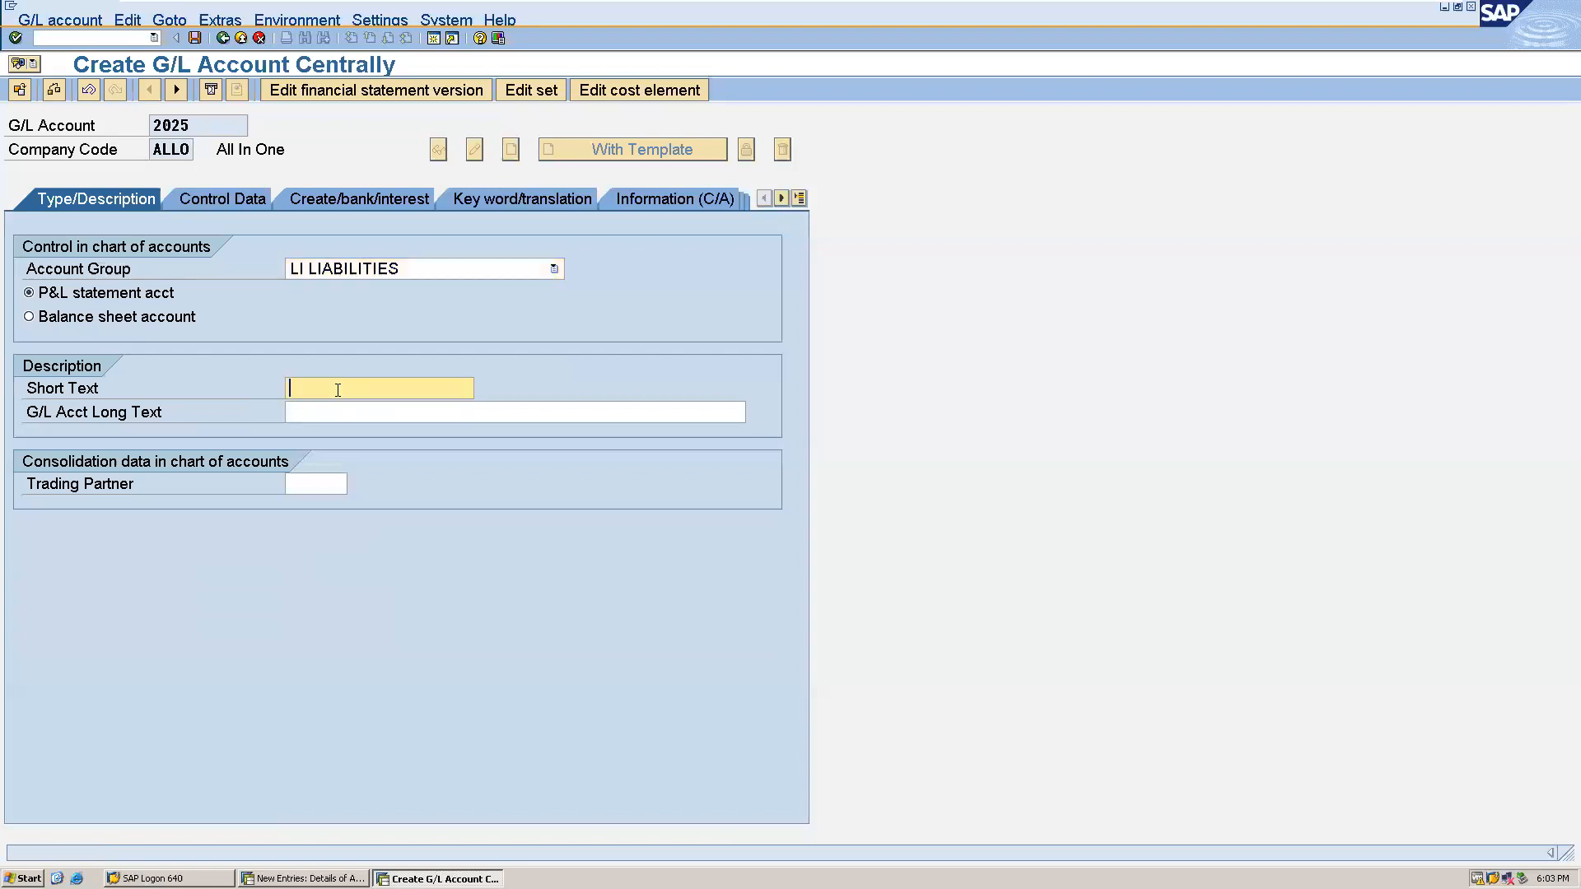
type("Depreciation")
left_click_drag(409, 391, 294, 388)
left_click(305, 412)
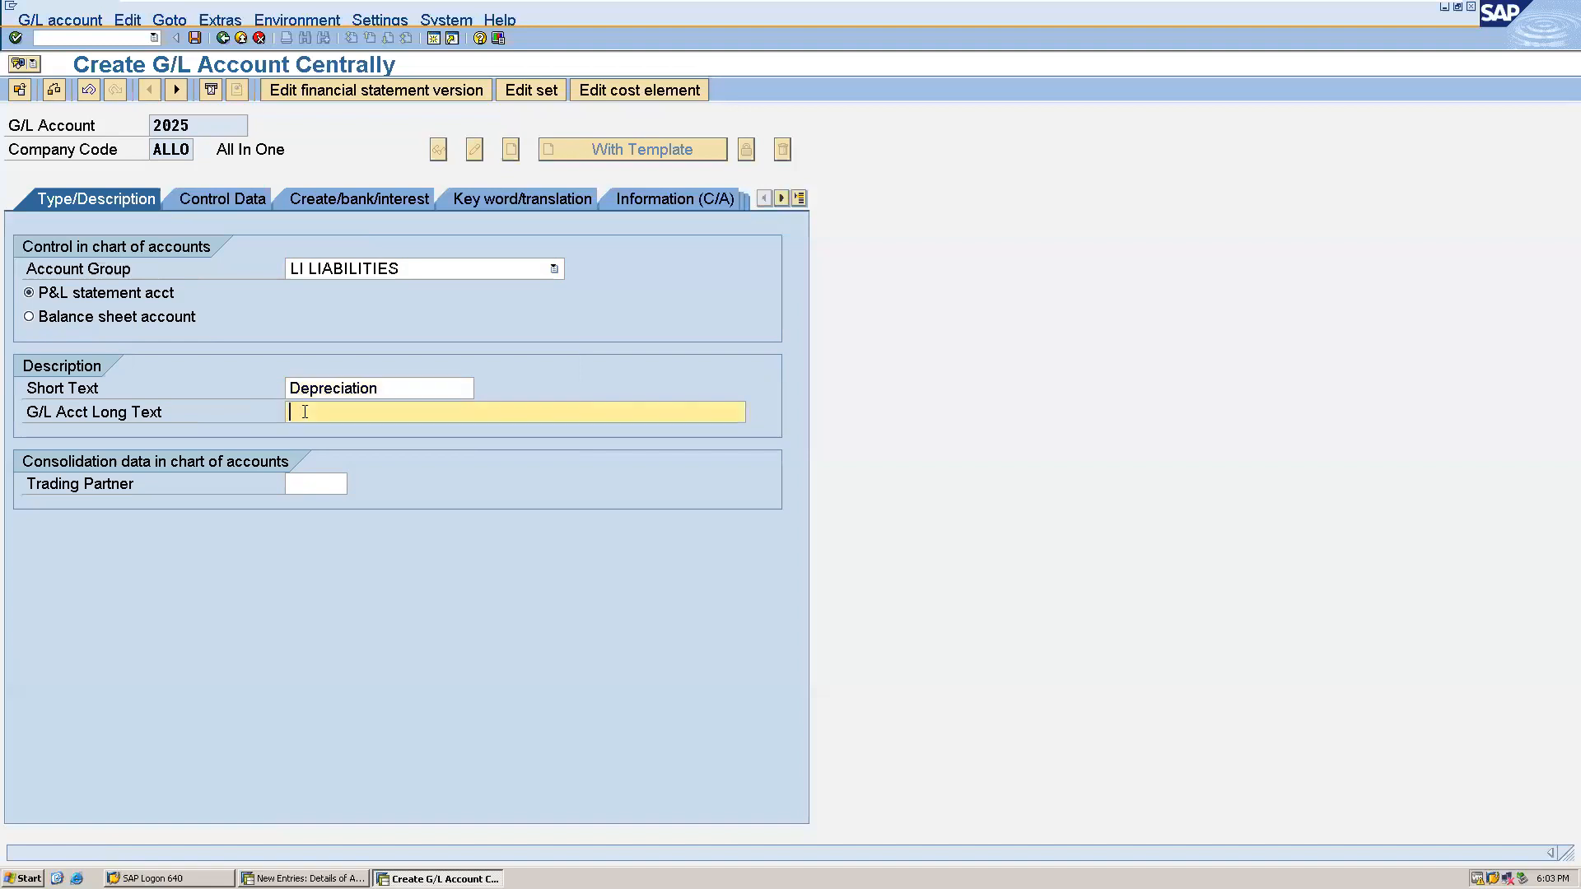
key("ctrl+v")
- Assign field status group G001 to G/L account 2025, save the account and leave G/L account maintenance
left_click(358, 198)
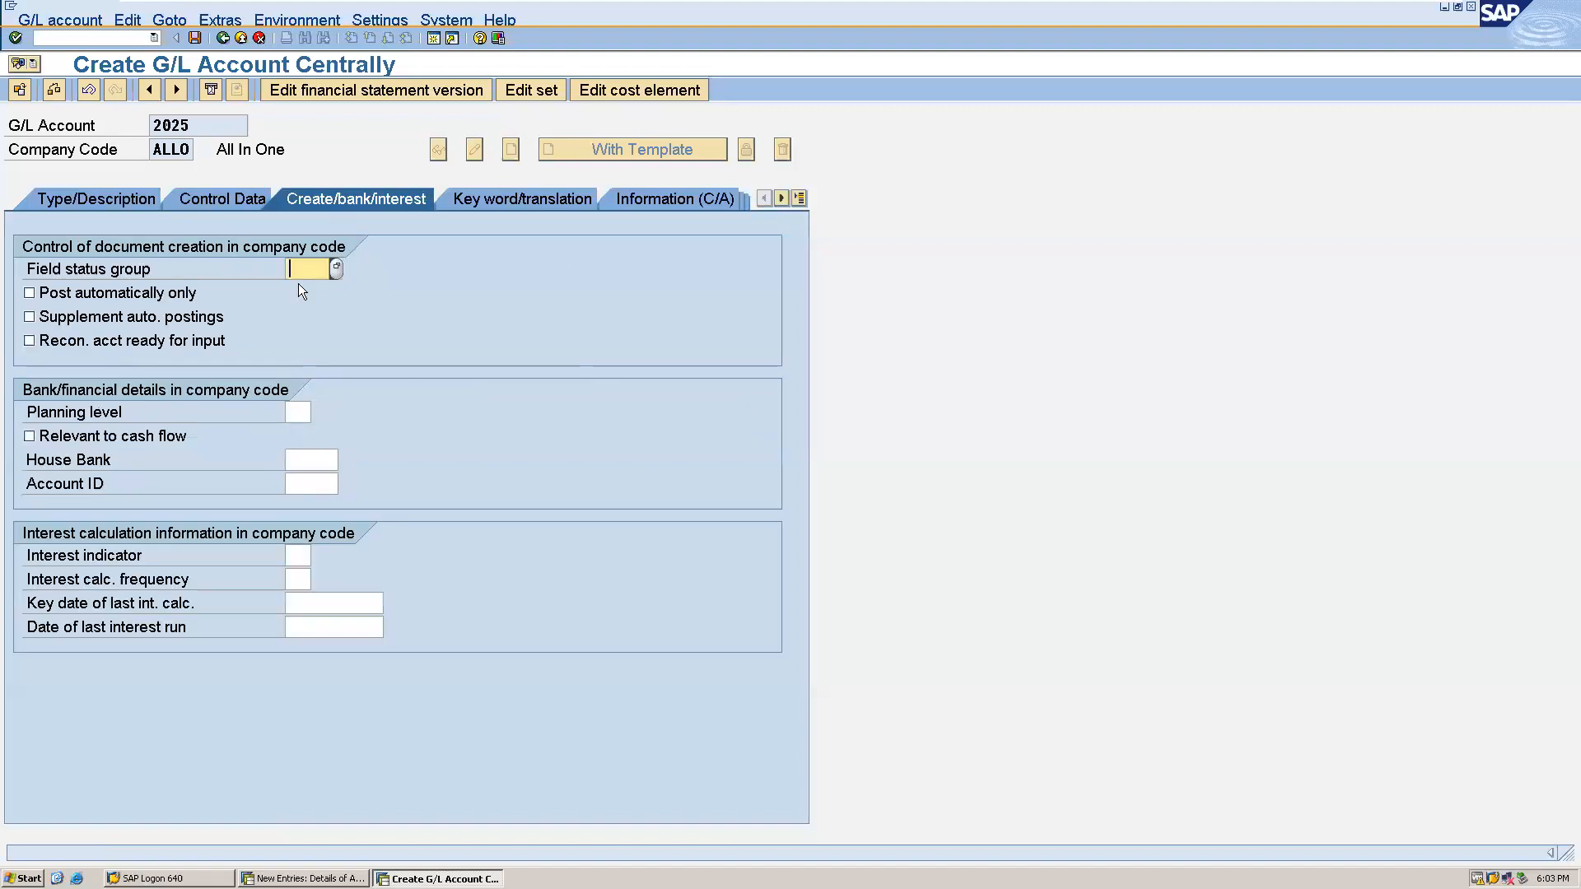
type("g")
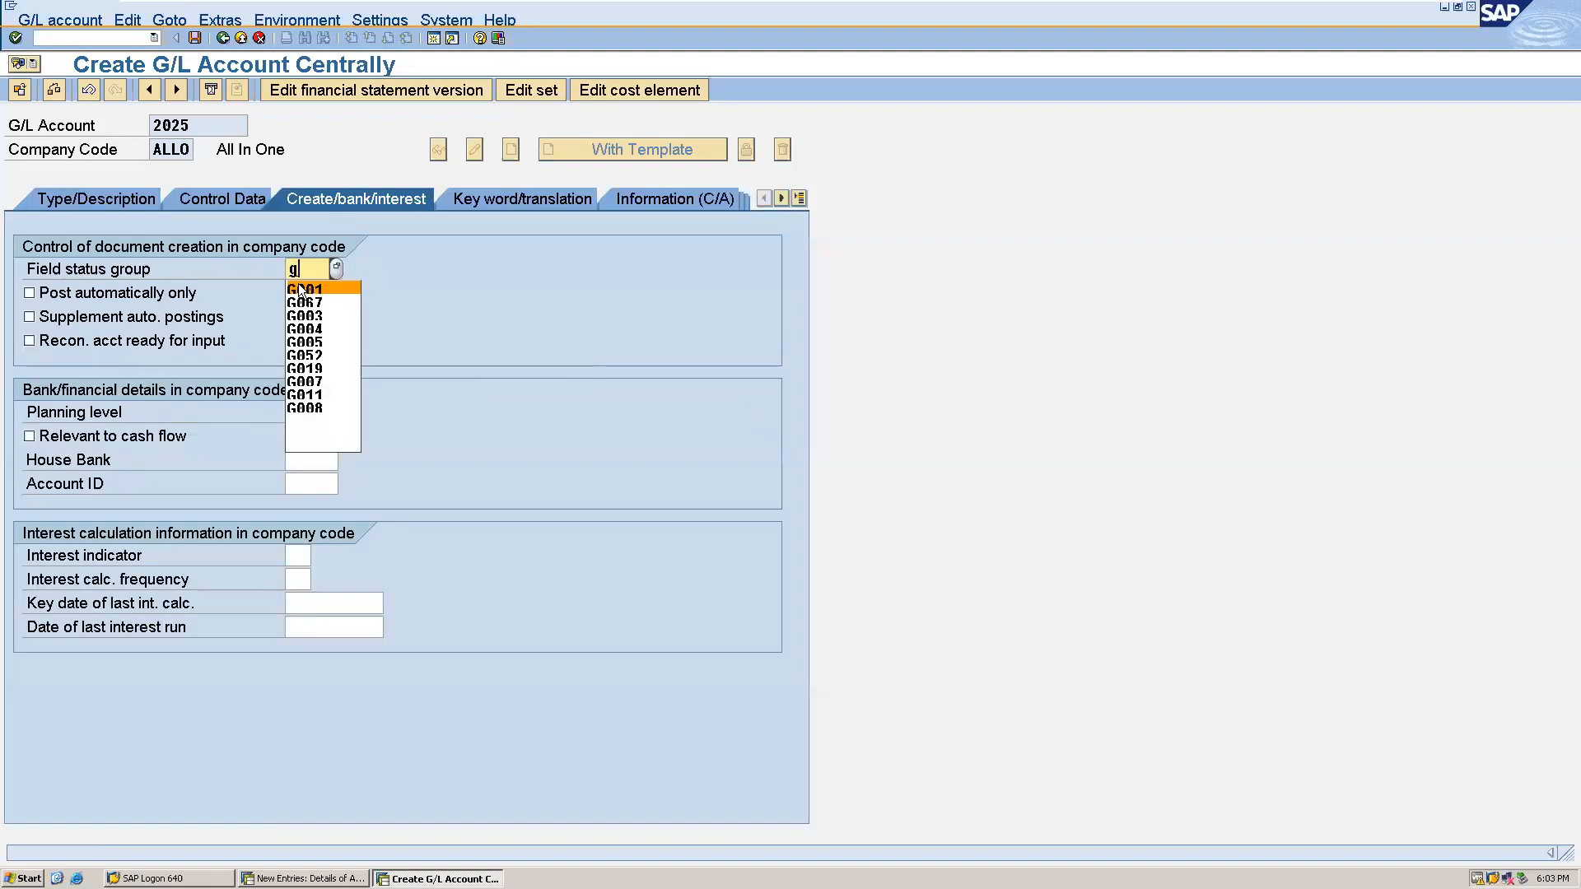
left_click(302, 292)
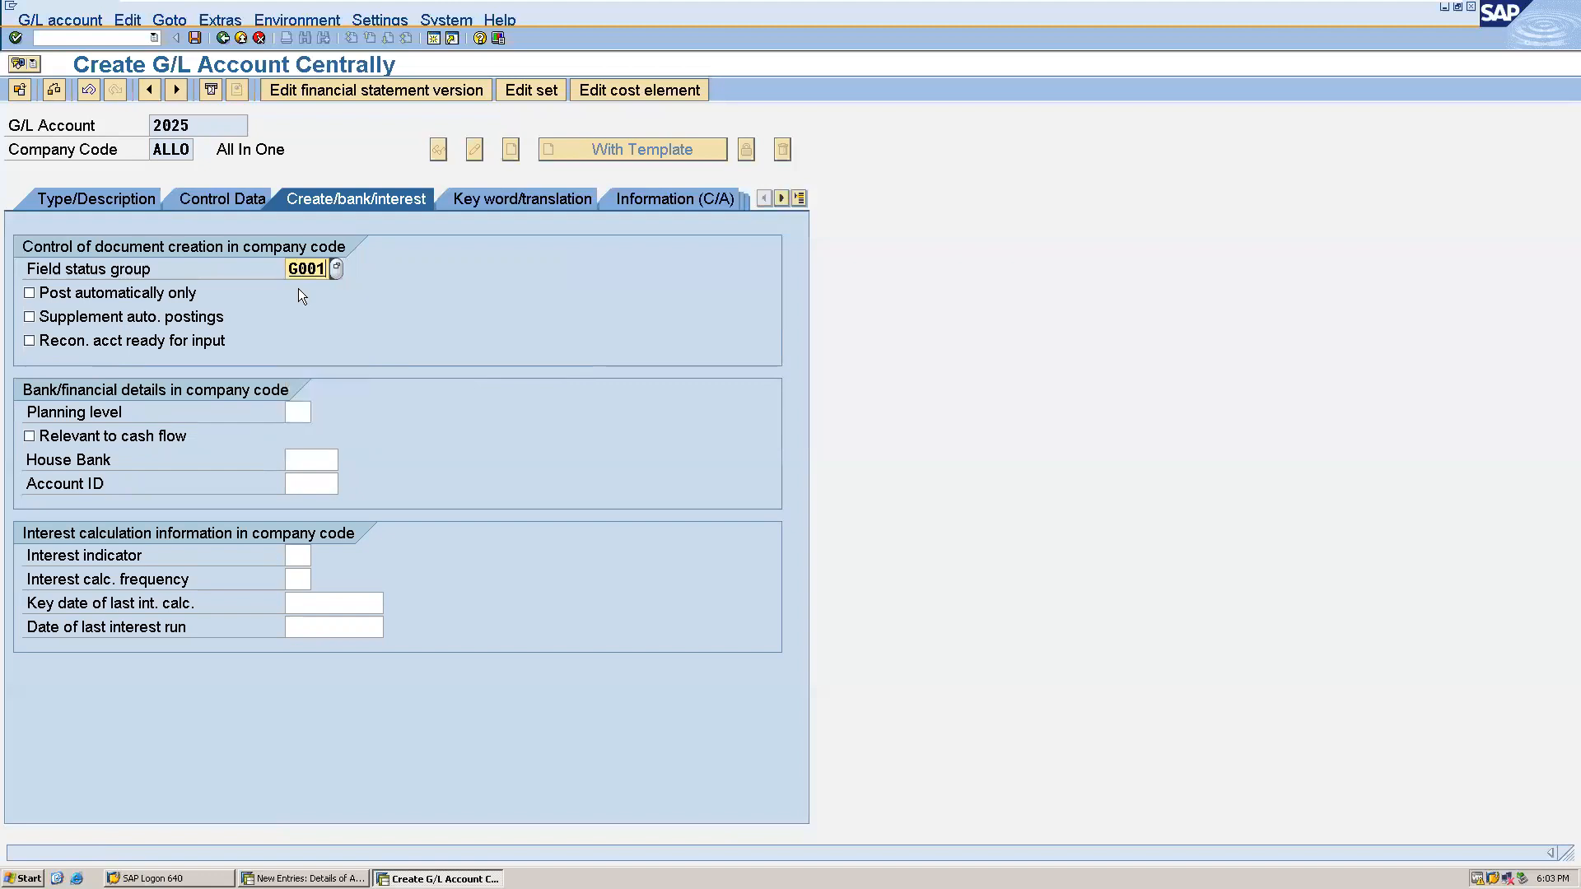
left_click(189, 34)
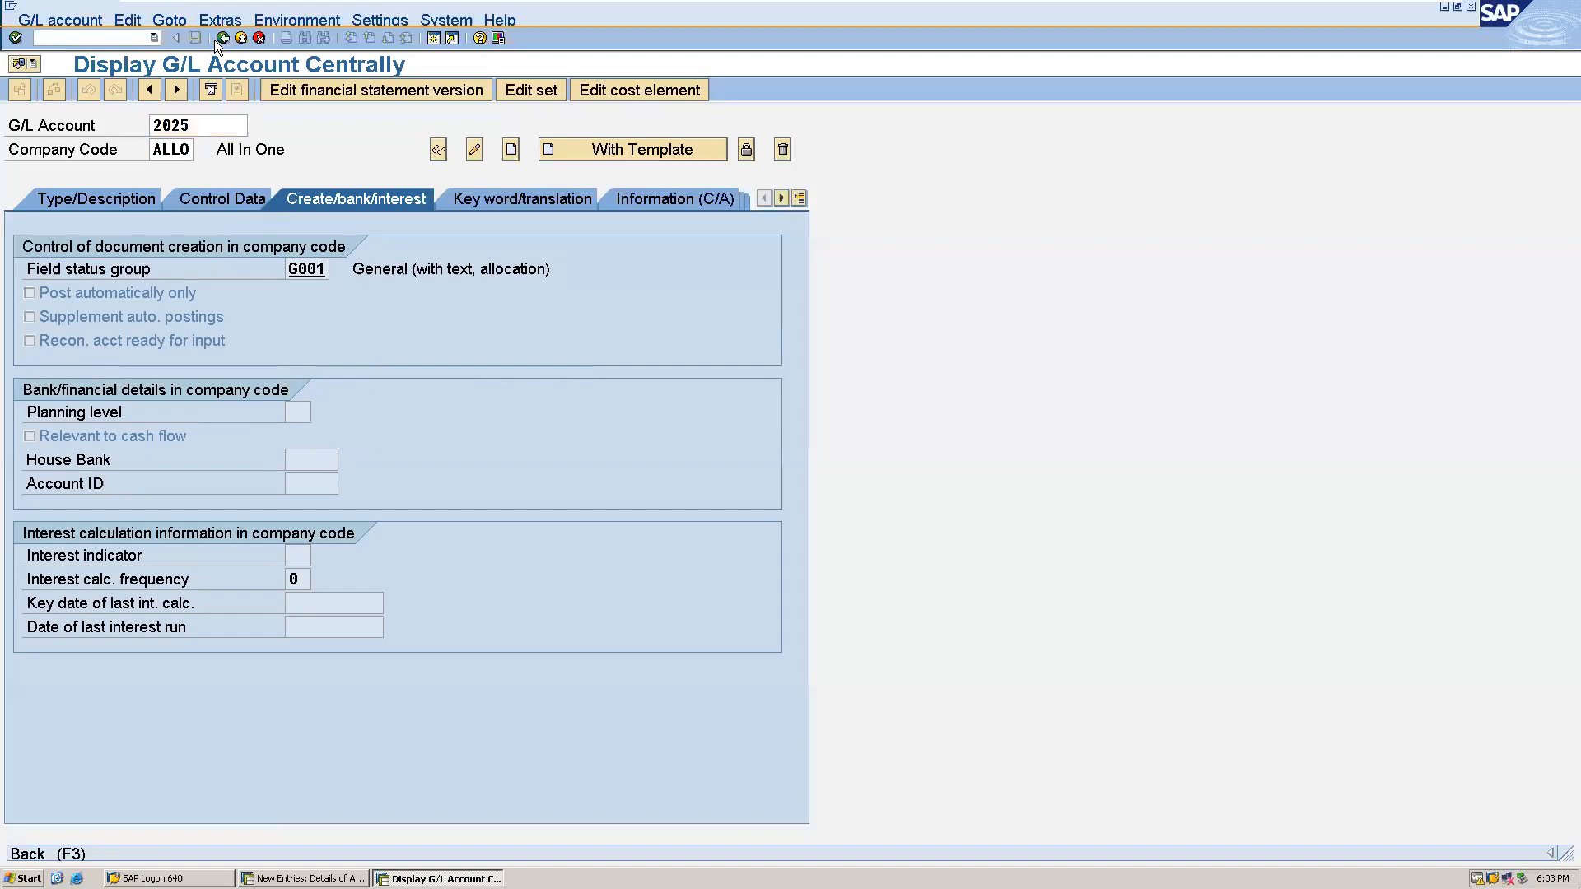
left_click(221, 37)
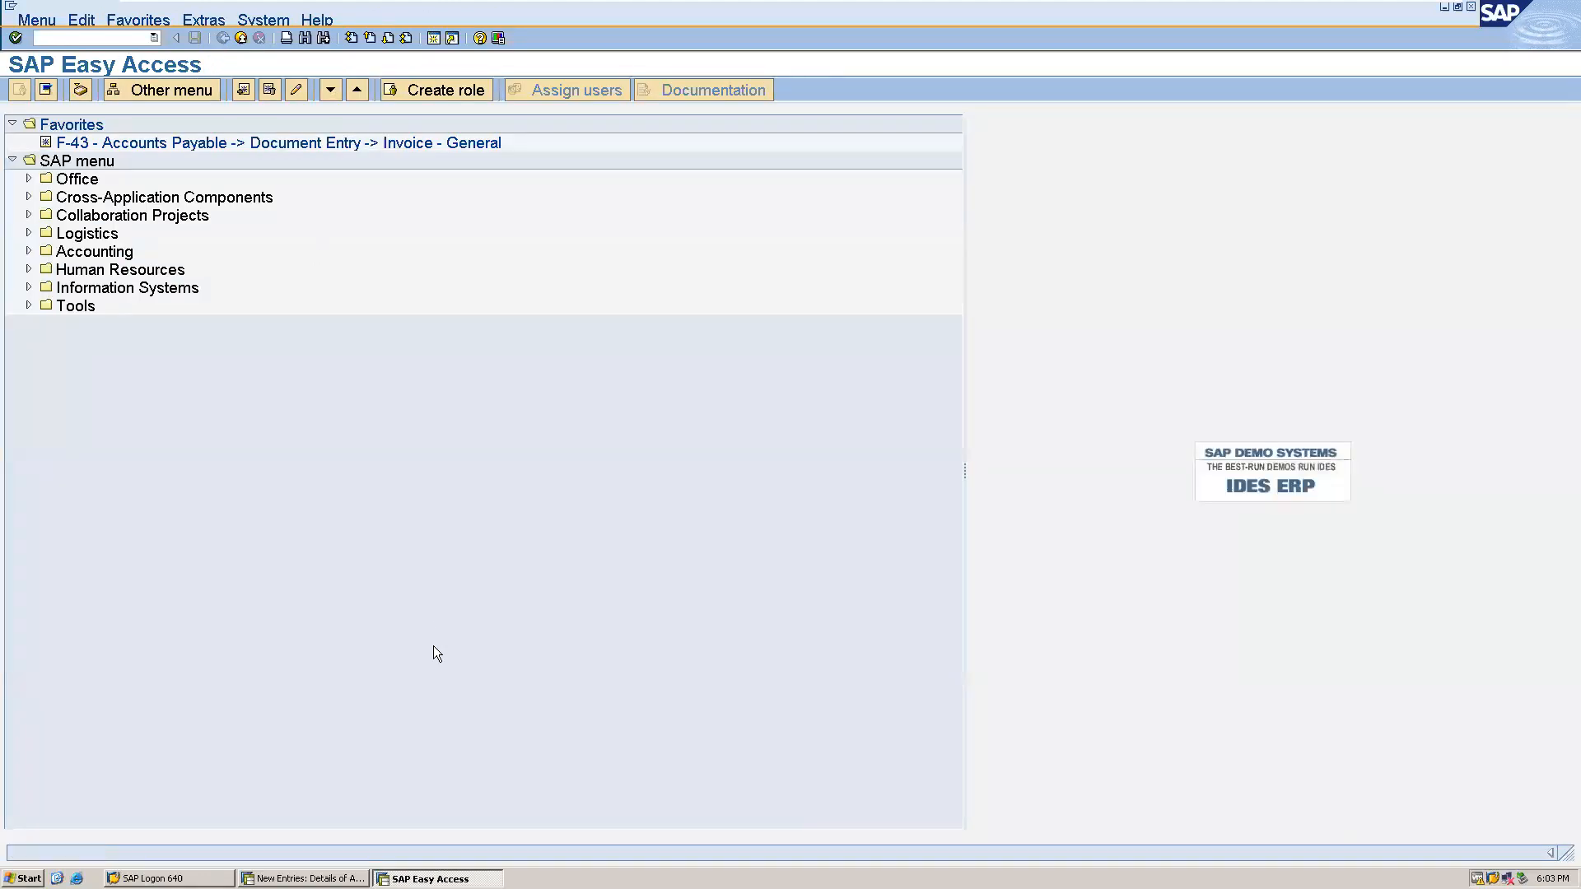
- Switch to the session with the equipment asset class and return from it to the implementation guide structure
left_click(293, 874)
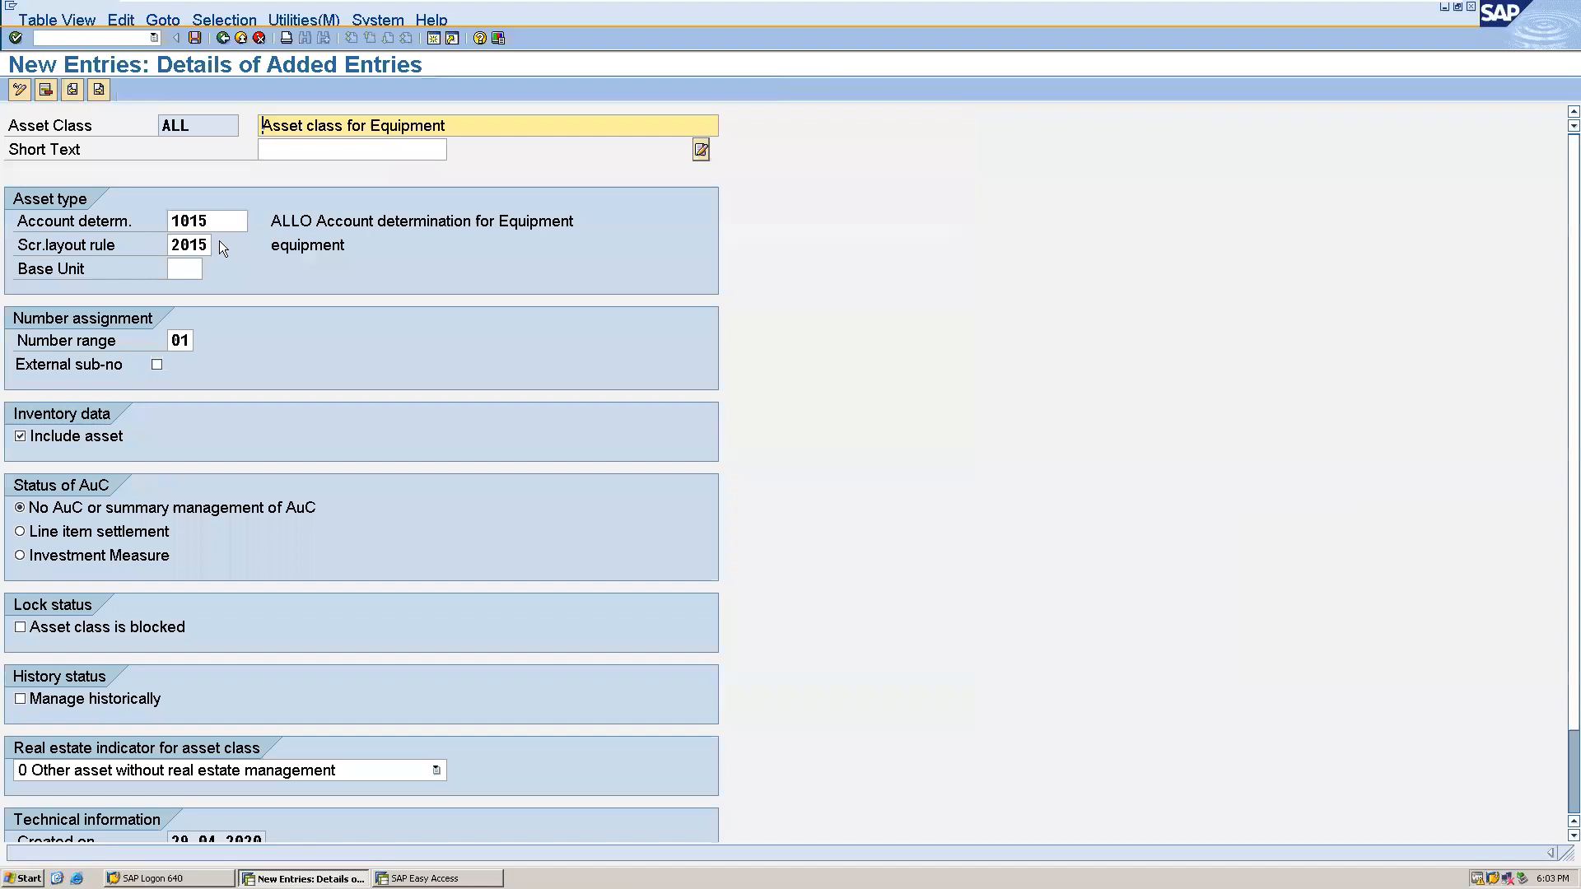
left_click(222, 36)
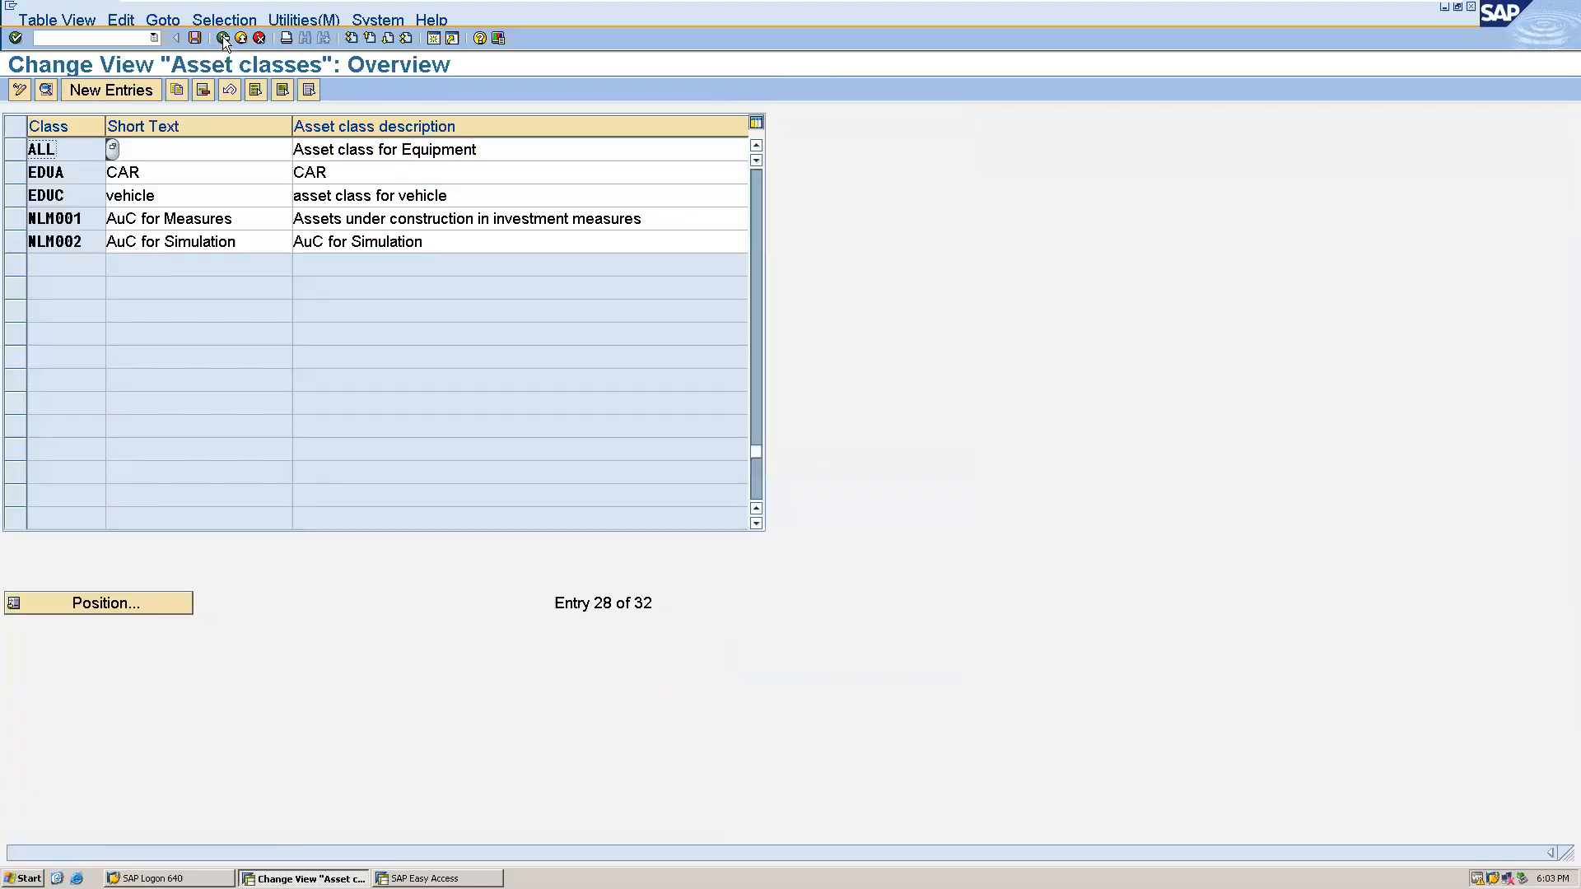
left_click(222, 37)
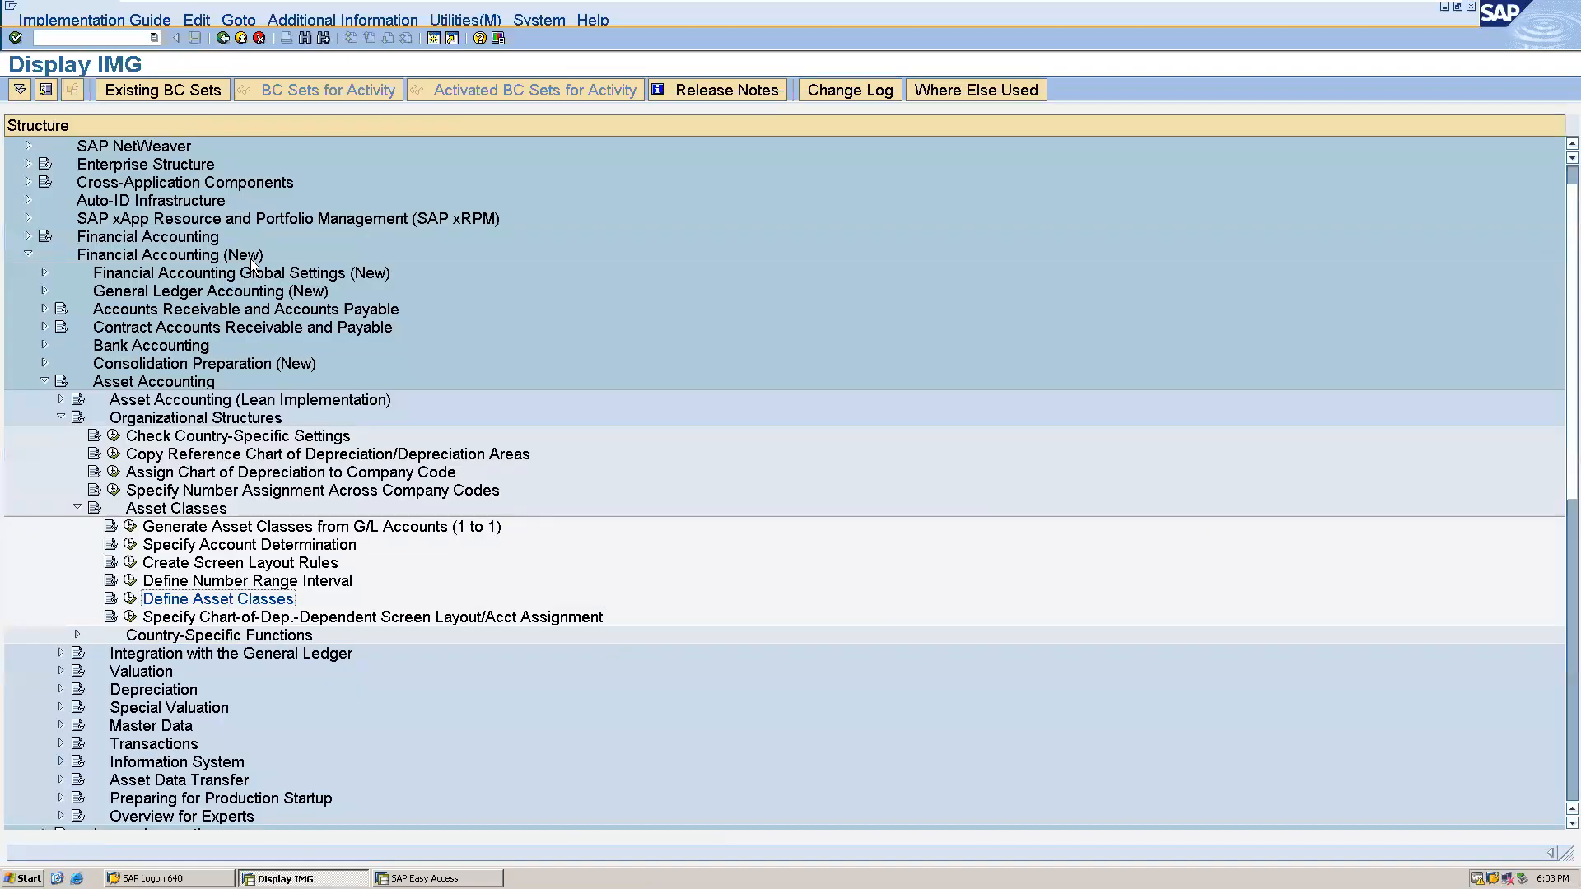
- Review how the depreciation areas of chart ALLO post to the general ledger, under Asset Accounting's general ledger integration, and return to the guide
left_click(61, 654)
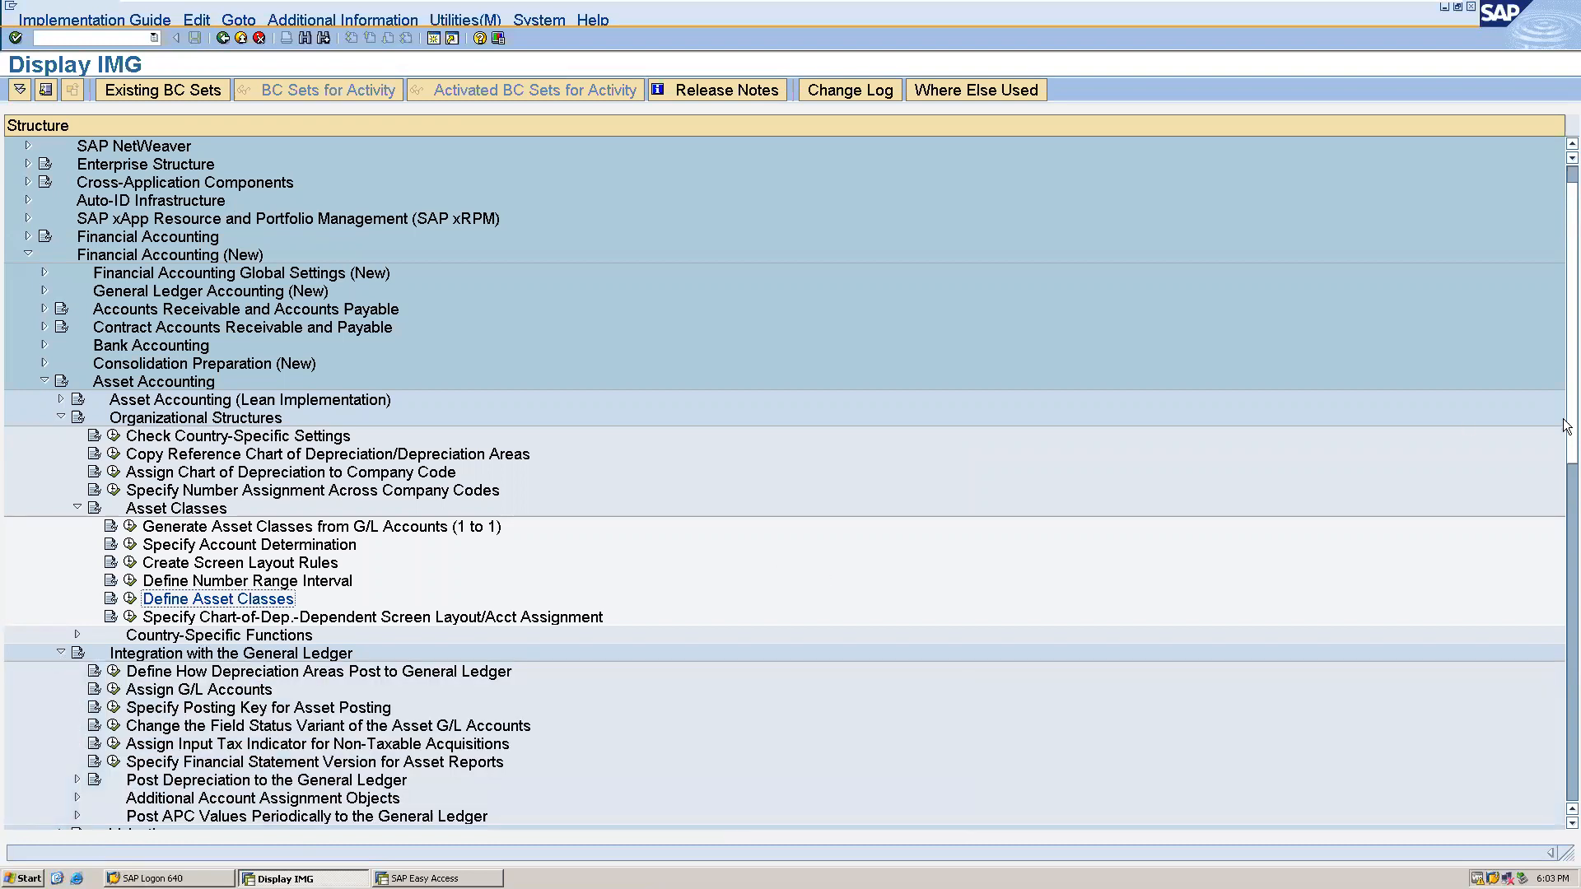
left_click_drag(1567, 435, 1567, 475)
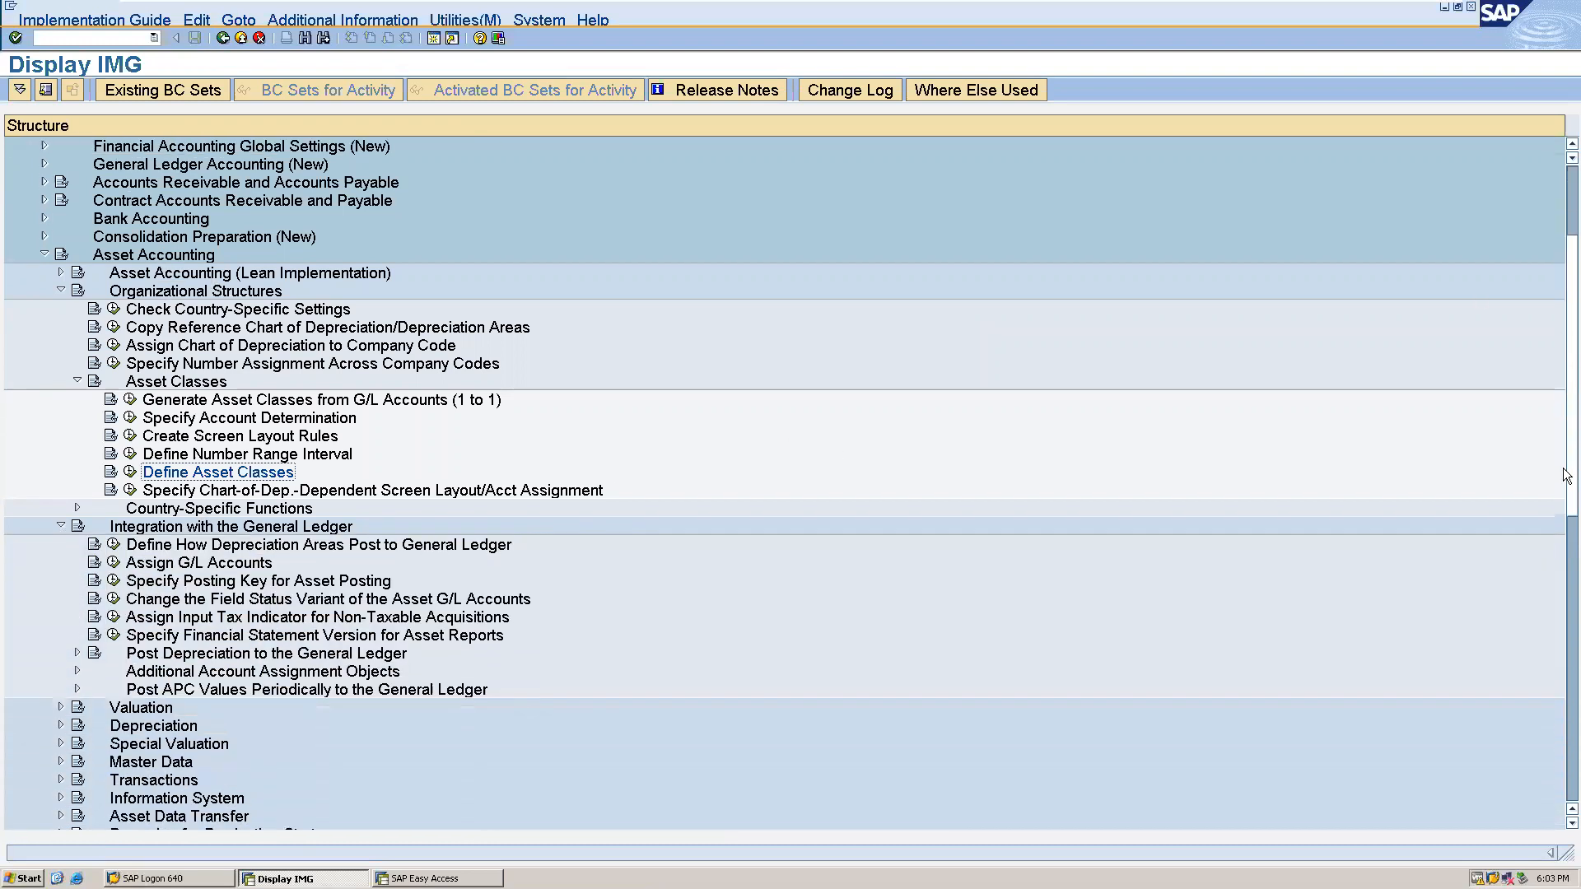
left_click(112, 547)
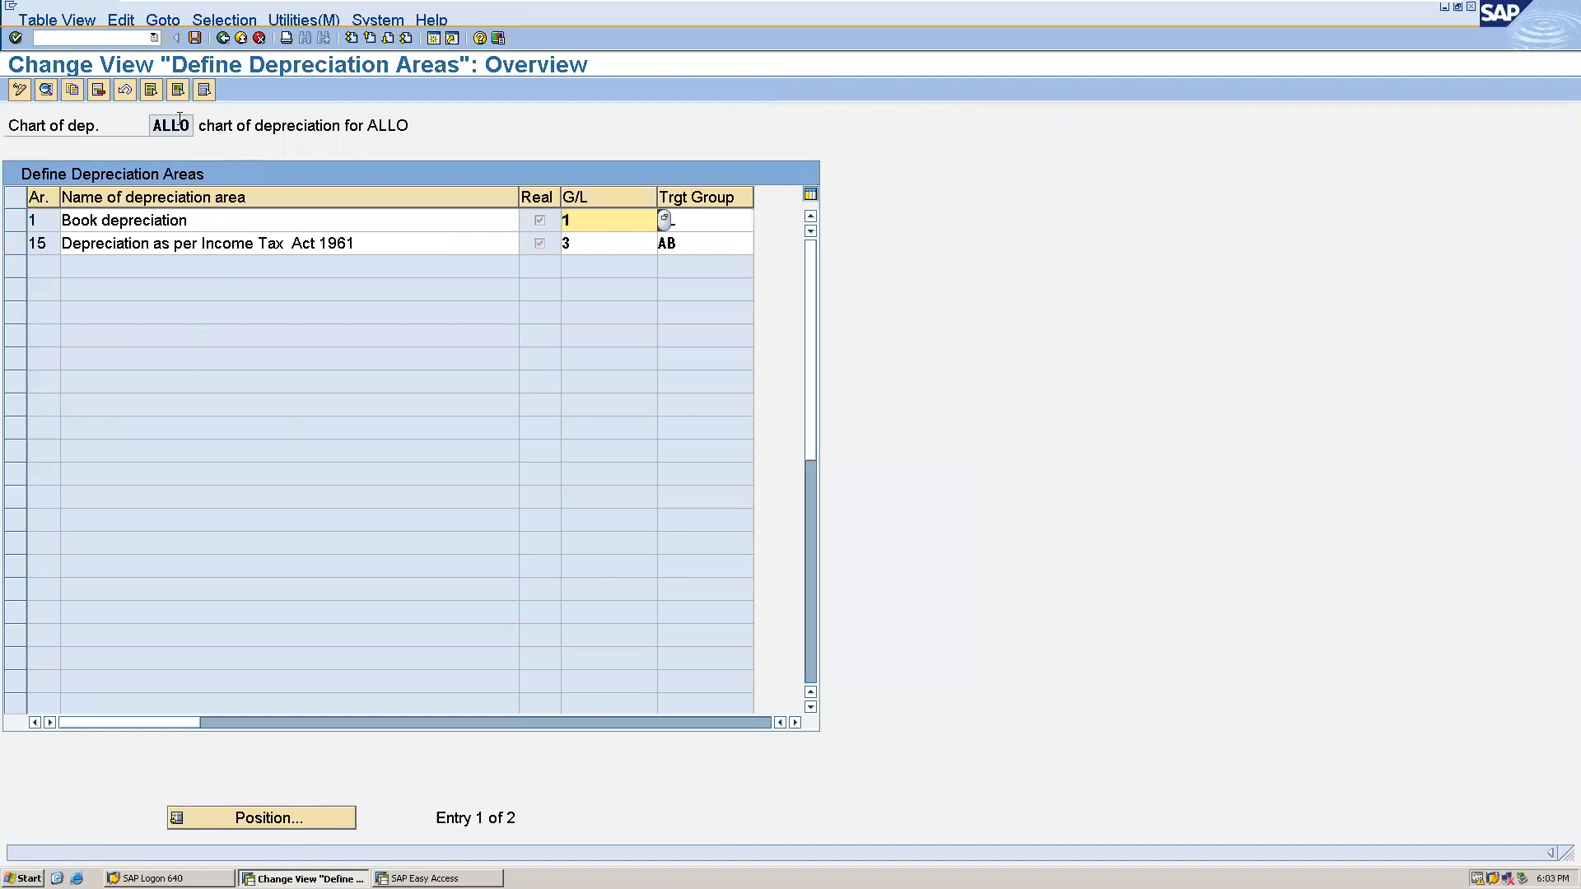
left_click(220, 41)
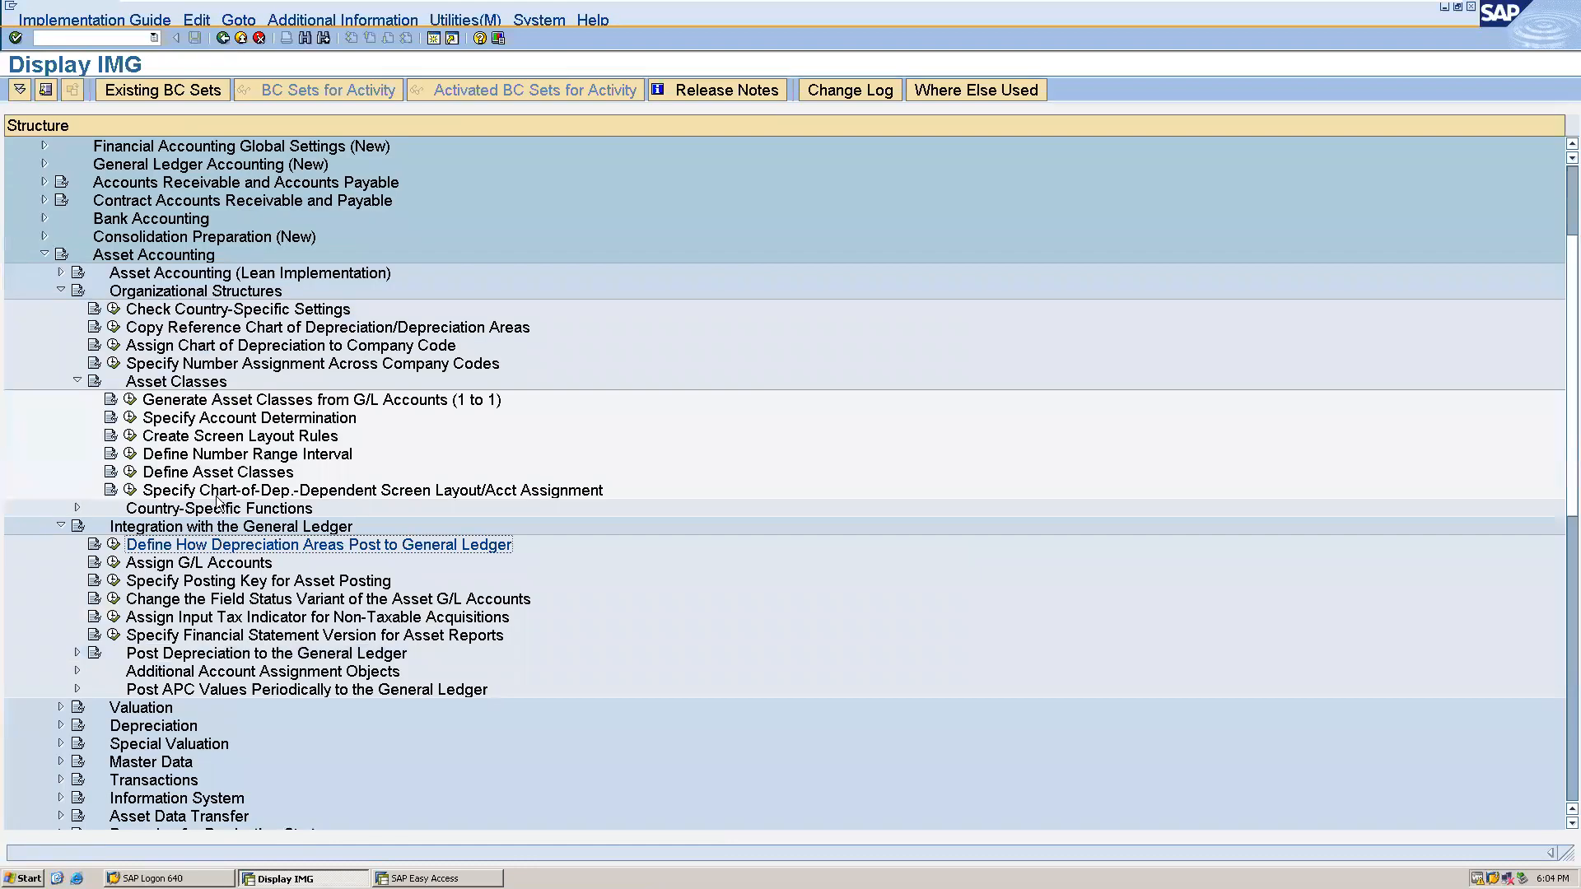
- Open the asset G/L account assignment for chart of accounts ALLO, then locate and select account determination 1015
left_click(113, 563)
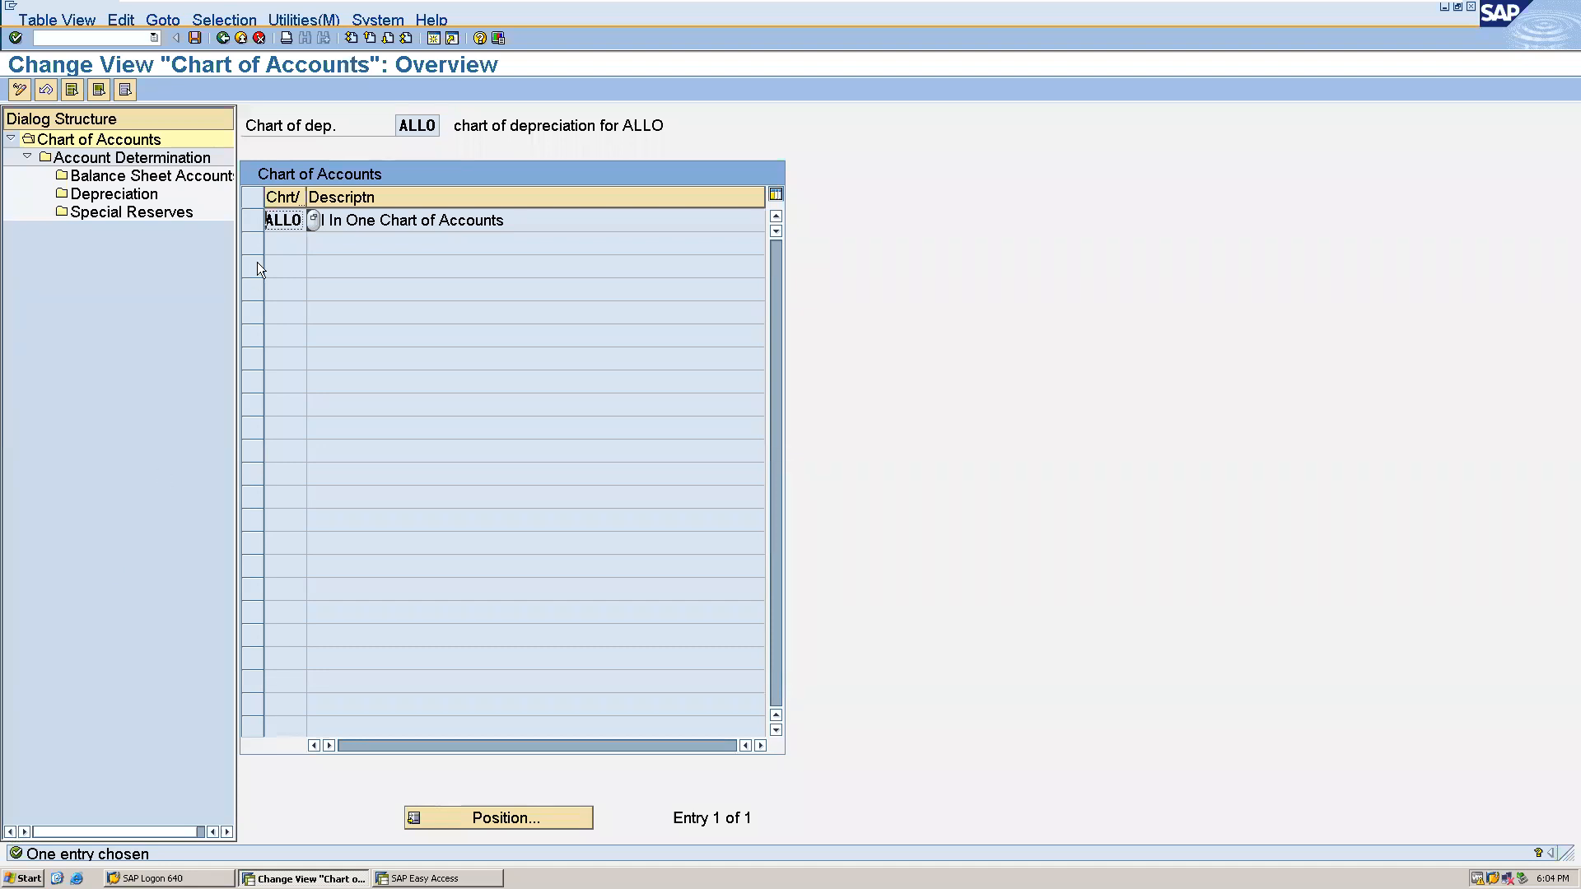
left_click(250, 223)
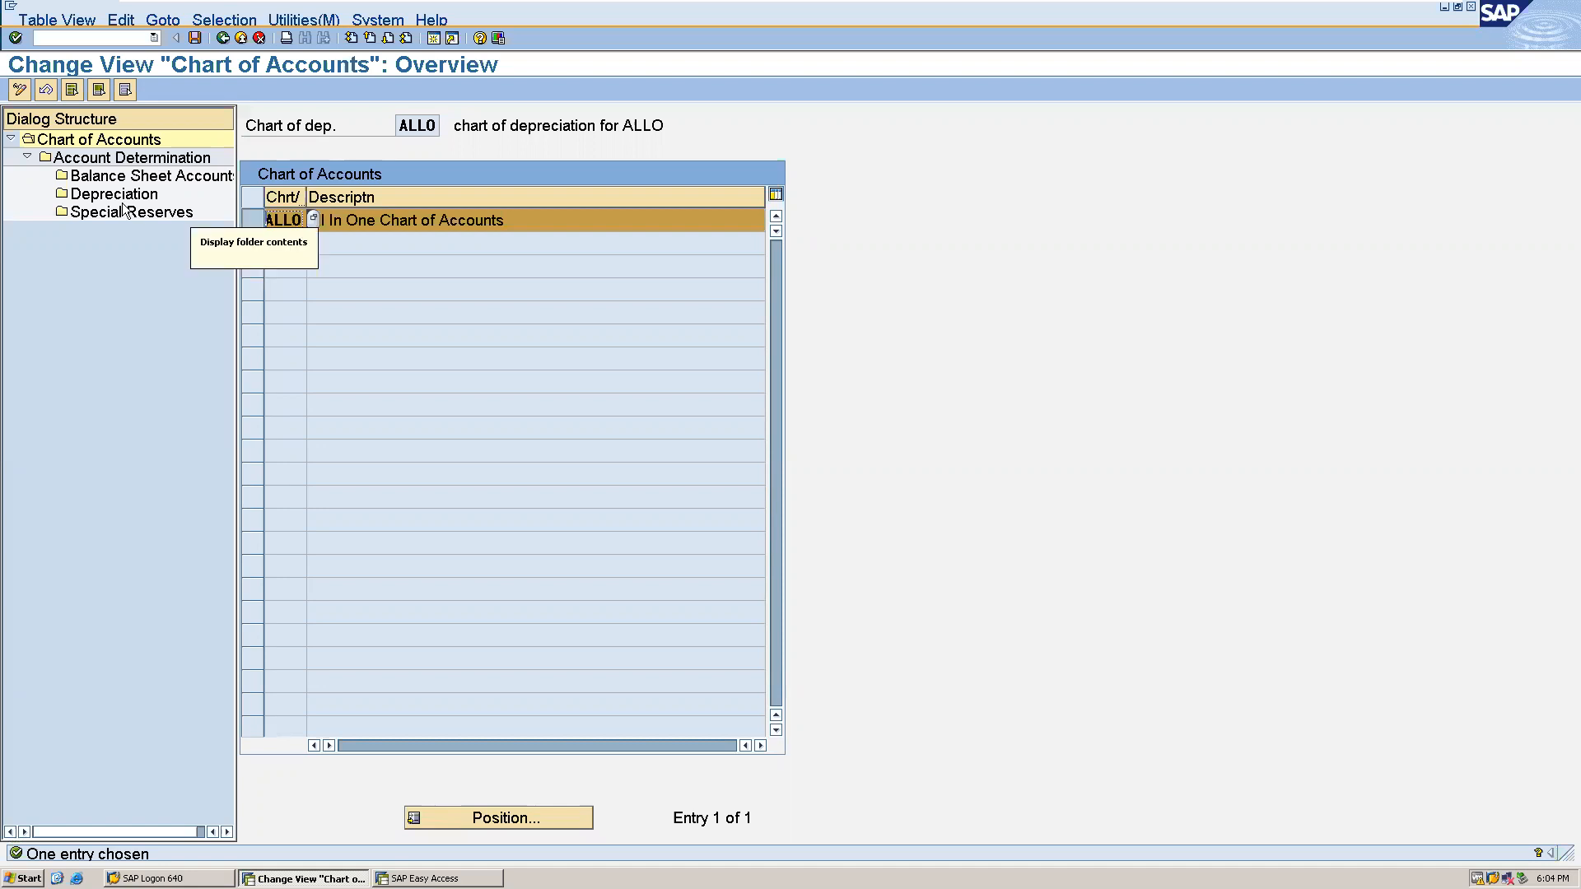
double_click(86, 164)
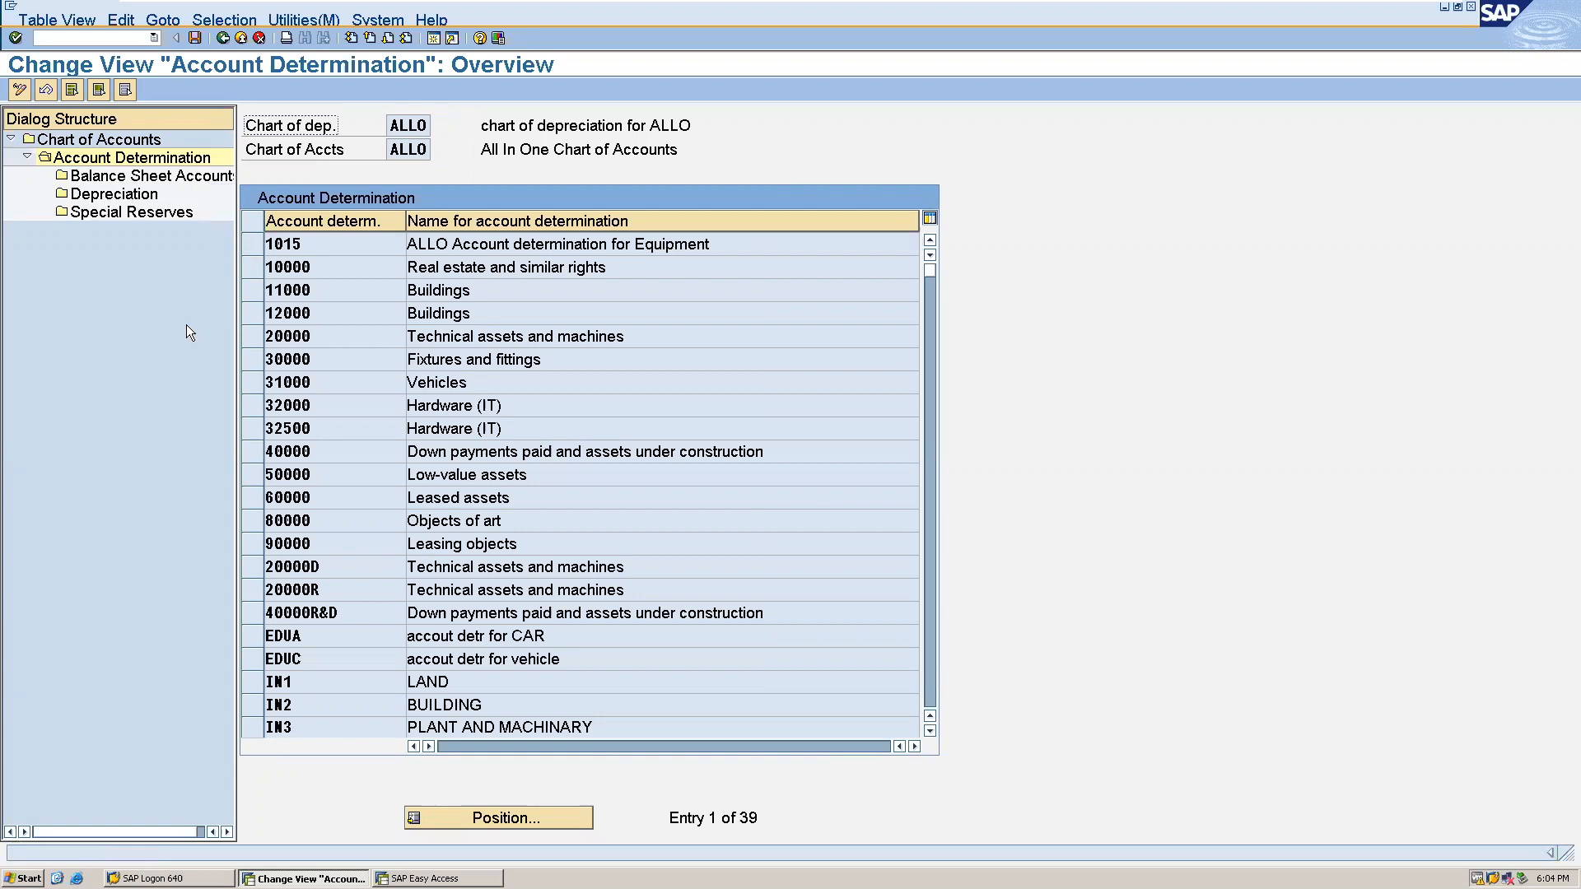
left_click(465, 815)
type("1015")
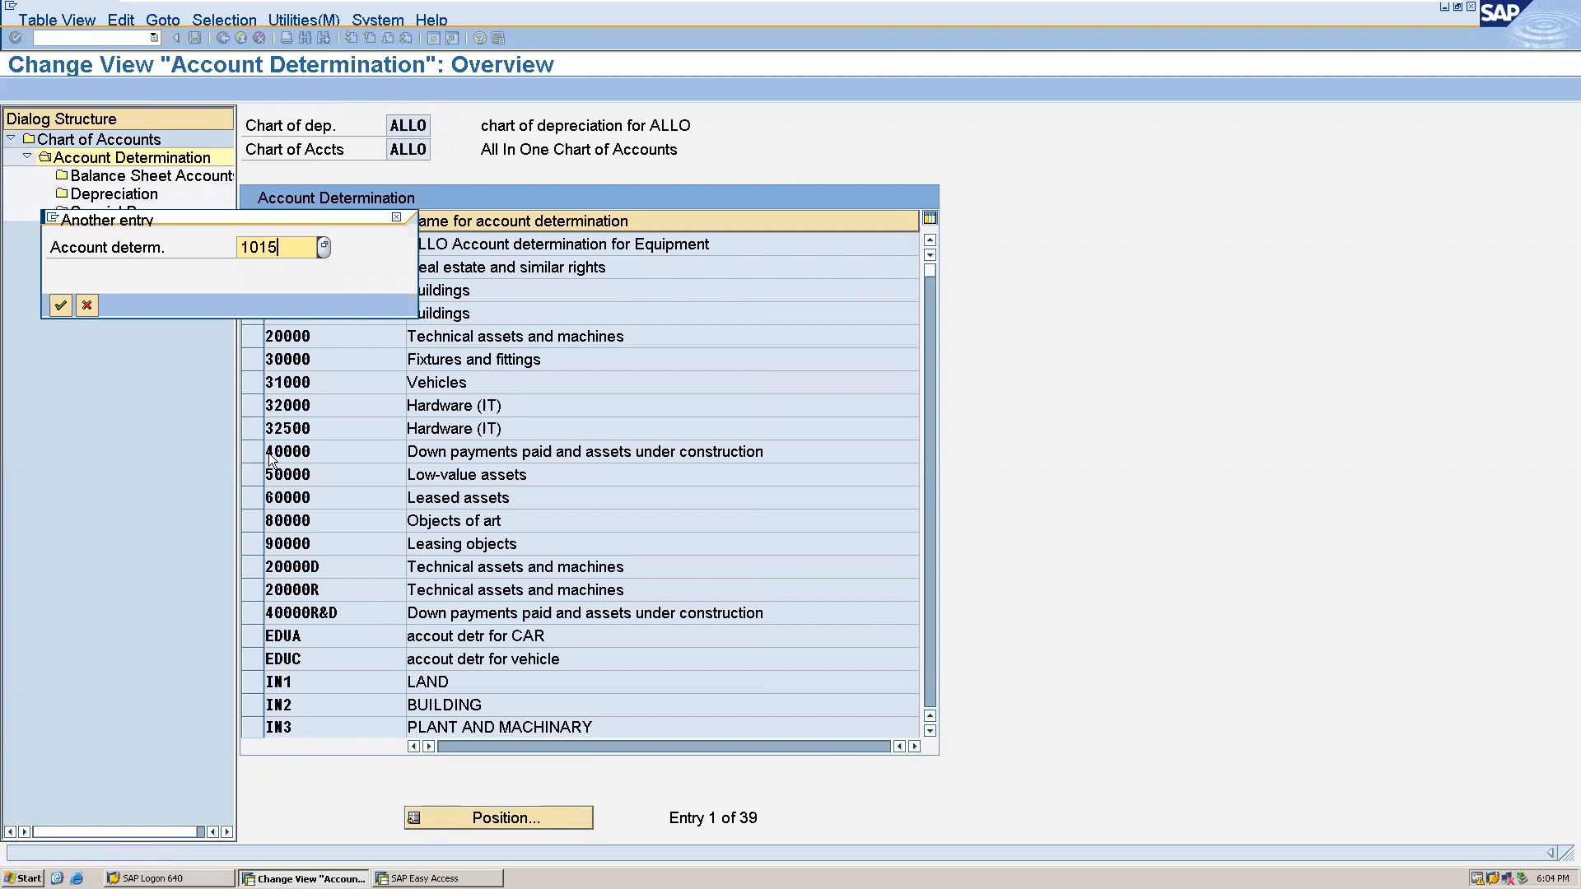
key("Return")
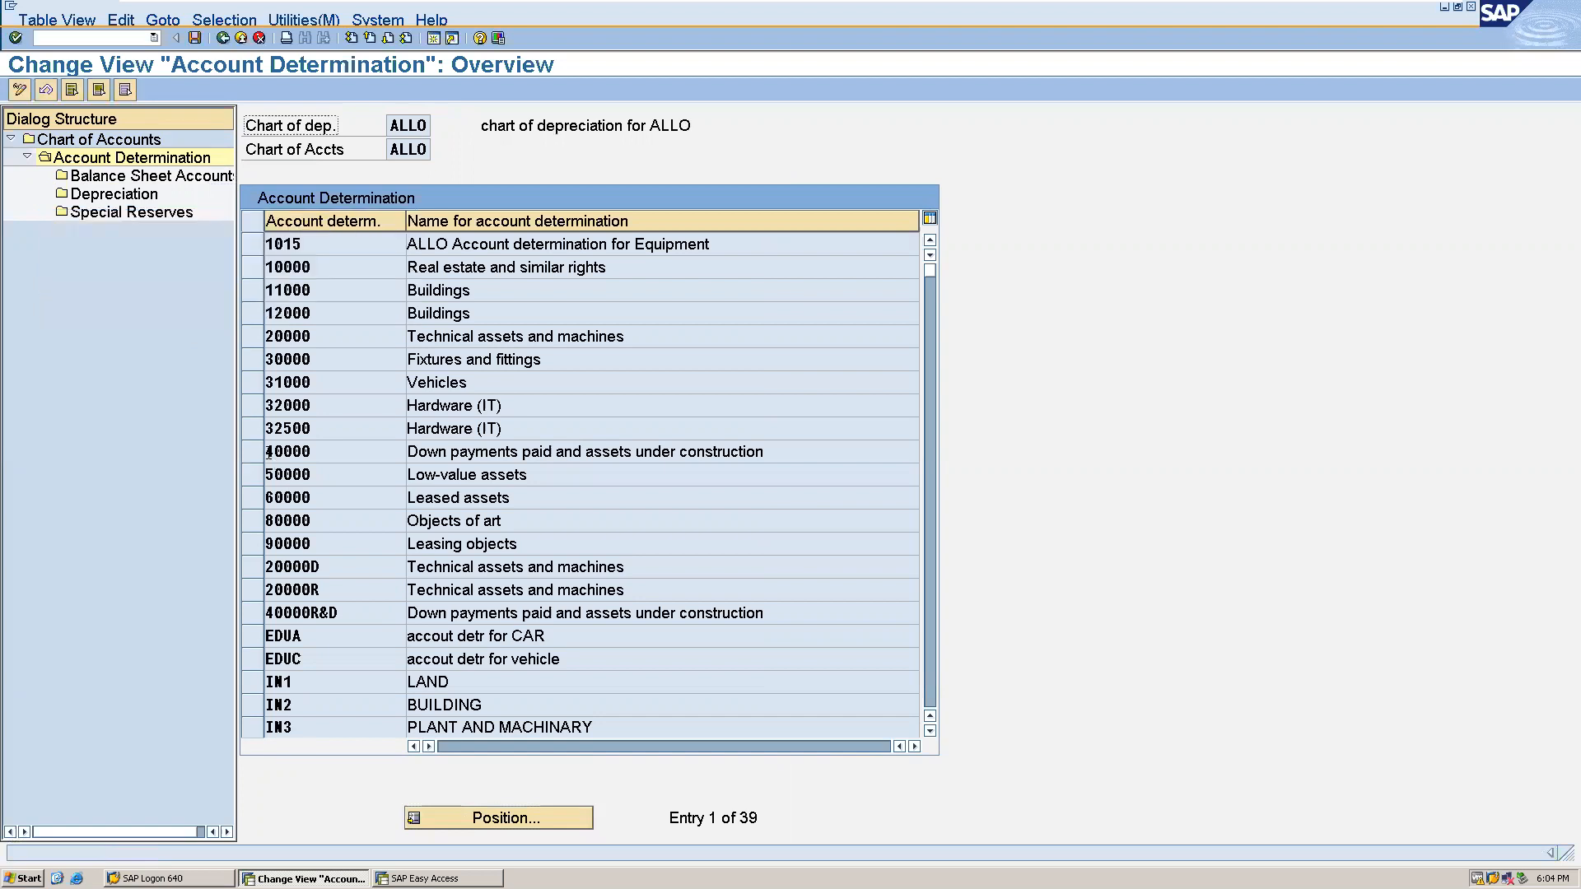
left_click(253, 245)
- In the balance sheet accounts of determination 1015, assign 1023 to acquisition and production costs and 4023 to loss on asset retirement without revenue
double_click(158, 174)
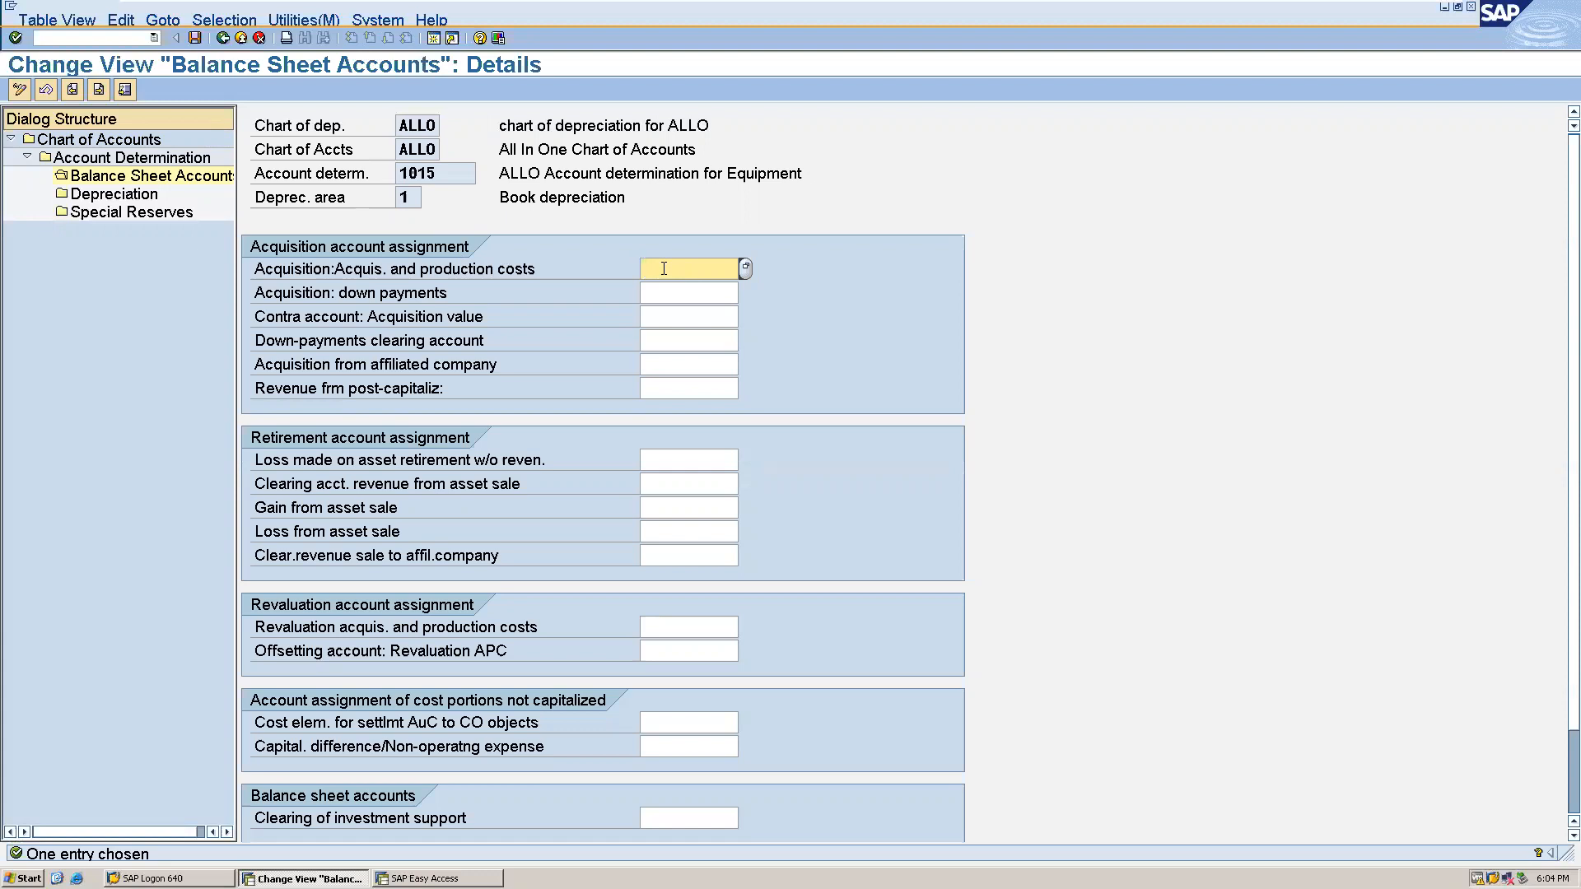
type("1023")
left_click(650, 463)
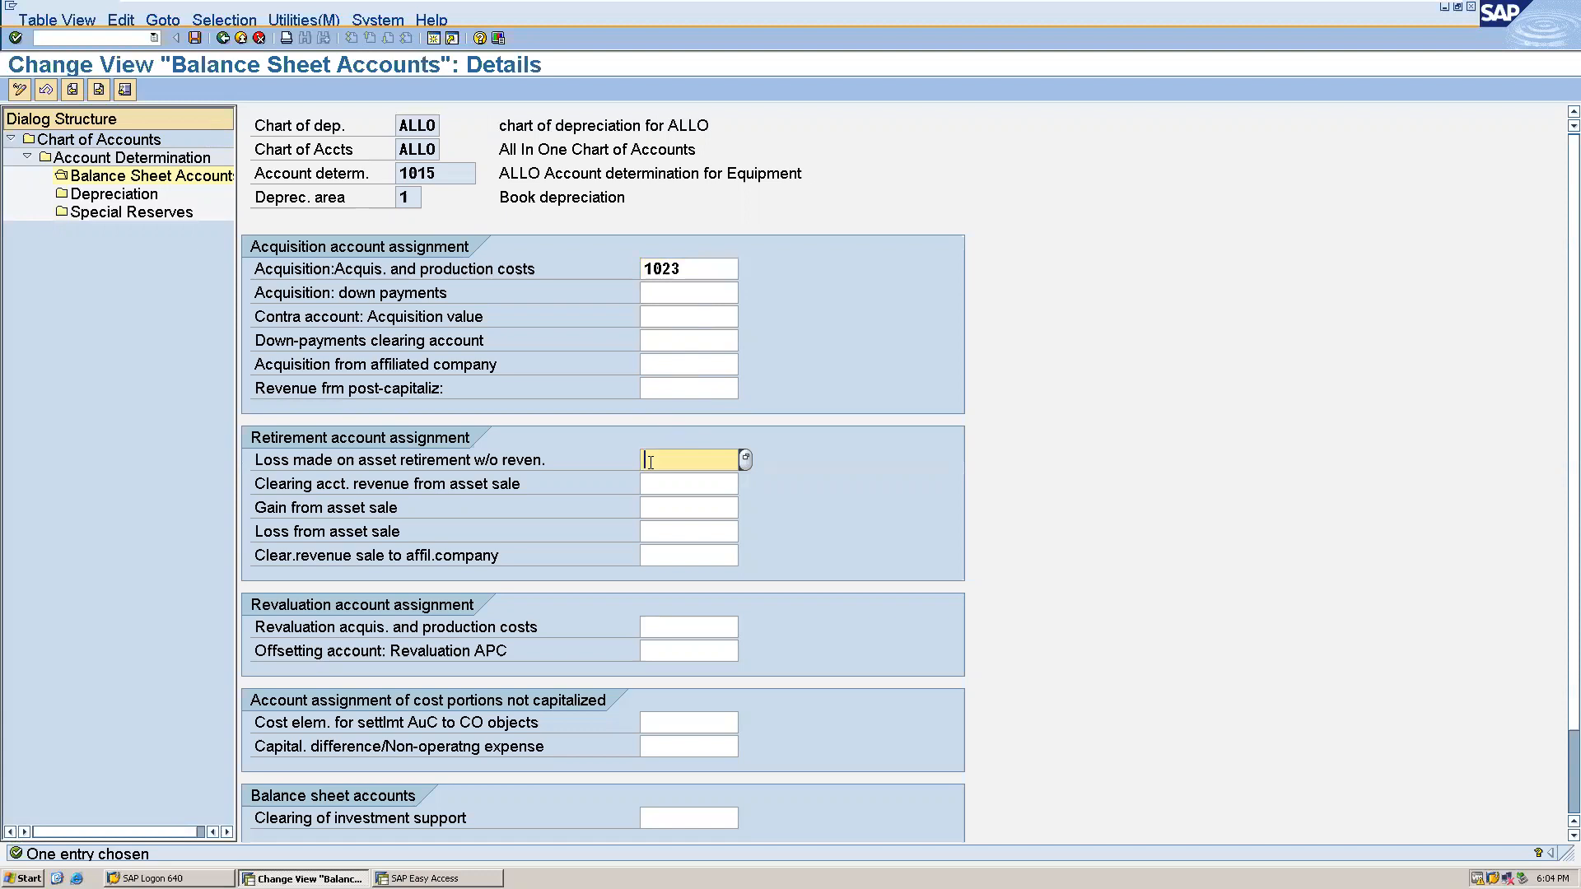
type("4023")
- Assign 3023 to gain from asset sale and 4024 to loss from asset sale, save and return to the balance sheet accounts overview
left_click(654, 506)
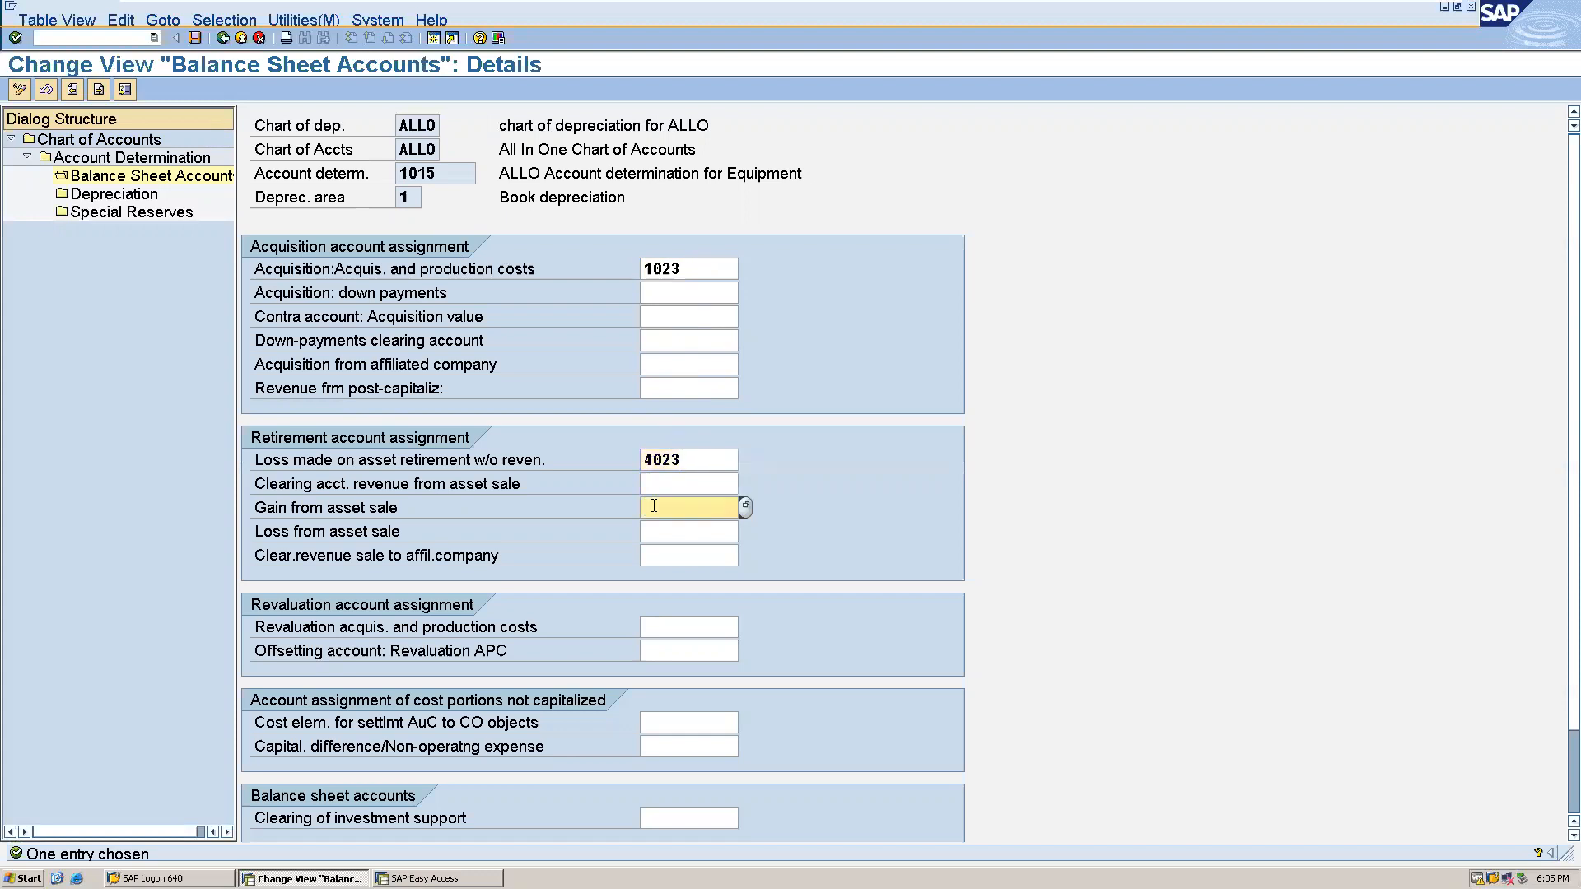
type("3023")
left_click(664, 531)
type("40")
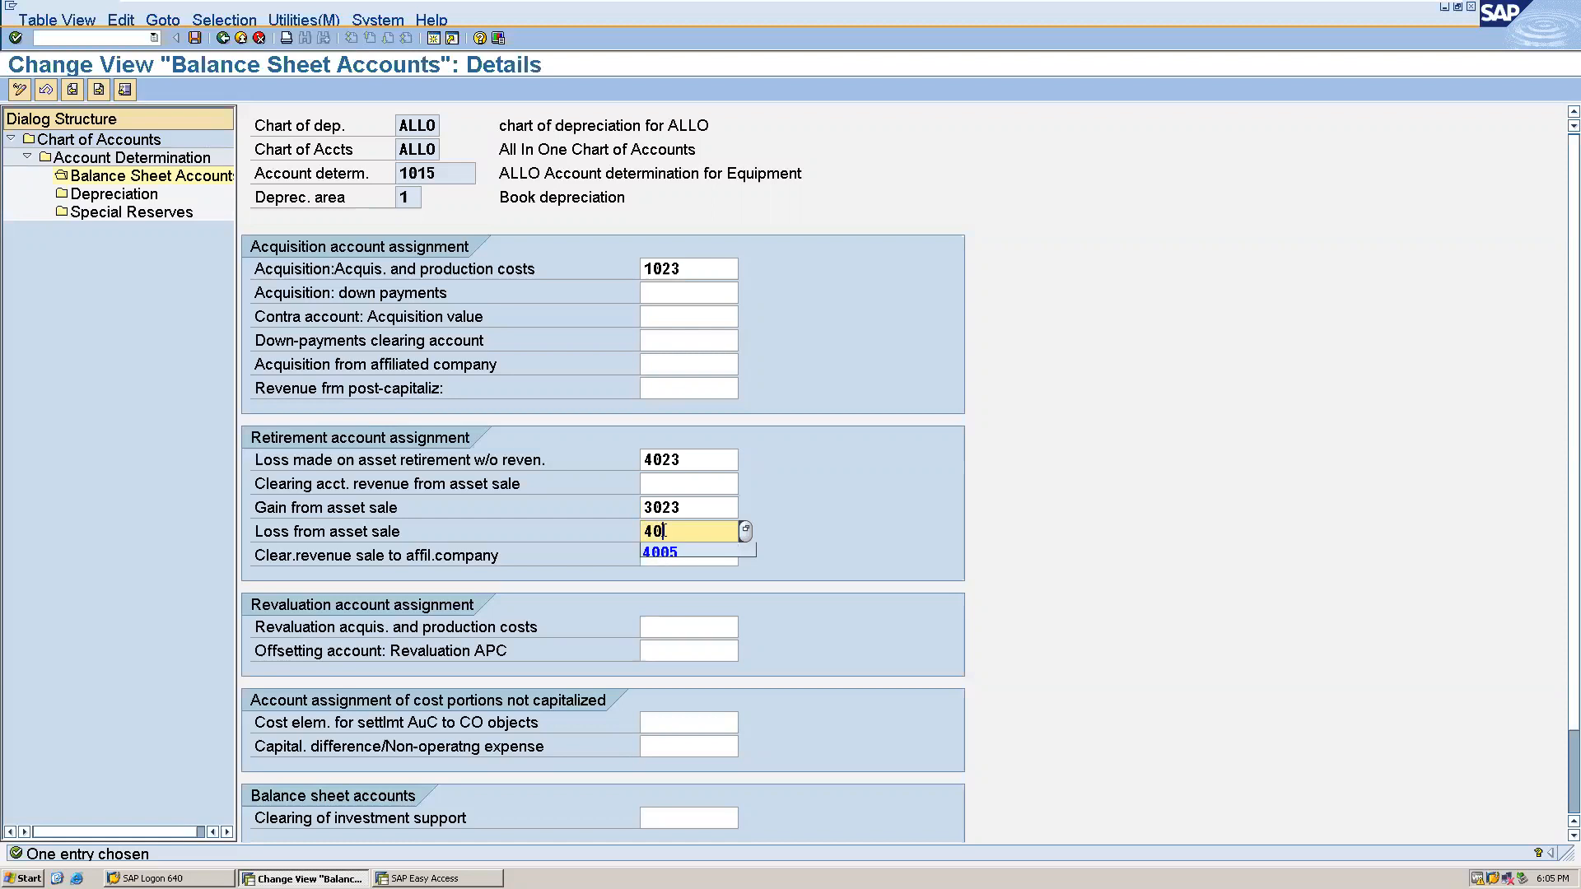
type("24")
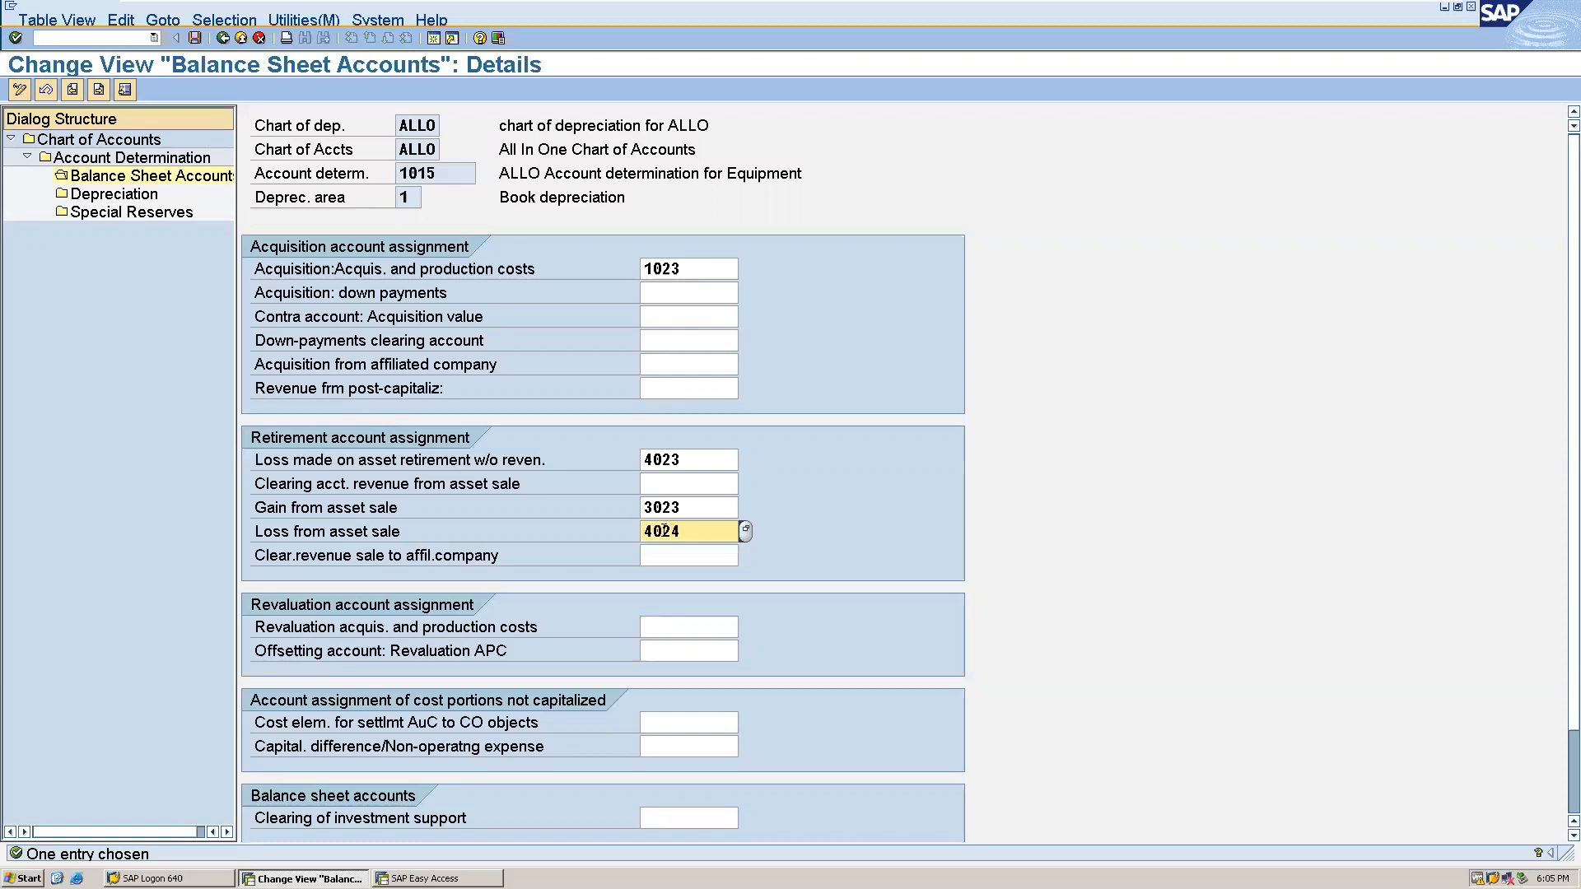
left_click(195, 38)
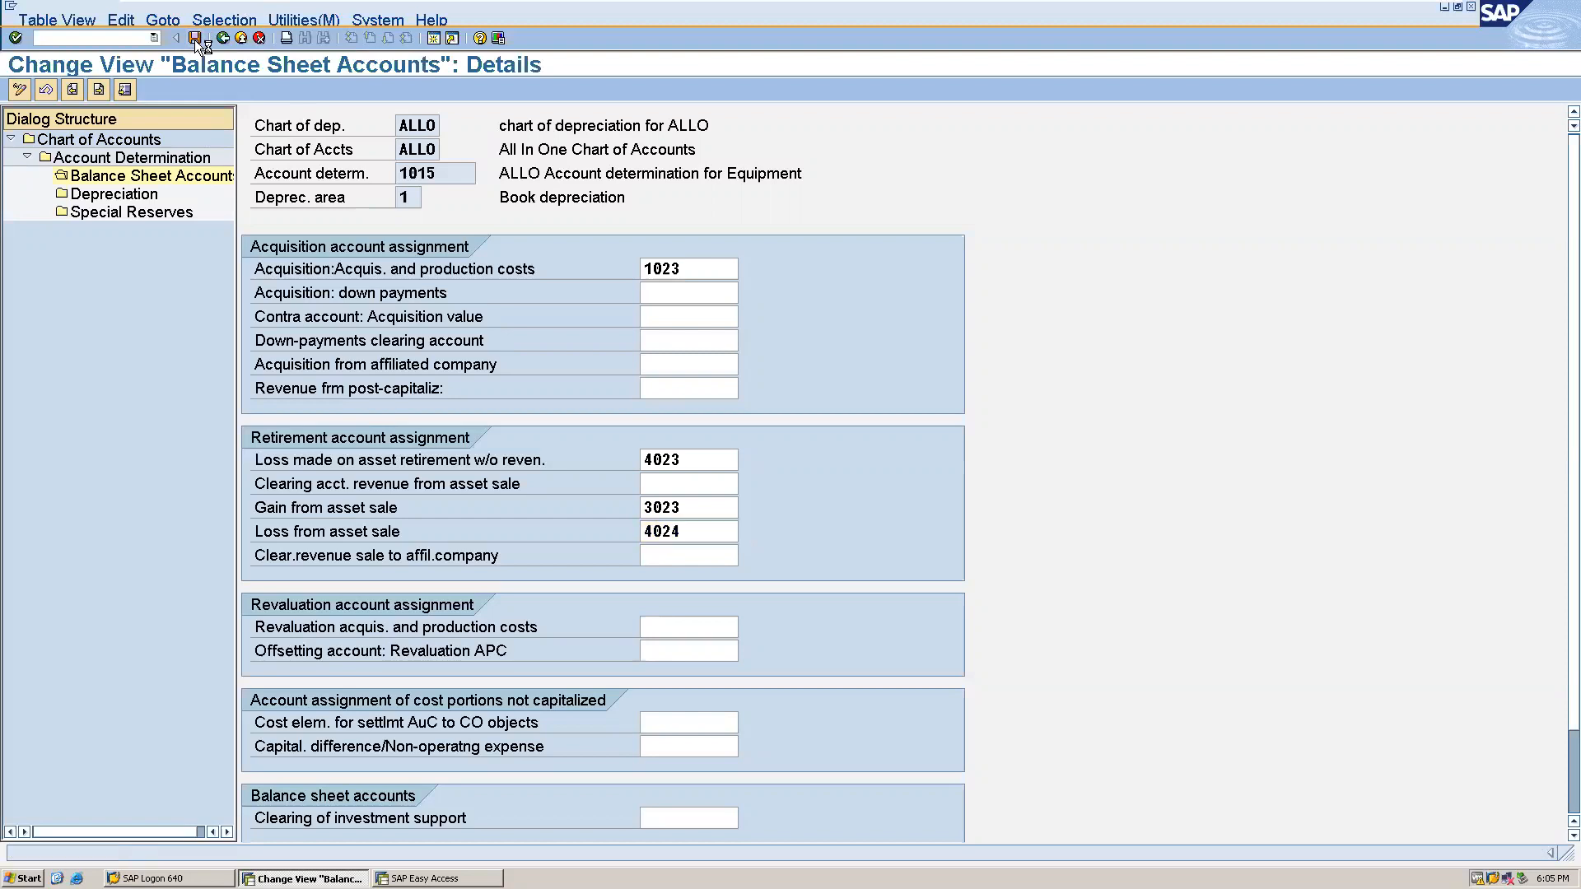
left_click(60, 306)
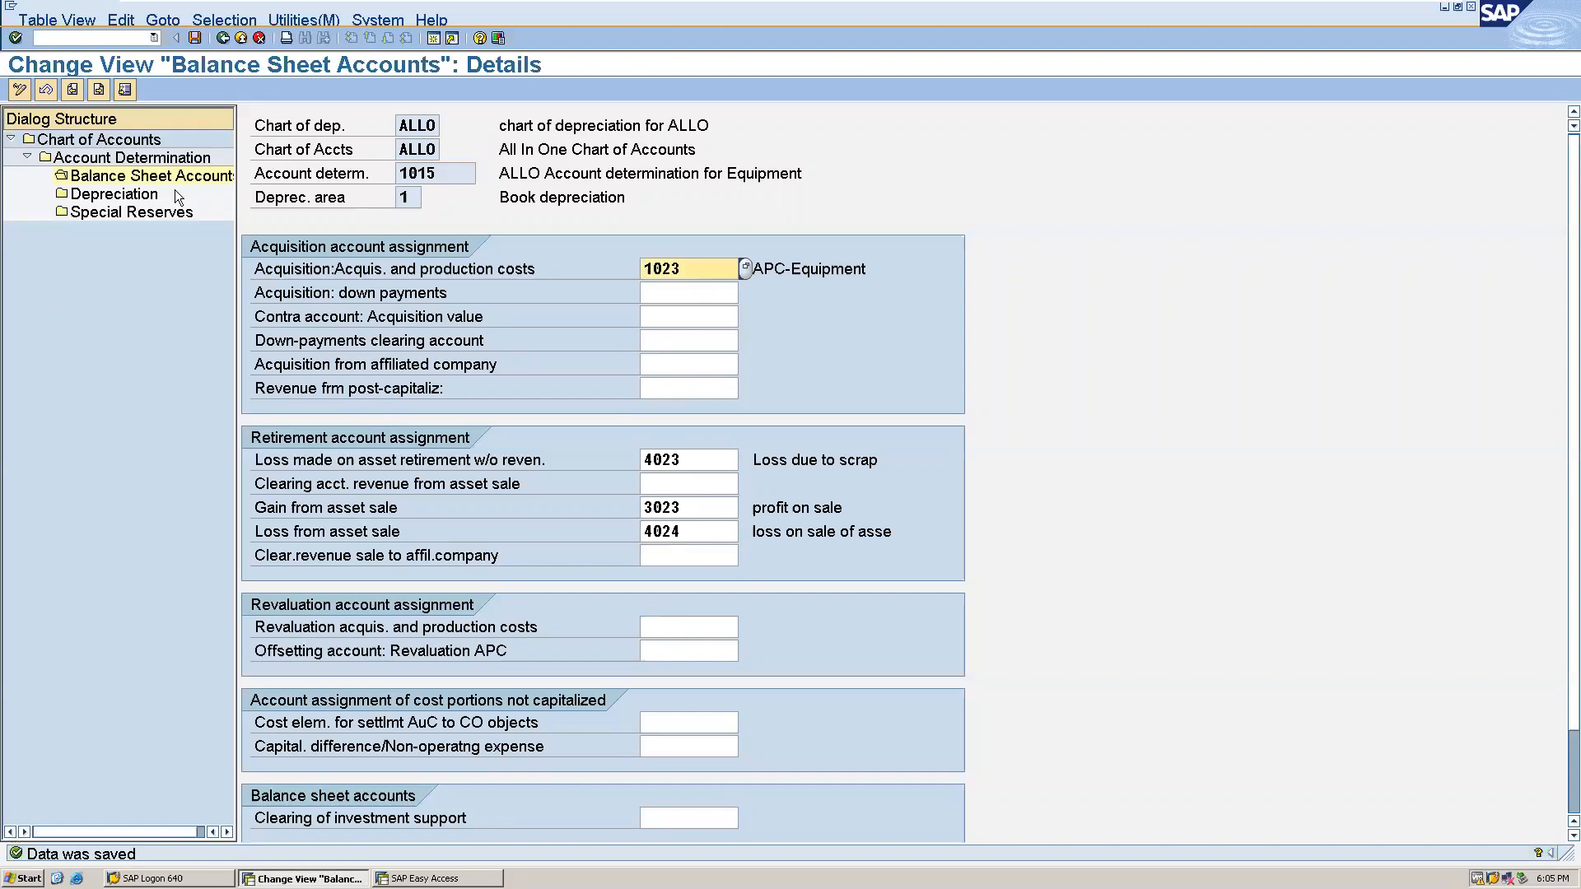
left_click(219, 39)
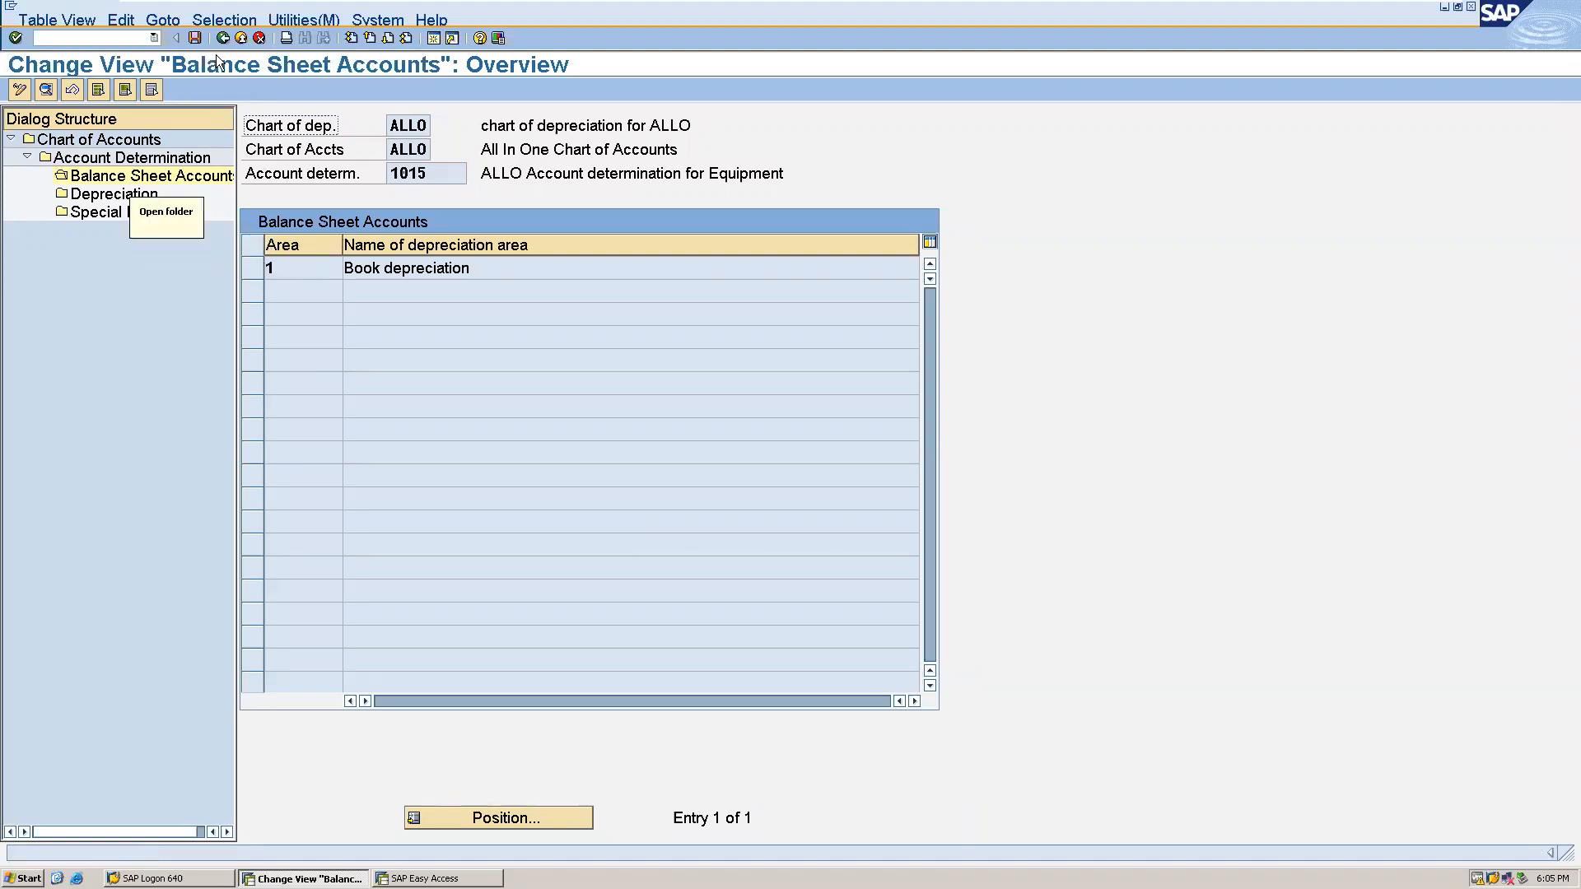
- For depreciation area 1, assign 1024 as accumulated ordinary depreciation account and 2025 as ordinary depreciation expense account, save and return to the overview
double_click(118, 195)
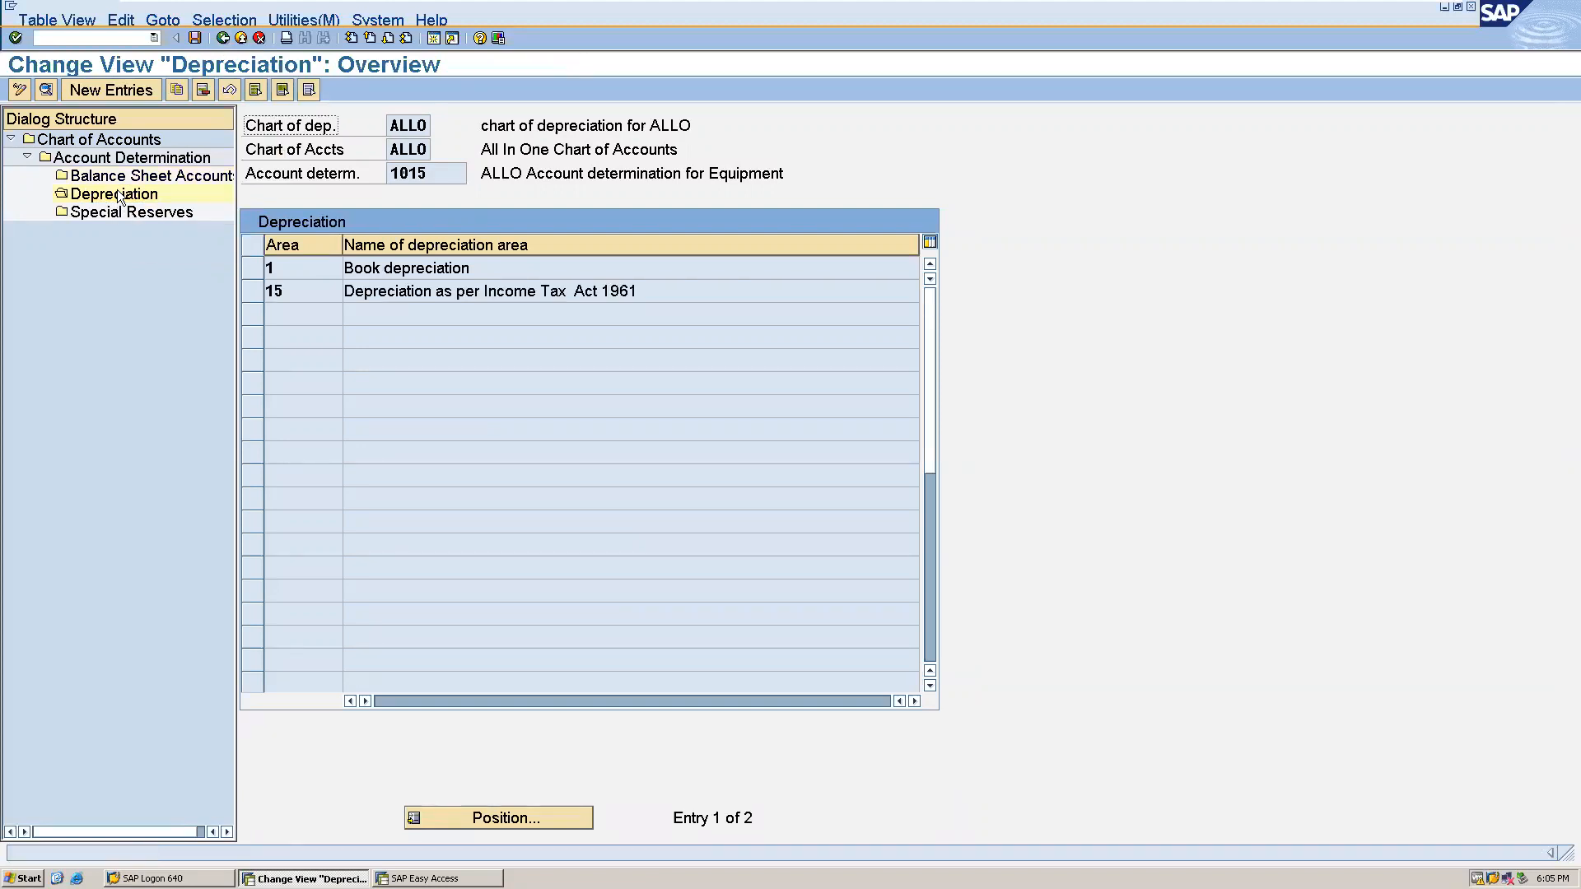
left_click(253, 269)
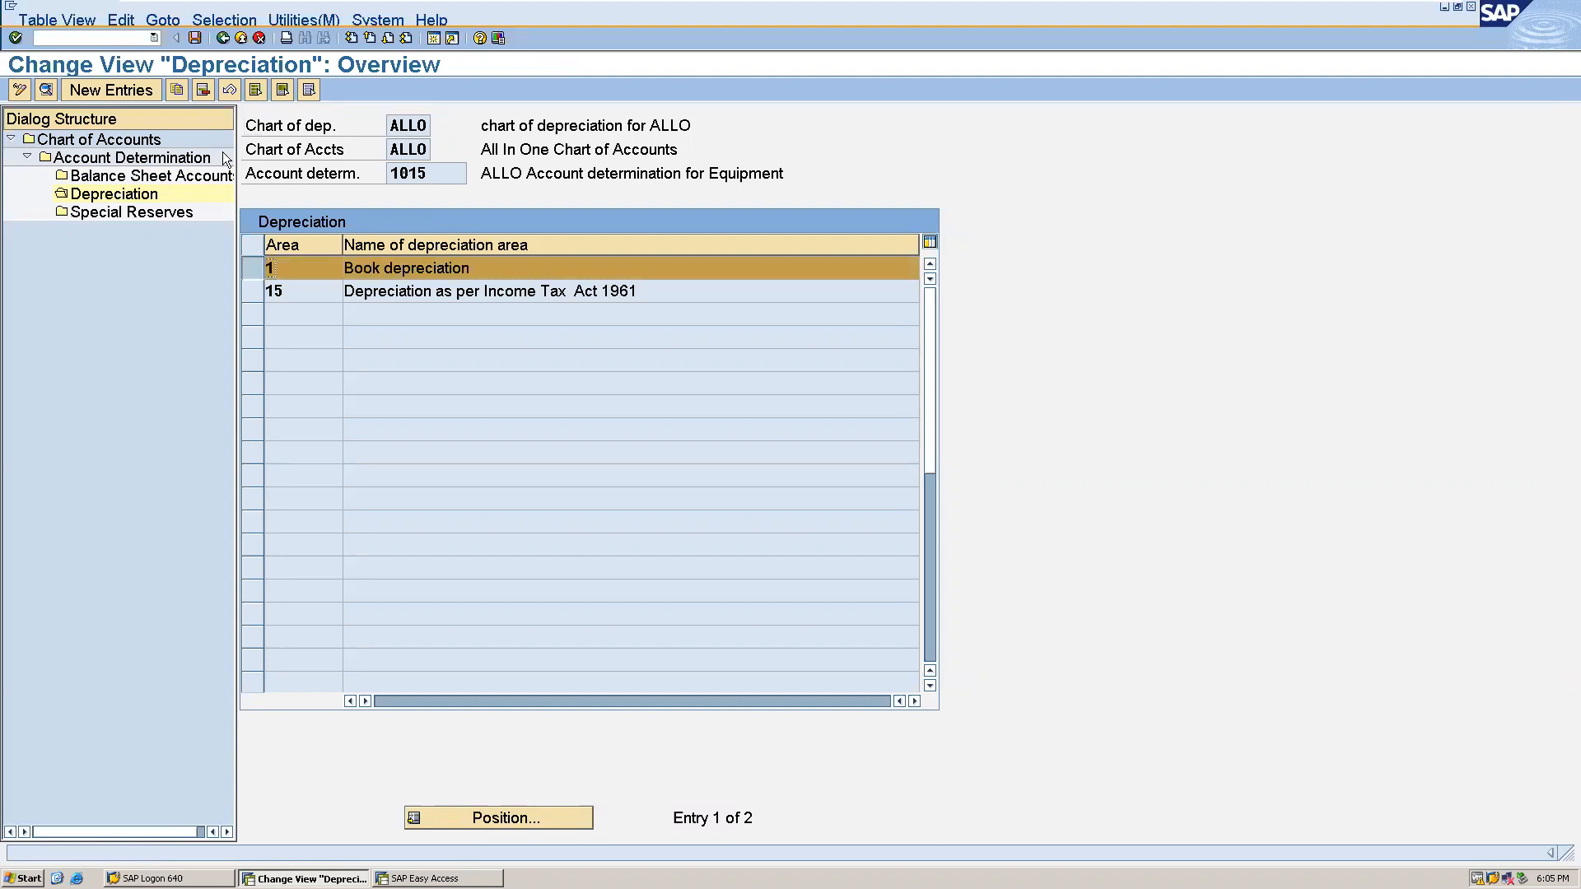
double_click(357, 273)
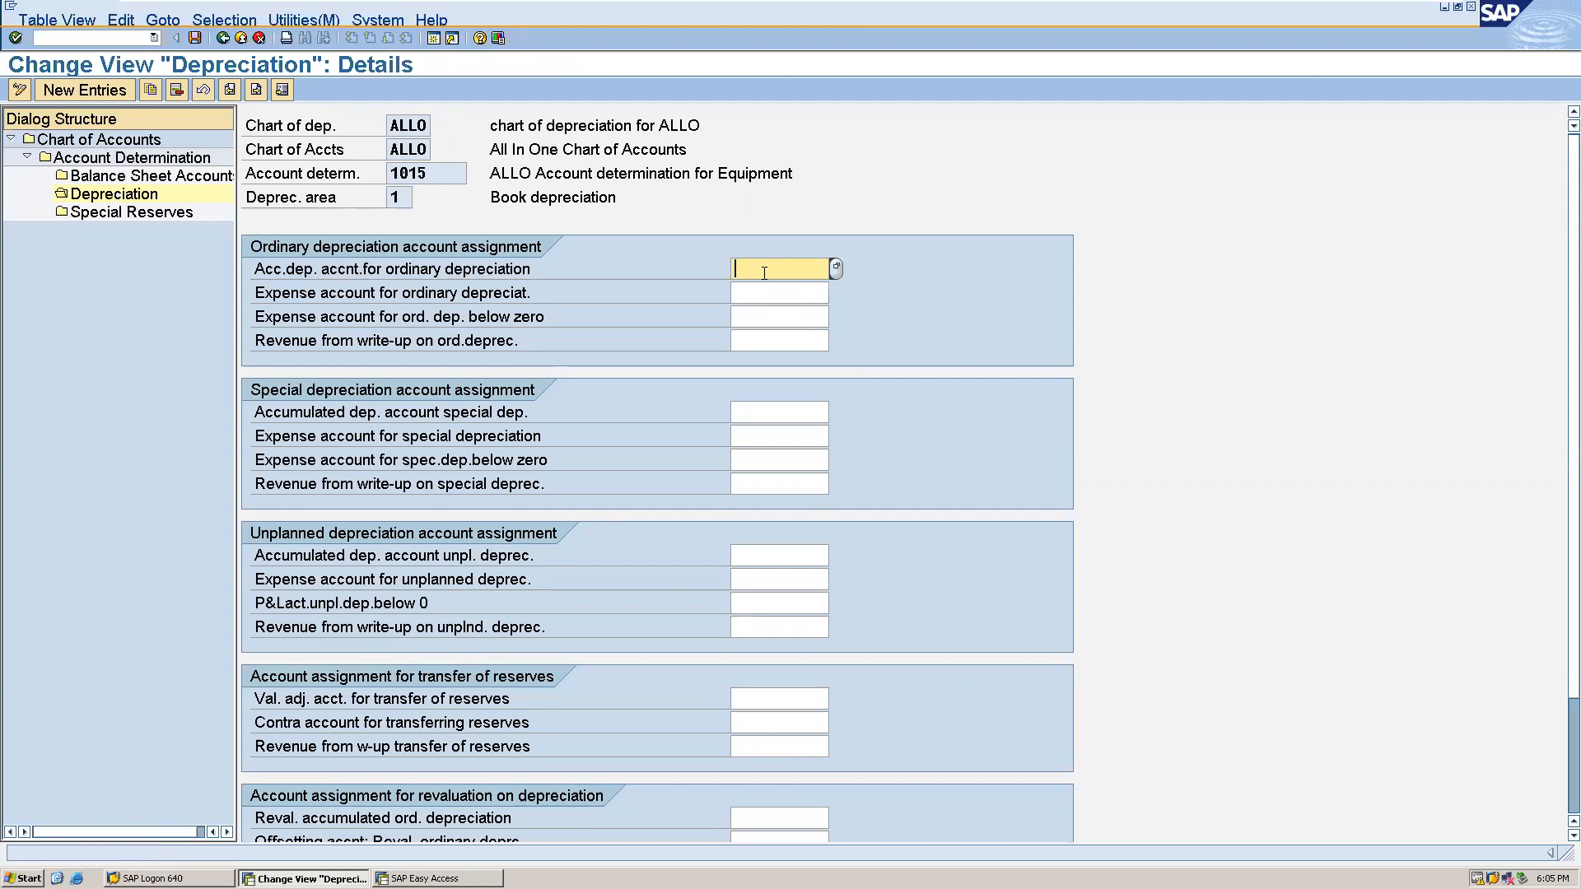
type("1024")
left_click(756, 293)
type("2025")
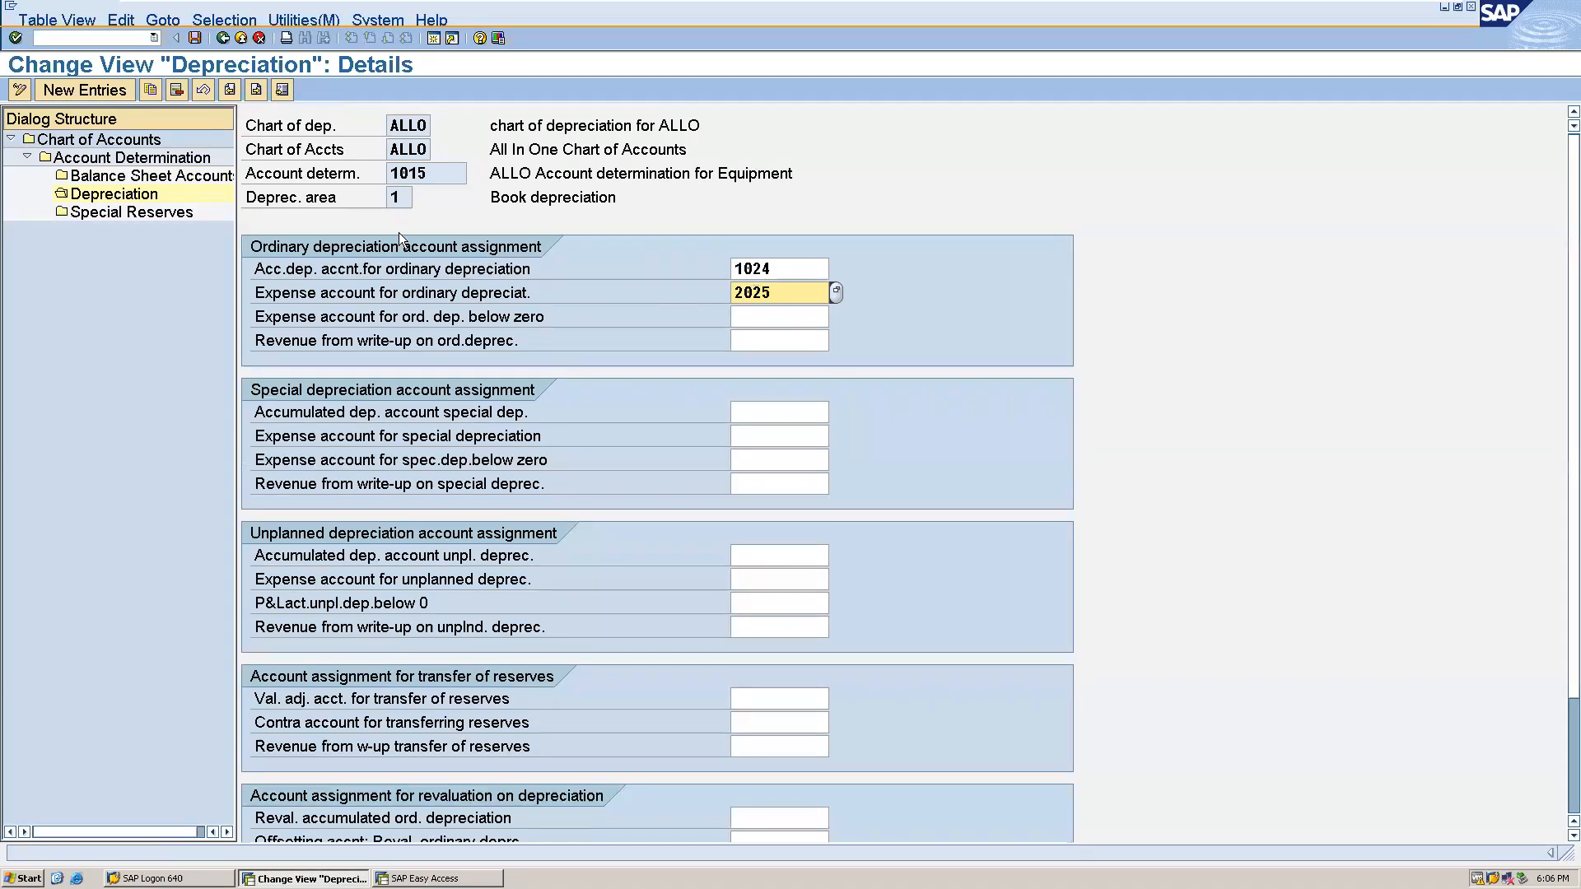
left_click(193, 41)
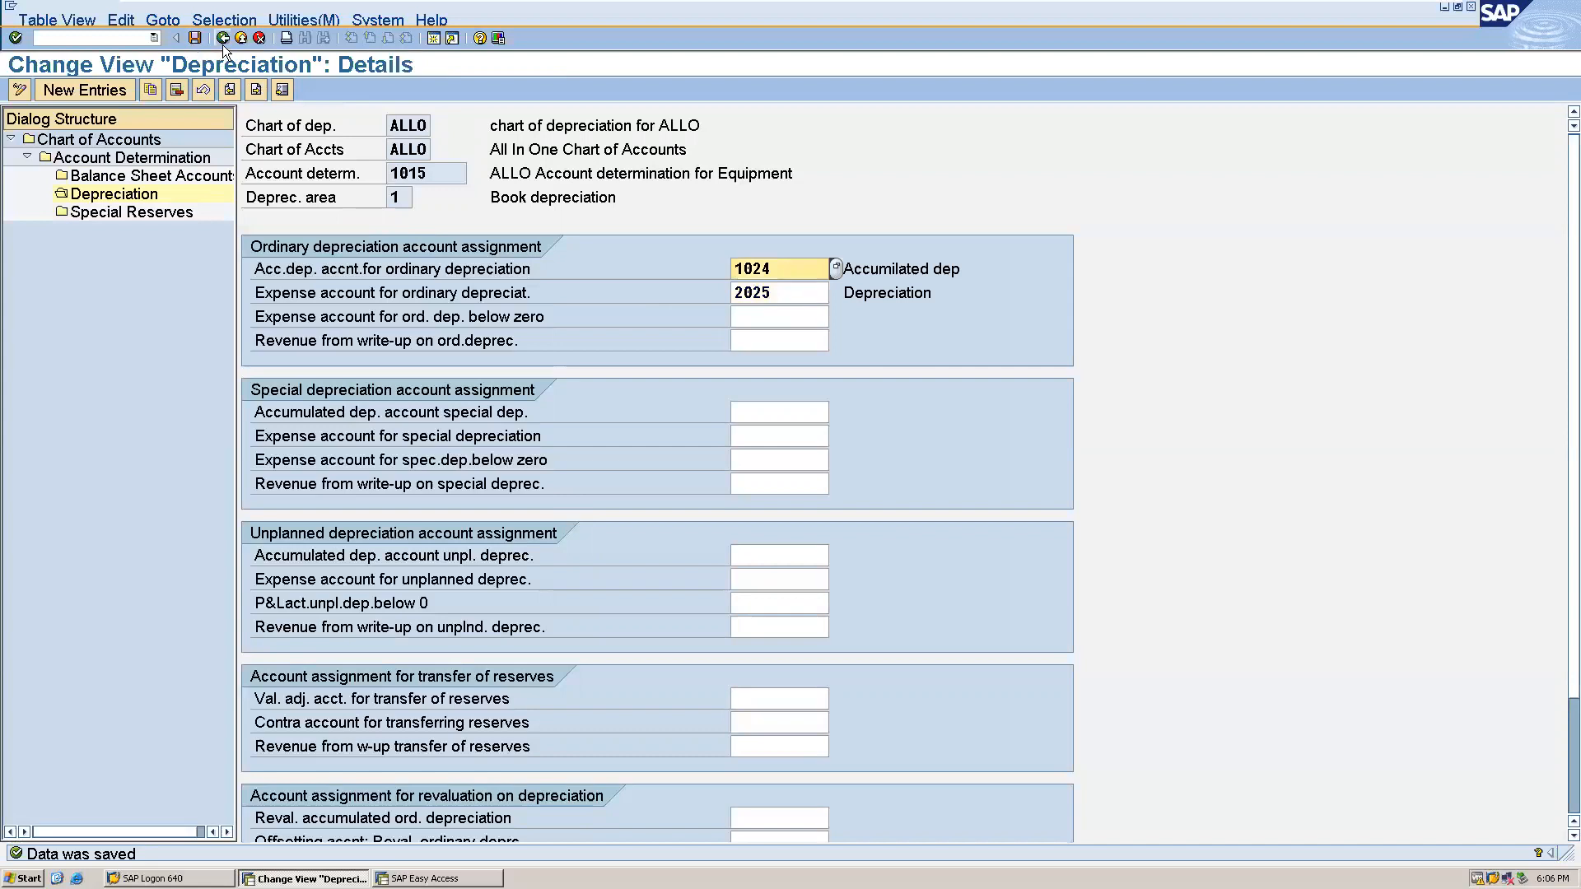
left_click(222, 39)
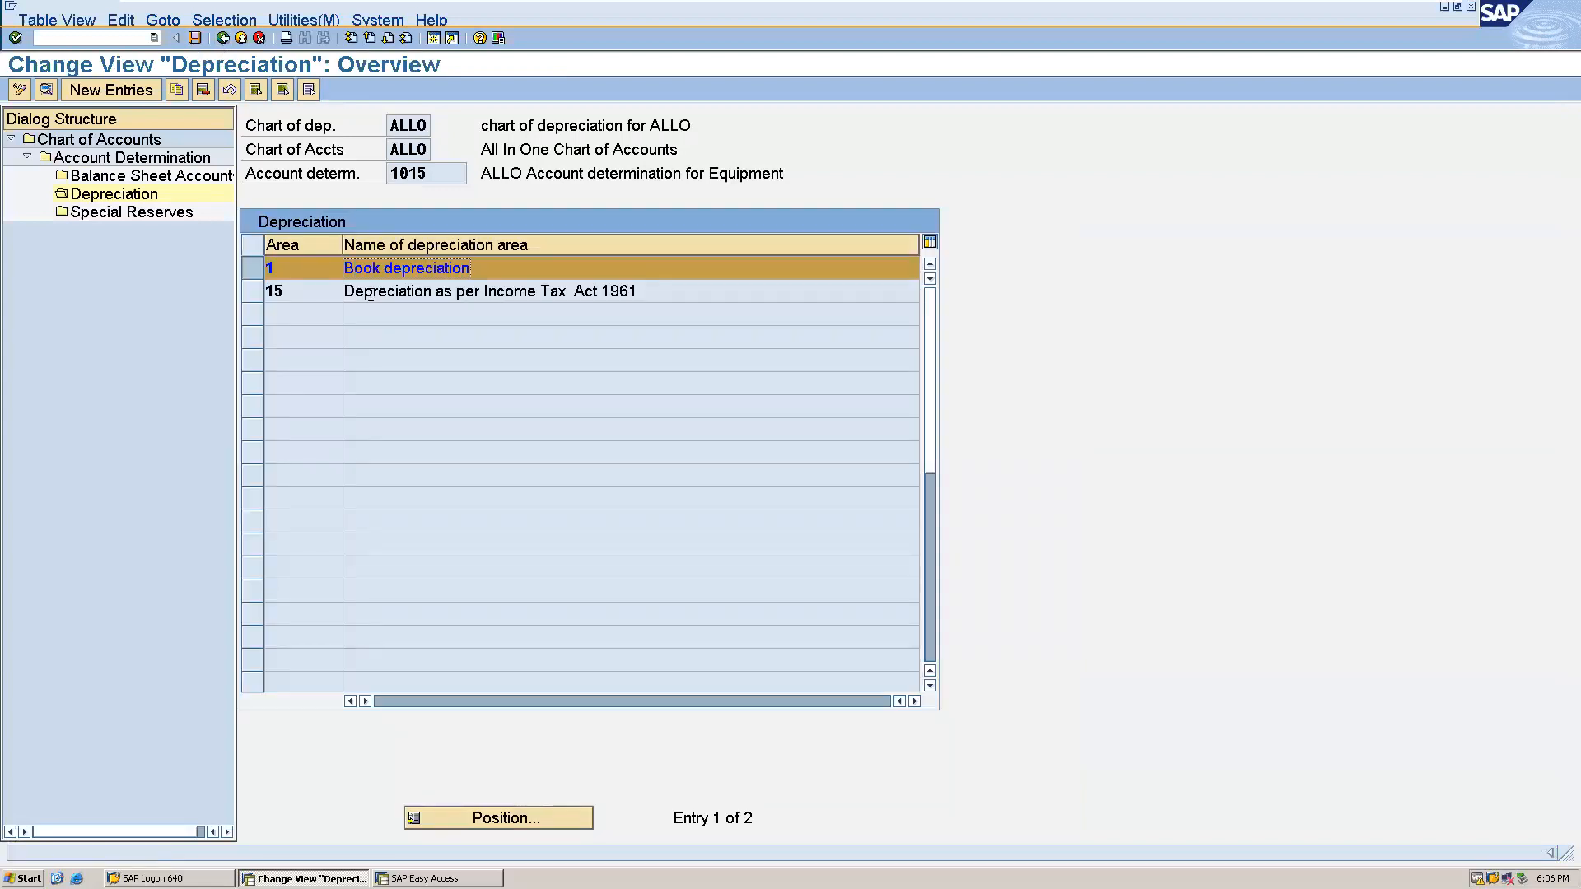
- For depreciation area 15, assign 1024 as accumulated ordinary depreciation account and 2025 as ordinary depreciation expense account, and save
double_click(371, 295)
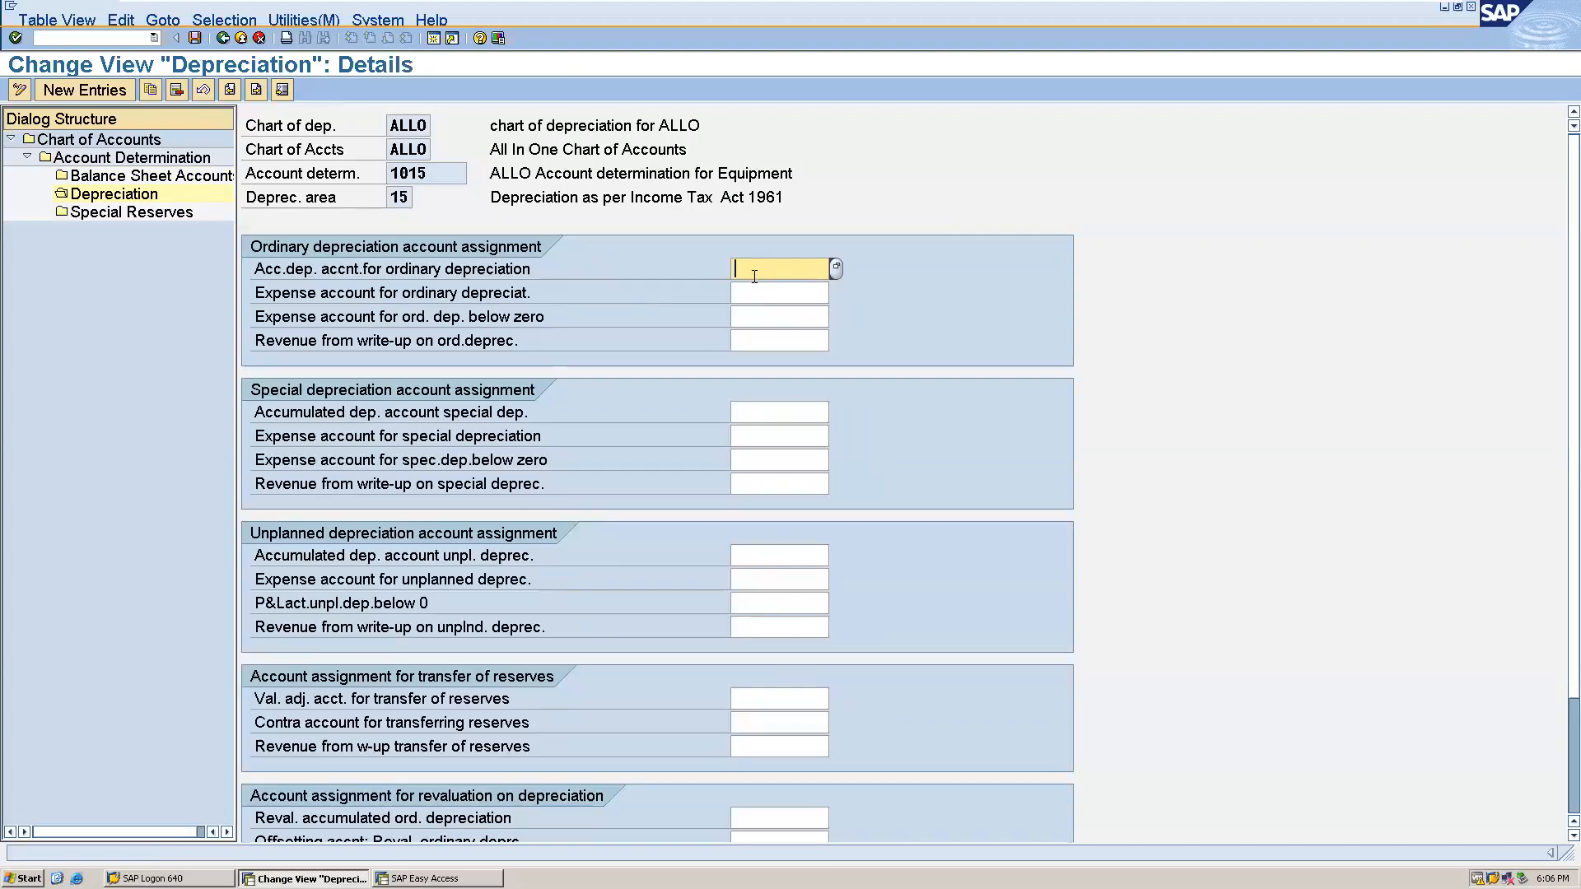
type("1024")
left_click(751, 293)
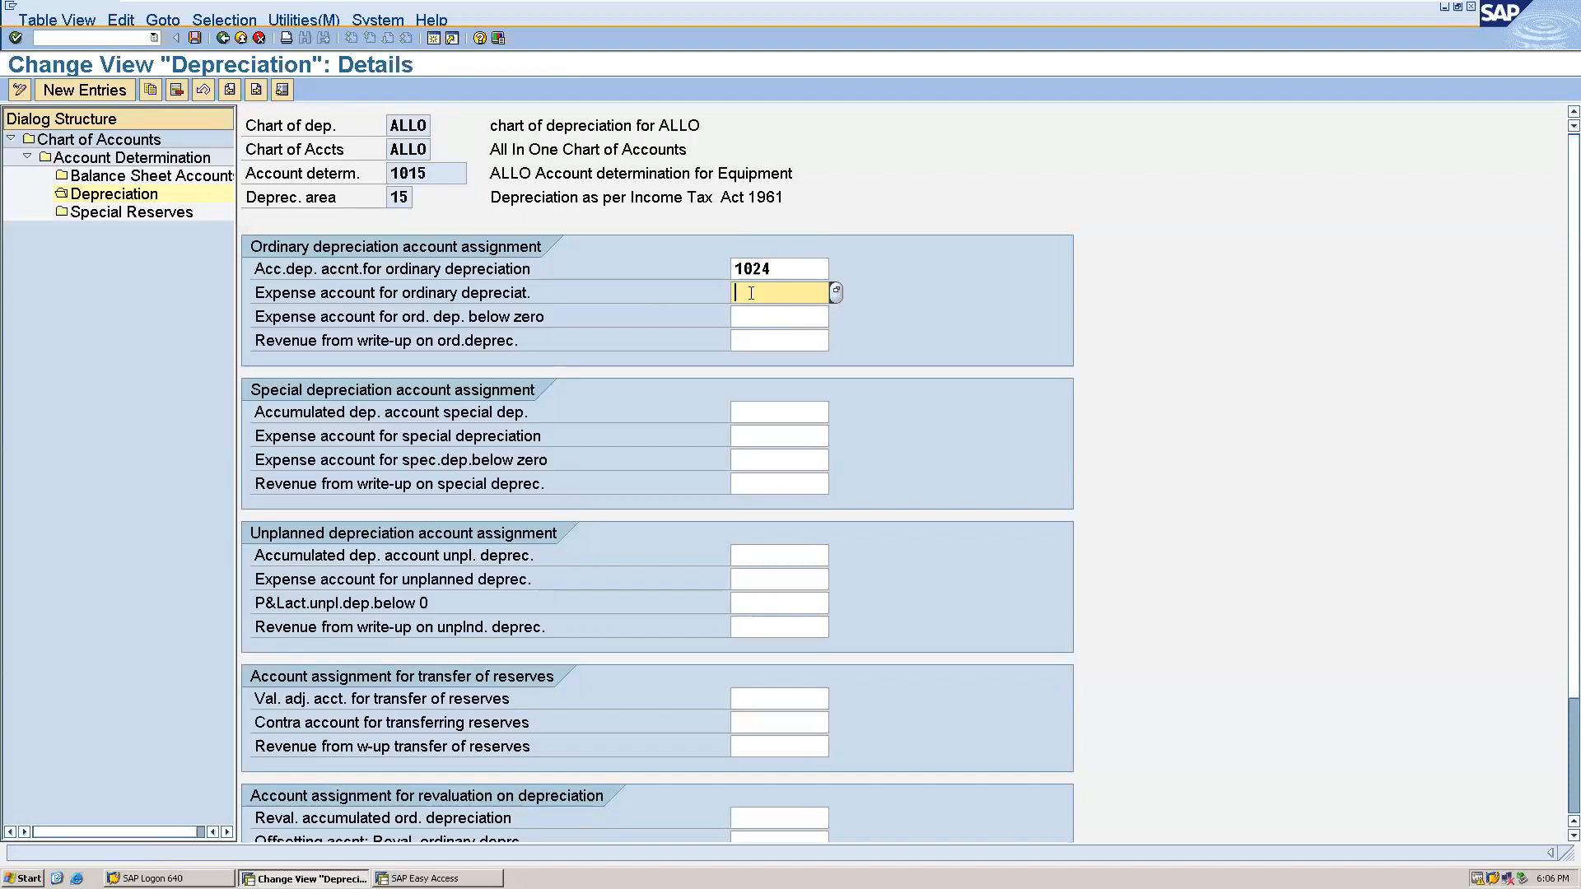
type("2025")
left_click(193, 45)
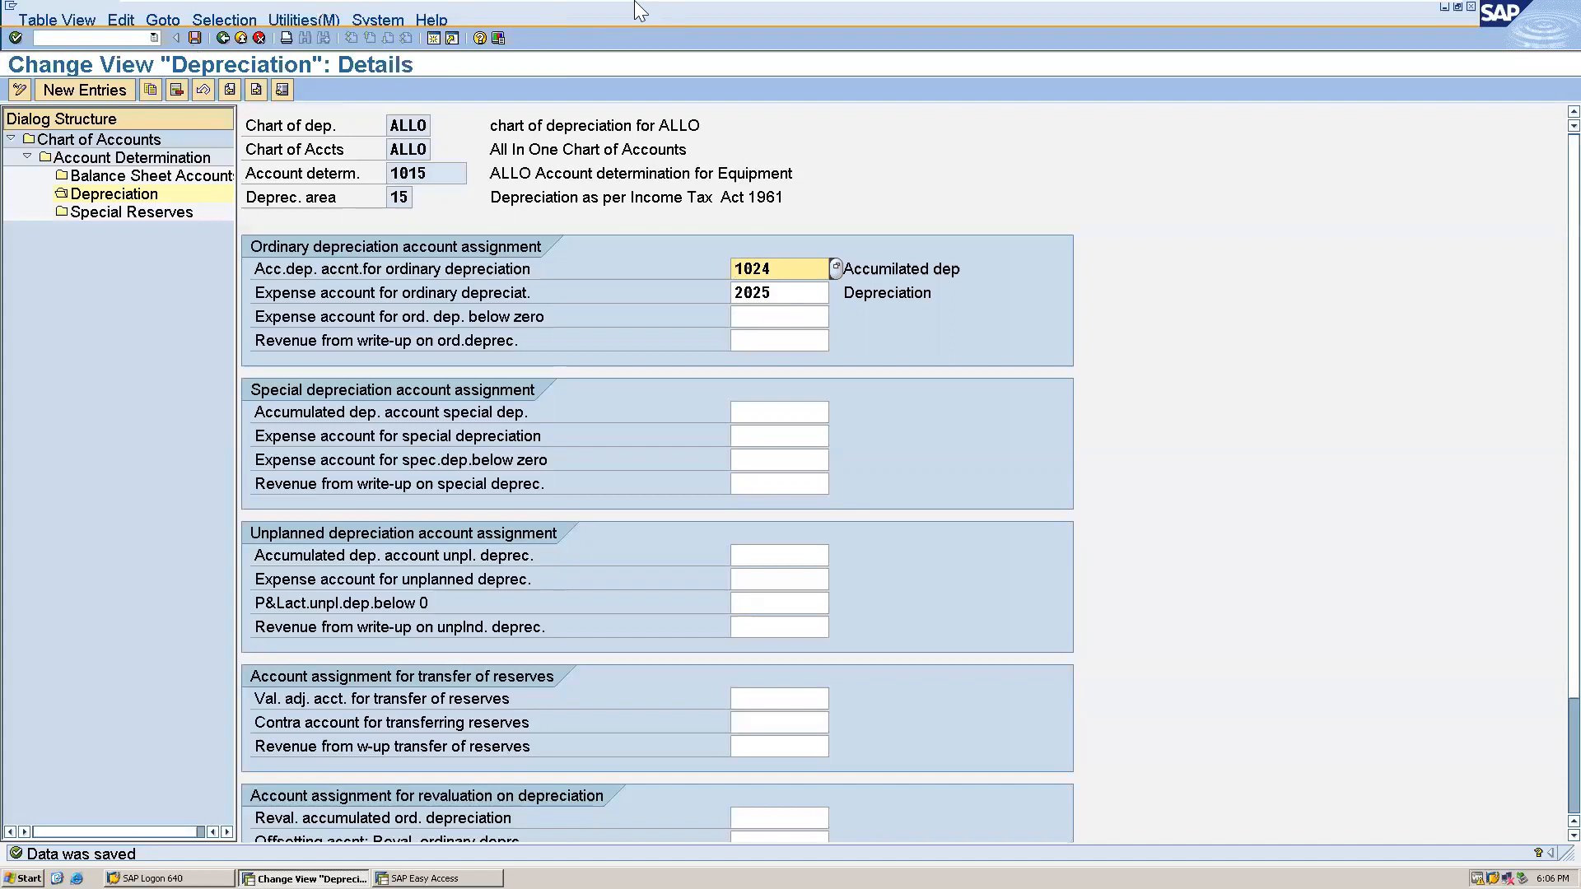
- Minimize the ECC DMO SERVER virtual machine window and switch to the Asset Accounting configuration document in Word
mouse_move(1215, 12)
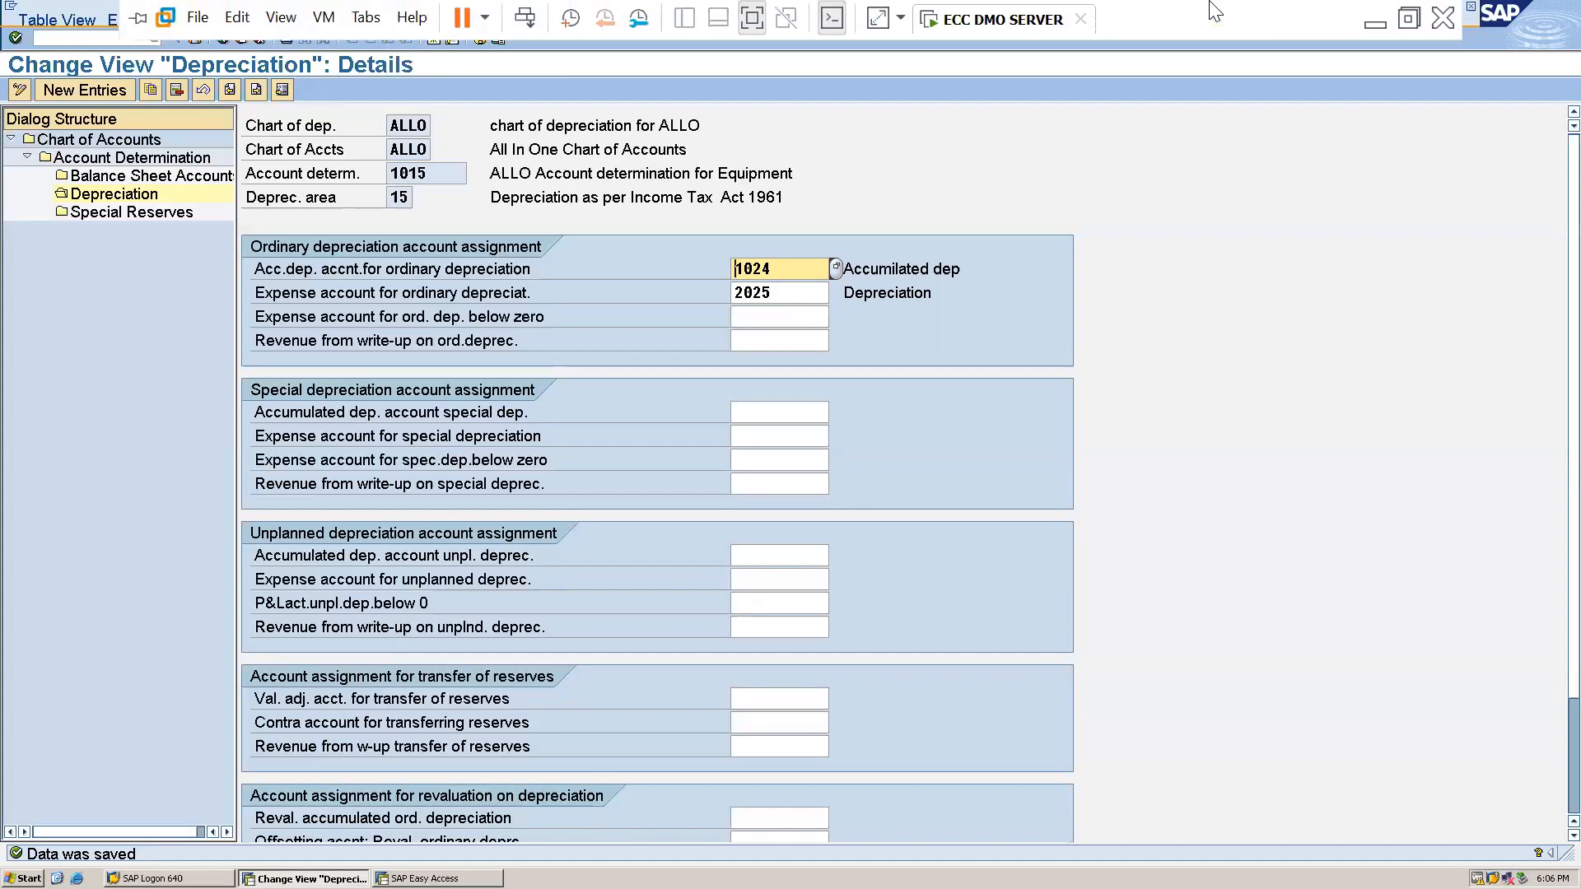
left_click(1372, 20)
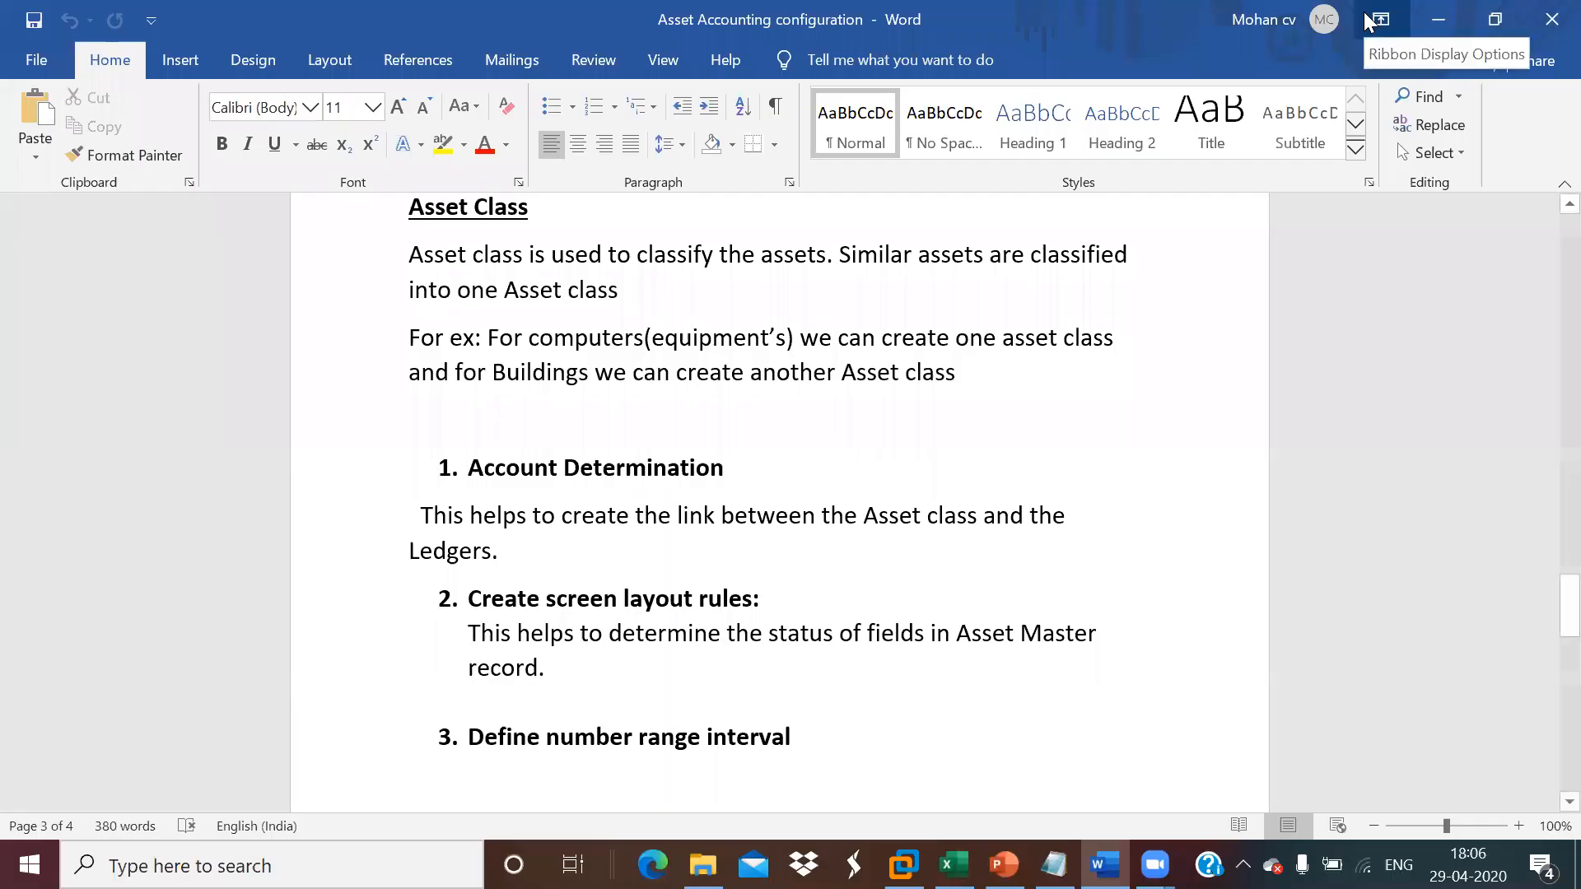